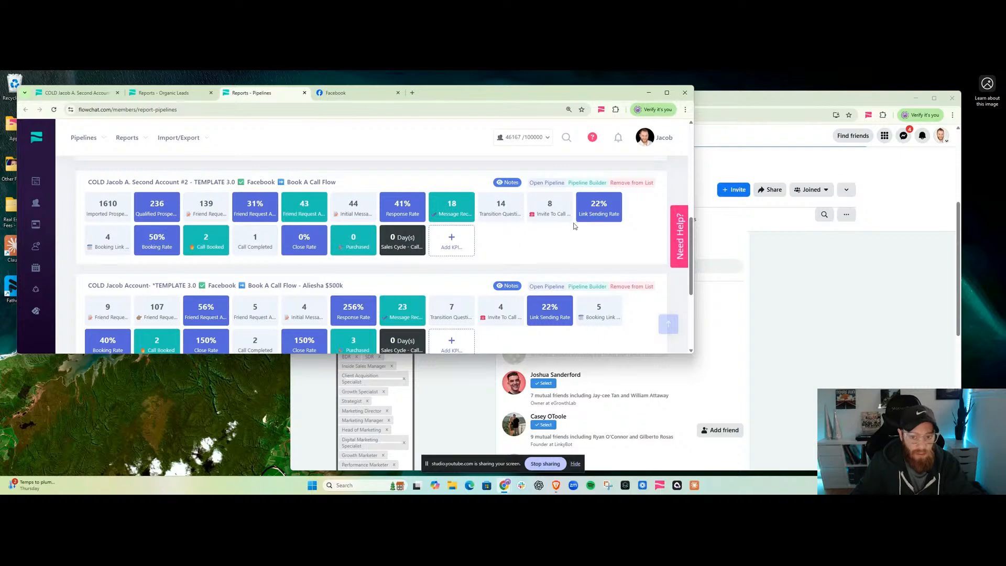
# - Show the TEMPLATE 3.0 cold pipeline board in a narrower, taller window with the page zoomed out three levels
pyautogui.click(339, 94)
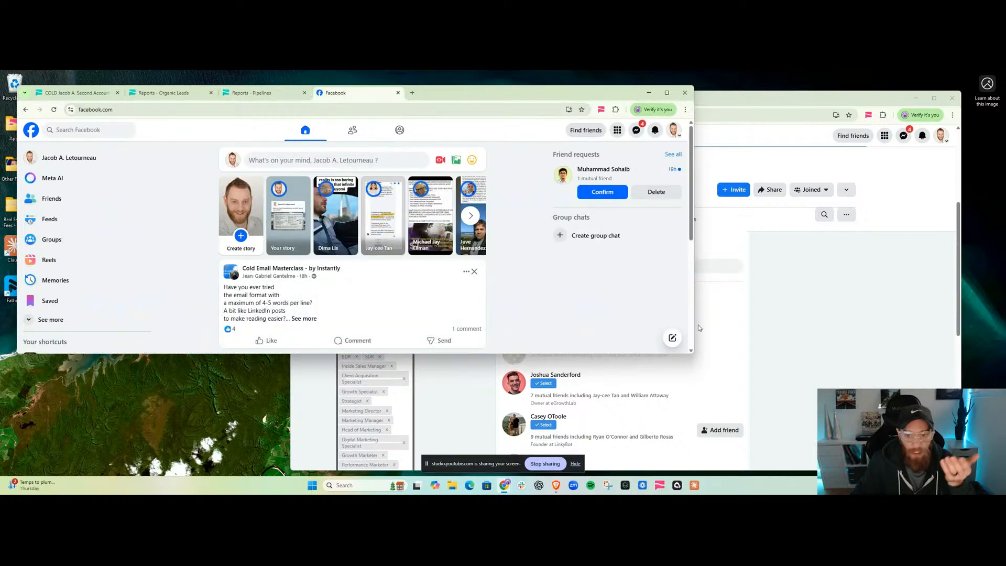
pyautogui.click(771, 101)
pyautogui.click(76, 93)
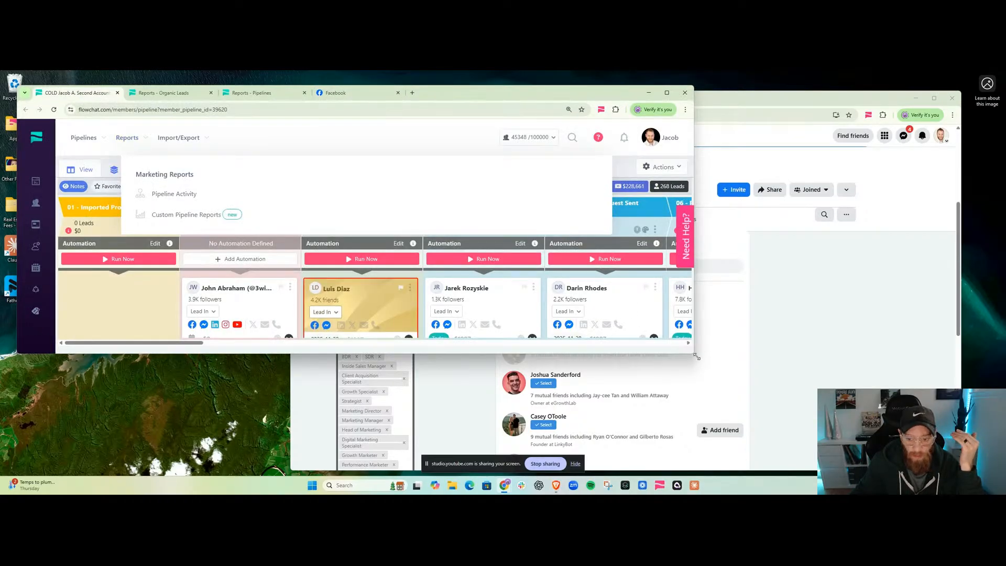
pyautogui.moveTo(694, 357); pyautogui.dragTo(581, 439)
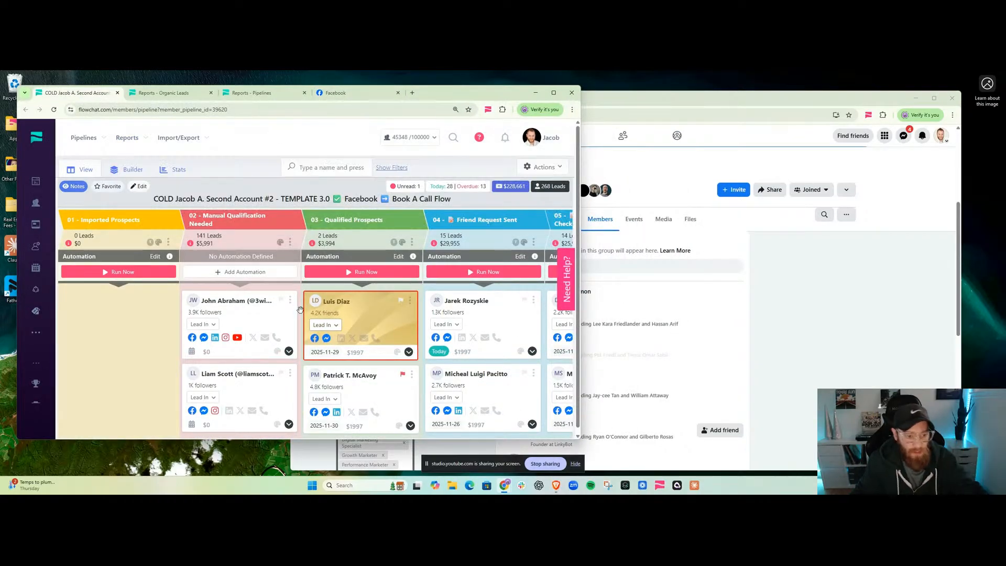
pyautogui.hotkey('ctrl', '-')
pyautogui.hotkey('ctrl', '-')
pyautogui.hotkey('ctrl', '-')
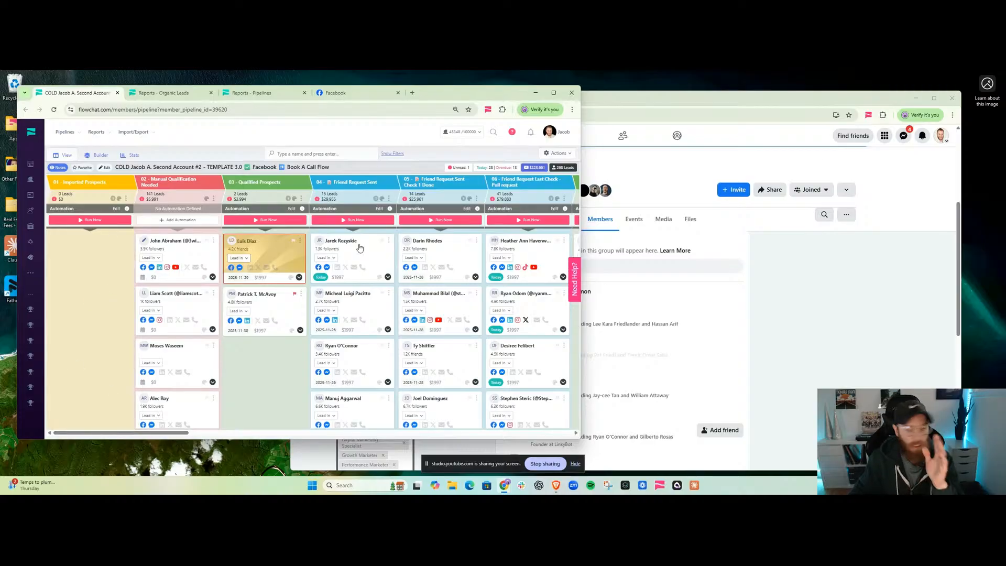
# - Move the Cold Email Masterclass window and its import panel clear, and start auto-scrolling the group members until 200 profiles
pyautogui.click(791, 99)
pyautogui.moveTo(785, 101); pyautogui.dragTo(808, 97)
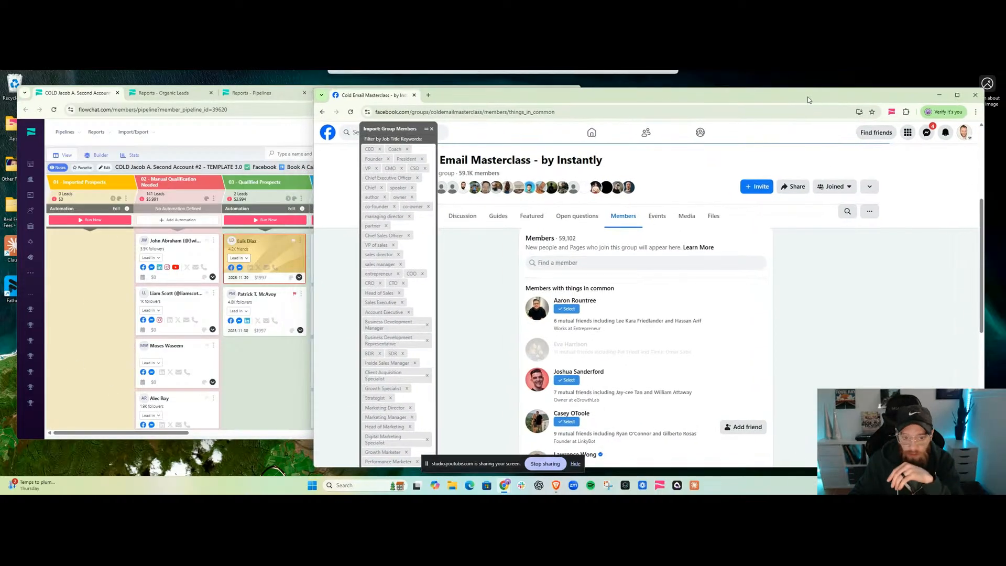
pyautogui.moveTo(406, 129); pyautogui.dragTo(381, 135)
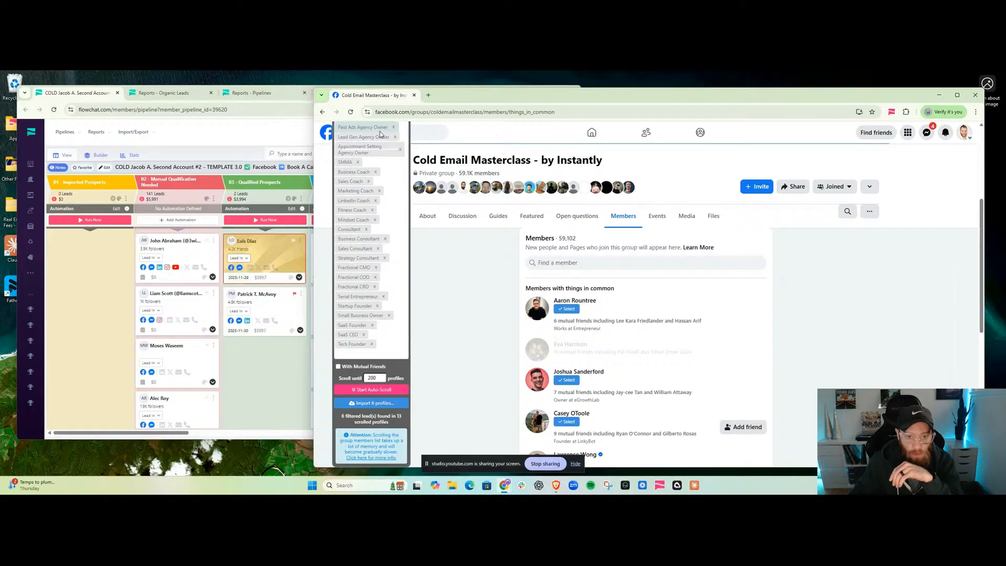
pyautogui.scroll(-1, 458, 315)
pyautogui.scroll(-1, 456, 315)
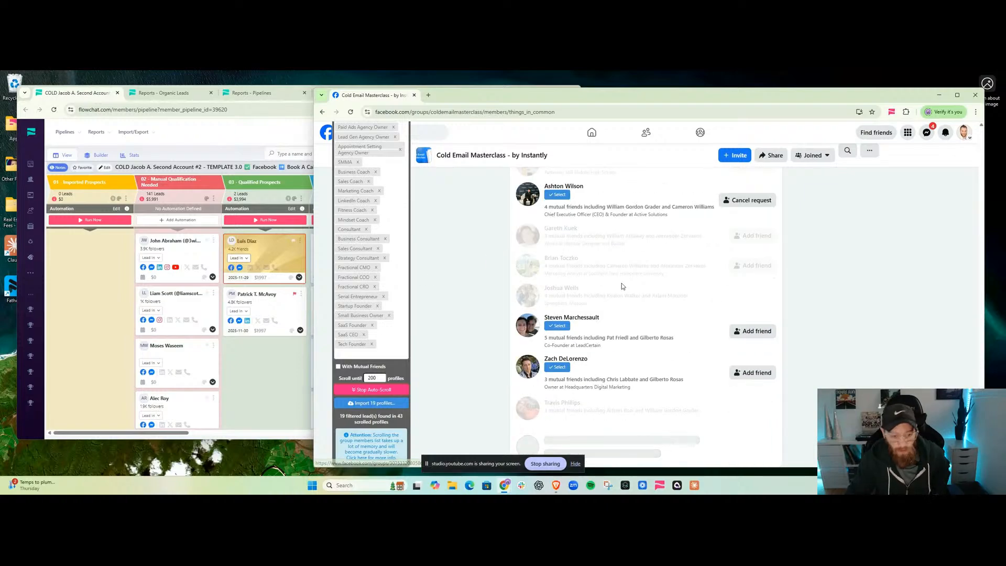
# - Return to the pipeline board and examine its early stages, from Imported Prospects through Friend Request Sent
pyautogui.click(191, 283)
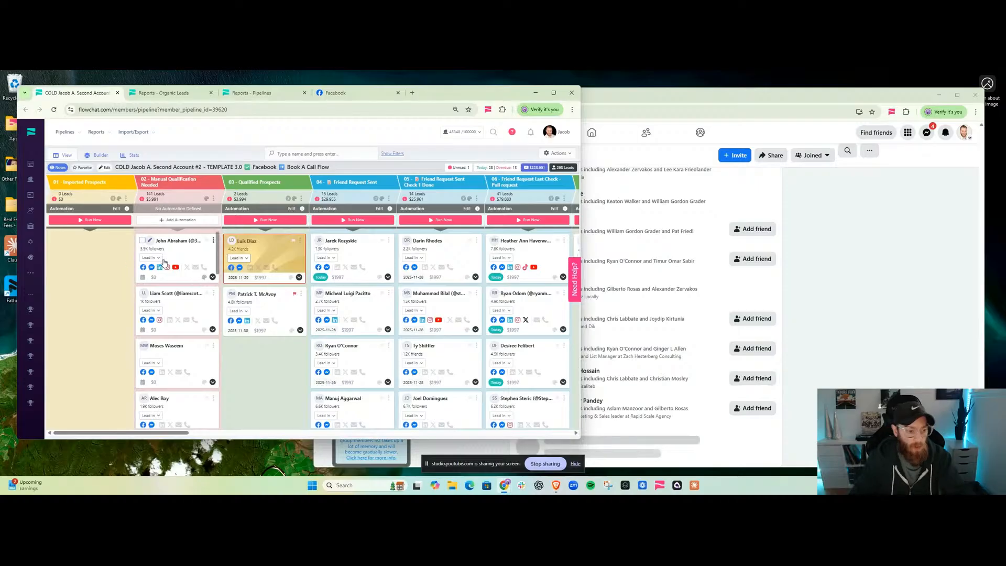
pyautogui.moveTo(182, 436); pyautogui.dragTo(197, 436)
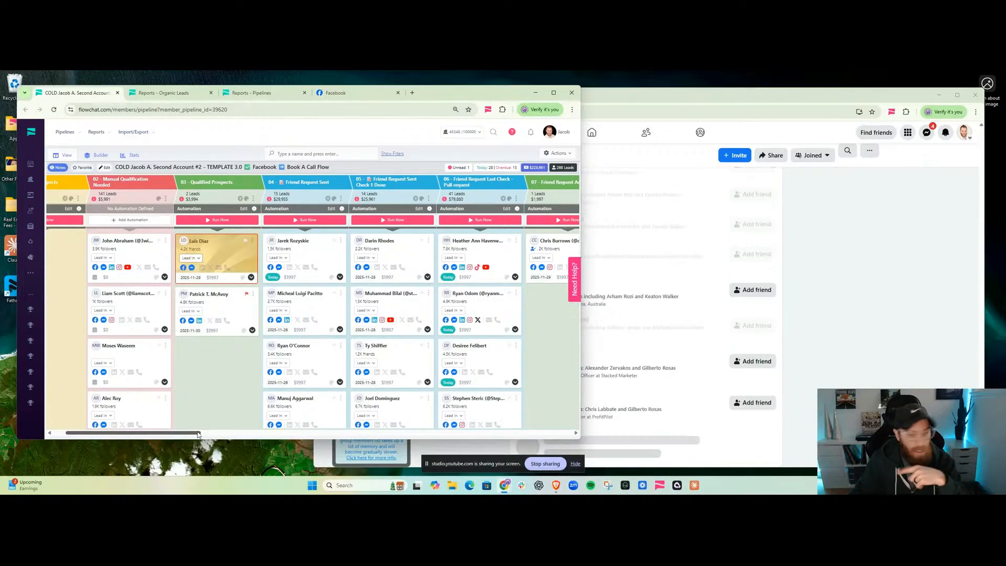
pyautogui.moveTo(181, 435); pyautogui.dragTo(169, 435)
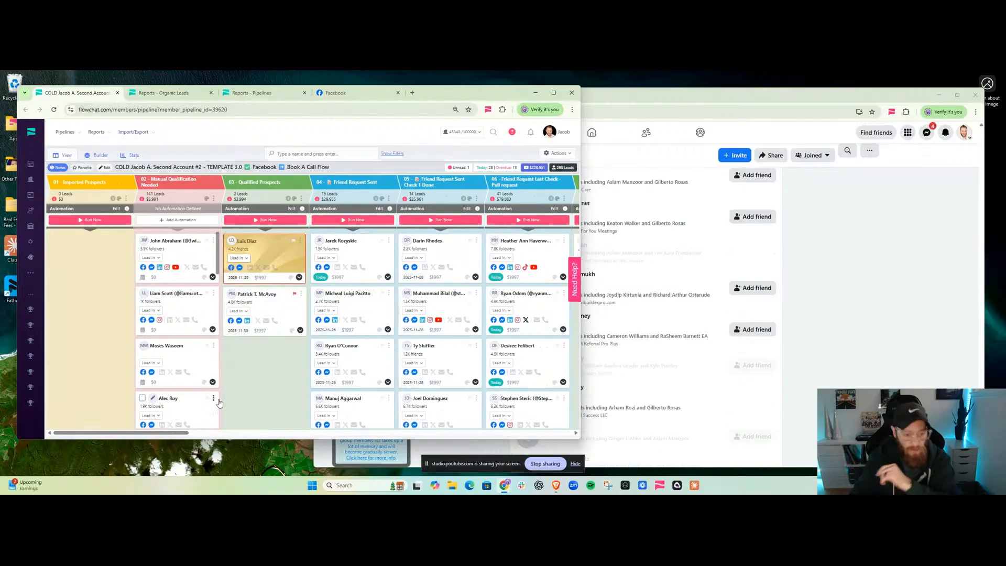
pyautogui.moveTo(179, 434); pyautogui.dragTo(227, 433)
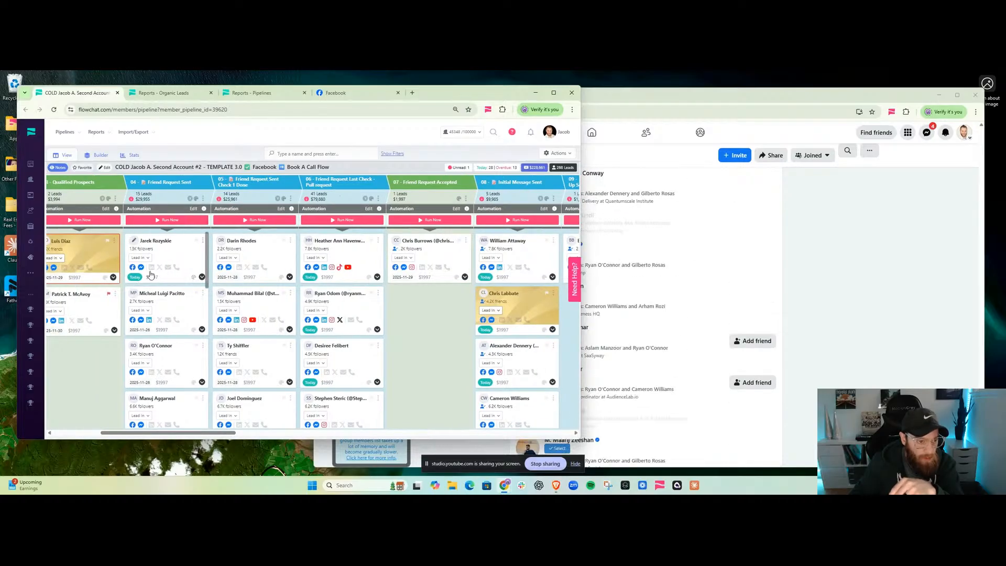
# - View the automation actions of the Friend Request Last Check stage and look over the Friend Request Accepted stage
pyautogui.moveTo(218, 433); pyautogui.dragTo(226, 434)
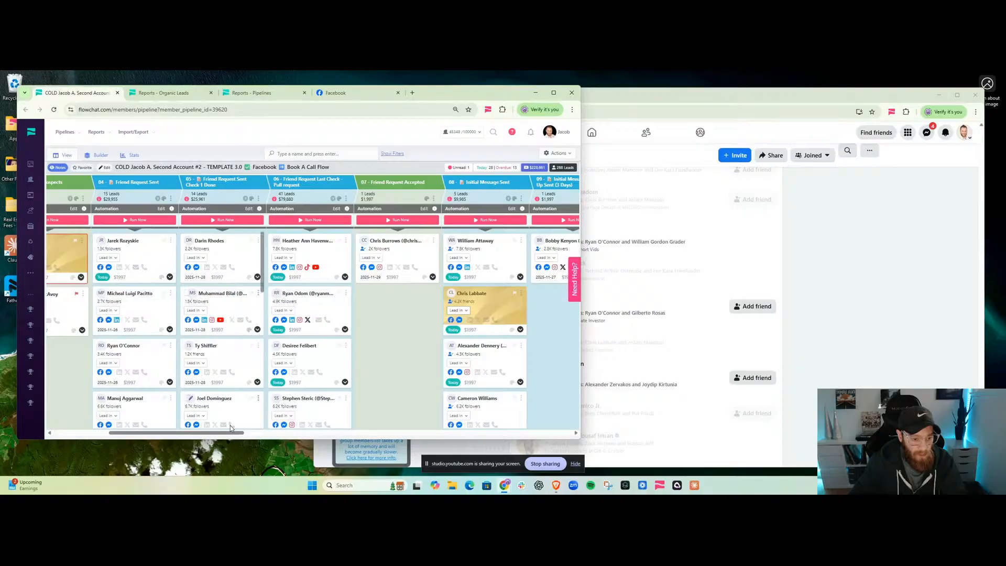
pyautogui.moveTo(234, 433); pyautogui.dragTo(254, 433)
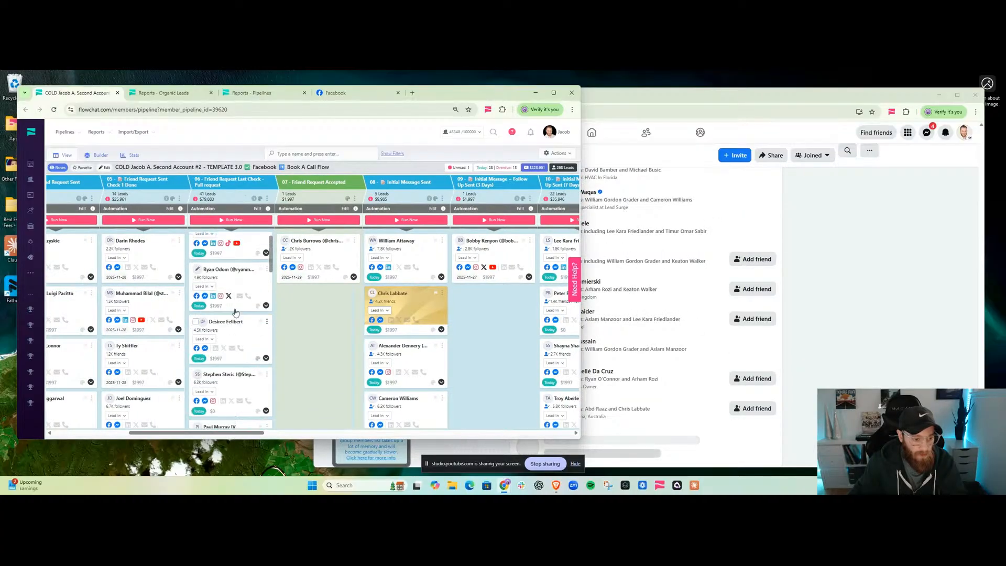
pyautogui.moveTo(268, 209)
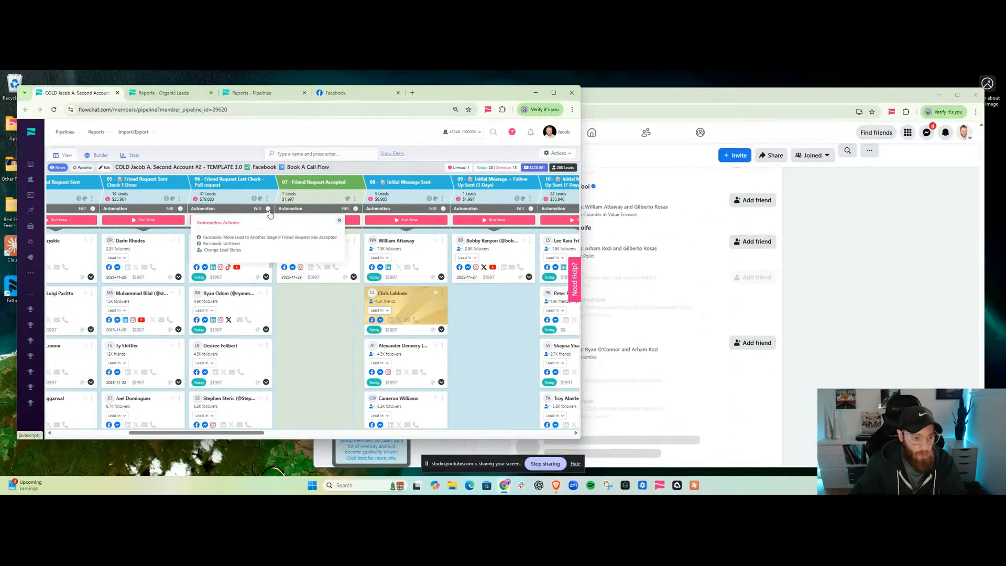
pyautogui.moveTo(249, 433); pyautogui.dragTo(267, 434)
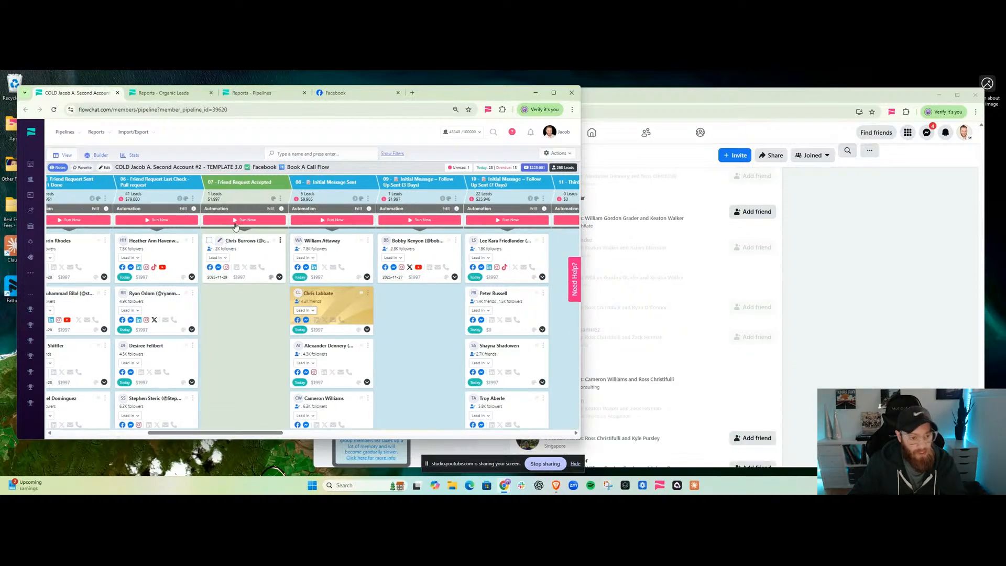
pyautogui.moveTo(256, 437); pyautogui.dragTo(261, 436)
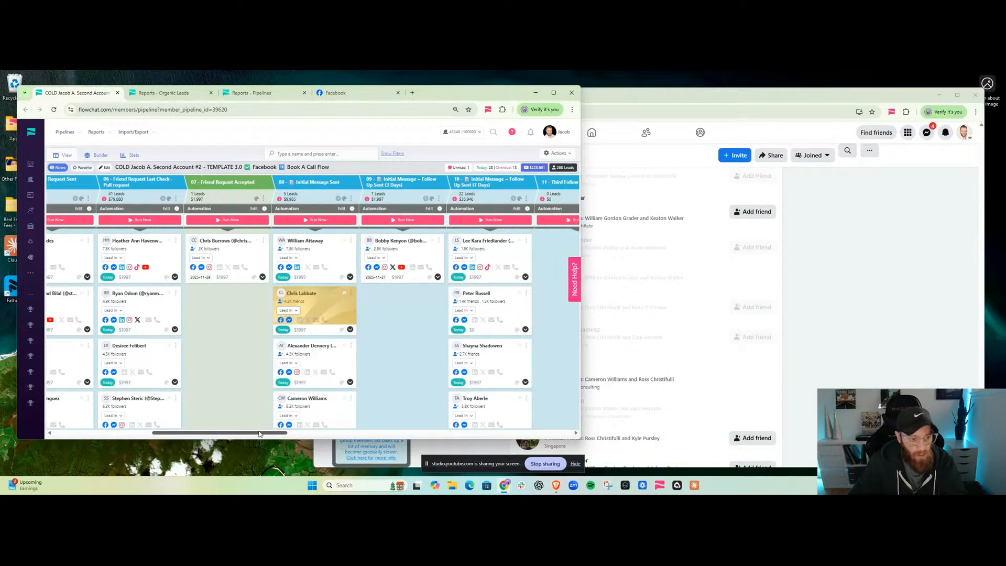
# - Open the Organic Leads report and examine the daily friend request, acceptance and message figures for November 1 to 25, 2025
pyautogui.click(175, 92)
pyautogui.scroll(-2, 288, 343)
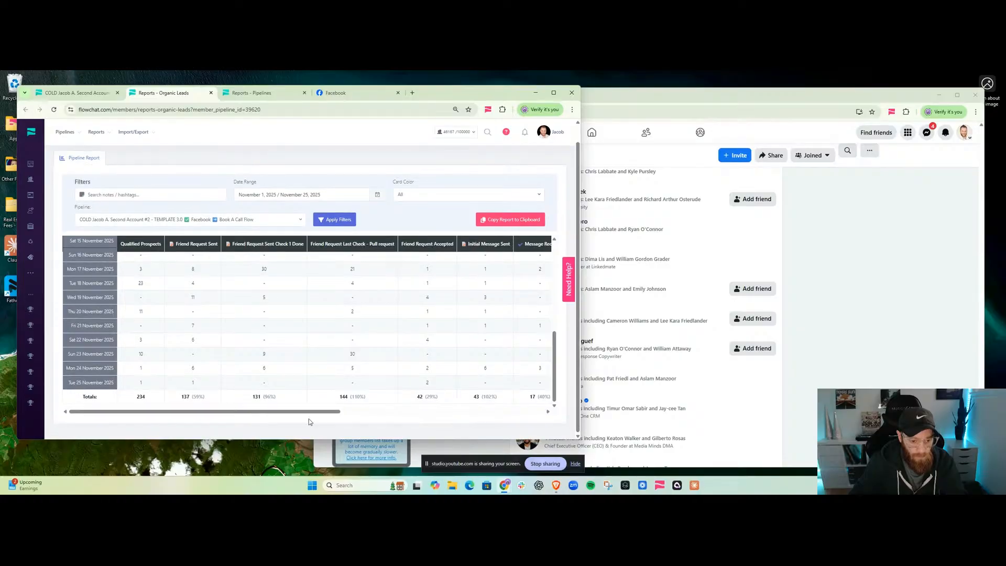
pyautogui.moveTo(323, 414); pyautogui.dragTo(374, 414)
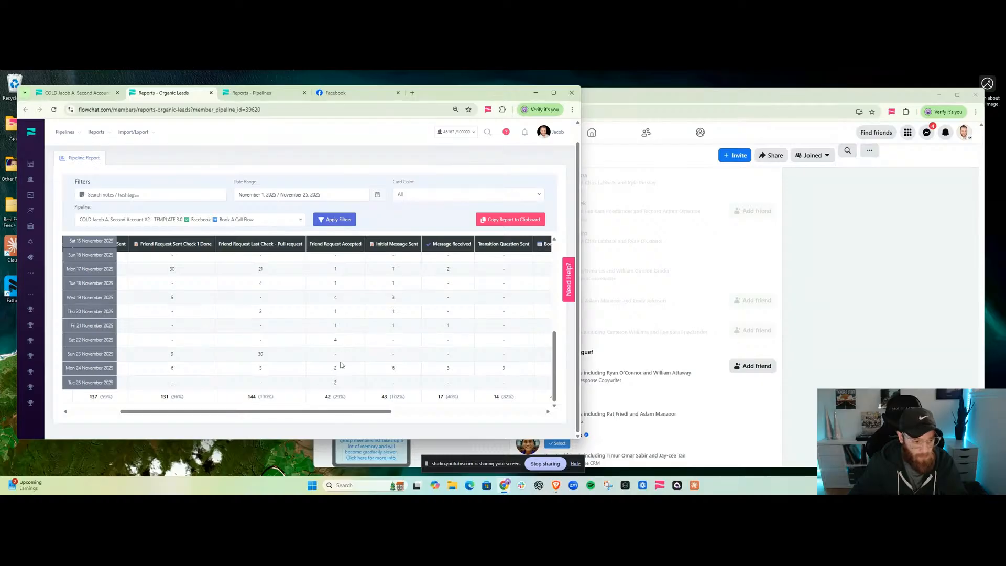
pyautogui.scroll(5, 353, 362)
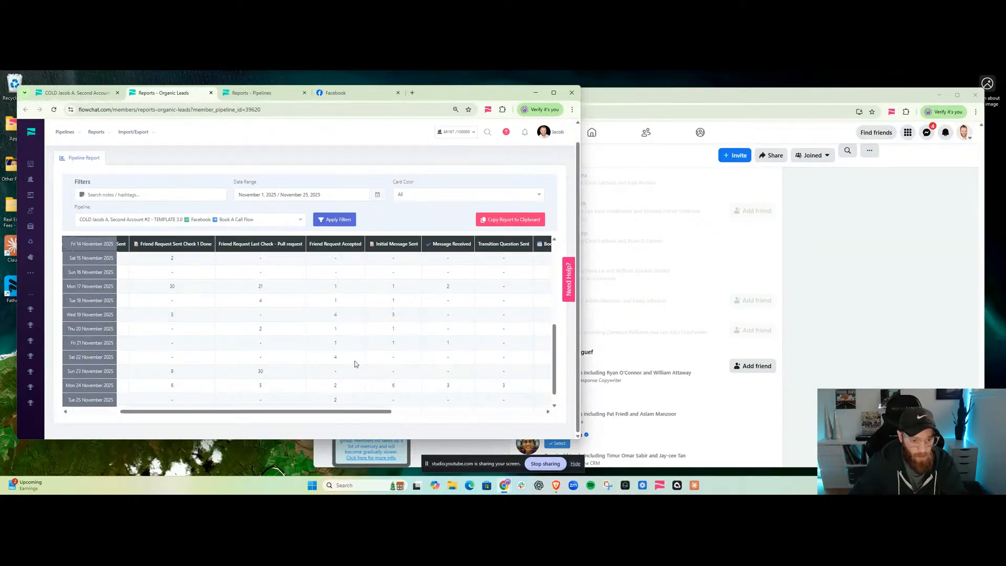
pyautogui.scroll(1, 353, 362)
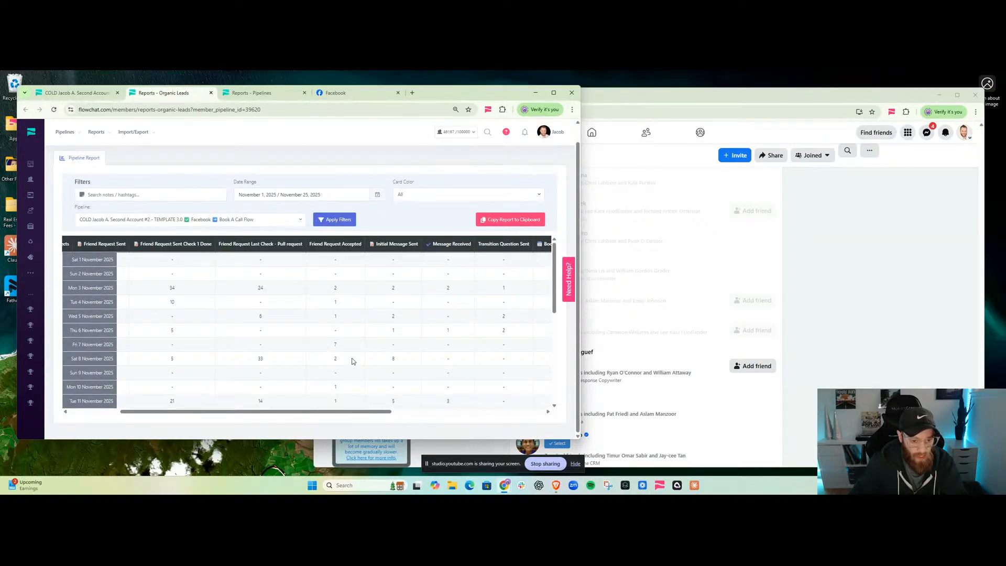
pyautogui.scroll(-1, 352, 357)
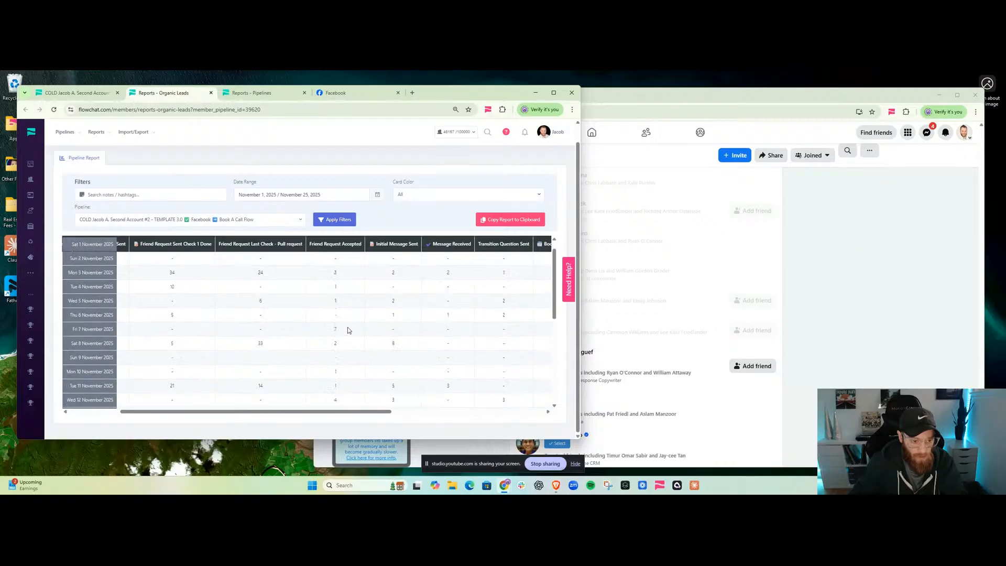
pyautogui.scroll(-2, 348, 329)
pyautogui.scroll(-2, 340, 356)
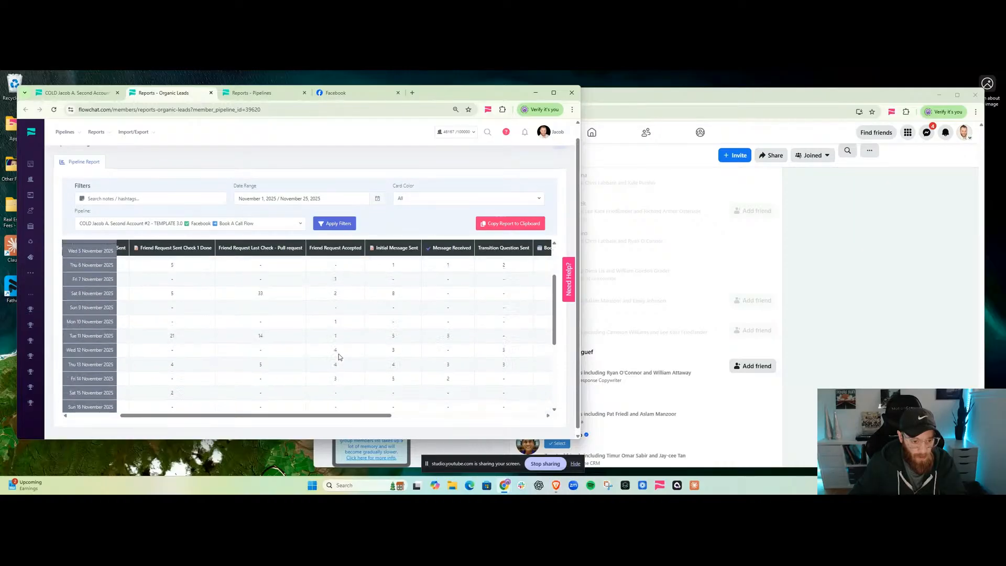
pyautogui.scroll(-5, 339, 353)
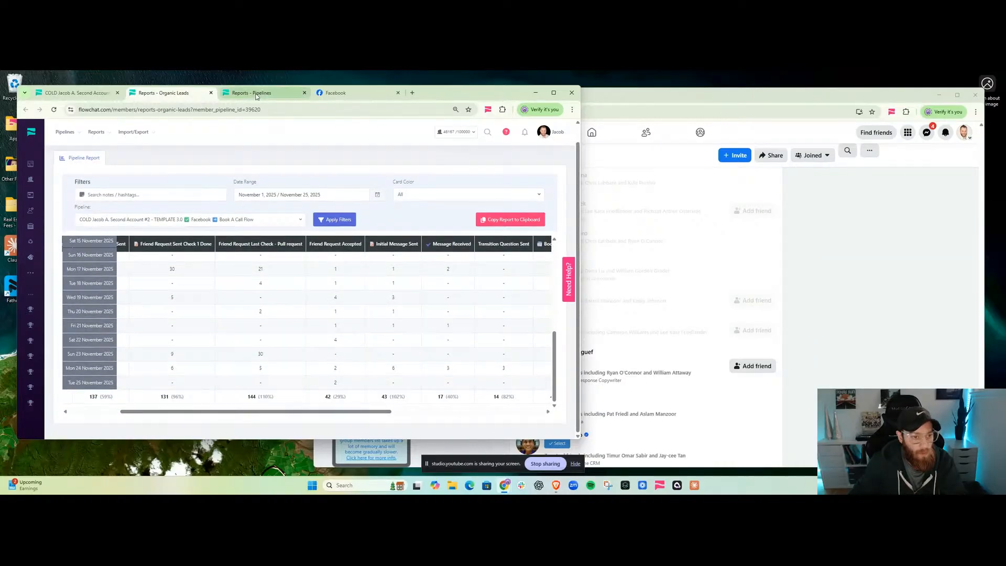
# - Go back to the pipeline board and examine the leads in the Initial Message Sent stage and its neighbouring stages
pyautogui.click(336, 92)
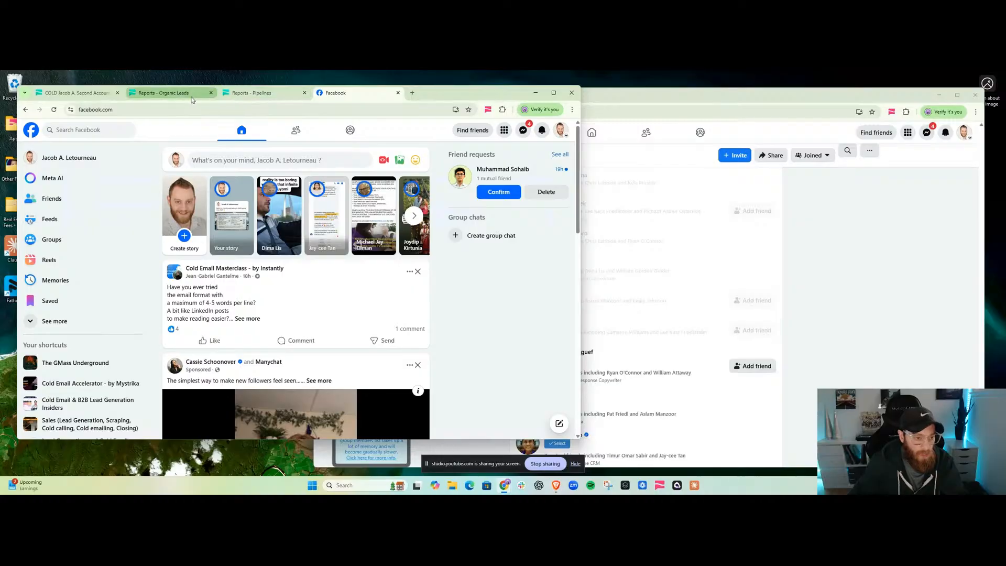
pyautogui.click(74, 95)
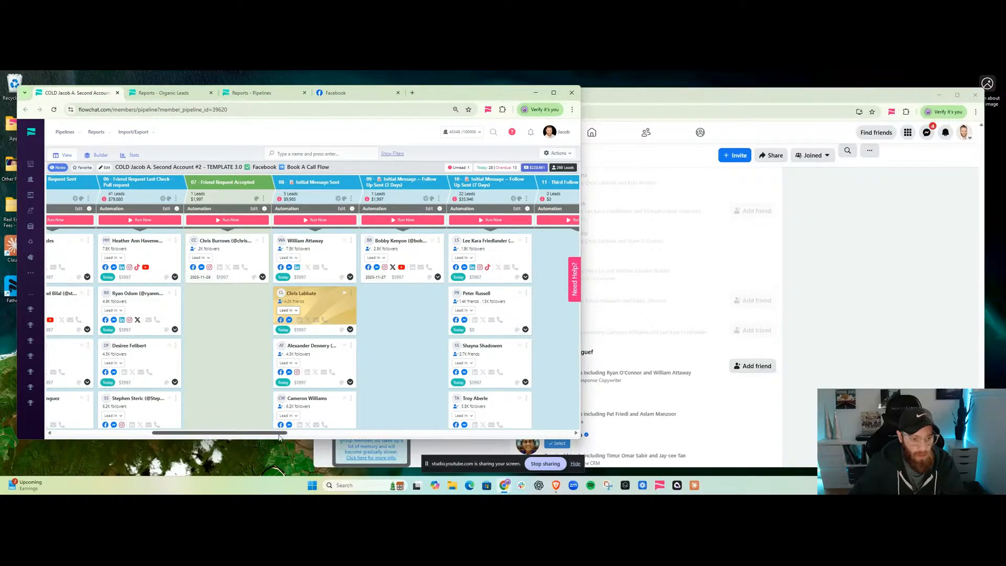
pyautogui.moveTo(287, 433); pyautogui.dragTo(326, 434)
pyautogui.scroll(-1, 144, 319)
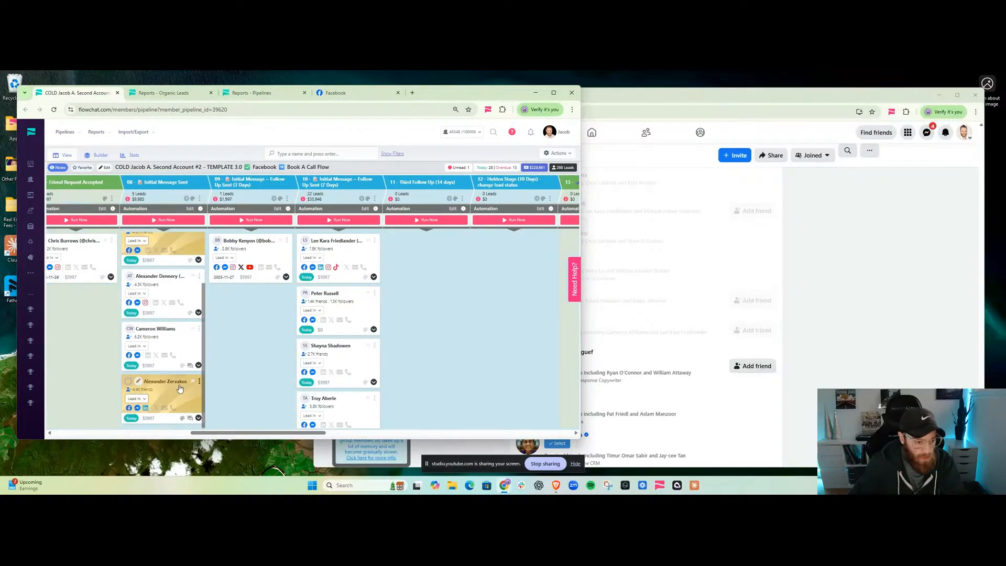
pyautogui.scroll(2, 176, 385)
pyautogui.moveTo(232, 433); pyautogui.dragTo(173, 433)
pyautogui.scroll(-2, 380, 328)
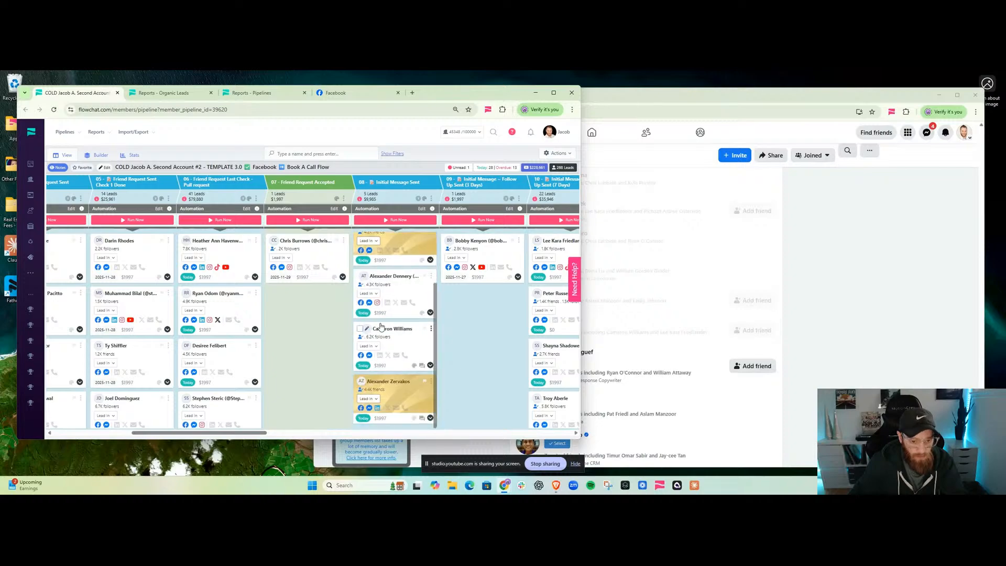
pyautogui.moveTo(259, 434); pyautogui.dragTo(286, 434)
pyautogui.scroll(2, 290, 390)
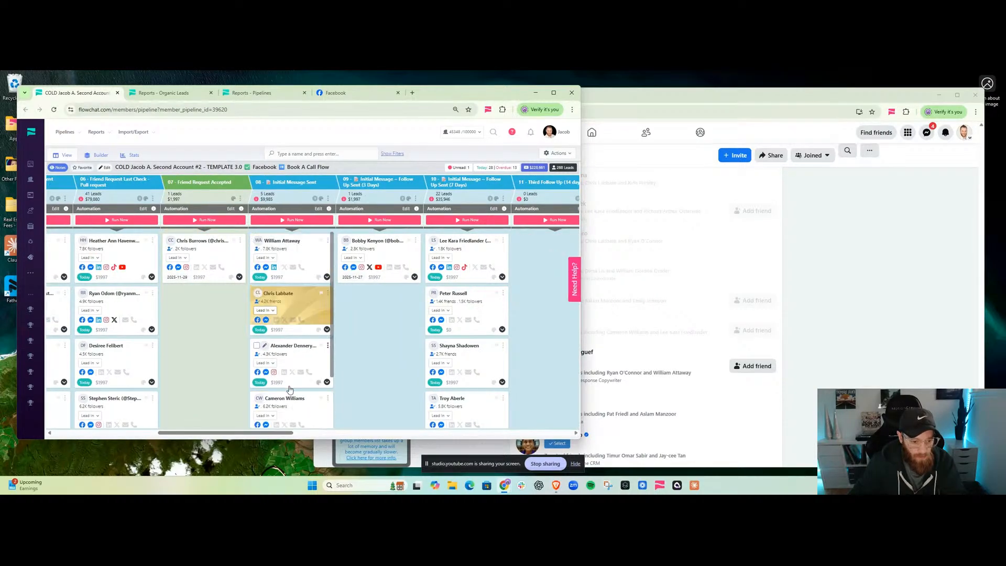
pyautogui.scroll(2, 300, 307)
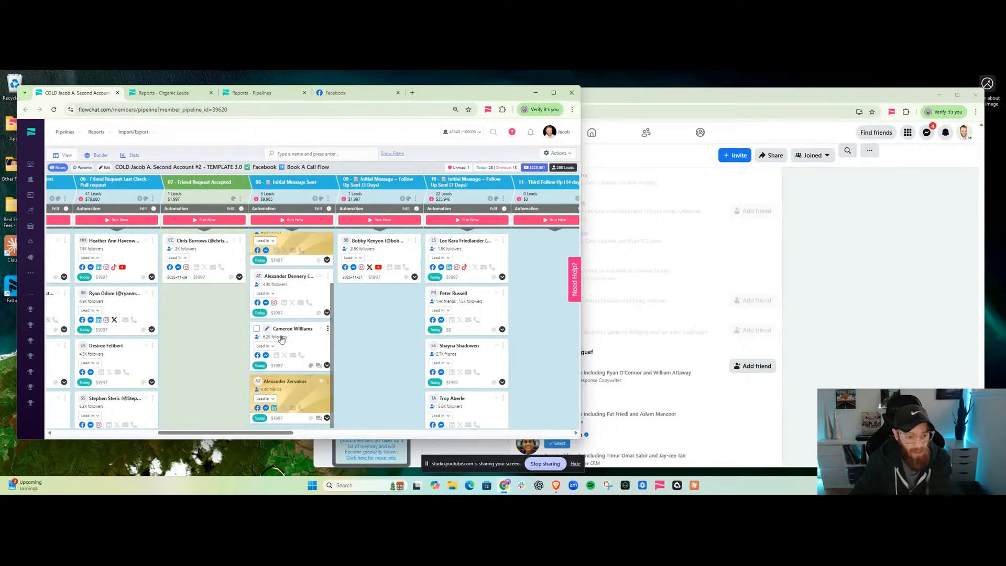
# - Check the automation actions and the drag triggers of stage 10, Initial Message – Follow Up Sent (7 Days)
pyautogui.moveTo(277, 438); pyautogui.dragTo(315, 437)
pyautogui.scroll(-3, 297, 277)
pyautogui.scroll(1, 298, 276)
pyautogui.click(353, 209)
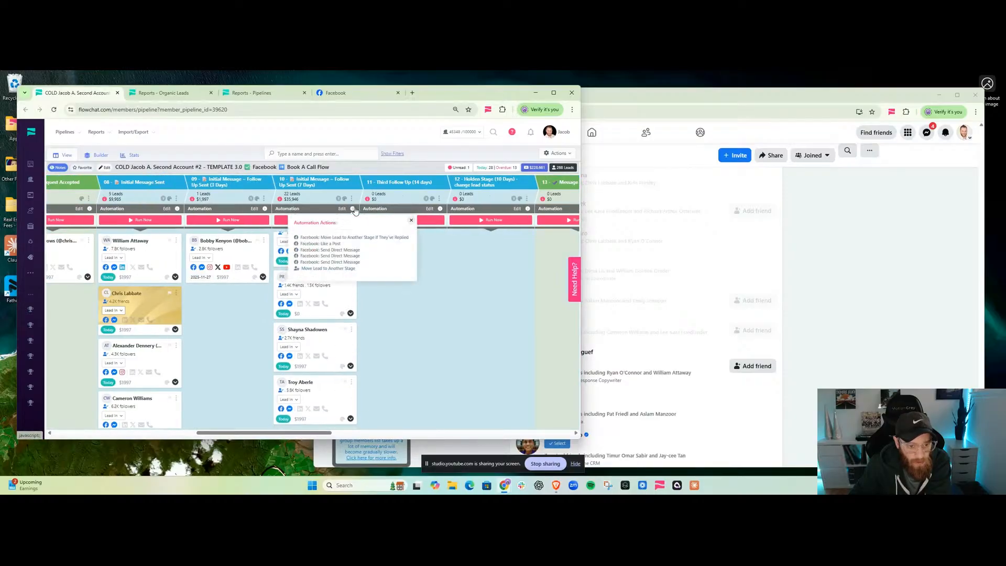
pyautogui.click(412, 220)
pyautogui.moveTo(320, 433); pyautogui.dragTo(325, 433)
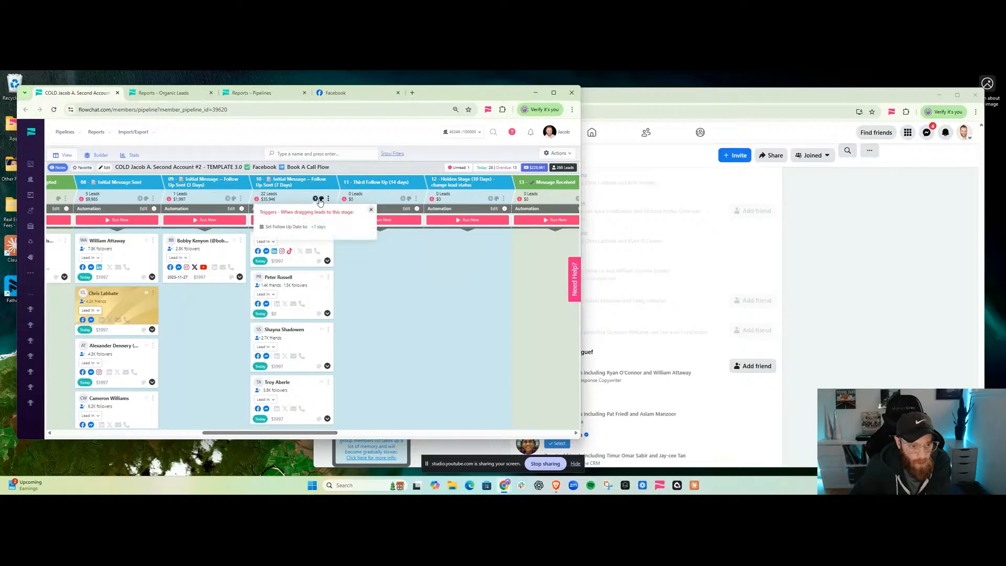
# - View the templates assigned to stage 10, Initial Message – Follow Up Sent (7 Days), and preview Follow Up # 2A, 2B and 2C (April 2025)
pyautogui.click(328, 199)
pyautogui.click(285, 215)
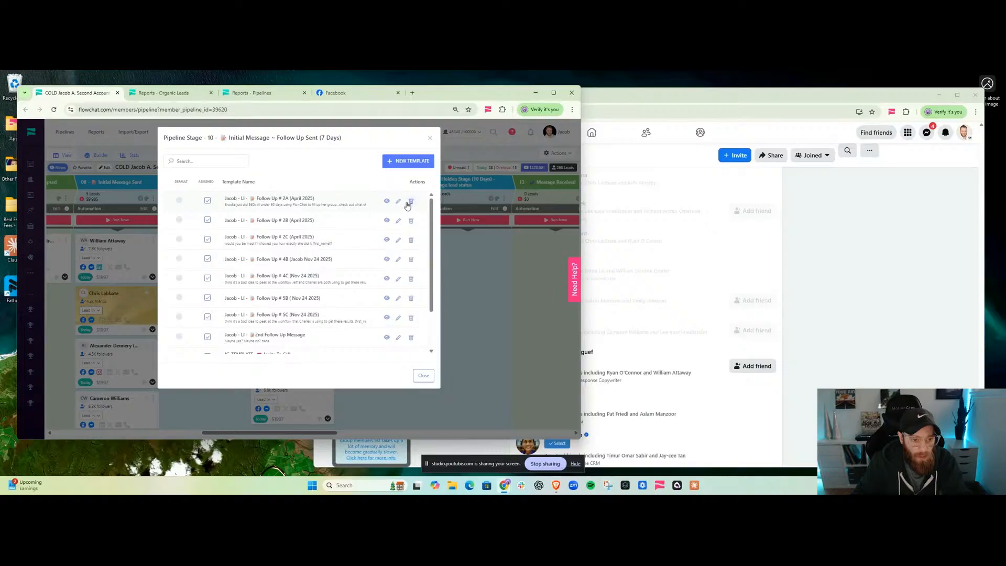
pyautogui.click(387, 202)
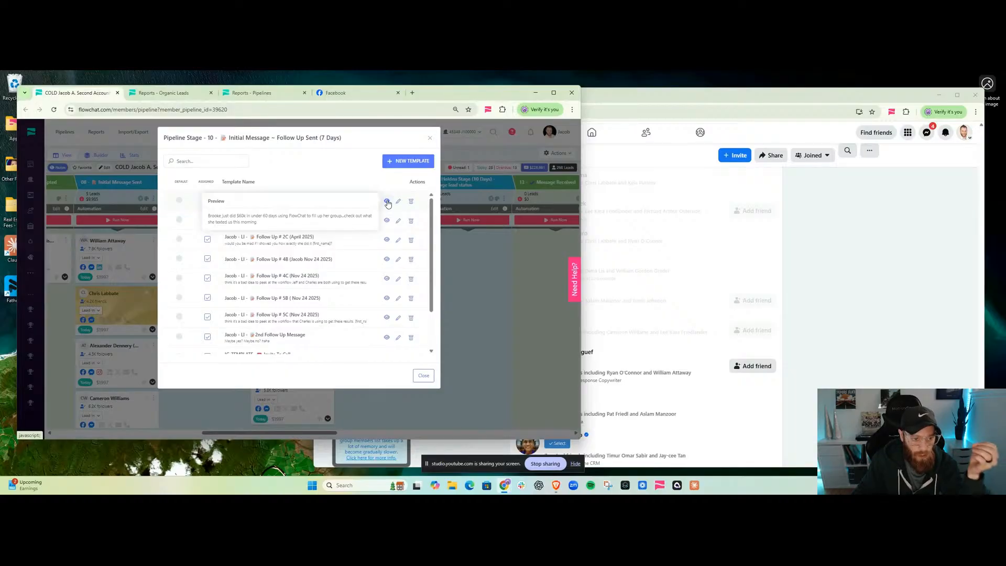
pyautogui.moveTo(387, 222)
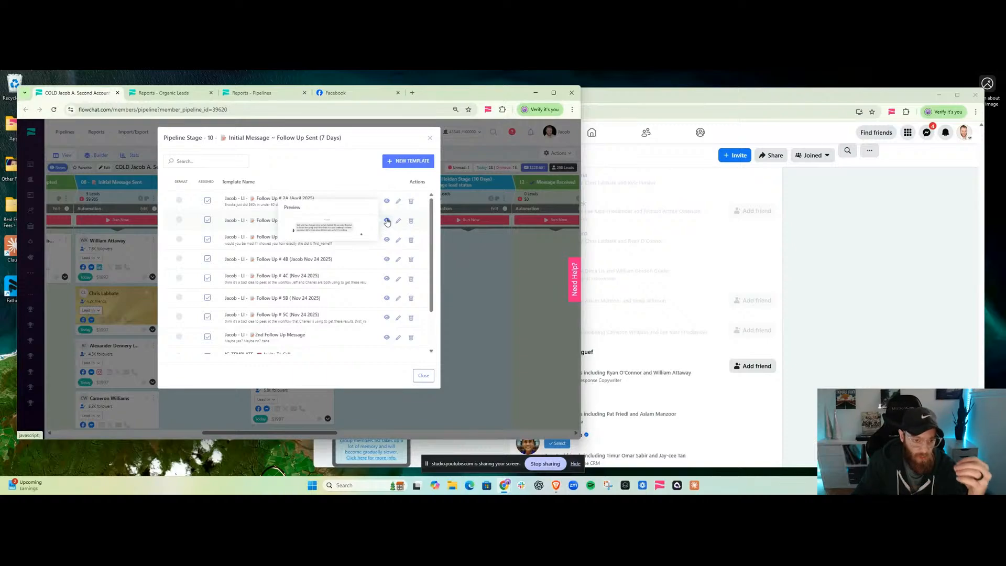
pyautogui.moveTo(387, 241)
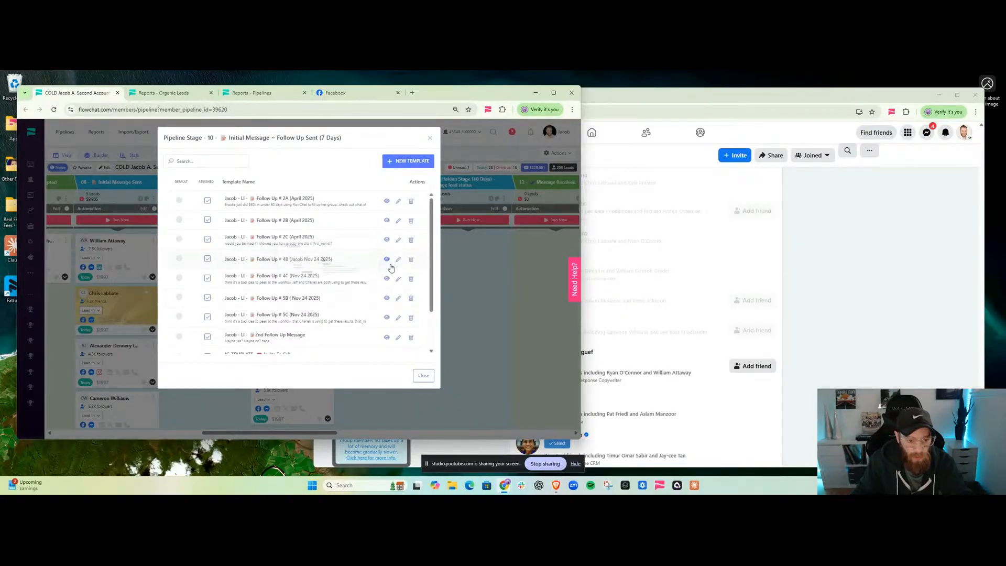
pyautogui.scroll(-1, 388, 254)
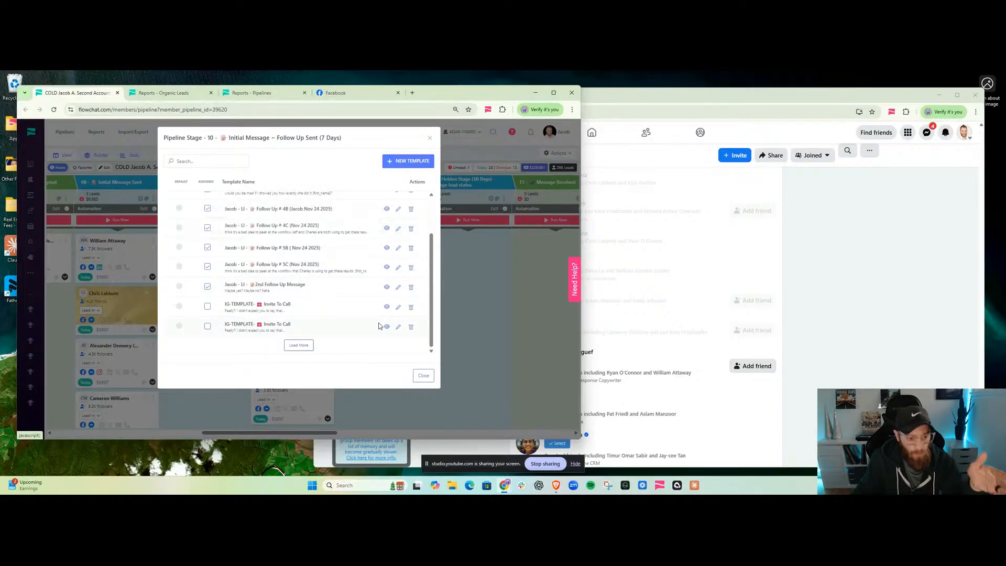
pyautogui.scroll(1, 380, 323)
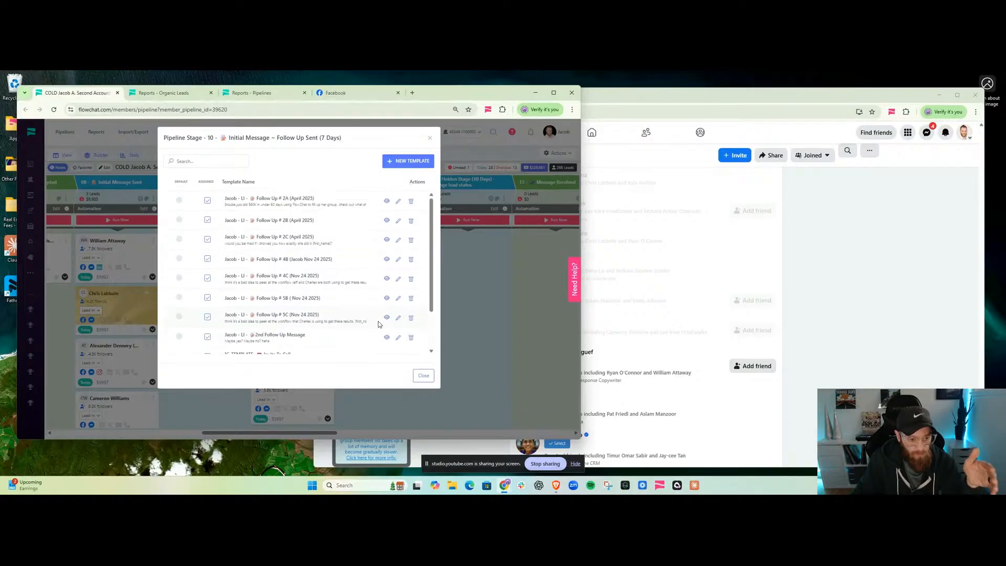
pyautogui.click(428, 134)
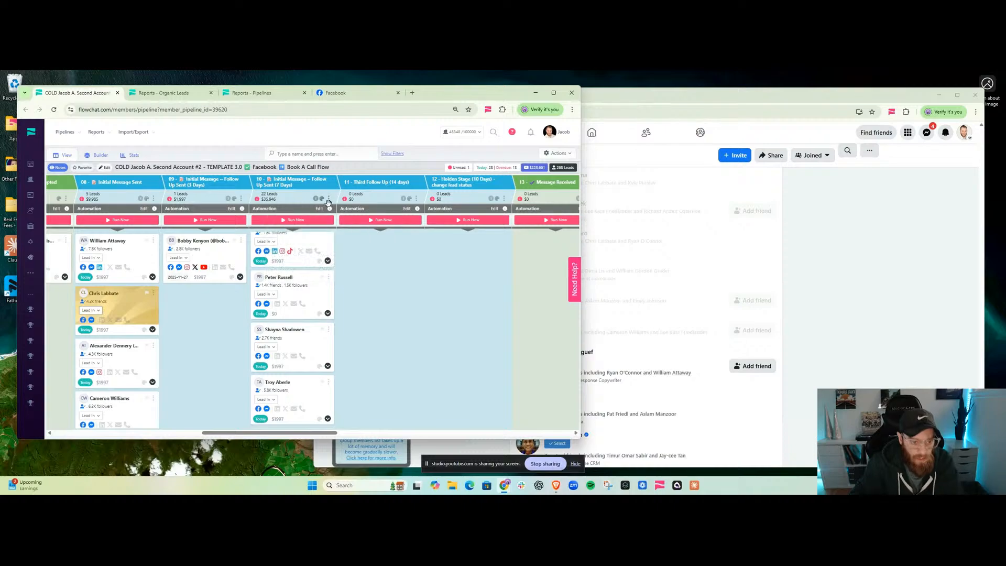
# - Import the filtered Cold Email Masterclass group members into the pipeline's Imported Prospects stage, adding only new leads, and dismiss the import summary
pyautogui.click(762, 283)
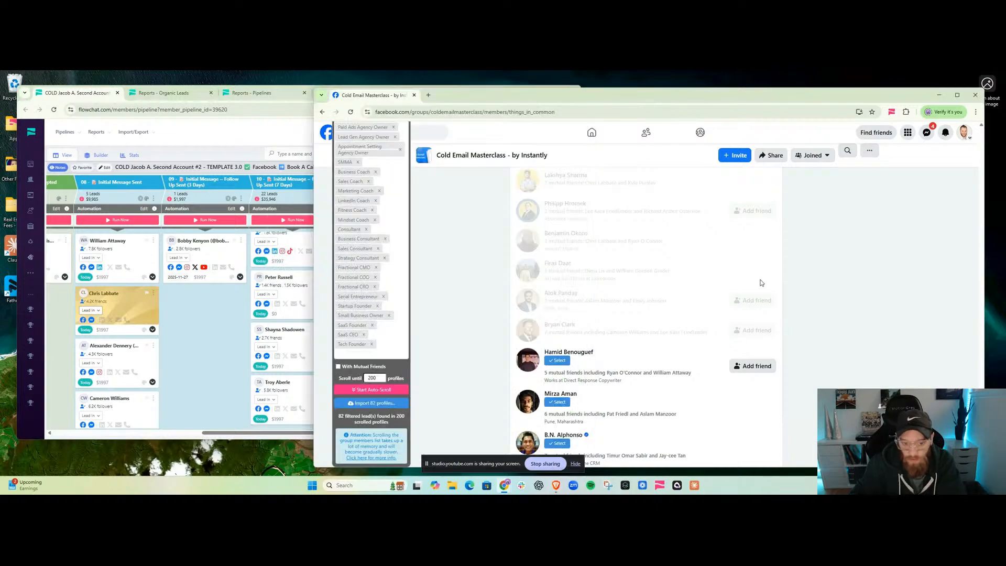
pyautogui.click(385, 405)
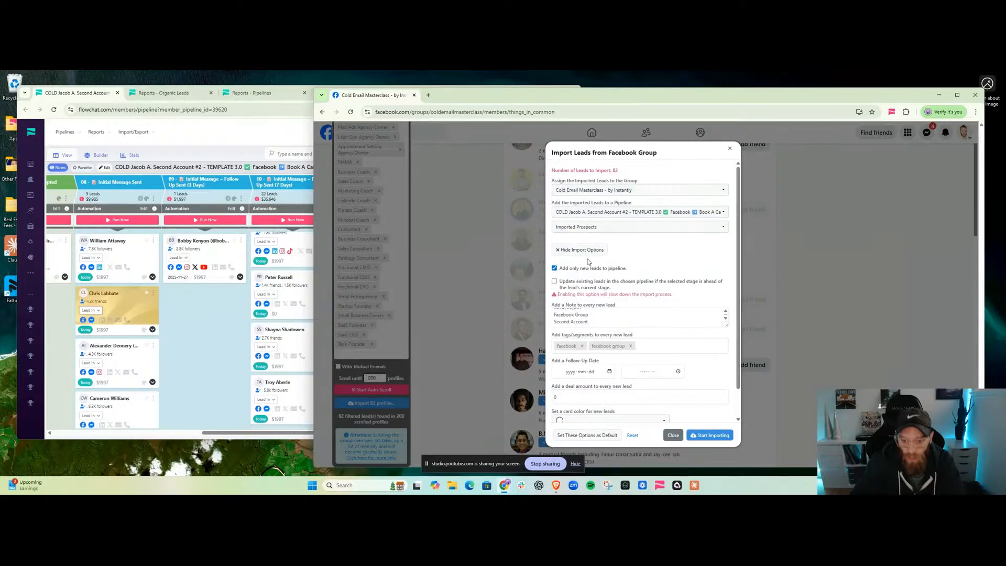
pyautogui.scroll(-2, 596, 325)
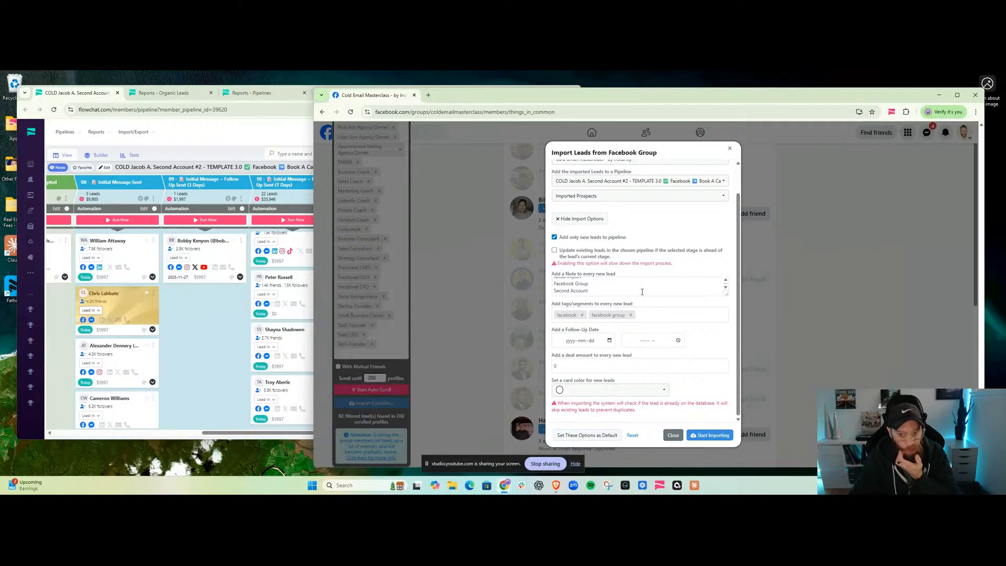
pyautogui.click(708, 436)
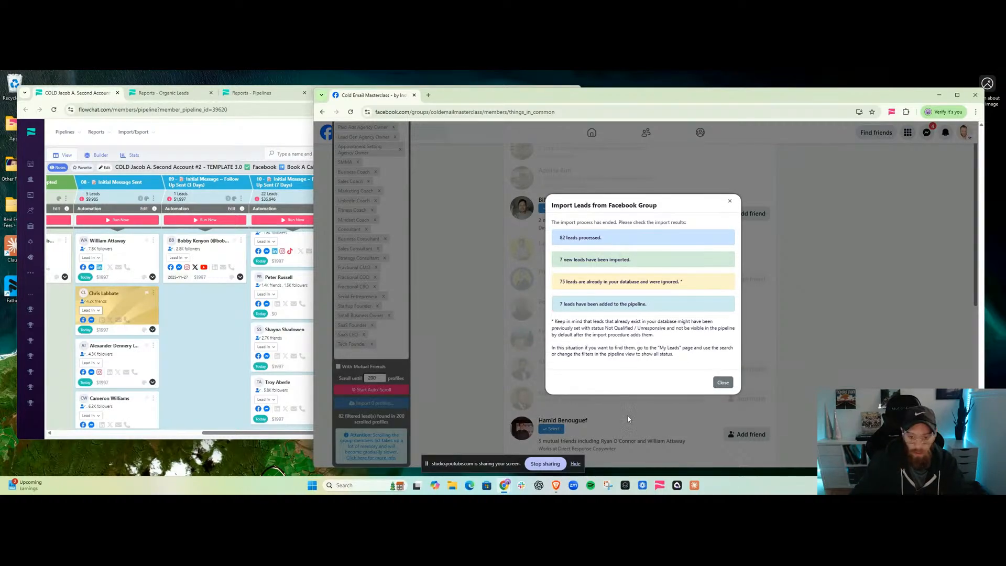
pyautogui.click(726, 384)
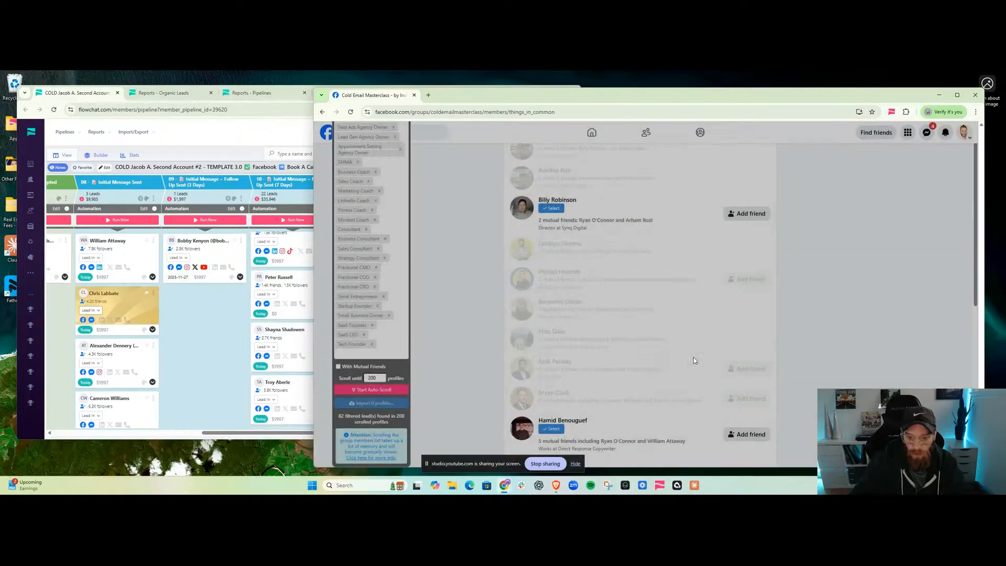
# - Close the Facebook group page, return to the start of the pipeline board, reload it and widen the browser window
pyautogui.click(414, 94)
pyautogui.moveTo(309, 433); pyautogui.dragTo(115, 433)
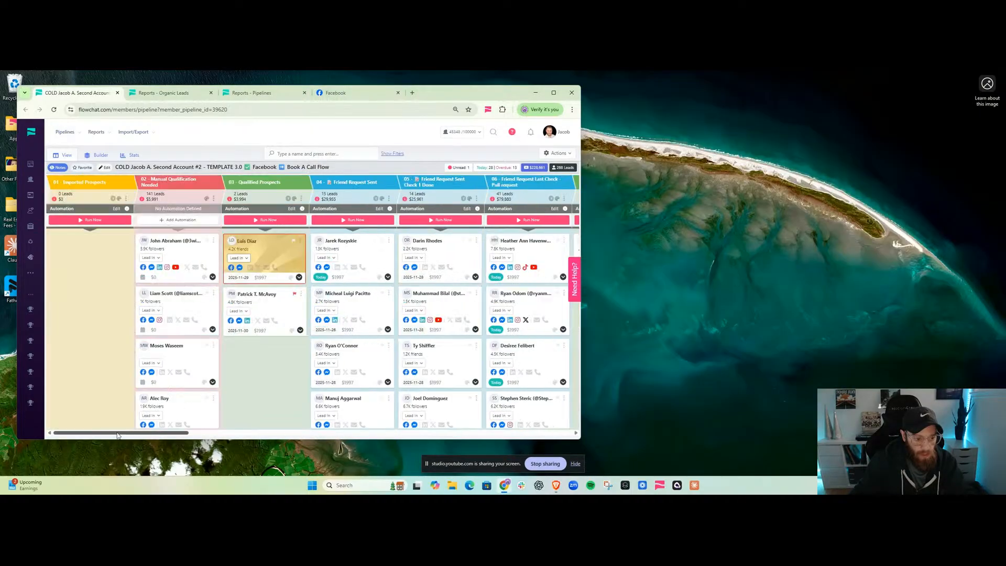
pyautogui.click(53, 111)
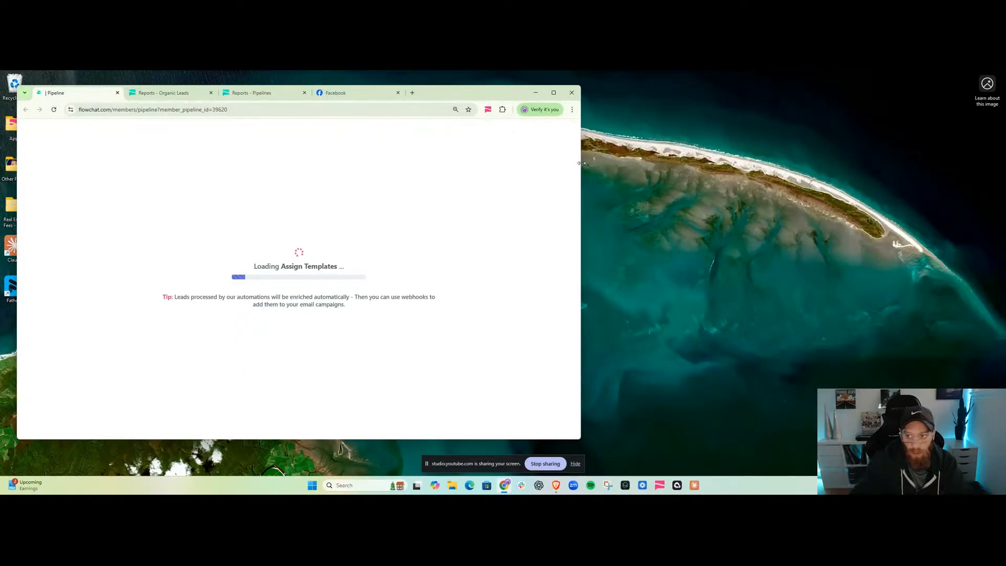
pyautogui.moveTo(582, 163); pyautogui.dragTo(950, 188)
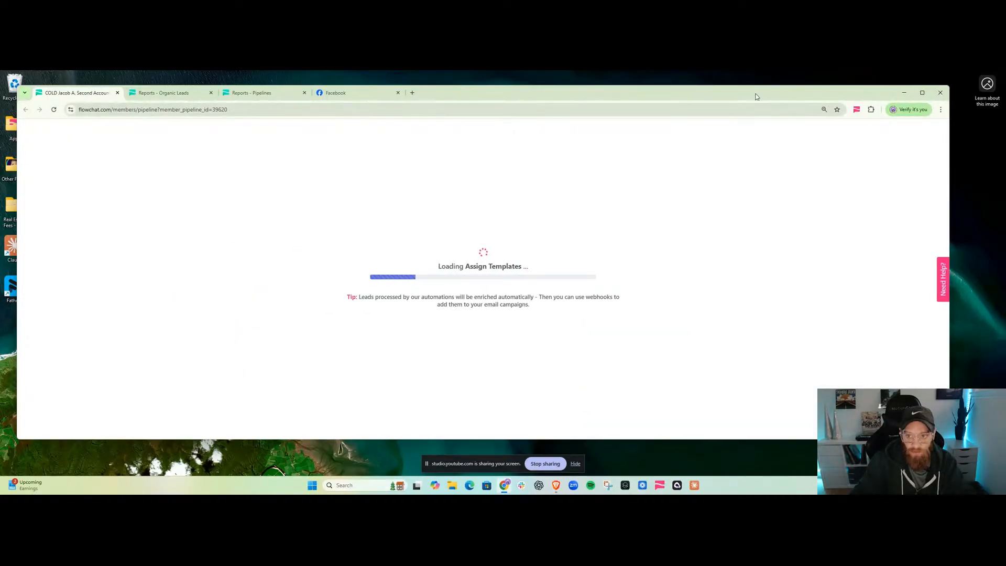
pyautogui.moveTo(757, 96); pyautogui.dragTo(765, 98)
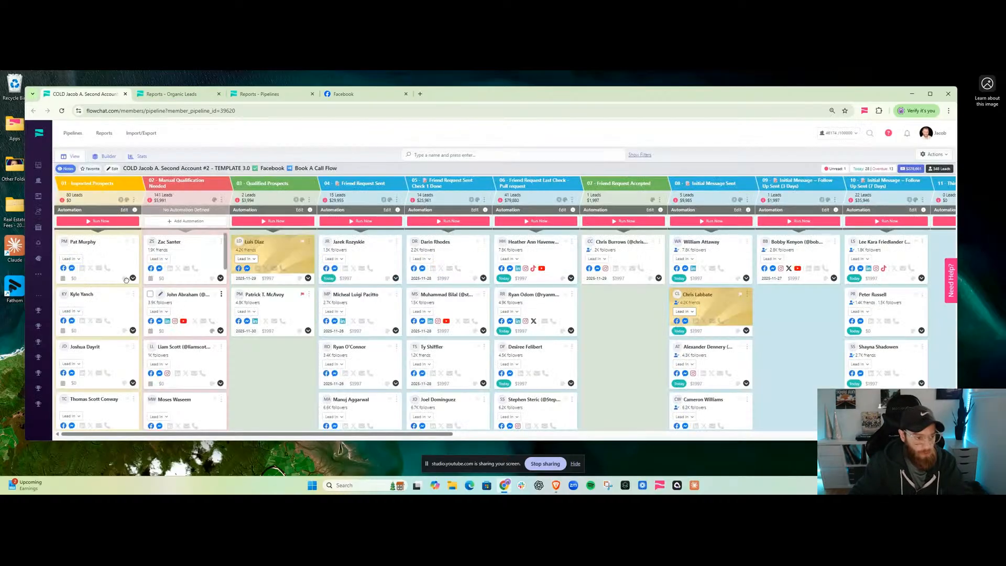
# - Look through the lead cards in the Imported Prospects stage
pyautogui.scroll(-5, 90, 354)
pyautogui.scroll(-5, 91, 354)
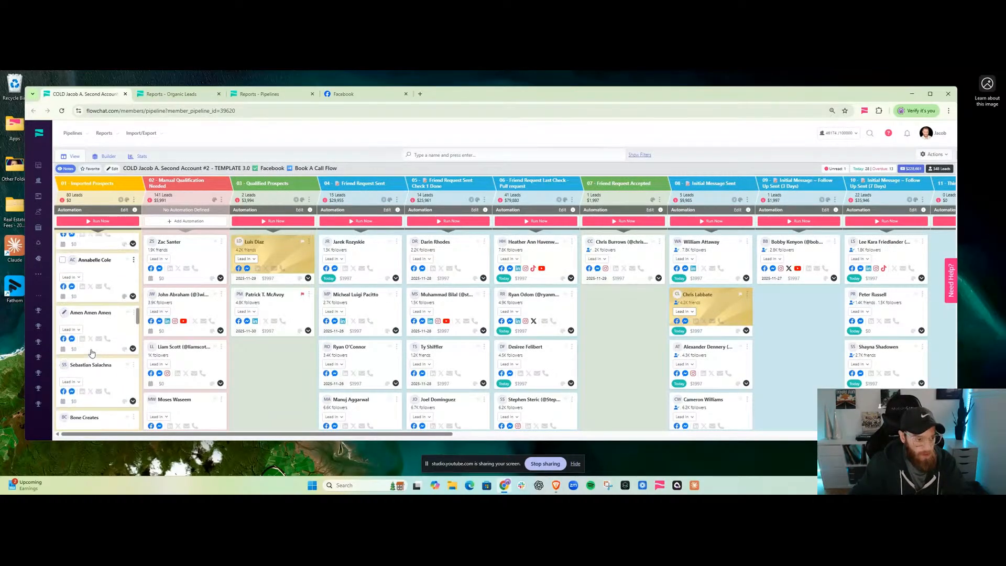
pyautogui.scroll(-5, 92, 353)
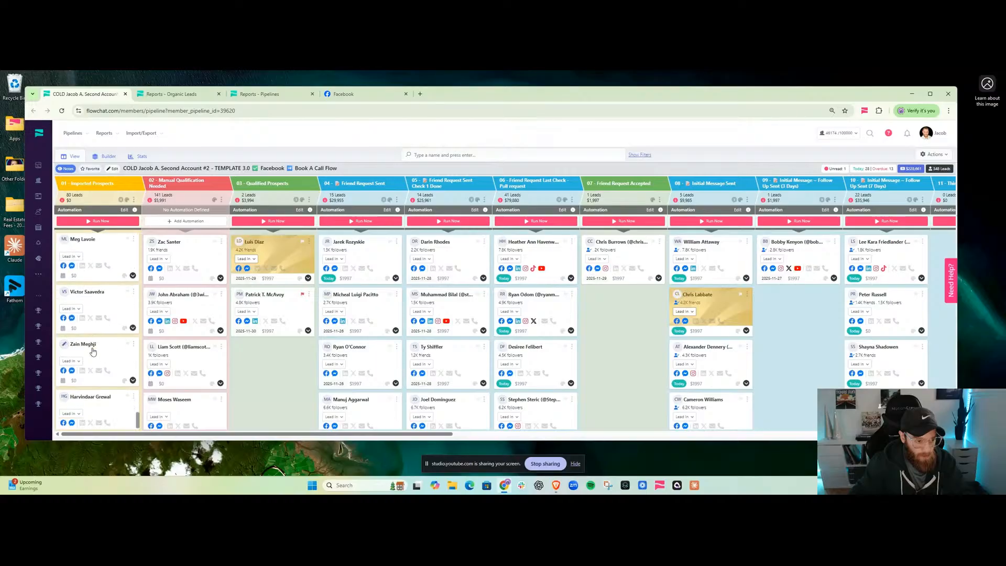
pyautogui.scroll(3, 93, 351)
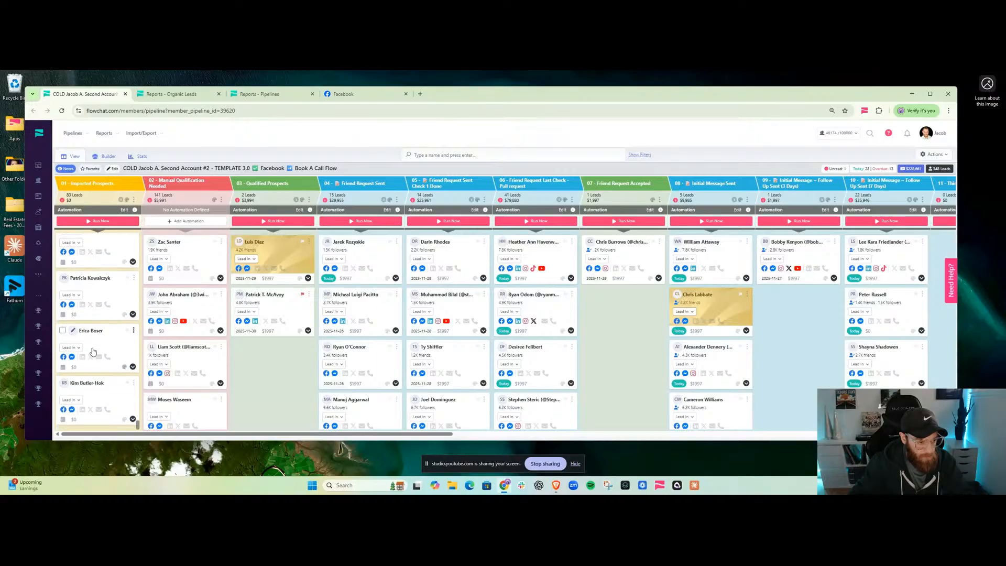
pyautogui.scroll(6, 93, 352)
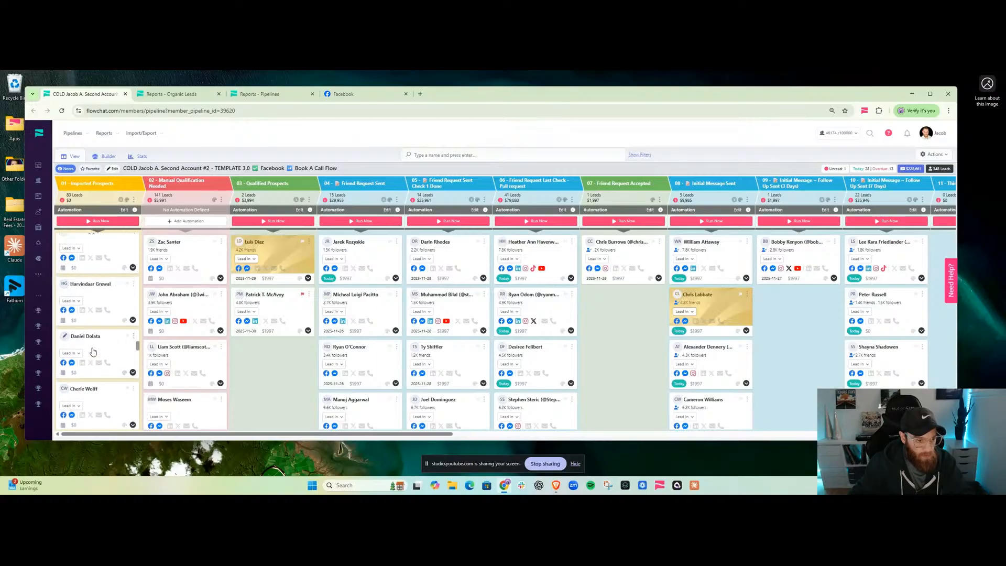
pyautogui.scroll(5, 92, 351)
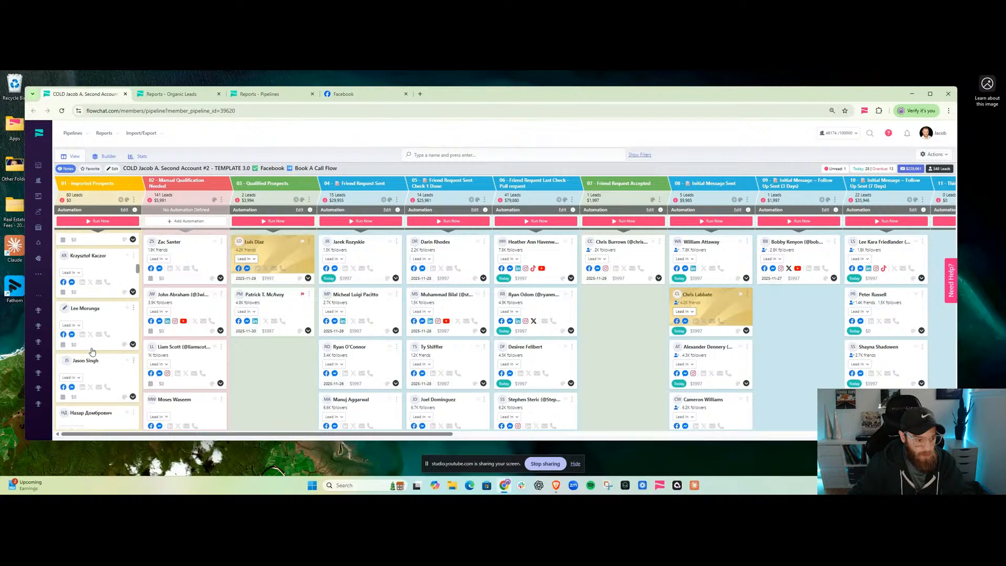
pyautogui.scroll(1, 92, 351)
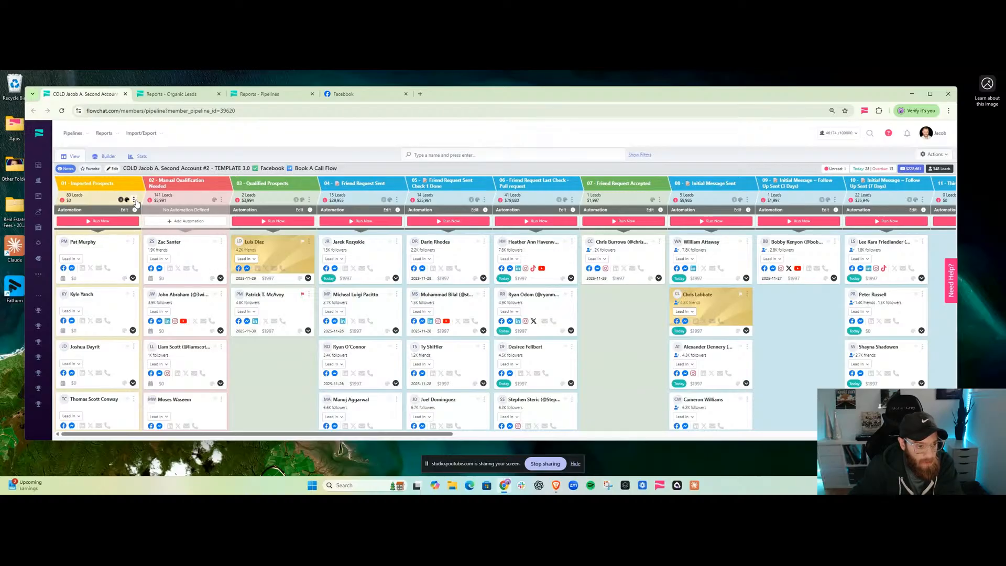
# - Select all leads in the Imported Prospects stage and remove them from the pipeline without deleting them from the system
pyautogui.click(134, 200)
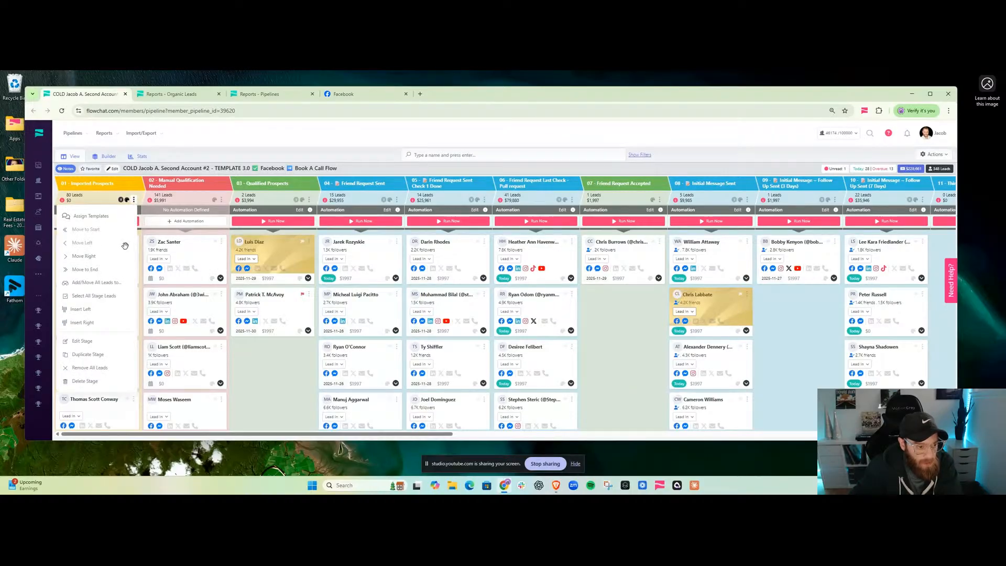
pyautogui.click(95, 296)
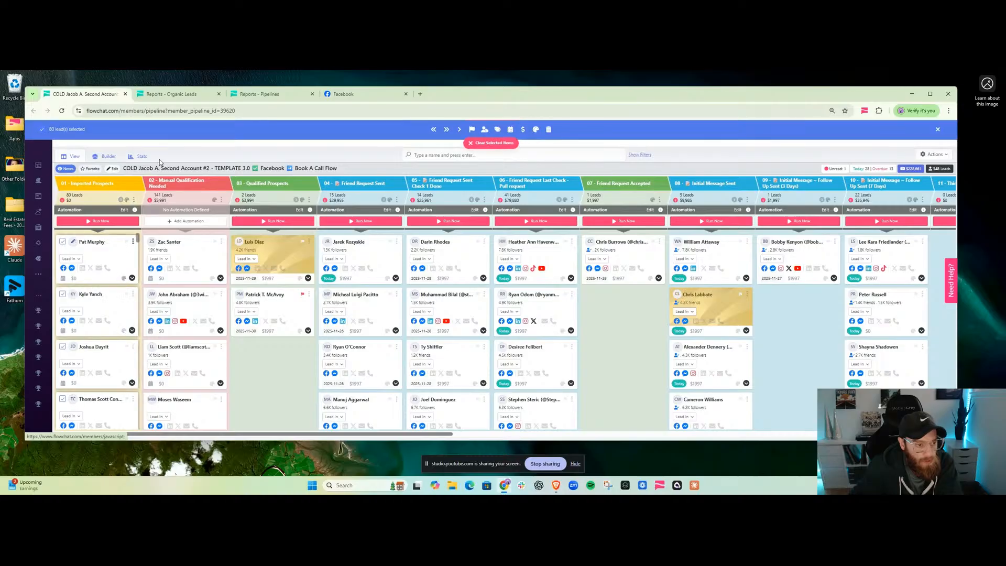
pyautogui.click(549, 130)
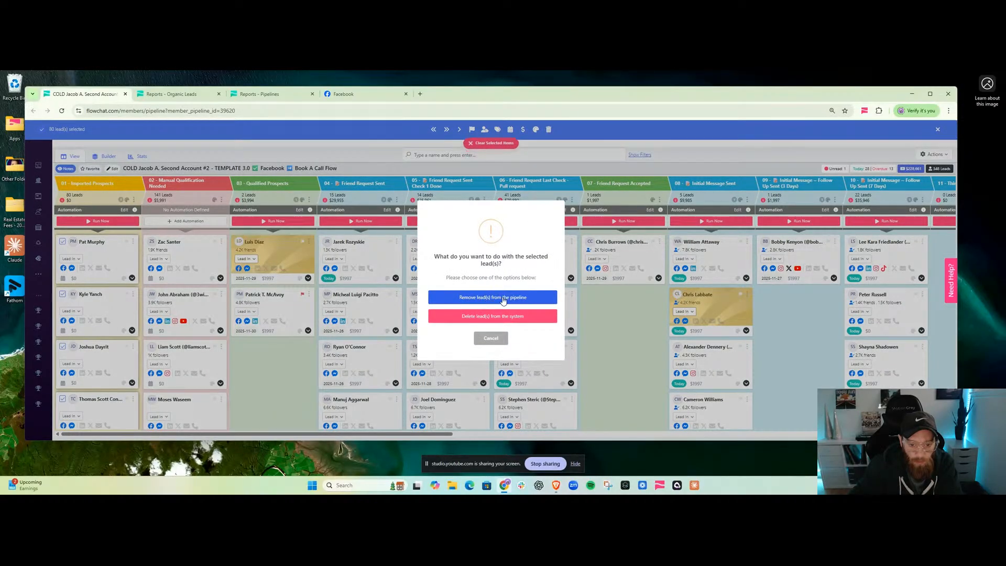
pyautogui.click(505, 297)
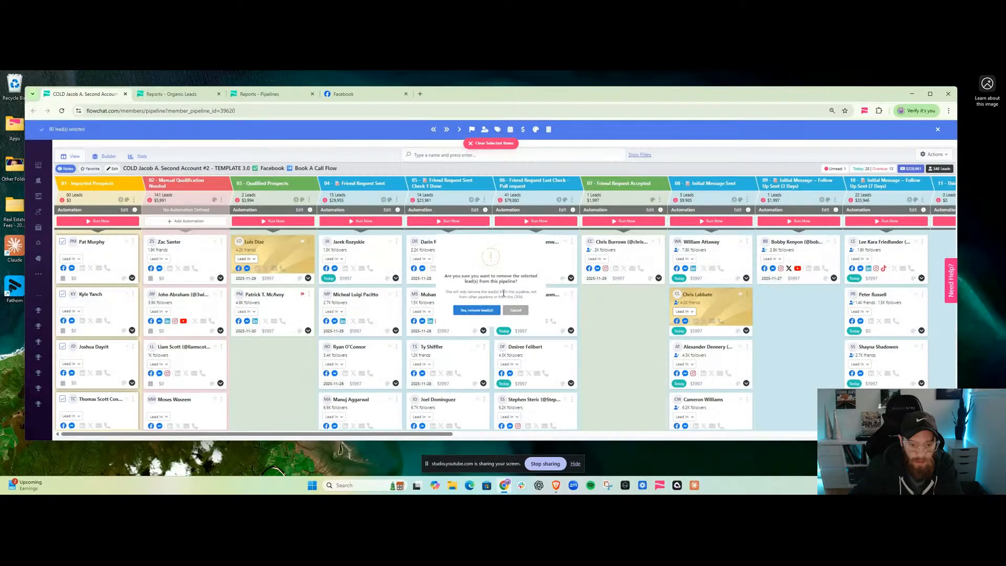
pyautogui.click(461, 325)
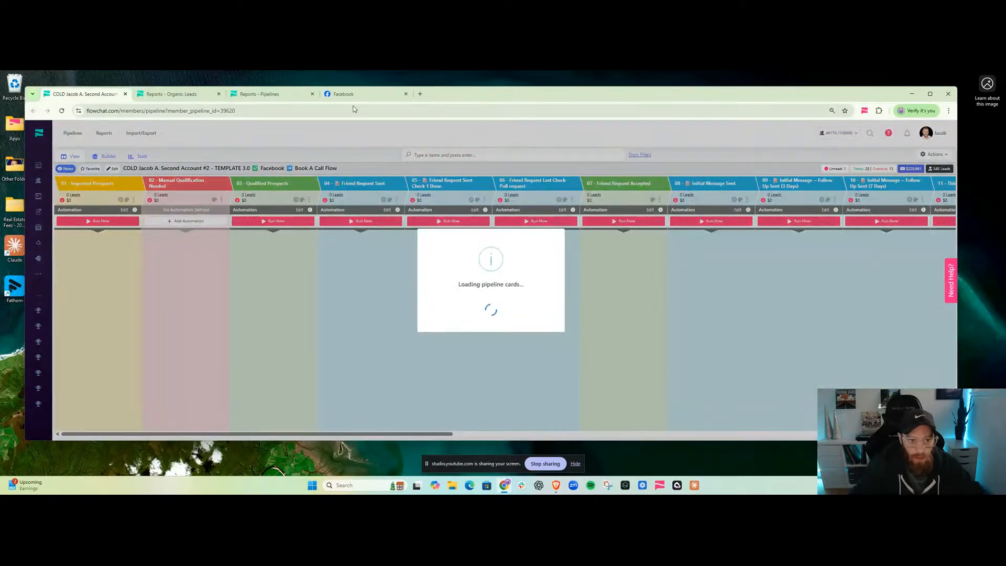
# - Search Facebook for "instant" and open the Cold Email Masterclass - by Instantly group in a new tab
pyautogui.click(353, 94)
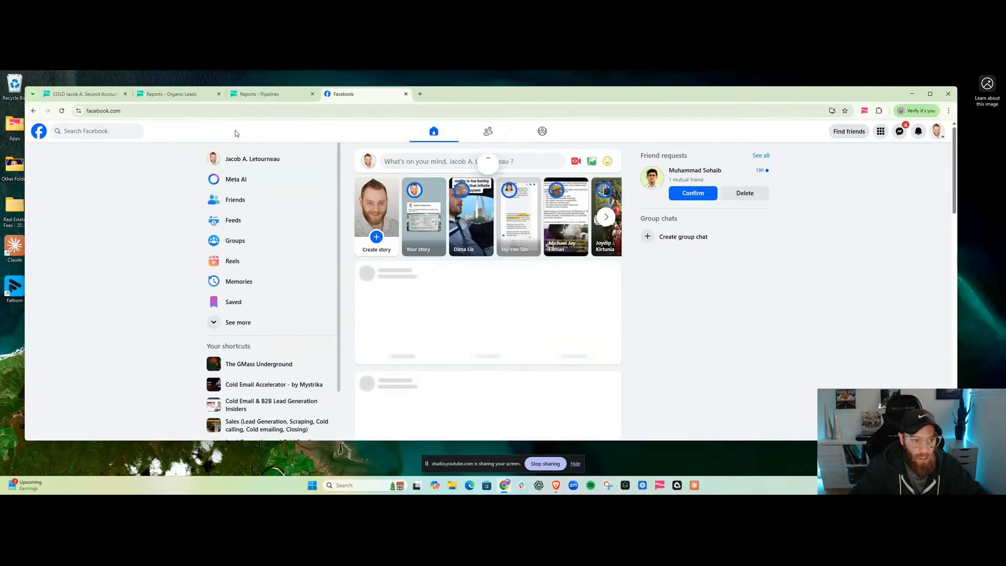
pyautogui.click(134, 129)
pyautogui.write('inst')
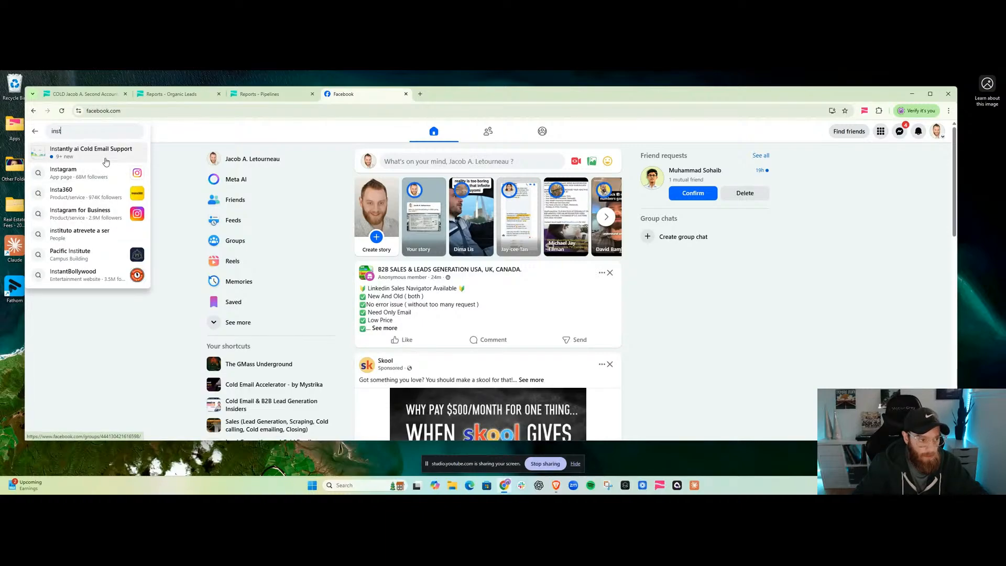
pyautogui.write('ant')
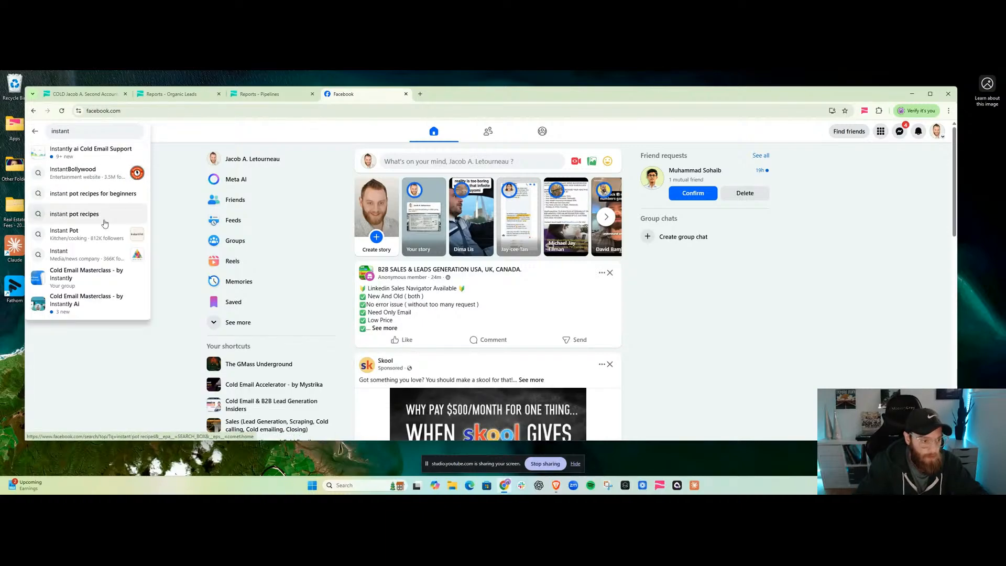
pyautogui.rightClick(88, 274)
pyautogui.click(109, 283)
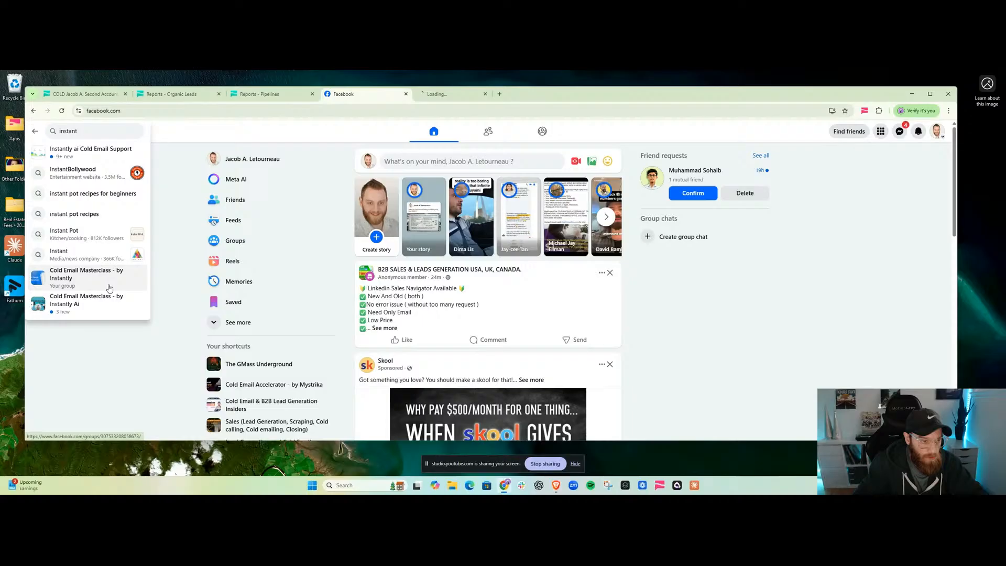
pyautogui.click(454, 96)
# - Open the group's member list and show all members with things in common
pyautogui.scroll(-5, 452, 288)
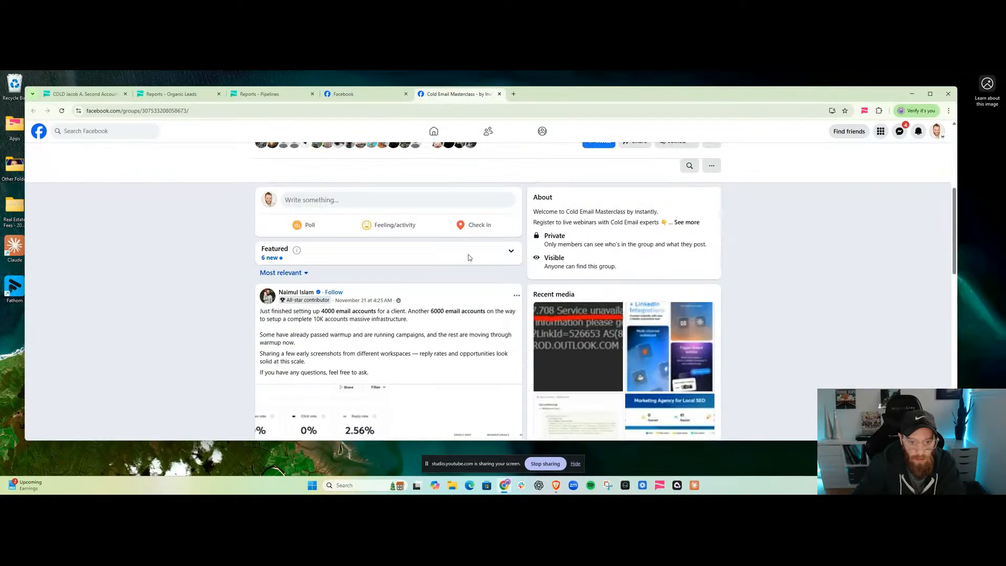
pyautogui.scroll(1, 470, 257)
pyautogui.click(461, 194)
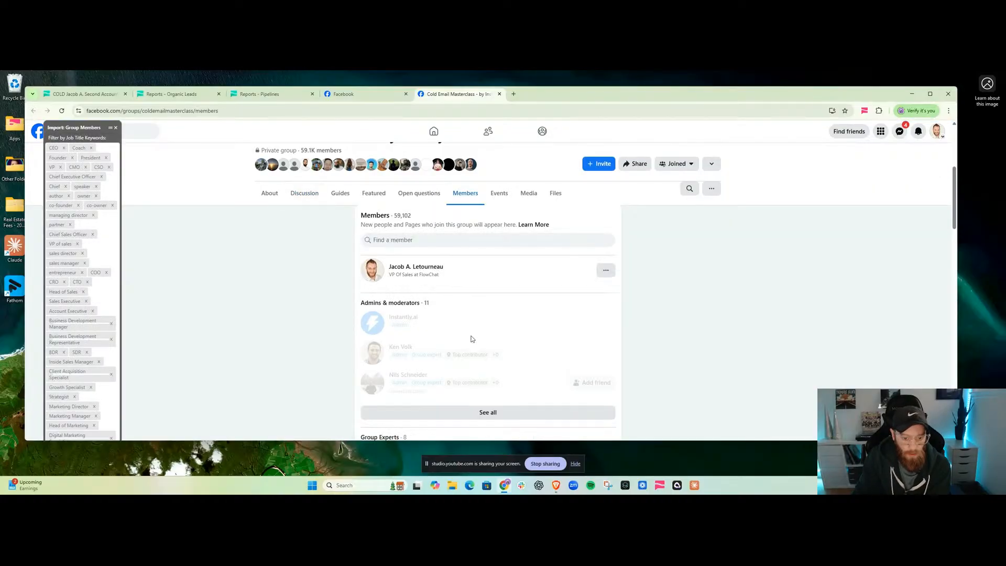
pyautogui.scroll(-10, 470, 339)
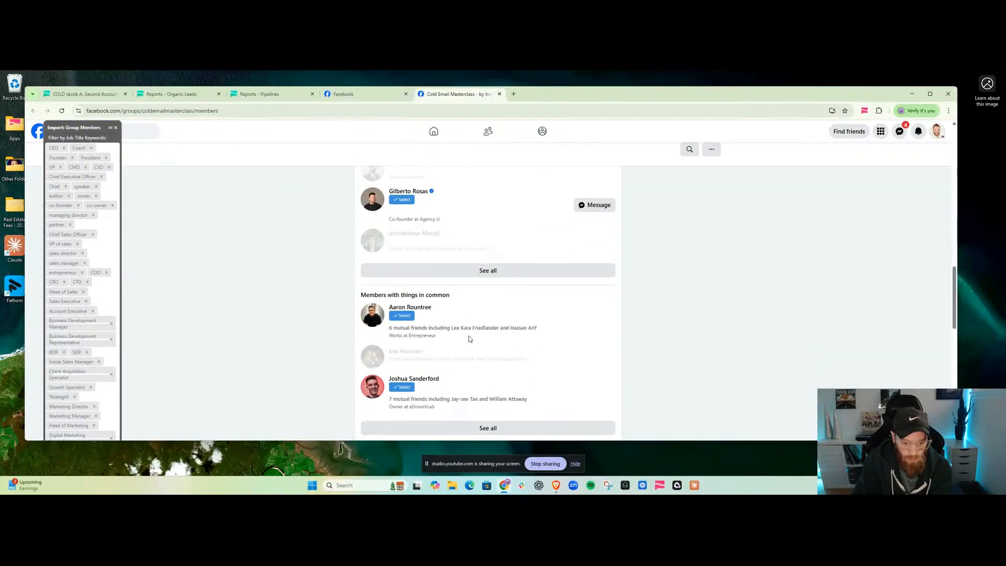
pyautogui.click(464, 387)
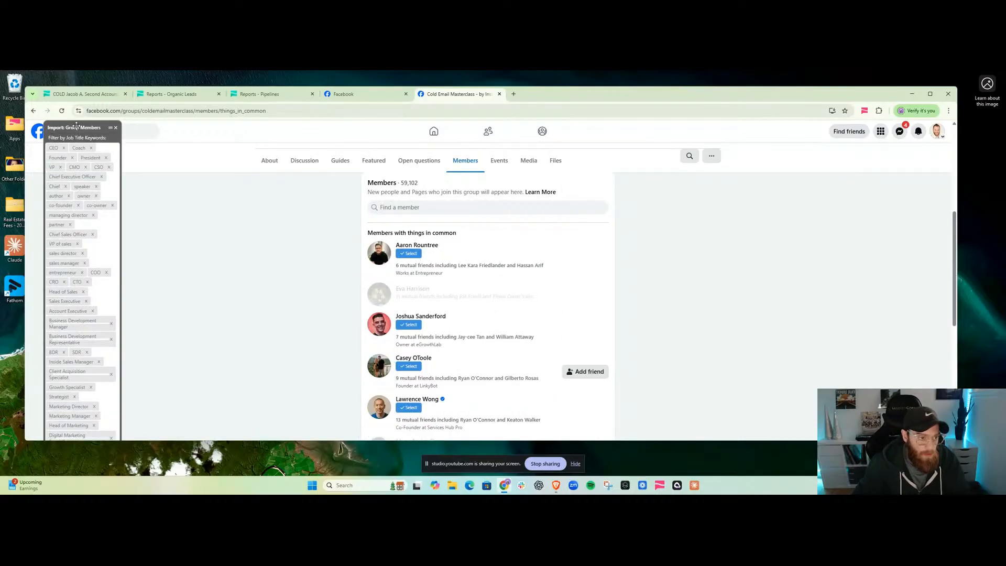
# - Start auto-scrolling the group member list until 200 profiles and move the Cold Email Masterclass page into its own browser window
pyautogui.scroll(2, 76, 126)
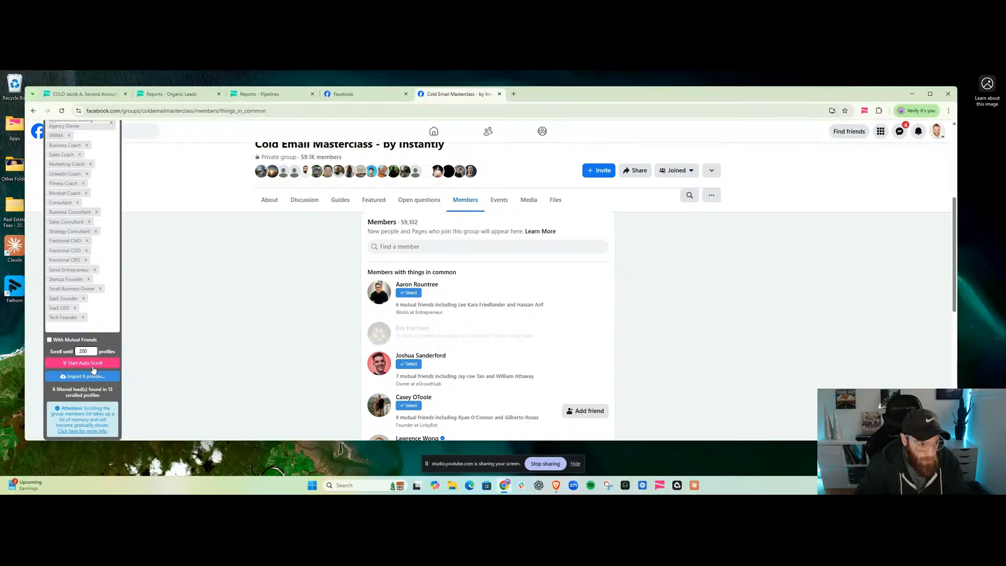
pyautogui.click(94, 364)
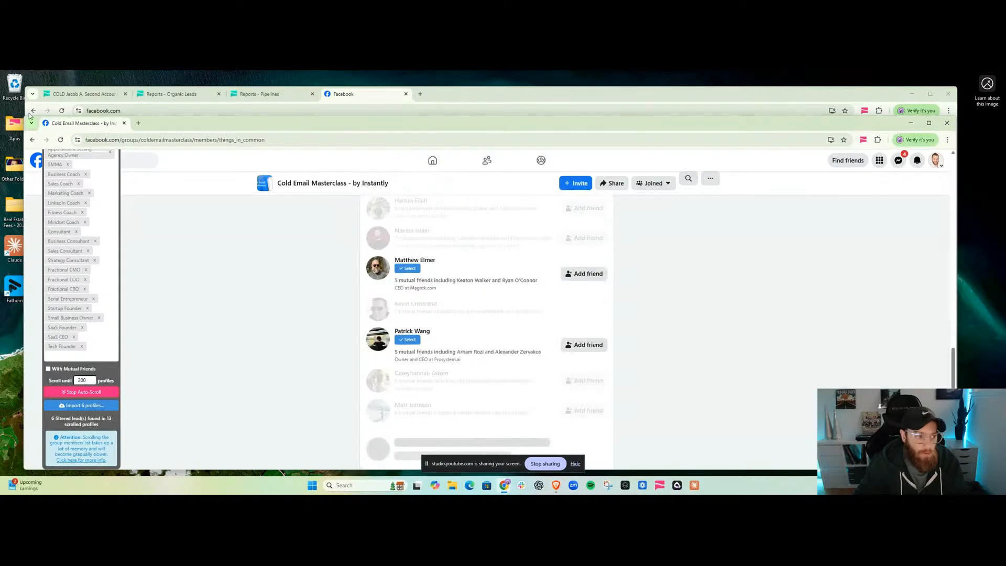
pyautogui.moveTo(25, 116); pyautogui.dragTo(386, 141)
pyautogui.moveTo(597, 153); pyautogui.dragTo(634, 148)
# - Narrow the main browser window and arrange it beside the group members window so both stay visible
pyautogui.click(473, 118)
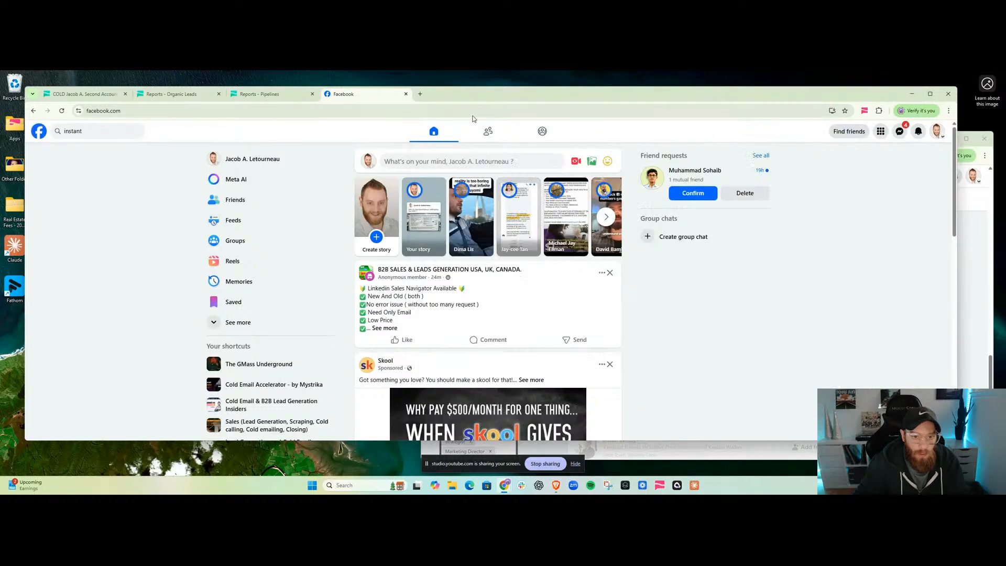
pyautogui.moveTo(489, 97)
pyautogui.mouseDown()
pyautogui.moveTo(509, 101)
pyautogui.moveTo(473, 99)
pyautogui.mouseUp()
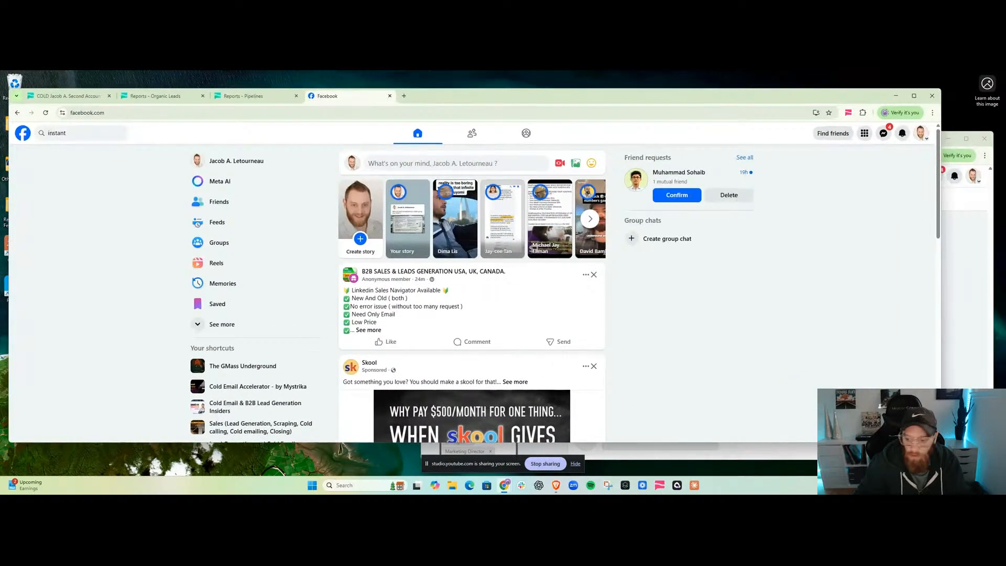
pyautogui.moveTo(942, 442); pyautogui.dragTo(797, 461)
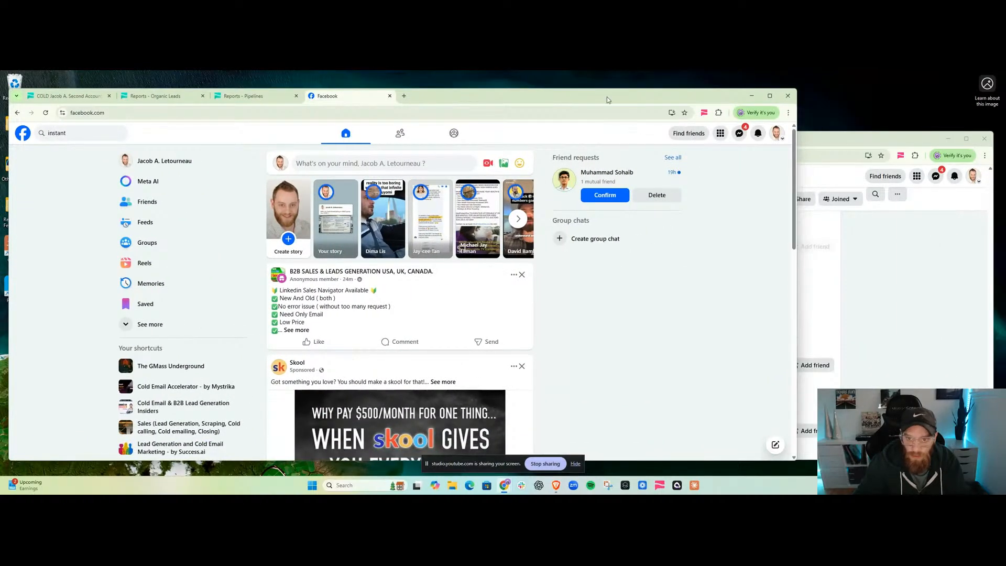
pyautogui.moveTo(607, 96); pyautogui.dragTo(608, 87)
pyautogui.click(857, 140)
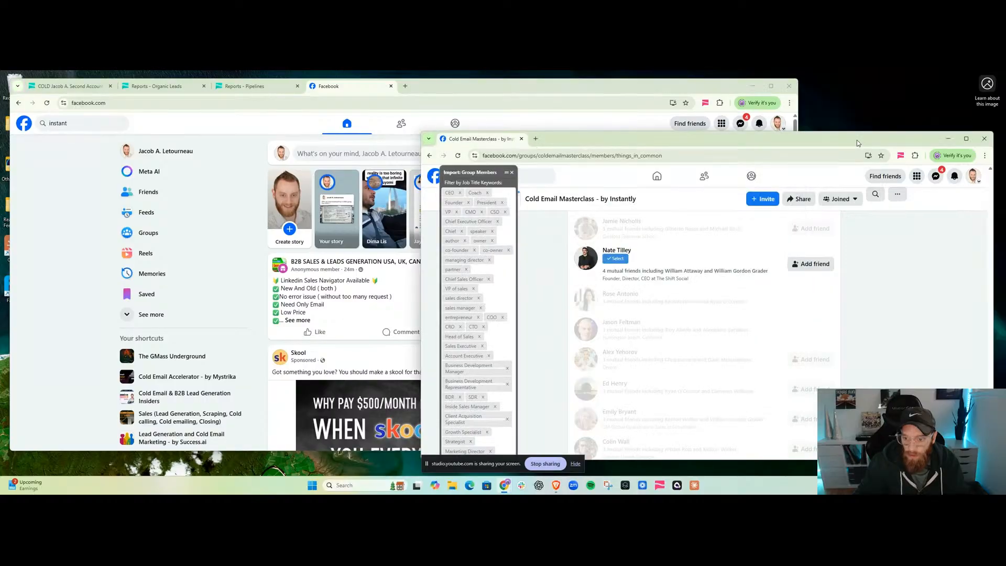
pyautogui.moveTo(857, 140); pyautogui.dragTo(865, 142)
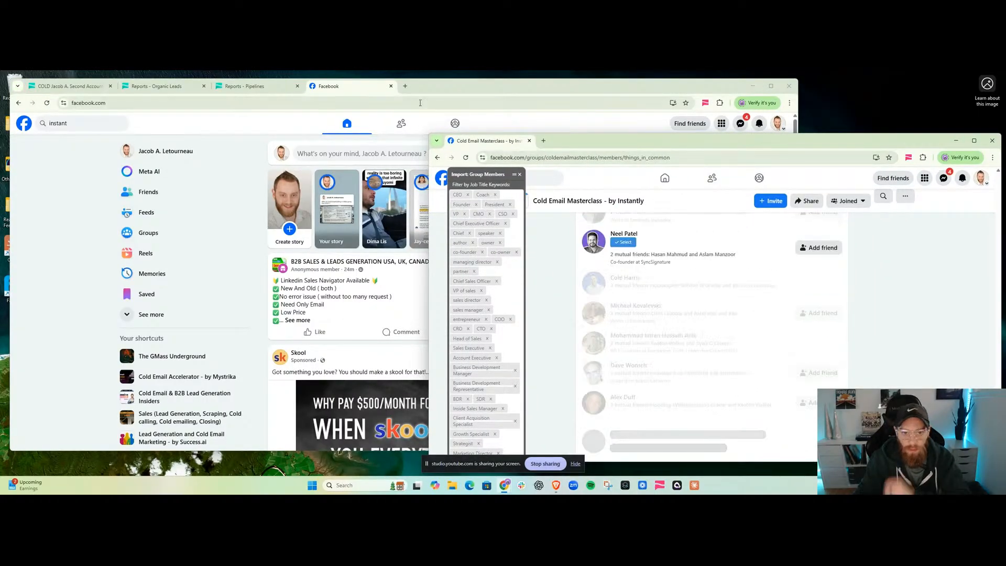
# - Return to the cold Second Account #2 pipeline board, reload it and look across its stages
pyautogui.click(442, 84)
pyautogui.click(244, 87)
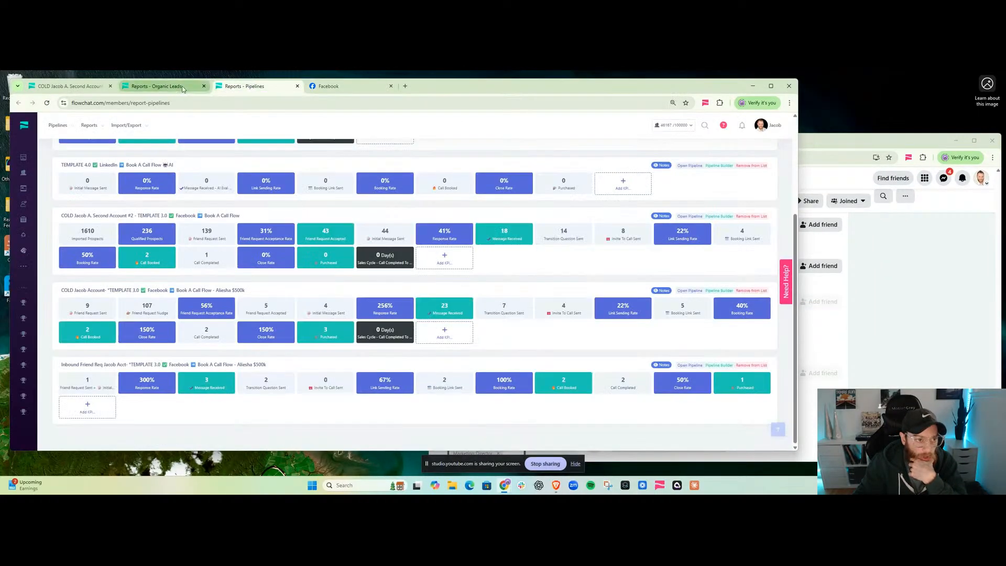
pyautogui.click(157, 86)
pyautogui.click(68, 86)
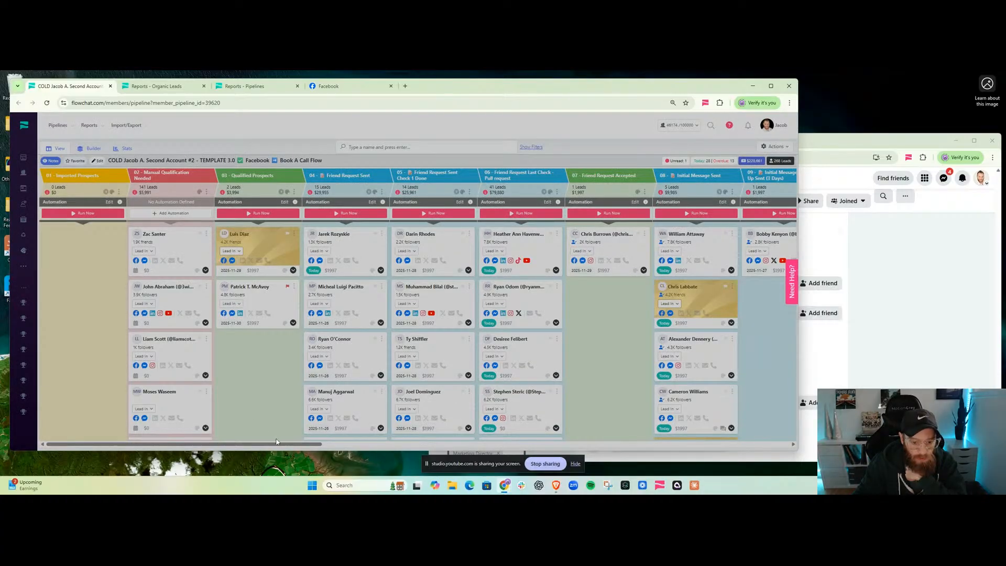
pyautogui.click(47, 103)
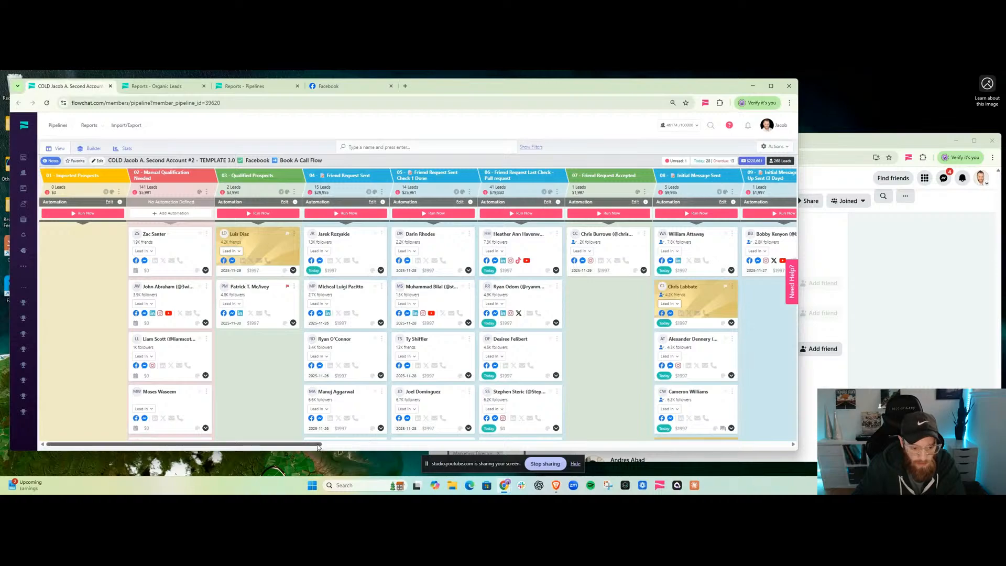
pyautogui.hscroll(3, 491, 400)
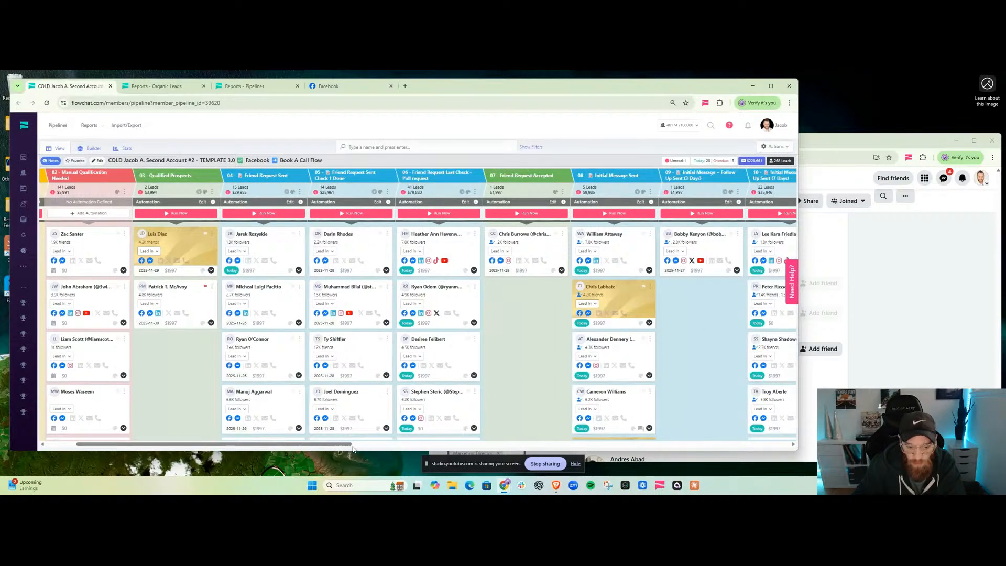
pyautogui.moveTo(353, 449)
pyautogui.mouseDown()
pyautogui.moveTo(635, 448)
pyautogui.moveTo(356, 450)
pyautogui.mouseUp()
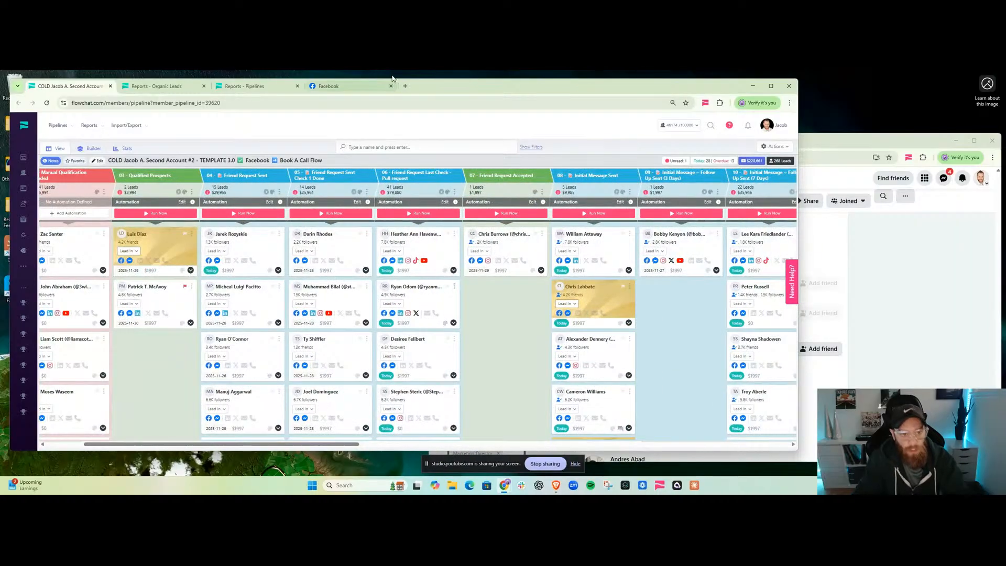
# - Open FlowChat's automation queue in a new tab and switch to it
pyautogui.moveTo(29, 209)
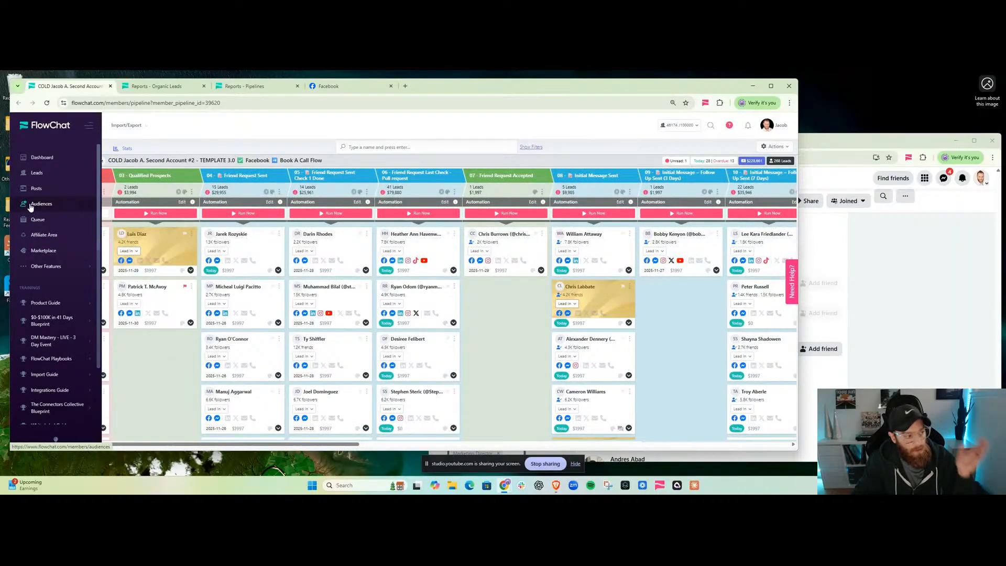
pyautogui.rightClick(39, 220)
pyautogui.click(59, 229)
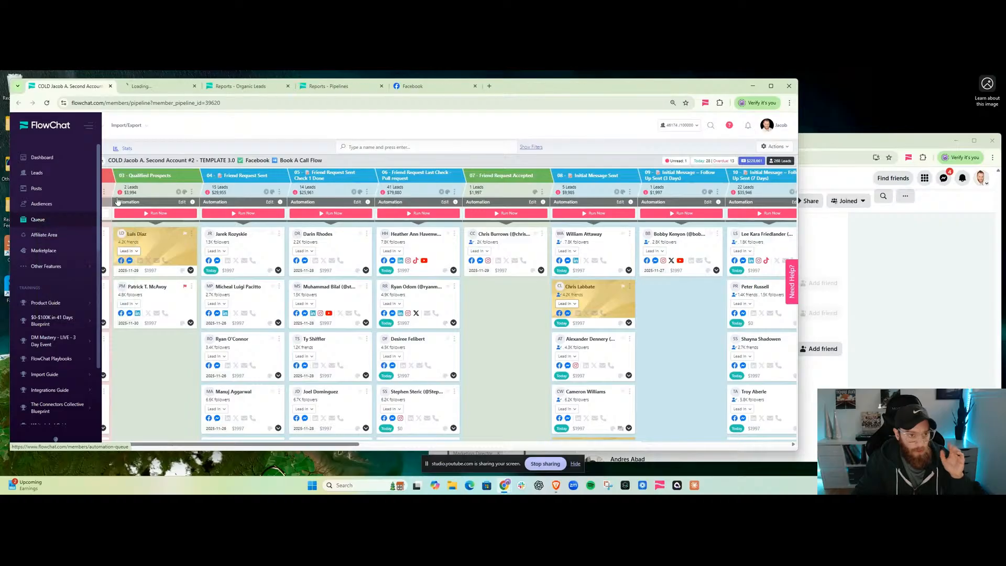
pyautogui.click(167, 91)
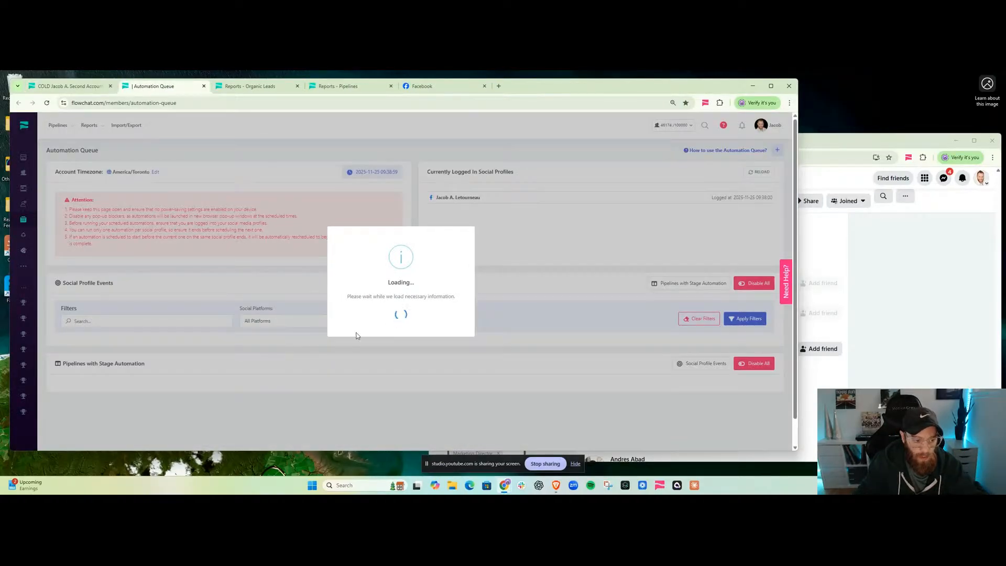
# - Find the cold Second Account #2 Facebook pipeline in the automation queue and expand its stage list, collapsing the cold pipeline above it
pyautogui.scroll(-10, 357, 336)
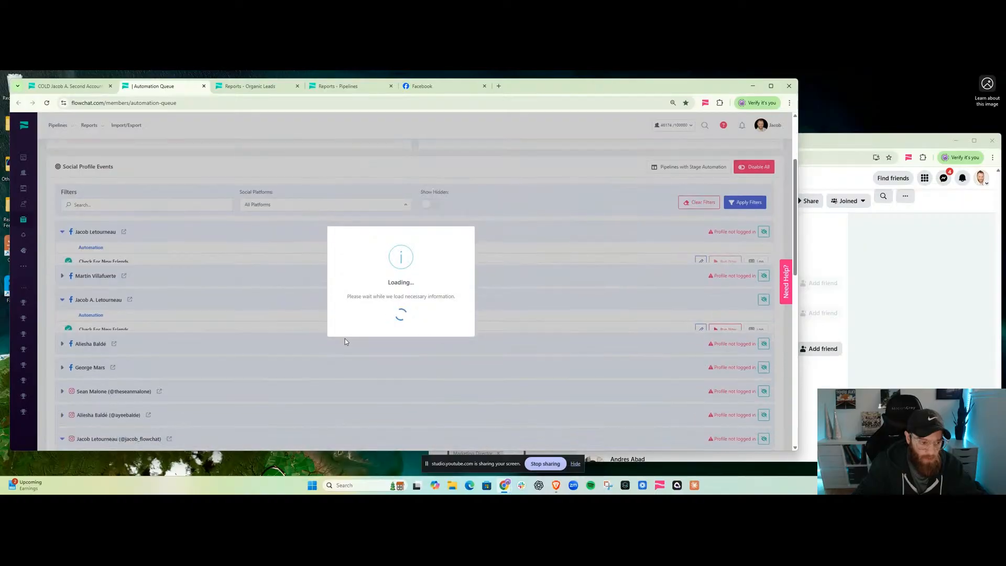
pyautogui.scroll(-15, 348, 323)
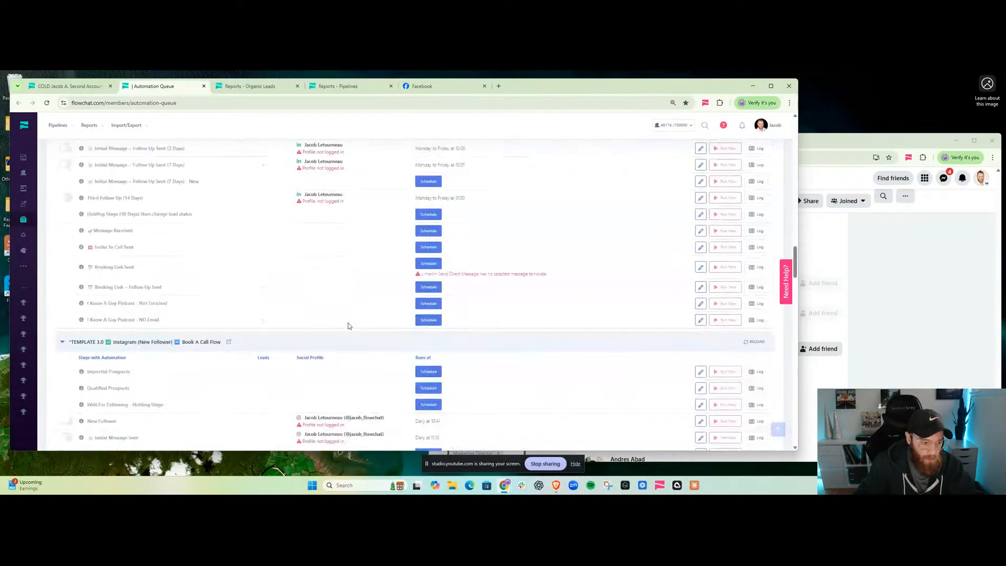
pyautogui.scroll(-15, 348, 325)
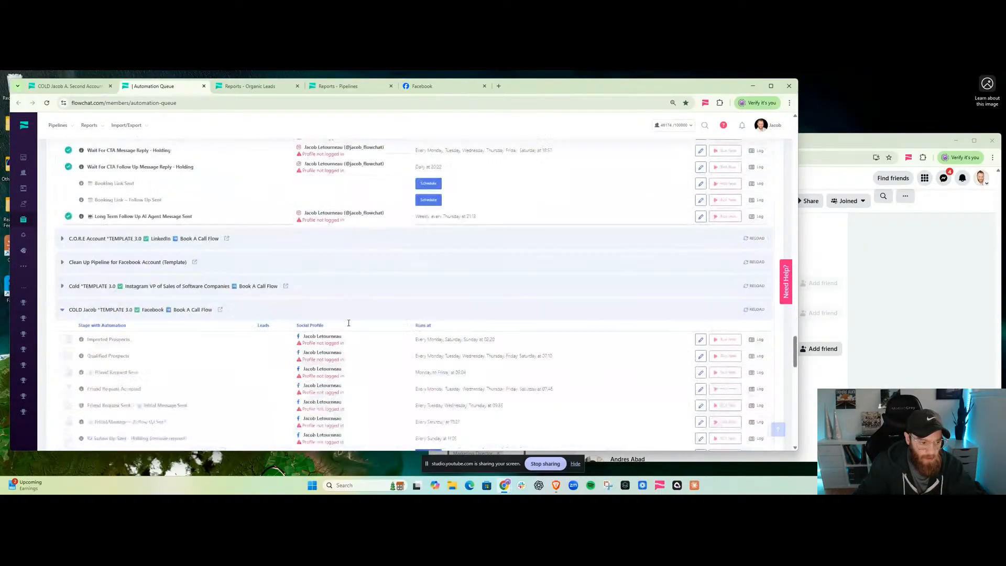
pyautogui.scroll(-10, 348, 325)
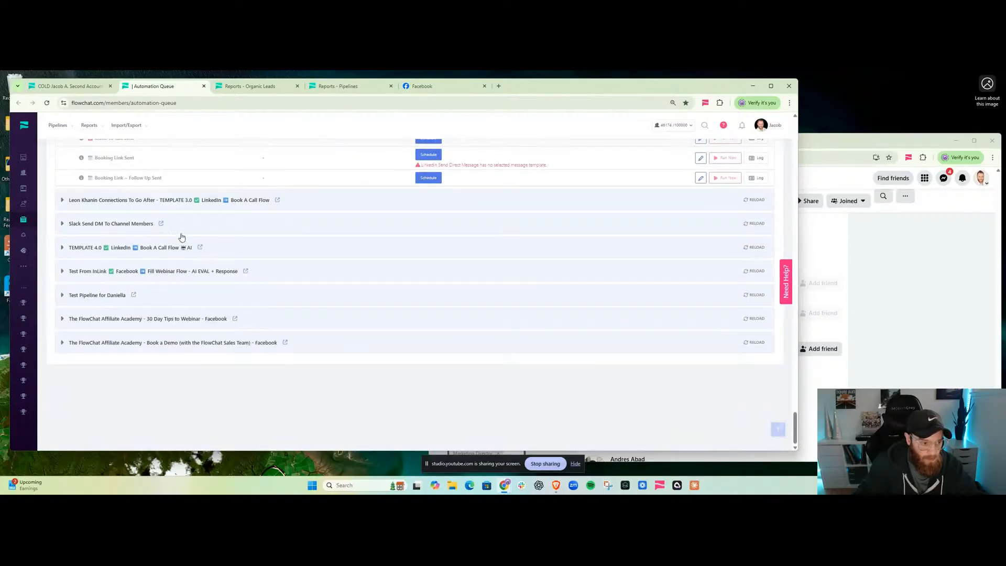
pyautogui.scroll(10, 181, 237)
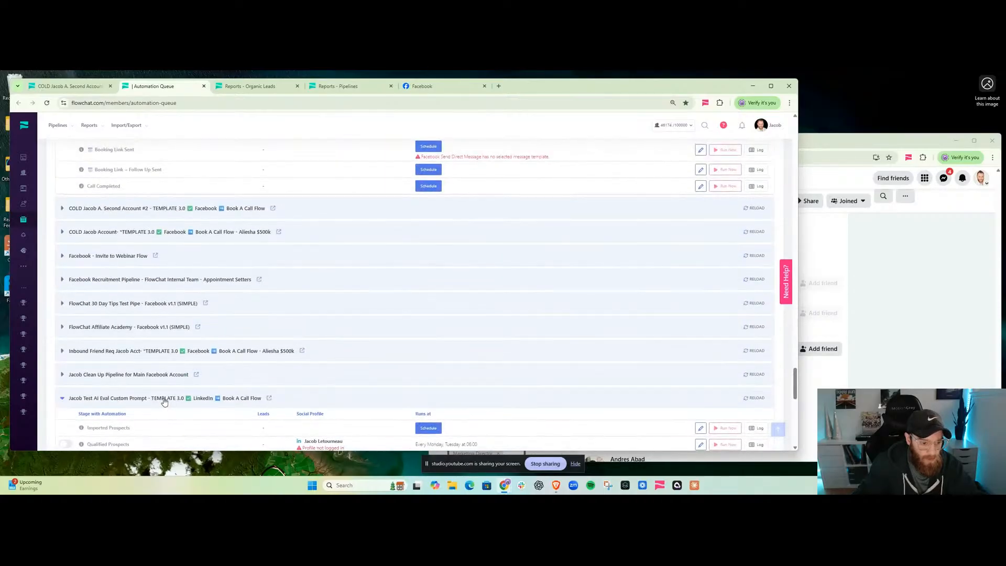
pyautogui.scroll(5, 163, 391)
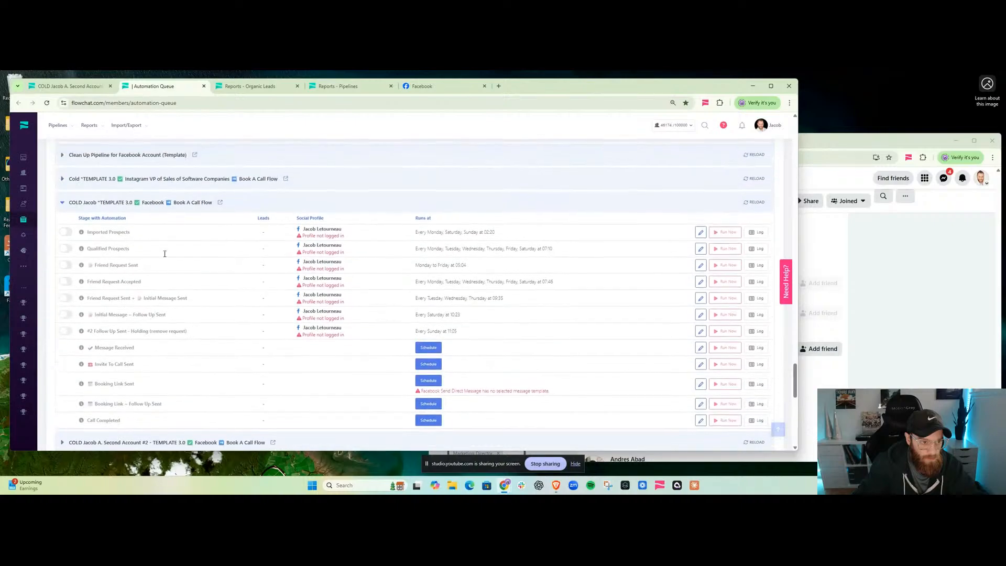
pyautogui.click(115, 204)
pyautogui.click(124, 228)
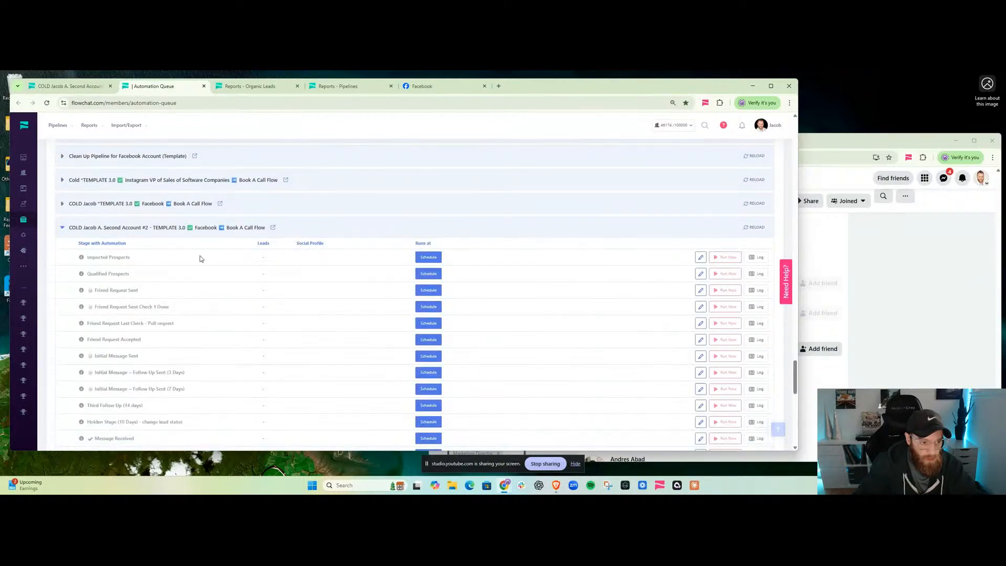
pyautogui.scroll(-1, 200, 293)
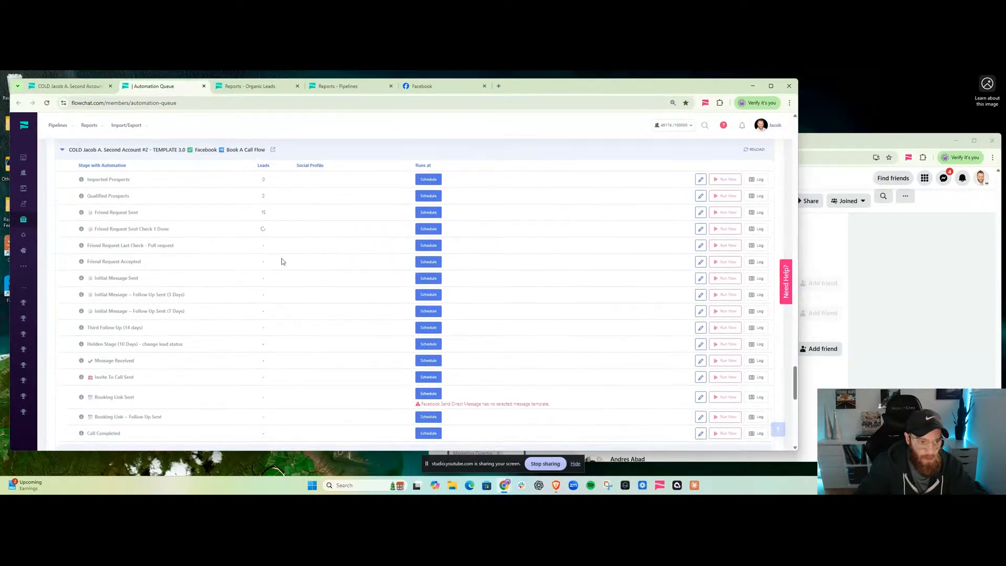
pyautogui.click(419, 181)
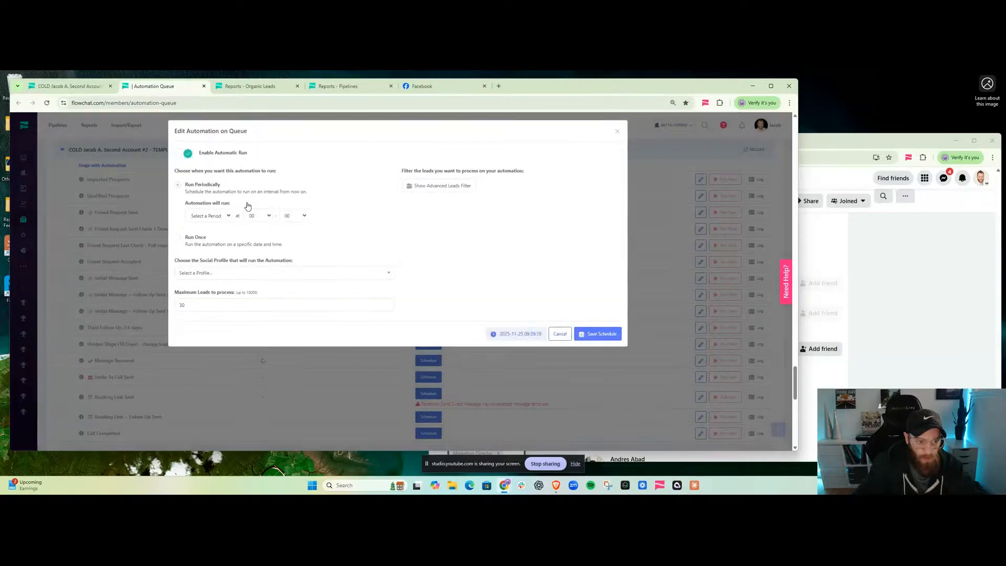
pyautogui.click(206, 217)
pyautogui.click(560, 334)
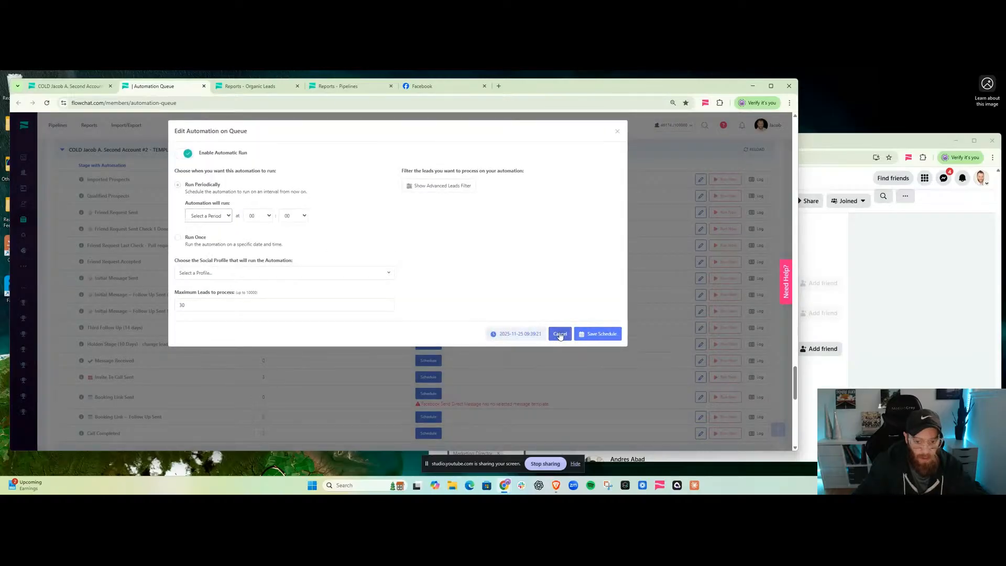
pyautogui.click(559, 334)
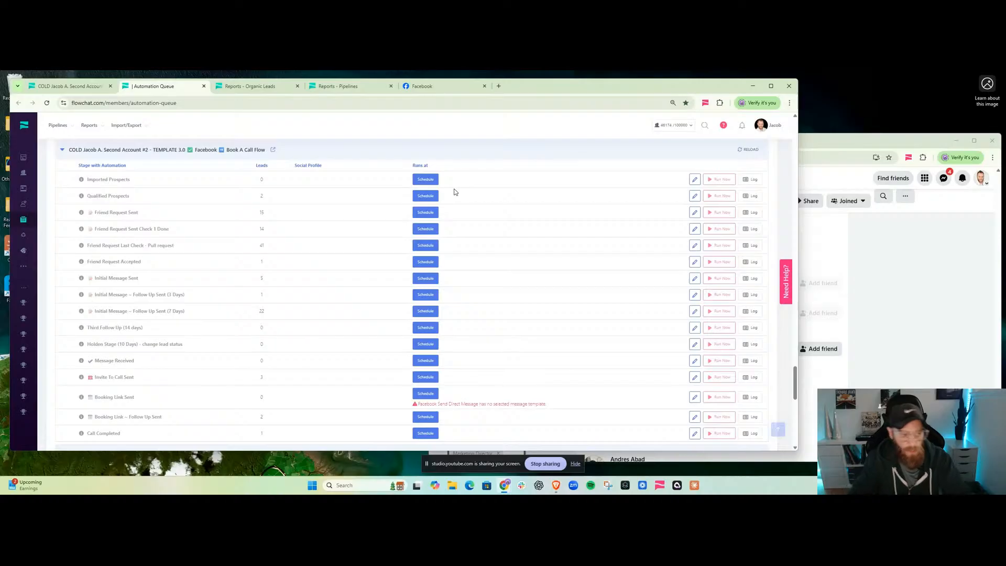
# - Try a custom periodic schedule for the Imported Prospects automation, running on Monday, Wednesday, Thursday and Friday
pyautogui.scroll(-2, 481, 296)
pyautogui.scroll(1, 481, 293)
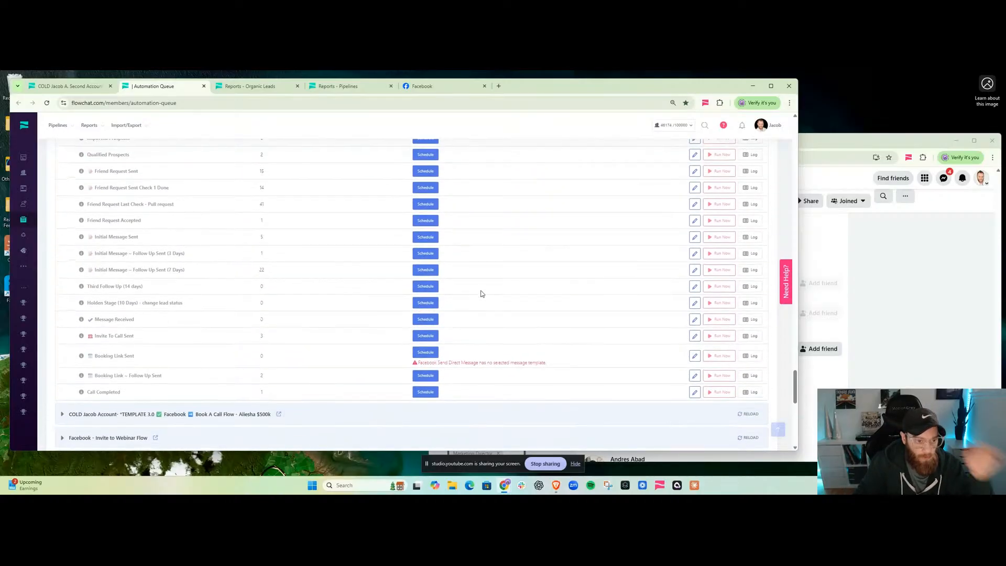
pyautogui.scroll(1, 477, 296)
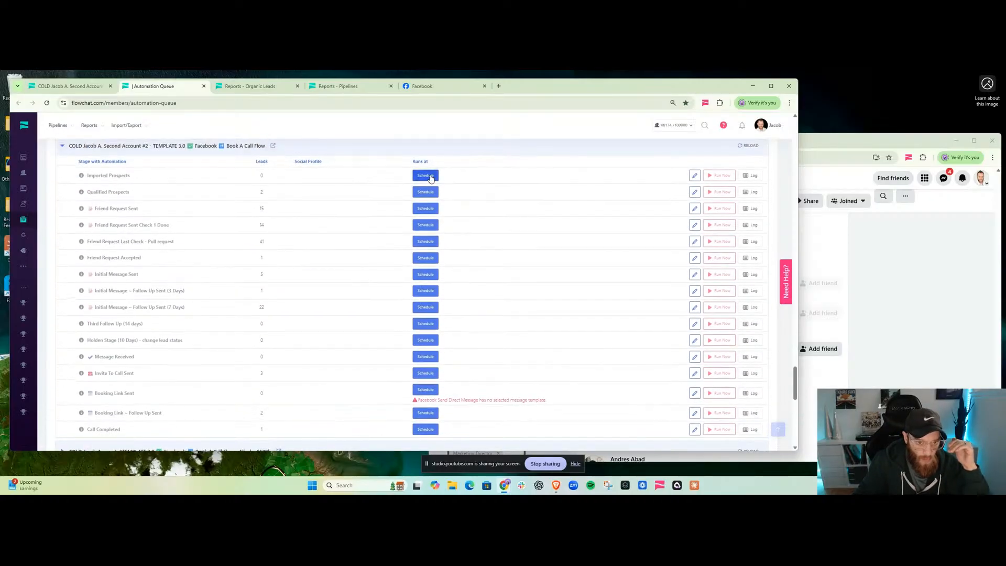
pyautogui.click(429, 179)
pyautogui.click(209, 216)
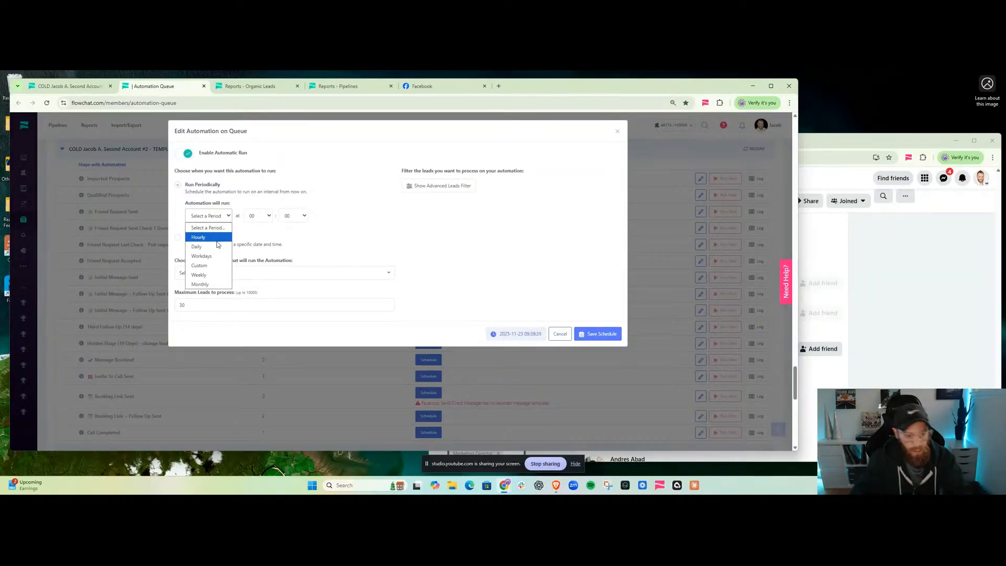
pyautogui.click(228, 266)
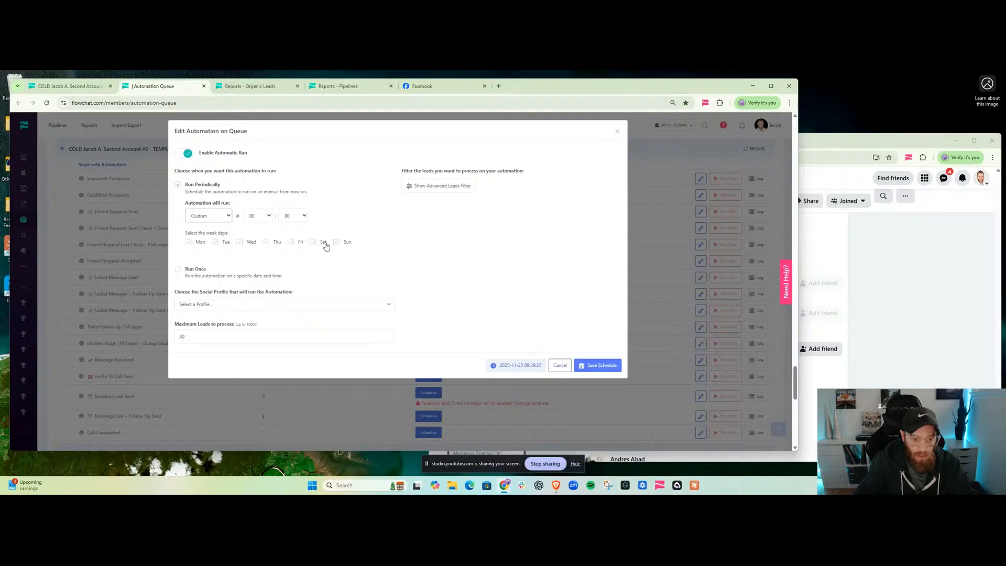
pyautogui.click(317, 244)
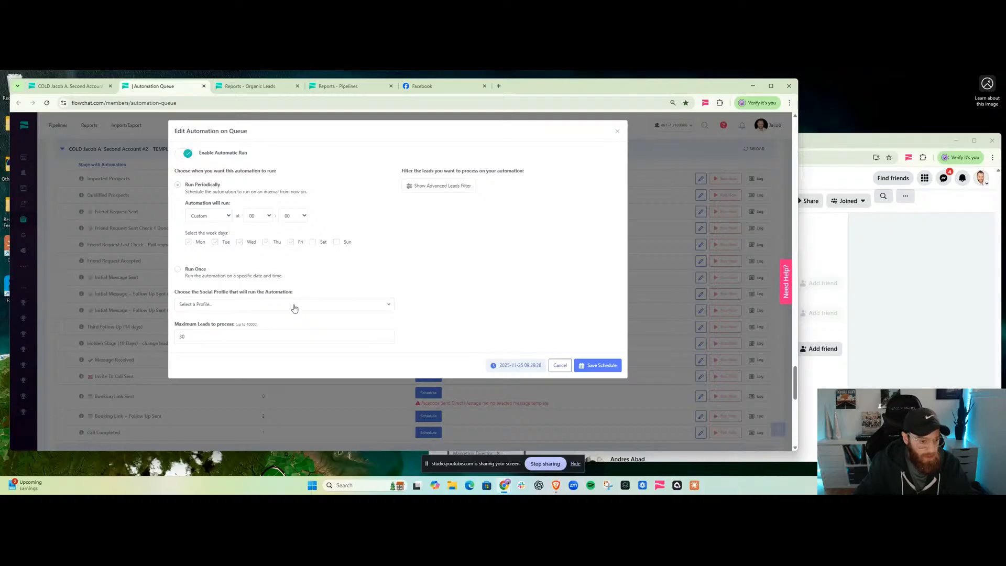
pyautogui.scroll(-2, 294, 307)
pyautogui.click(218, 242)
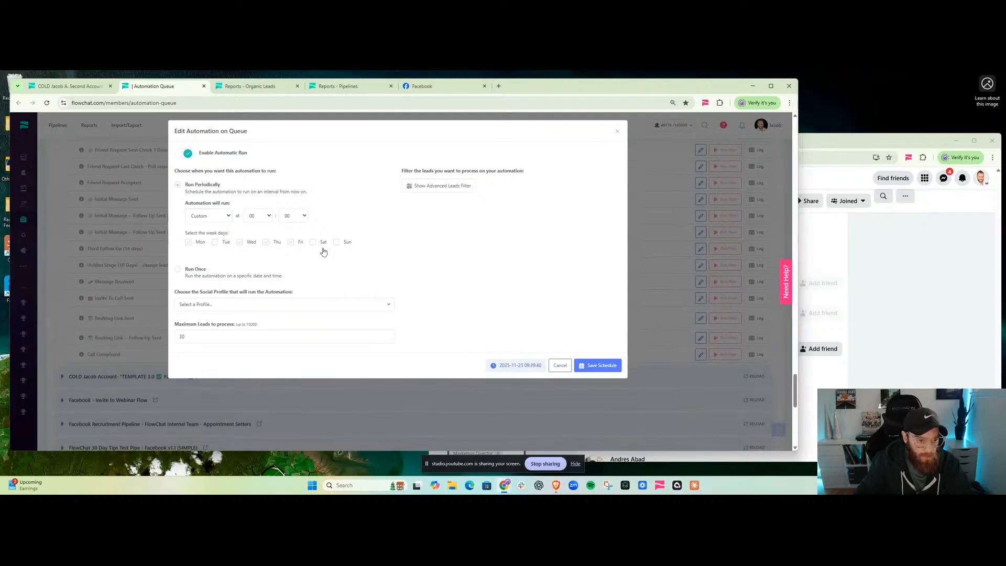
# - Select the Facebook profile that runs the automation and show the advanced leads filter, leaving the schedule unsaved
pyautogui.click(205, 304)
pyautogui.click(224, 231)
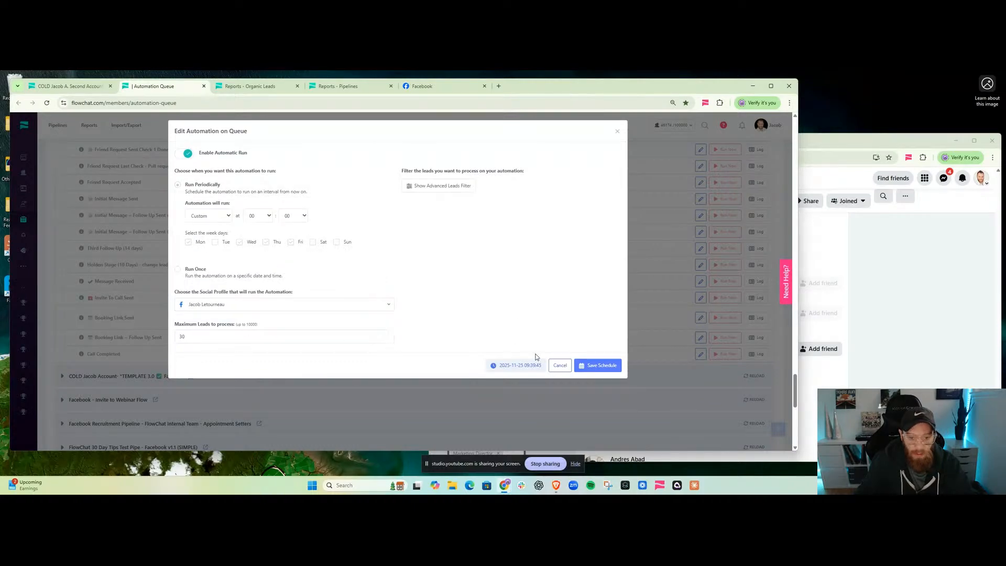
pyautogui.click(441, 186)
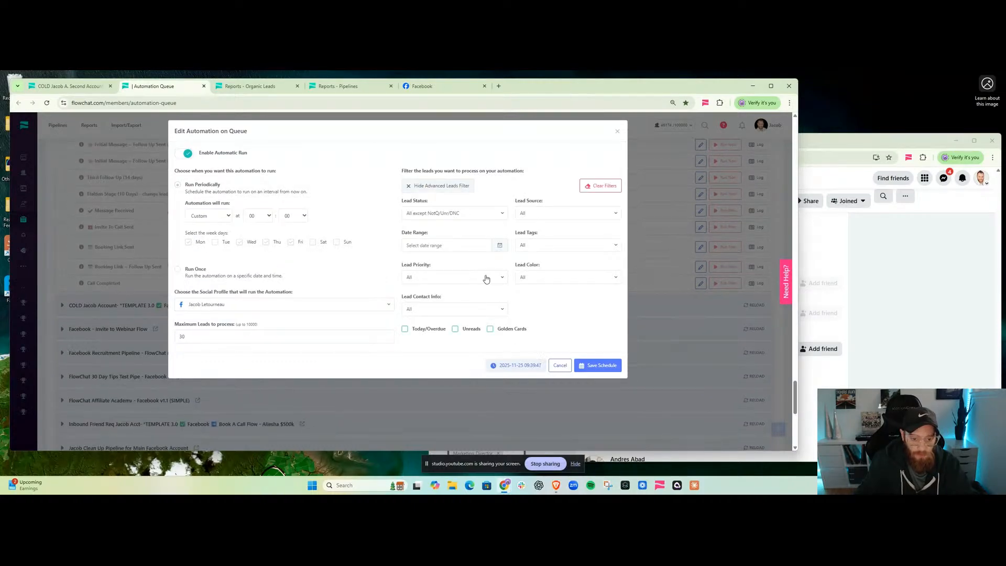
pyautogui.click(575, 371)
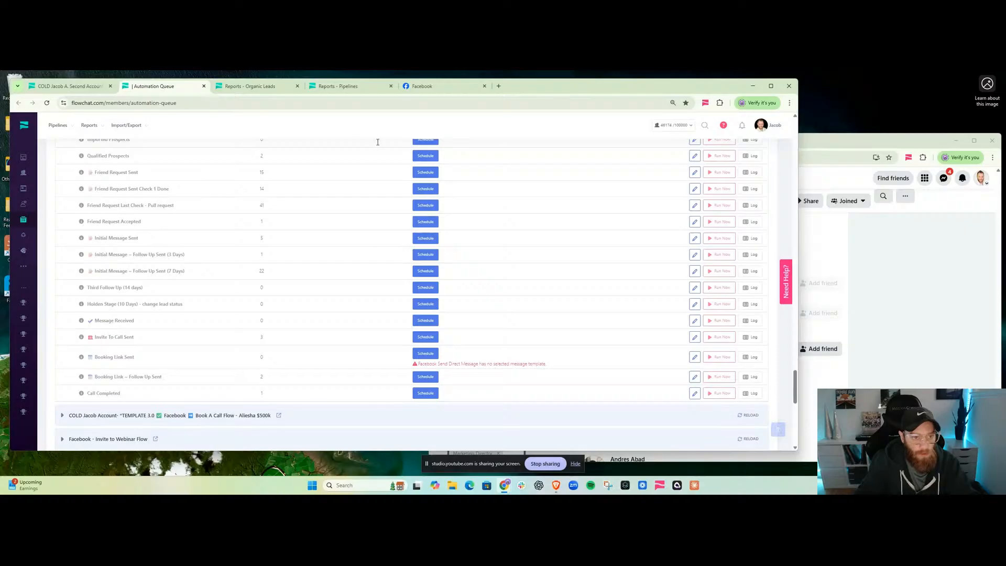
# - Return to the cold Second Account #2 pipeline and open the run settings for the 7-day Initial Message follow-up stage's automation
pyautogui.click(80, 89)
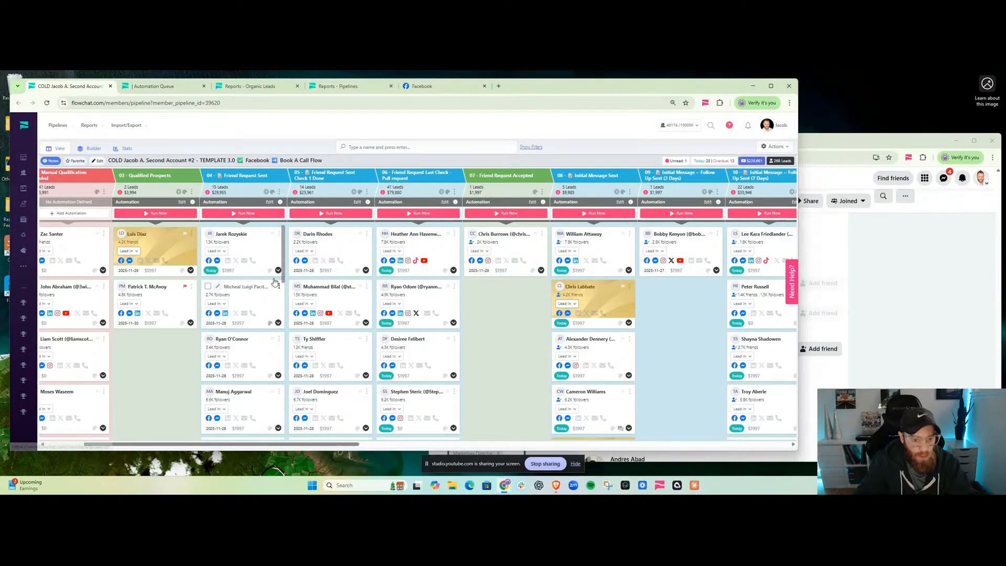
pyautogui.moveTo(320, 444); pyautogui.dragTo(375, 455)
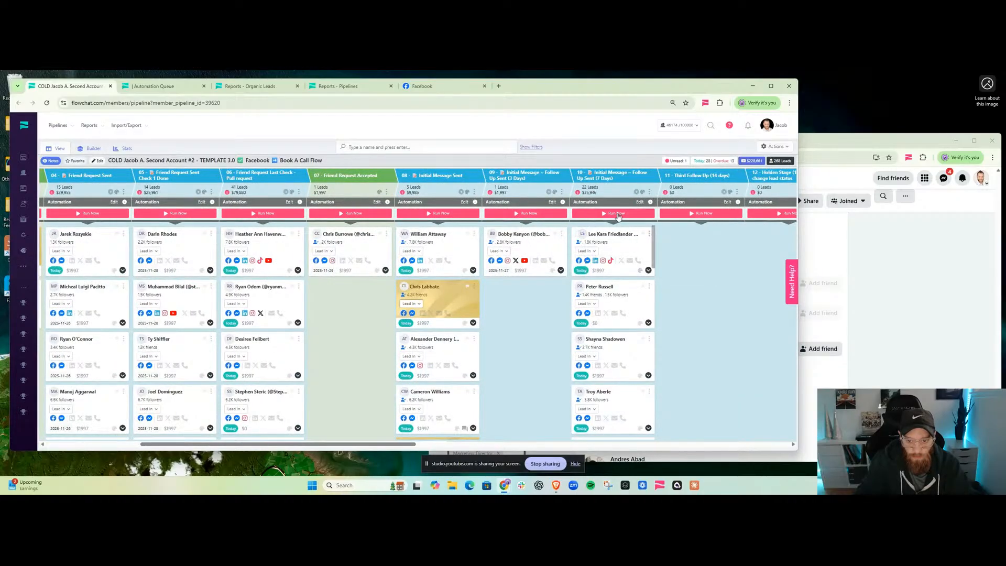
pyautogui.moveTo(608, 234); pyautogui.dragTo(625, 229)
pyautogui.click(617, 235)
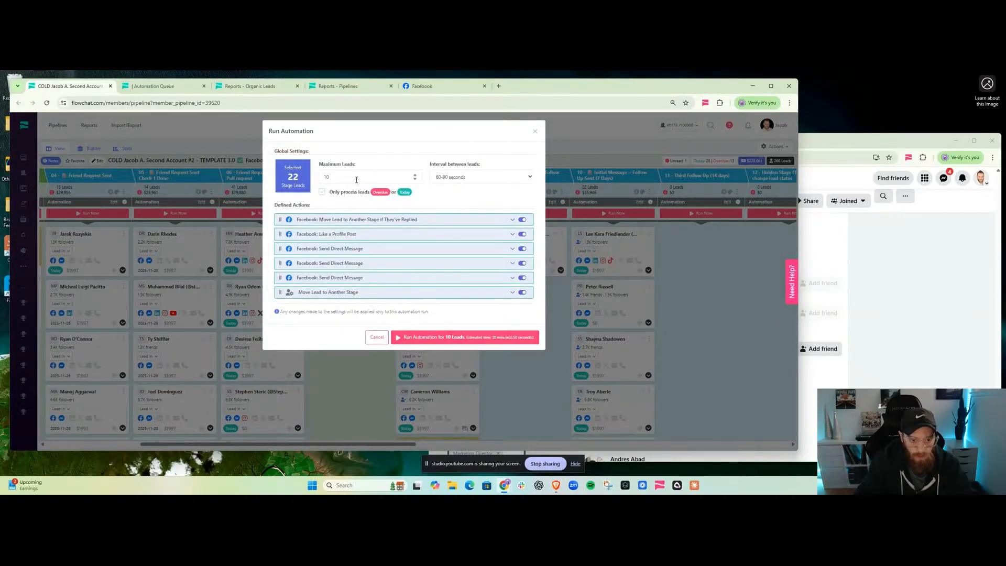
# - Limit the automation run to a maximum of 5 leads with an interval of 5-10 seconds between leads
pyautogui.moveTo(357, 175); pyautogui.dragTo(323, 181)
pyautogui.write('255')
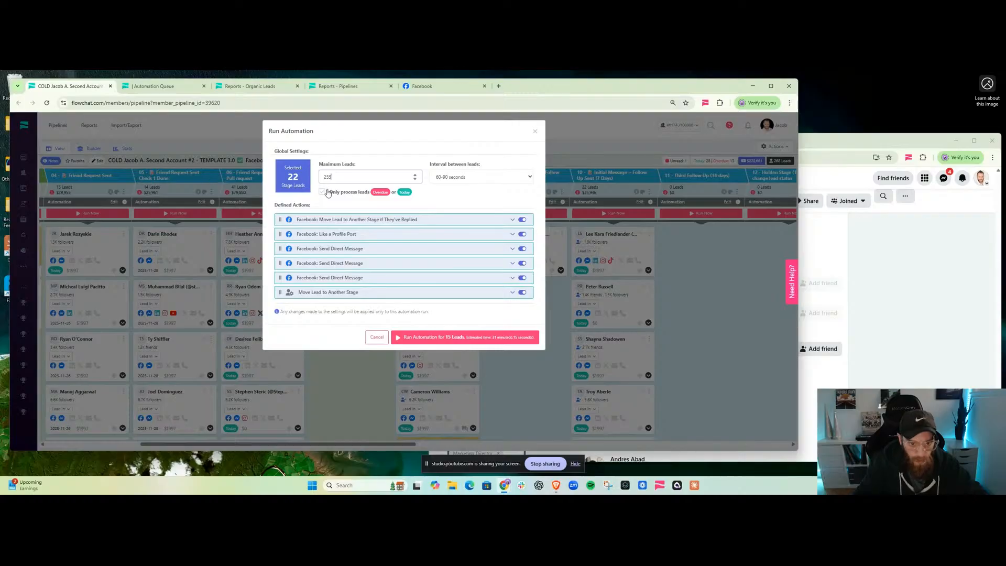
pyautogui.press('BackSpace')
pyautogui.press('BackSpace')
pyautogui.press('BackSpace')
pyautogui.write('5')
pyautogui.click(444, 178)
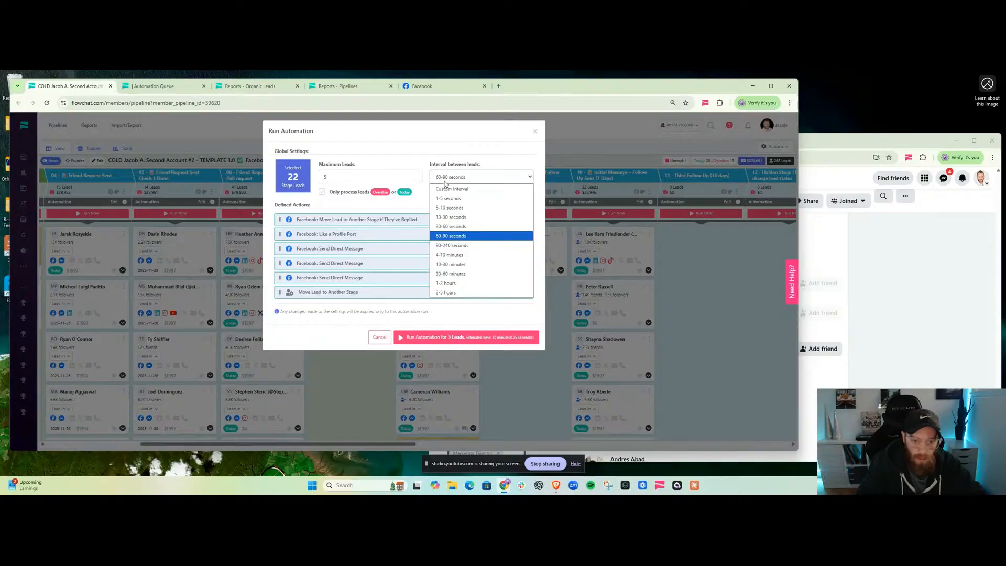
pyautogui.click(463, 209)
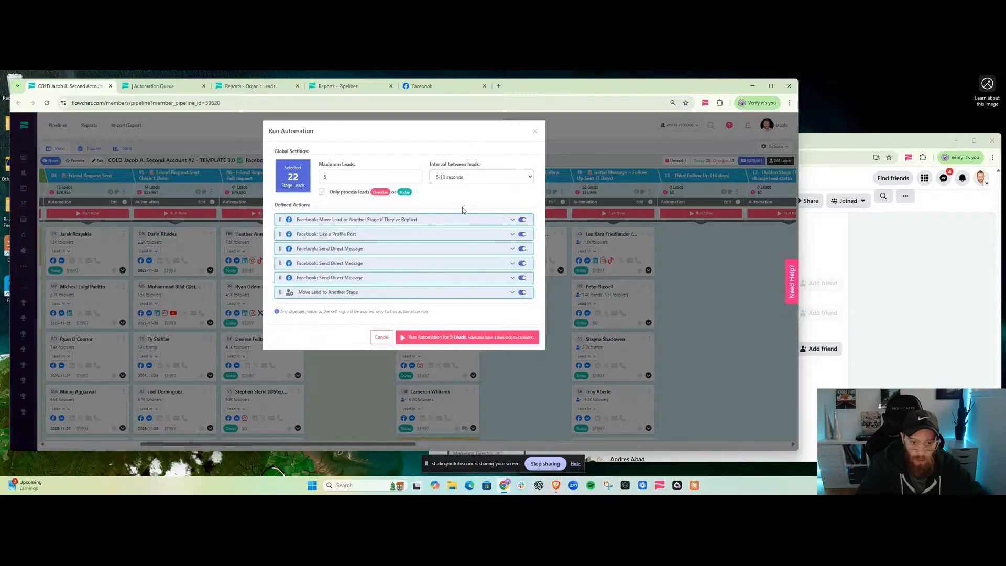
# - Switch to the Facebook group window, open the import of the filtered profiles, and enable adding only new leads to the pipeline
pyautogui.click(453, 338)
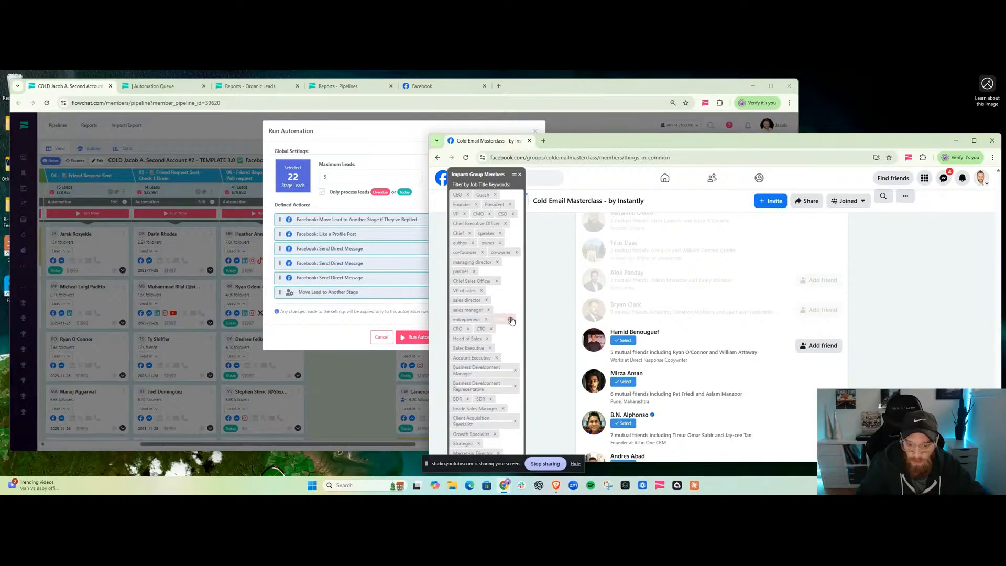
pyautogui.scroll(-5, 498, 173)
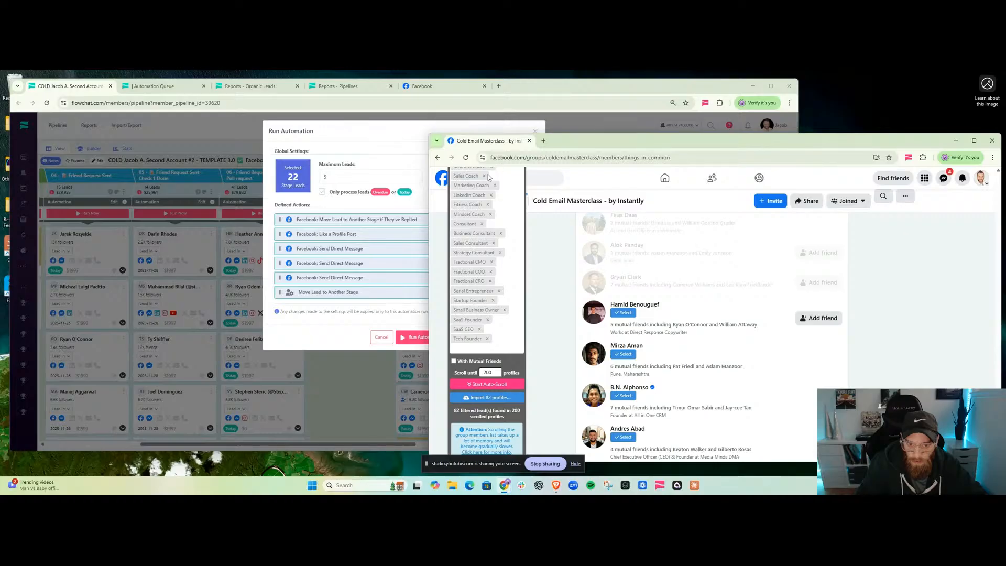
pyautogui.click(490, 397)
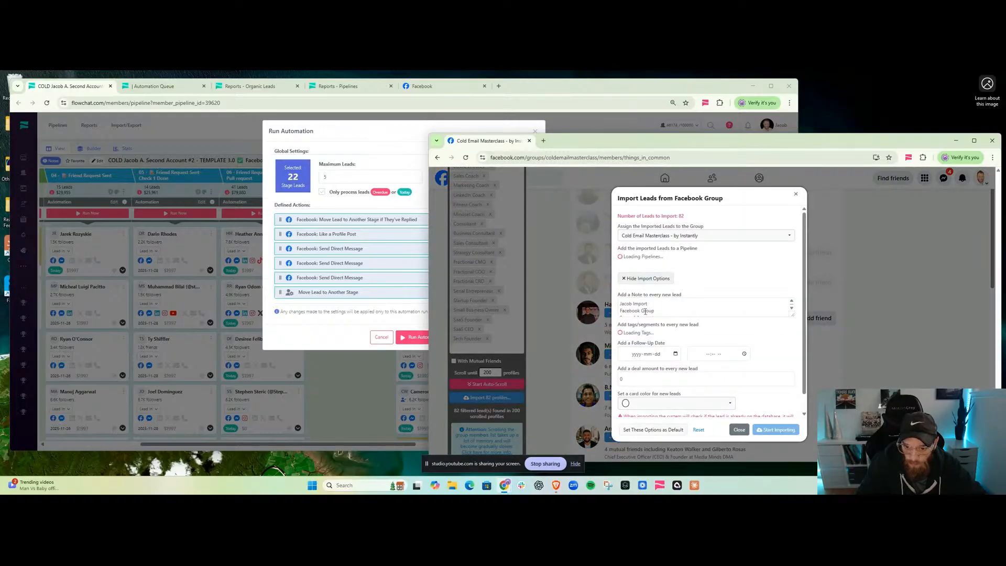
pyautogui.click(621, 314)
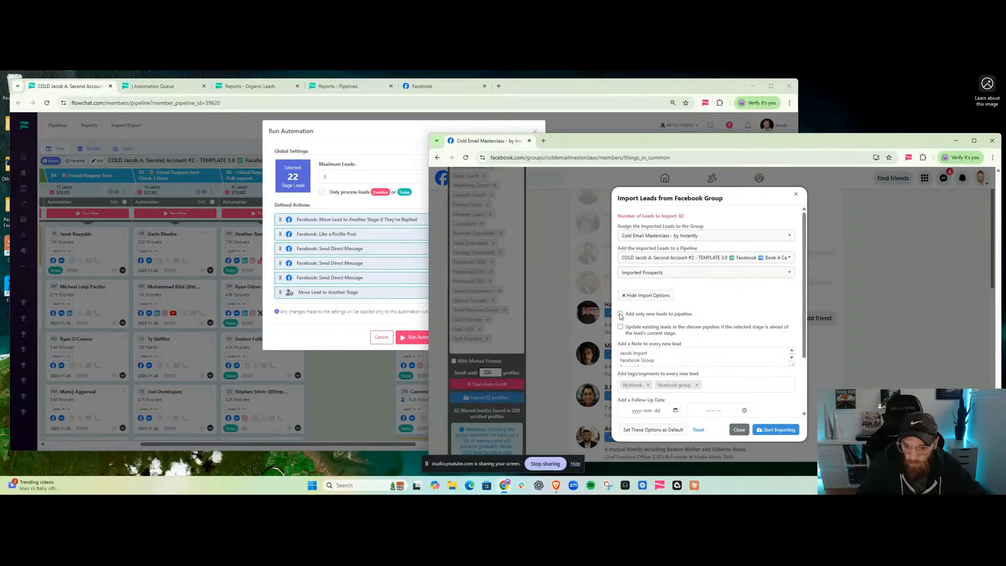
# - Review the note, tags and other import options, import the leads into Imported Prospects, and close the results
pyautogui.scroll(-3, 656, 351)
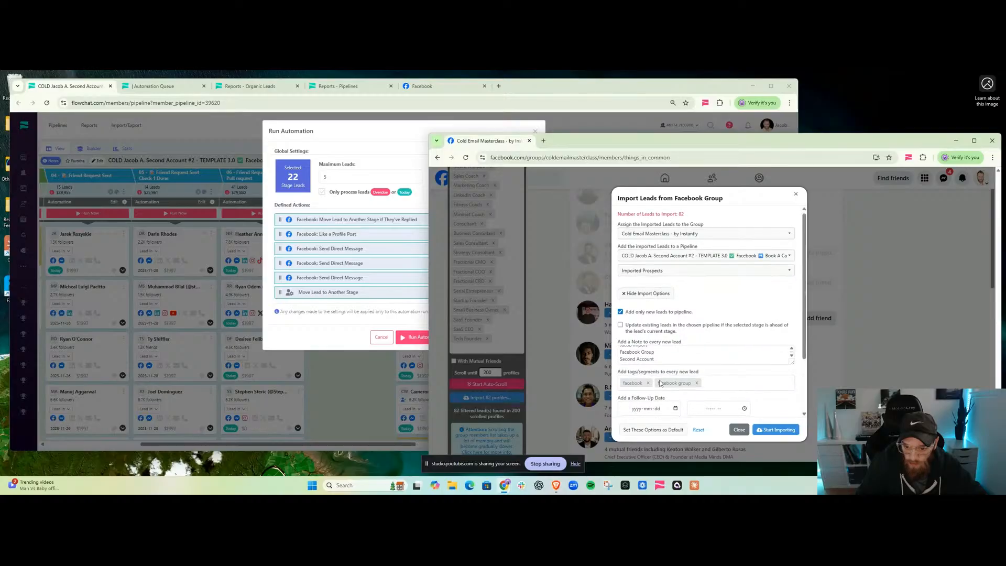
pyautogui.scroll(2, 657, 247)
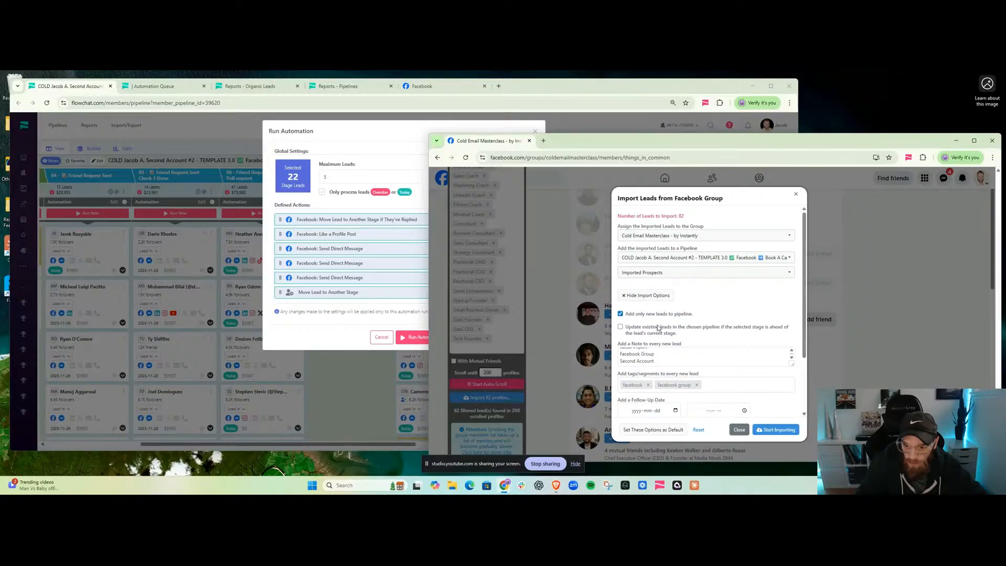
pyautogui.scroll(-3, 659, 328)
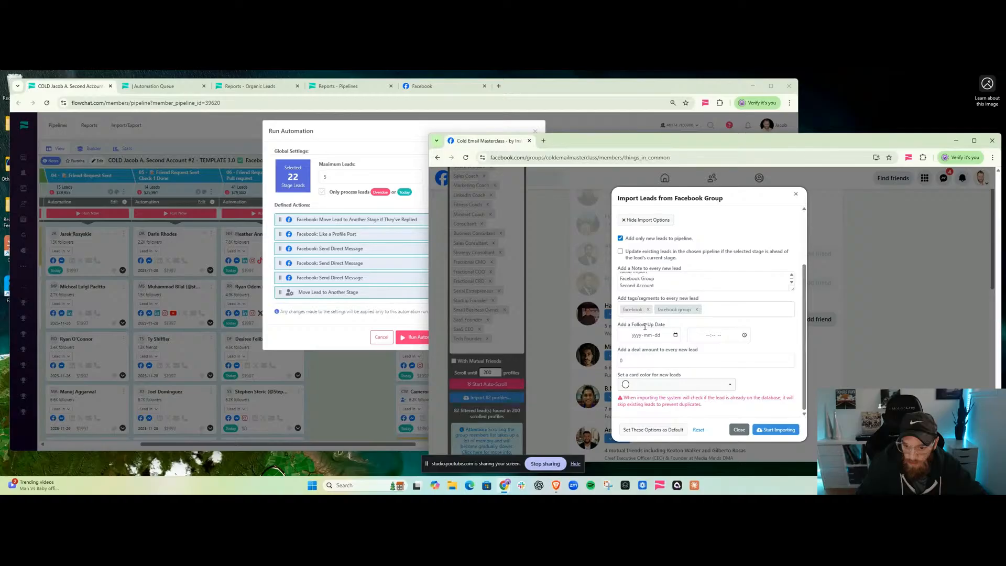
pyautogui.scroll(3, 645, 327)
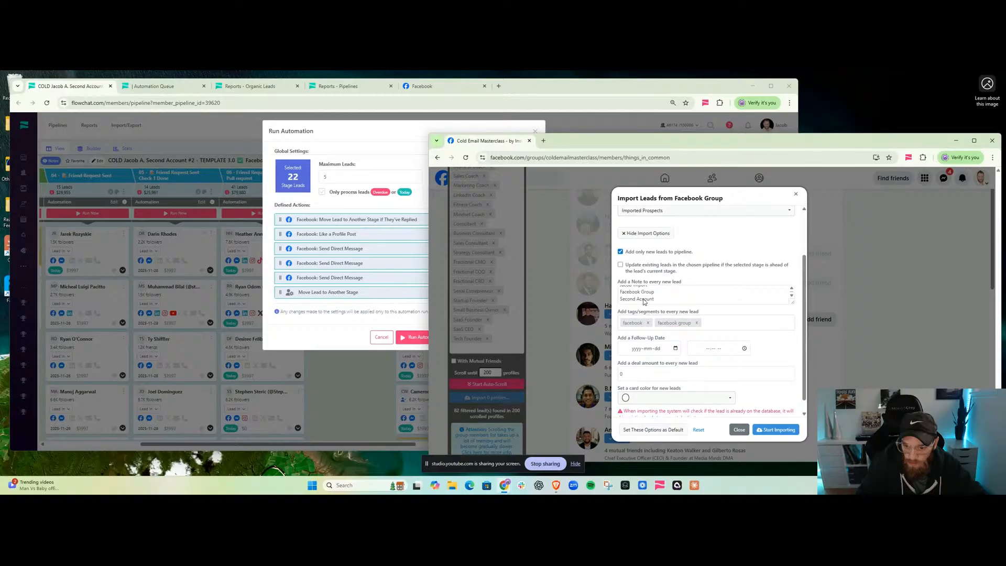
pyautogui.click(766, 434)
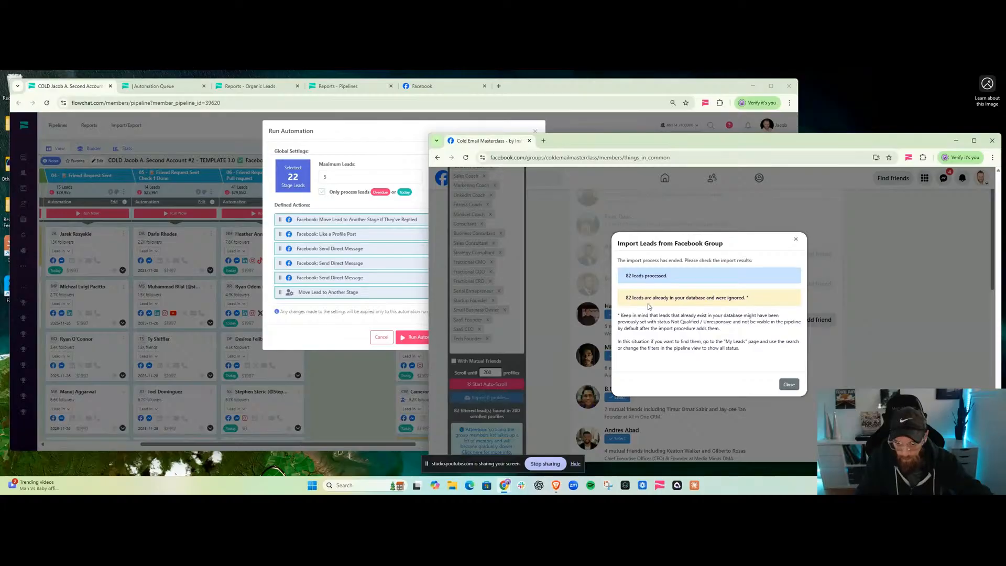
pyautogui.click(789, 384)
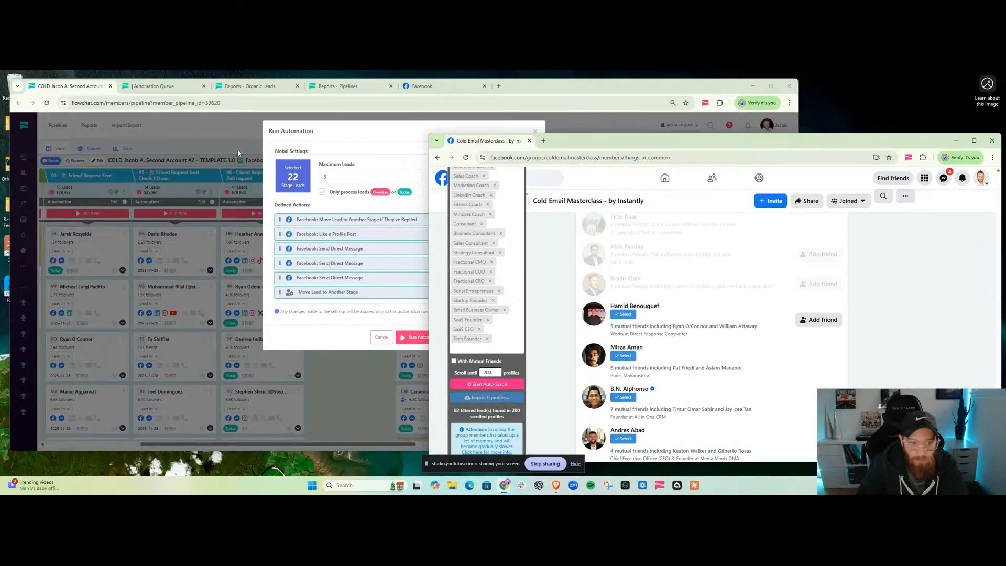
# - Return to the pipeline, run the follow-up automation for 5 leads, and clear the Facebook group window out of the way
pyautogui.click(88, 94)
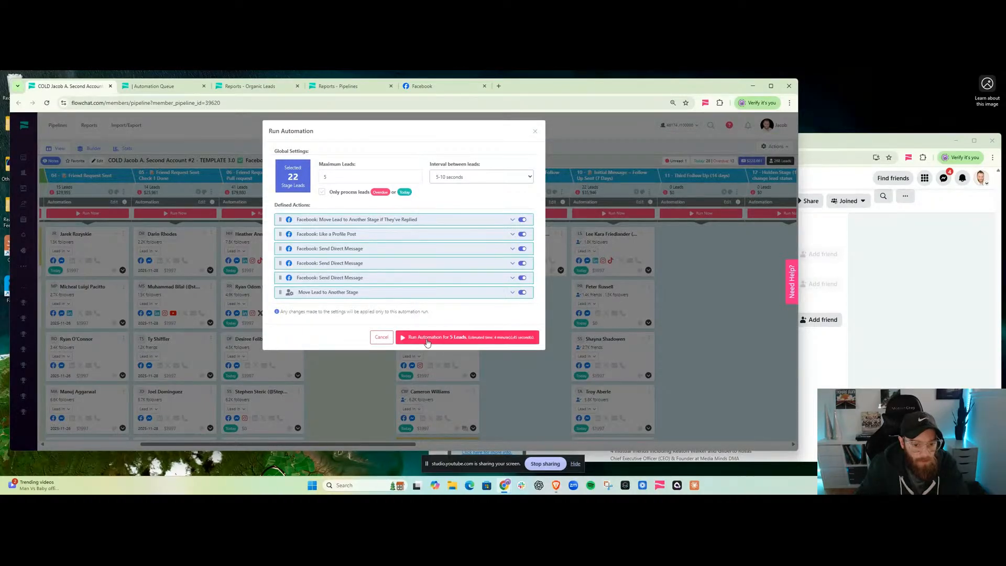
pyautogui.click(487, 337)
pyautogui.click(904, 145)
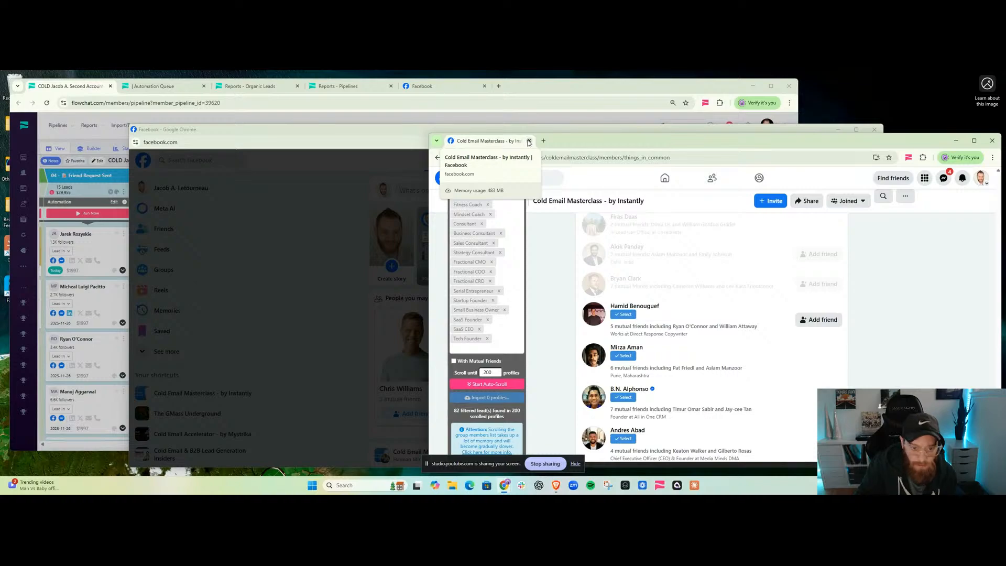
pyautogui.moveTo(600, 147); pyautogui.dragTo(0, 119)
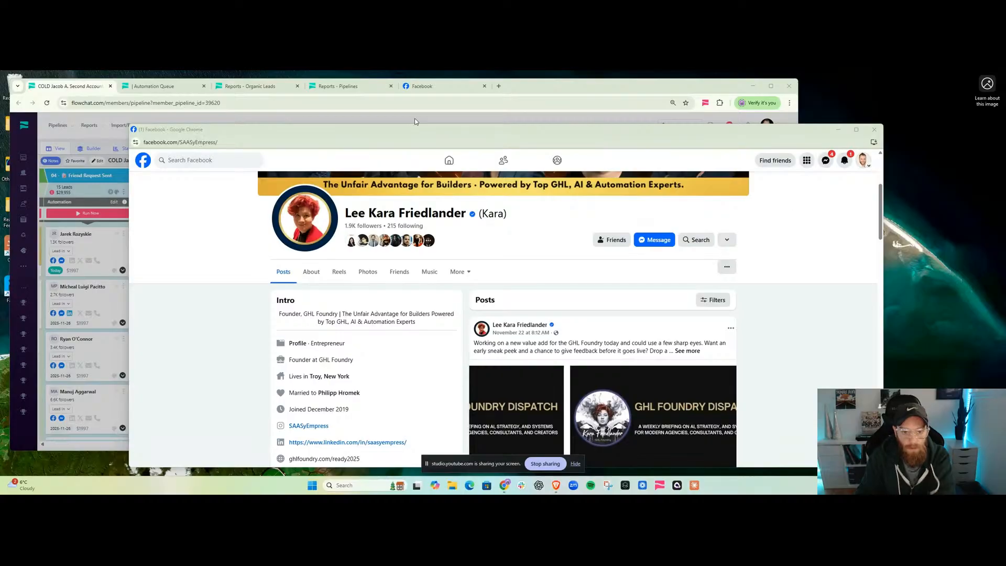
# - Narrow the running automation's Facebook window and move it aside so the pipeline board and the progress box are both in view
pyautogui.moveTo(443, 134); pyautogui.dragTo(519, 128)
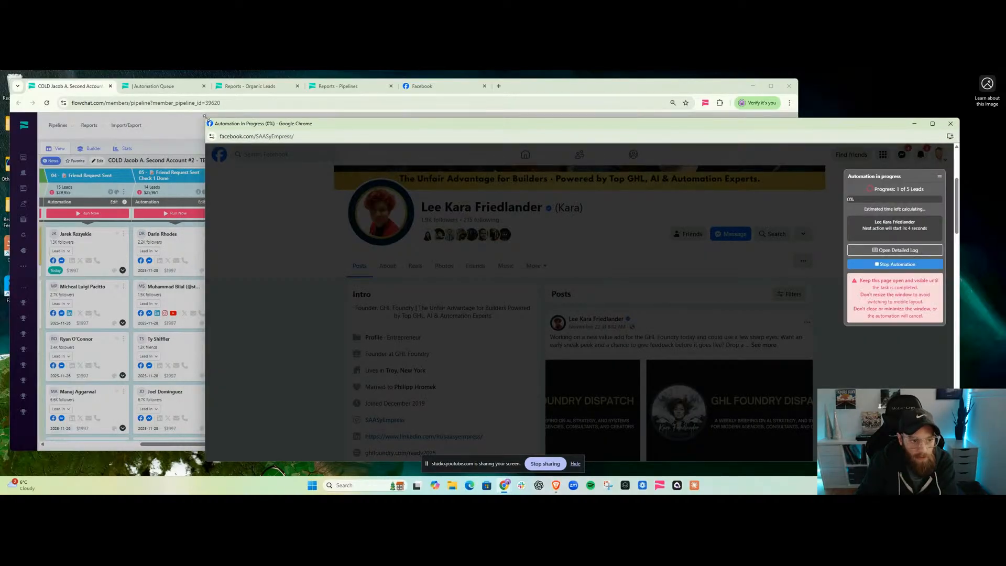
pyautogui.moveTo(205, 118); pyautogui.dragTo(431, 127)
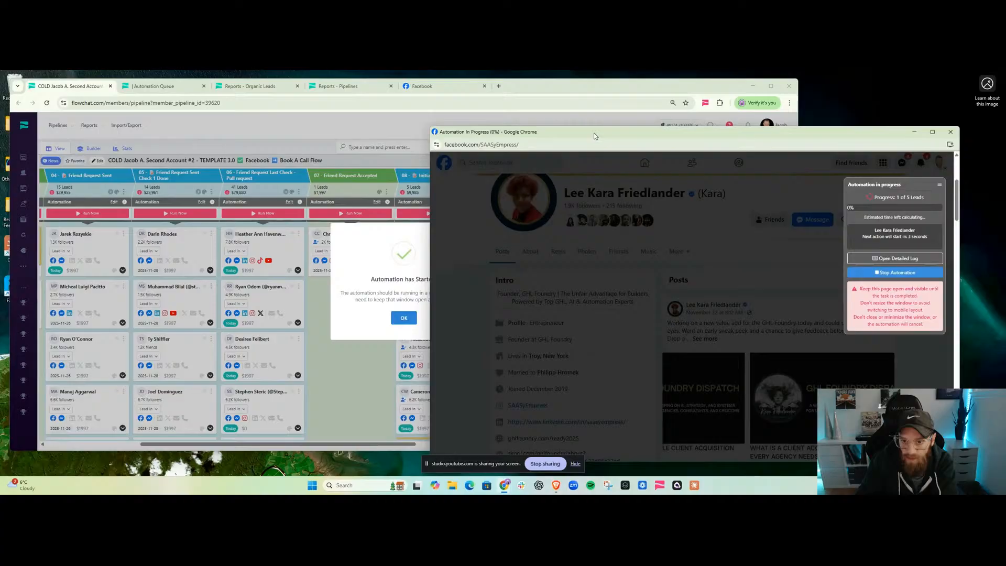
pyautogui.rightClick(675, 135)
pyautogui.moveTo(565, 133); pyautogui.dragTo(595, 136)
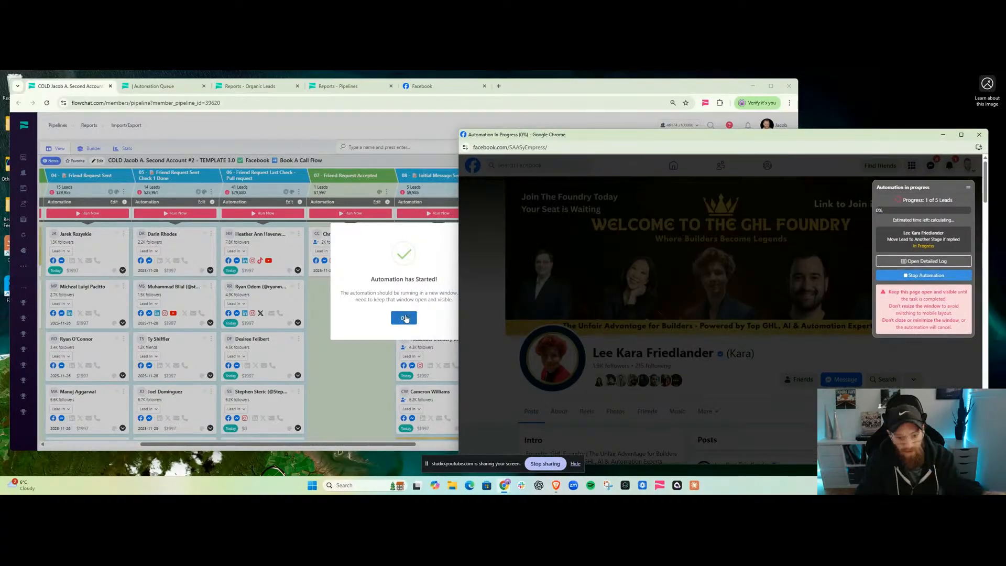
# - Open the My Leads list from the automation queue and set its filters to leads not in a pipeline with status Lead In
pyautogui.click(157, 86)
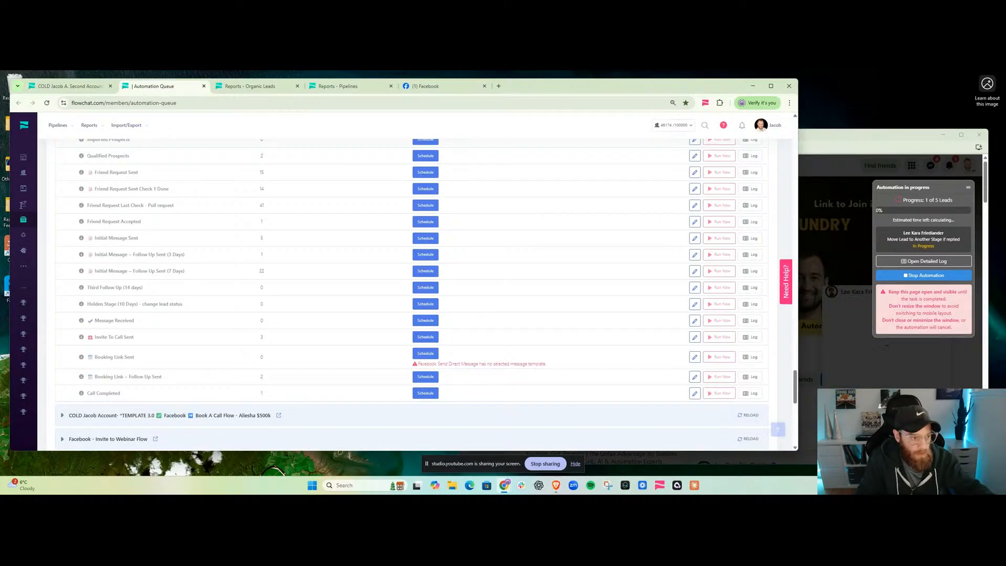
pyautogui.click(35, 177)
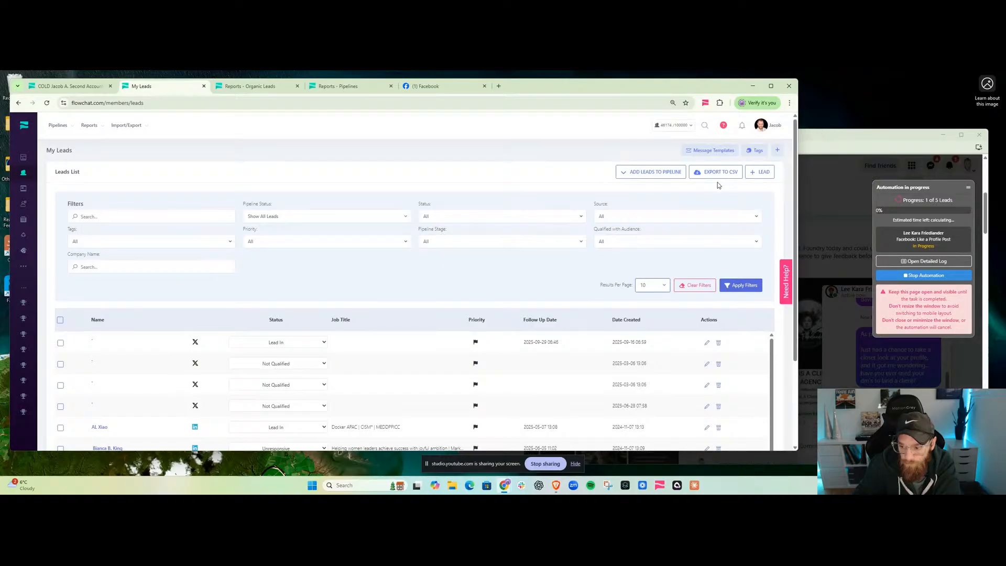
pyautogui.click(294, 217)
pyautogui.click(299, 249)
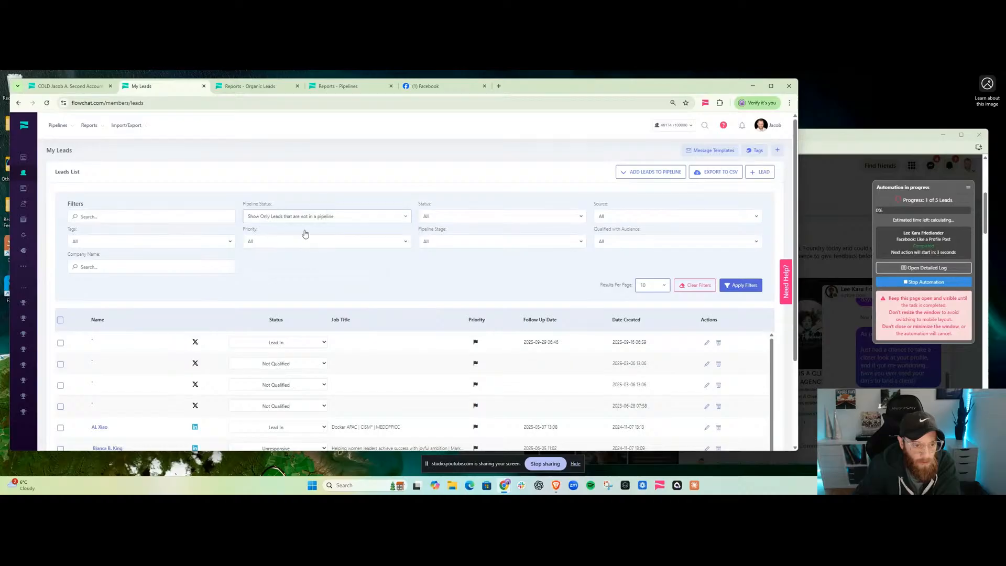
pyautogui.click(448, 217)
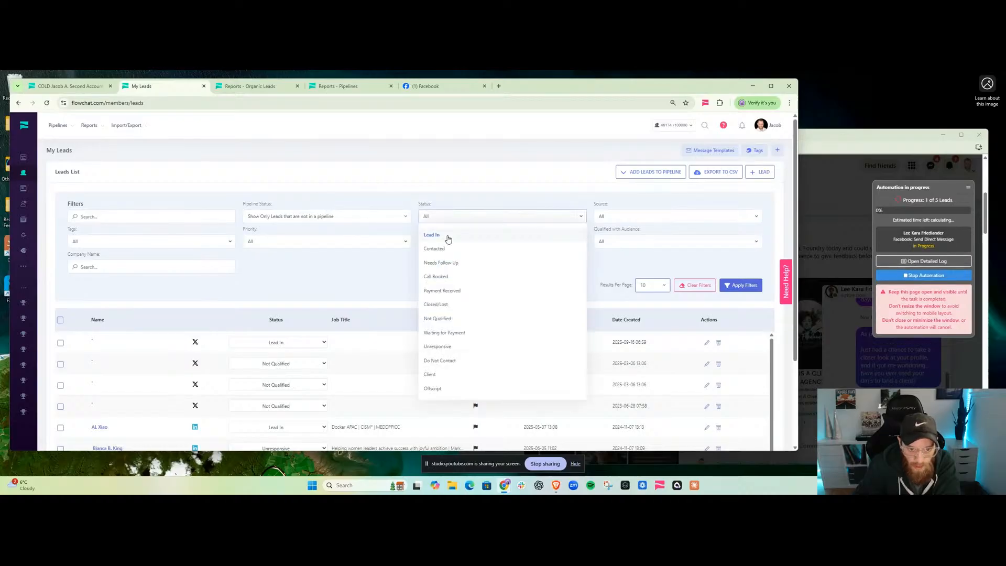
pyautogui.click(447, 236)
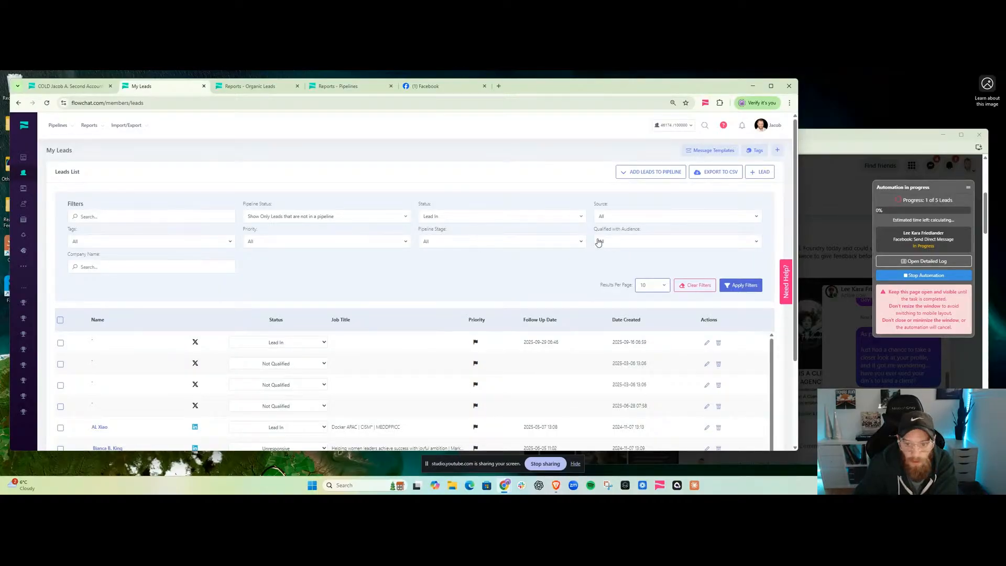
# - Filter the leads by the Imported Prospects pipeline stage of the cold Facebook pipeline for Second Account #2
pyautogui.click(542, 245)
pyautogui.scroll(3, 498, 309)
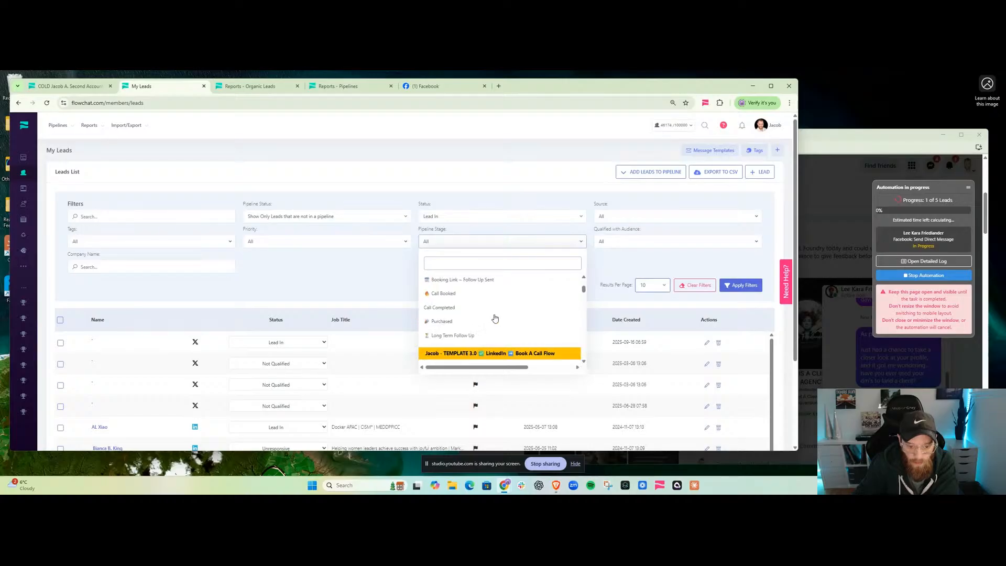
pyautogui.scroll(-5, 494, 318)
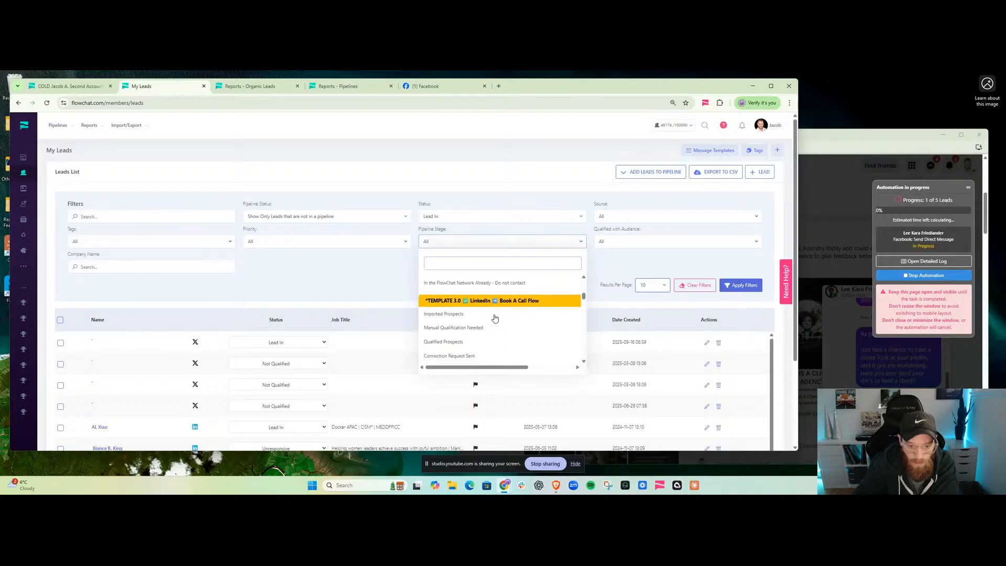
pyautogui.scroll(-5, 495, 319)
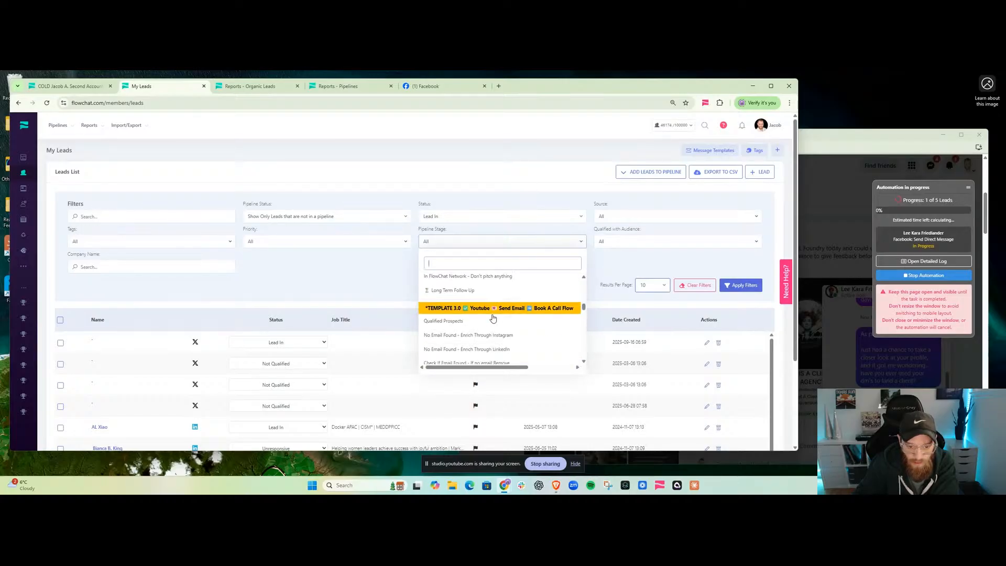
pyautogui.scroll(-5, 493, 318)
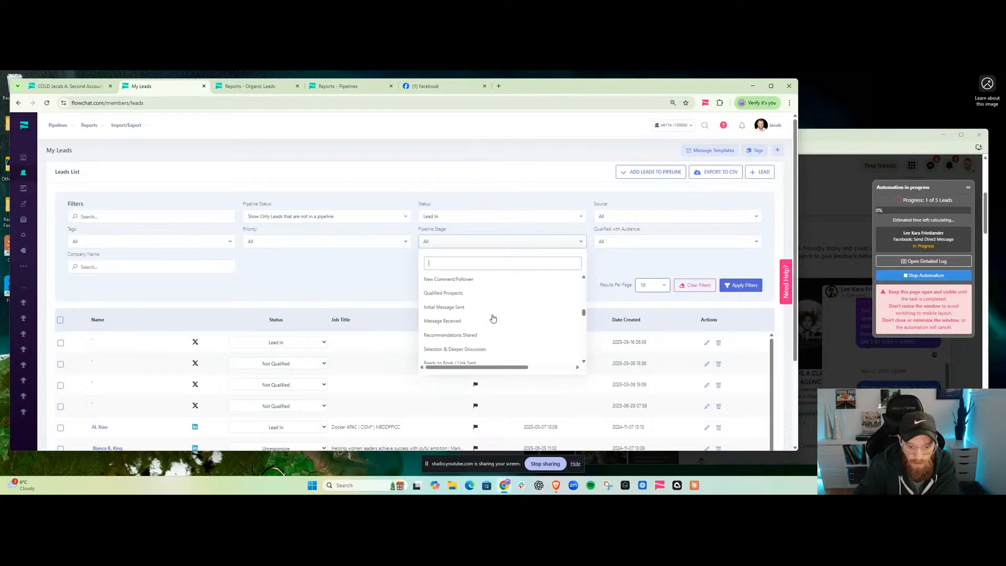
pyautogui.scroll(-5, 493, 318)
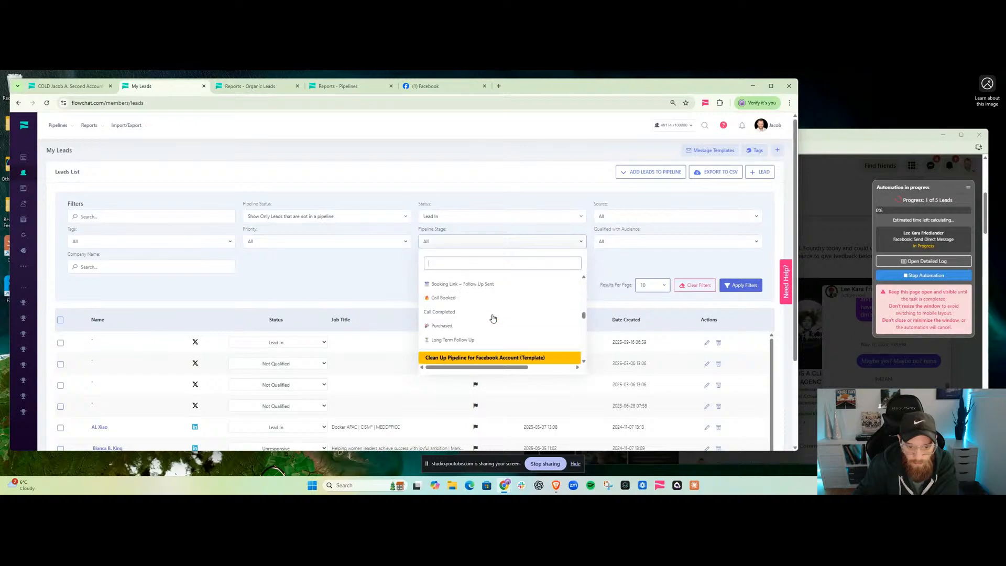
pyautogui.scroll(-5, 493, 318)
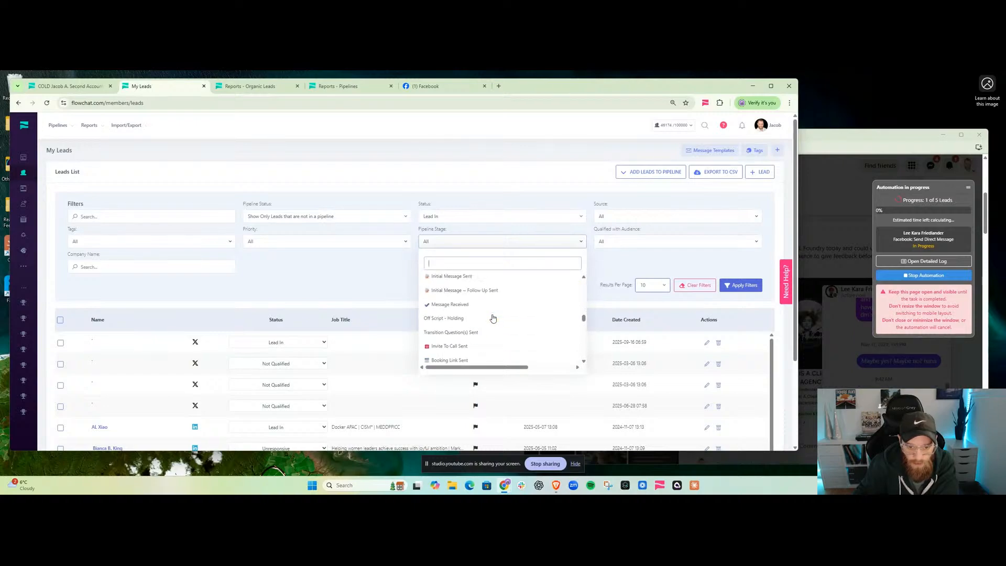
pyautogui.scroll(3, 493, 318)
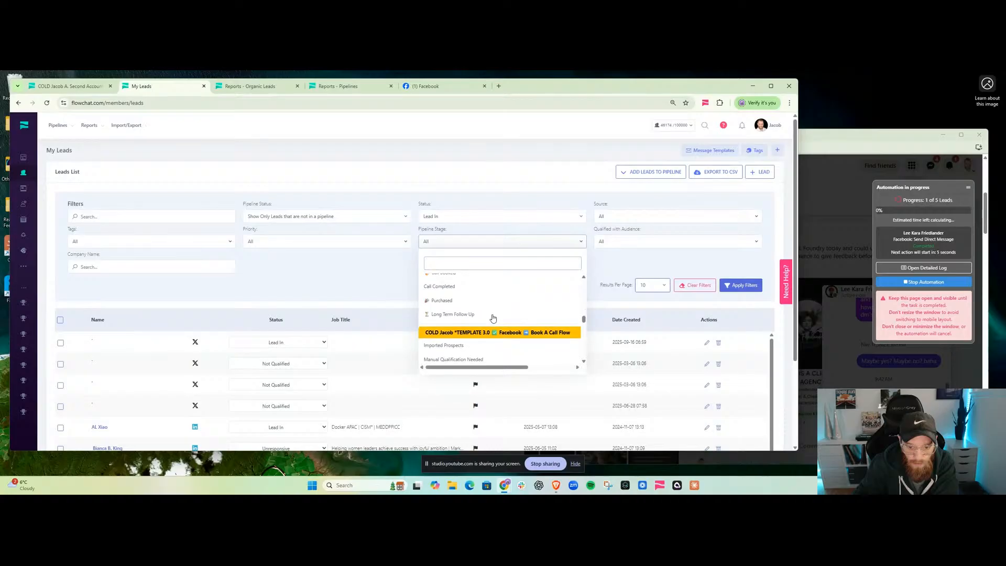
pyautogui.scroll(-5, 493, 318)
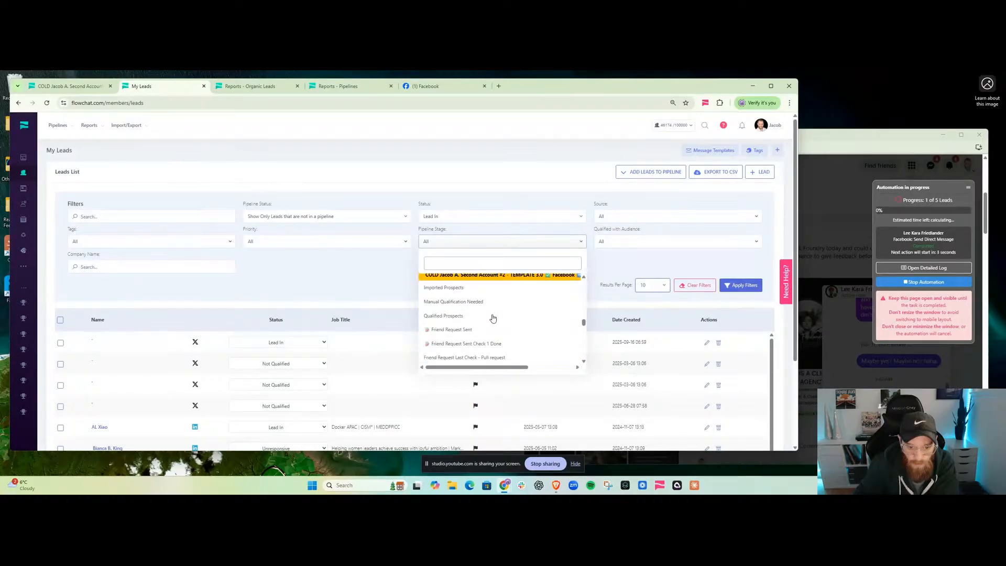
pyautogui.click(471, 287)
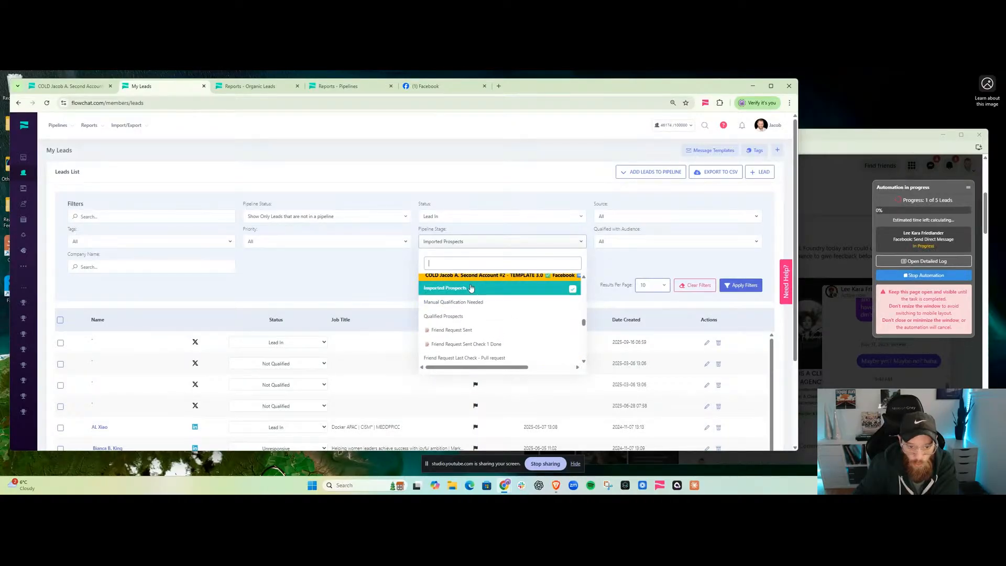
pyautogui.click(502, 199)
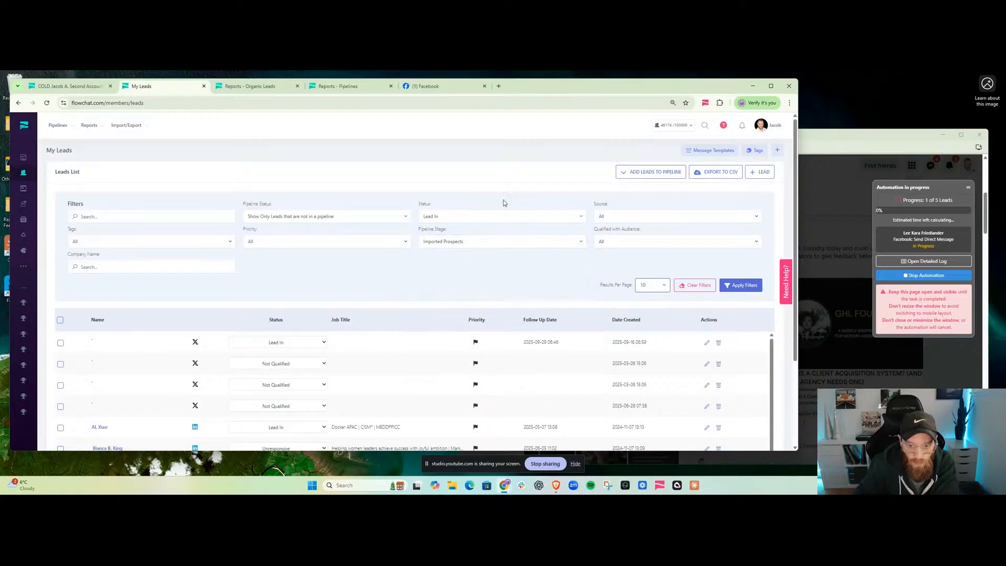
# - Set the results per page to 100, apply the filters, and check the leads list
pyautogui.click(653, 288)
pyautogui.click(646, 360)
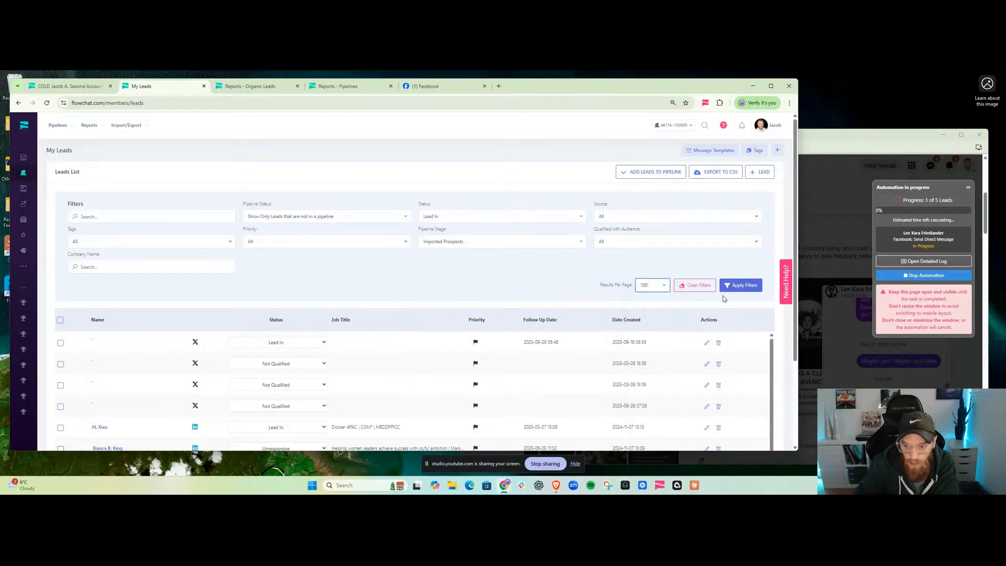
pyautogui.click(741, 286)
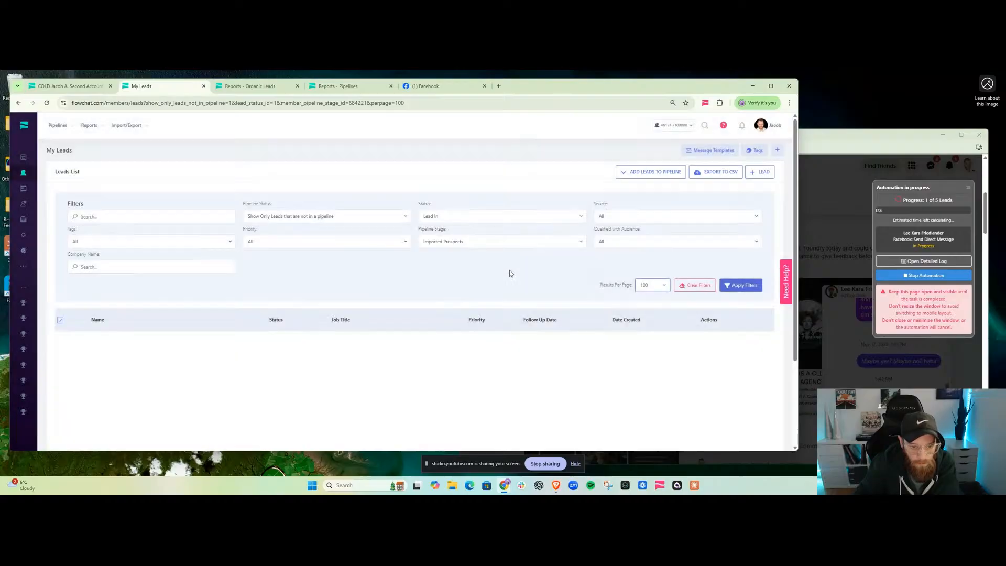
pyautogui.scroll(-3, 510, 271)
pyautogui.scroll(3, 506, 264)
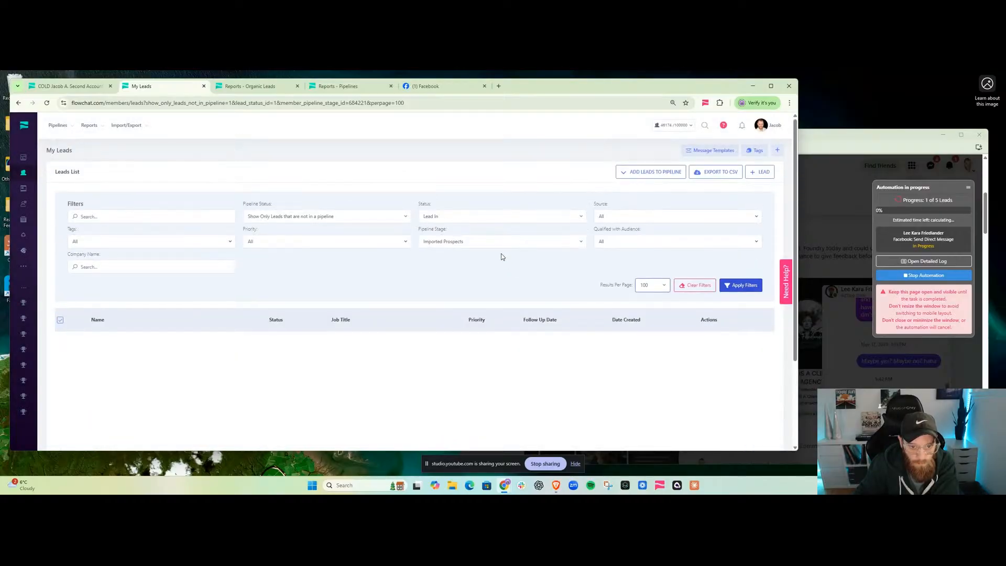
# - Find the selected Imported Prospects stage in the pipeline stage filter and reset that filter to All
pyautogui.click(492, 244)
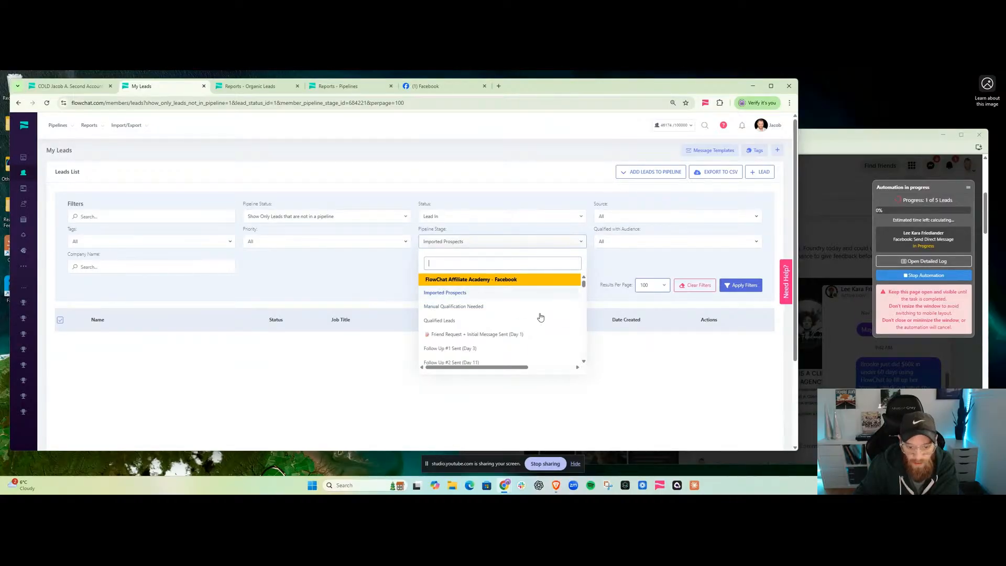
pyautogui.scroll(-6, 541, 317)
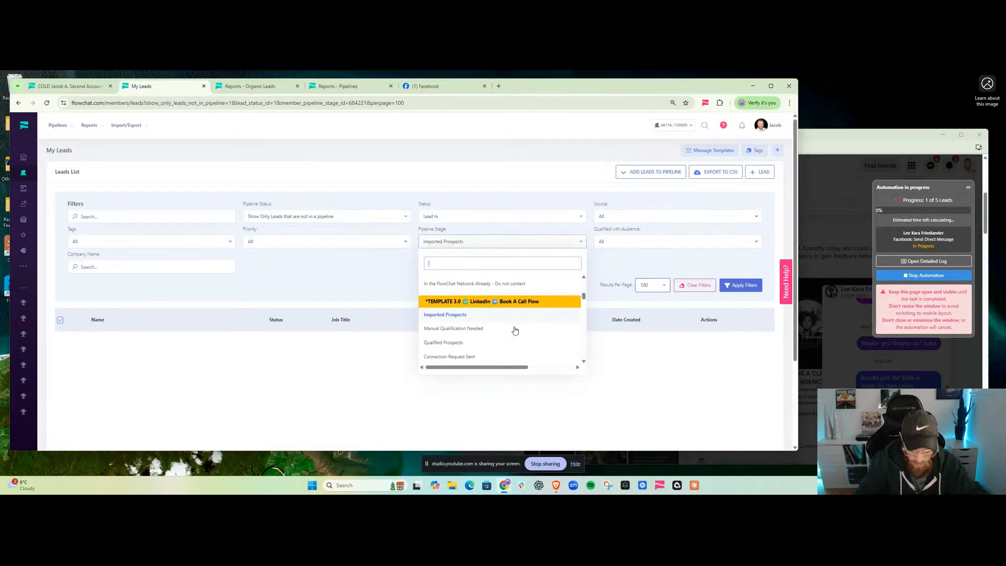
pyautogui.write('impo')
pyautogui.scroll(-6, 515, 330)
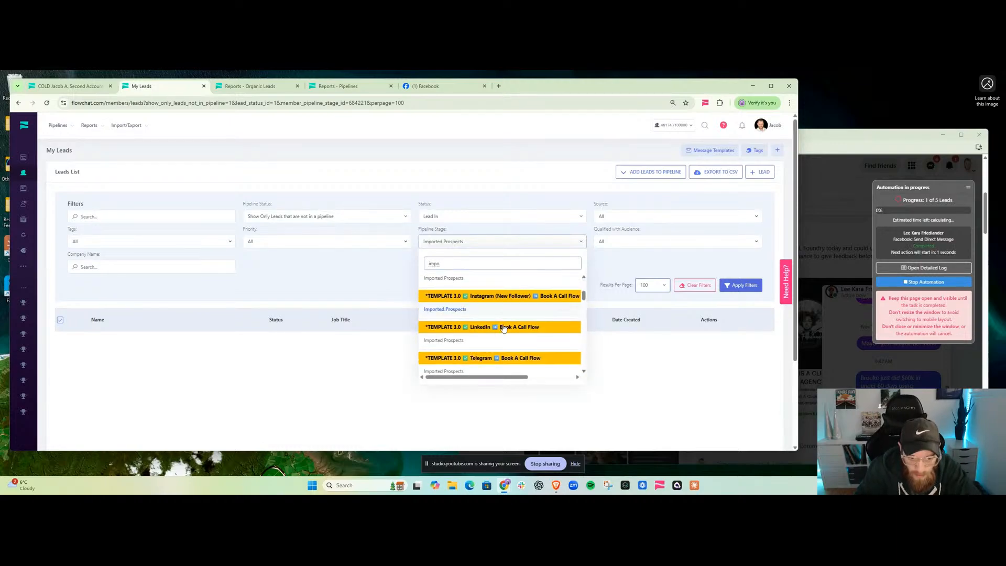
pyautogui.scroll(-5, 495, 326)
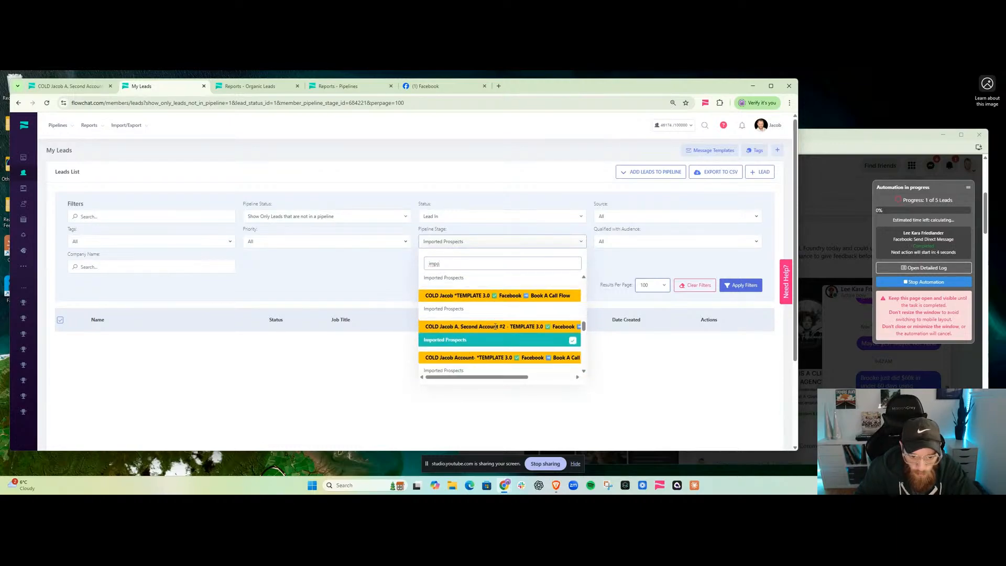
pyautogui.click(633, 258)
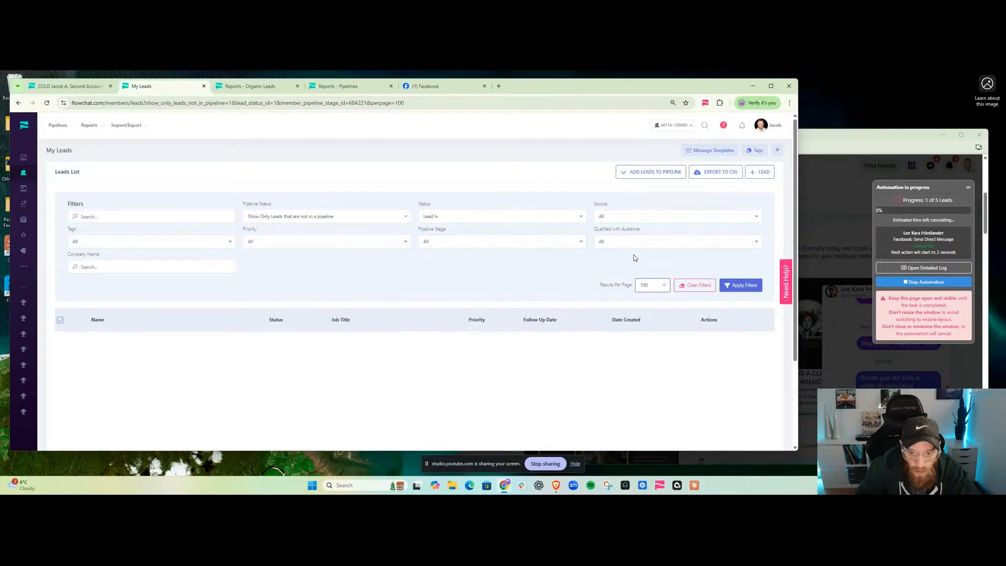
# - Check the source filter options, search the leads for "Cold Email Masterclass", and apply the filters
pyautogui.click(631, 221)
pyautogui.click(332, 279)
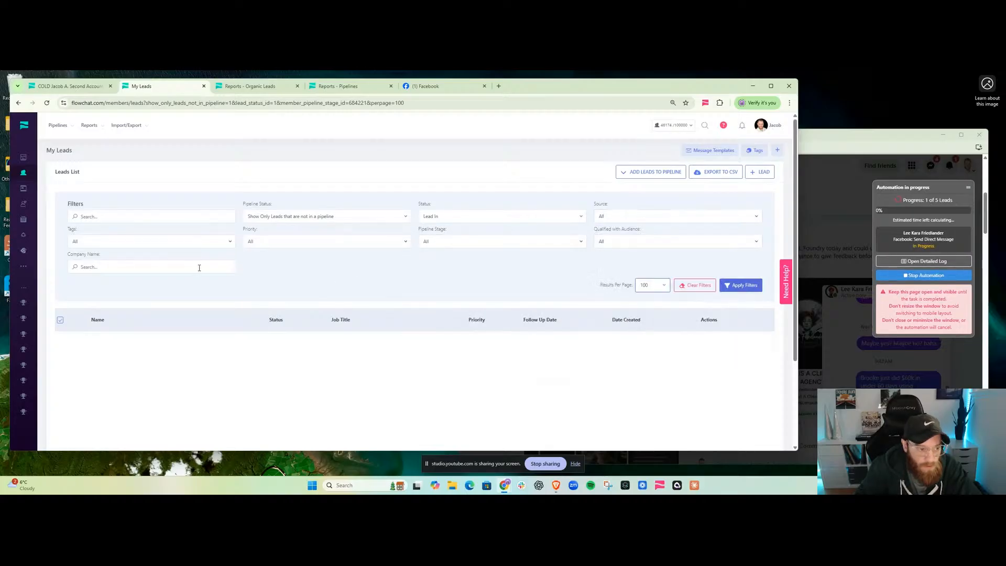
pyautogui.click(182, 217)
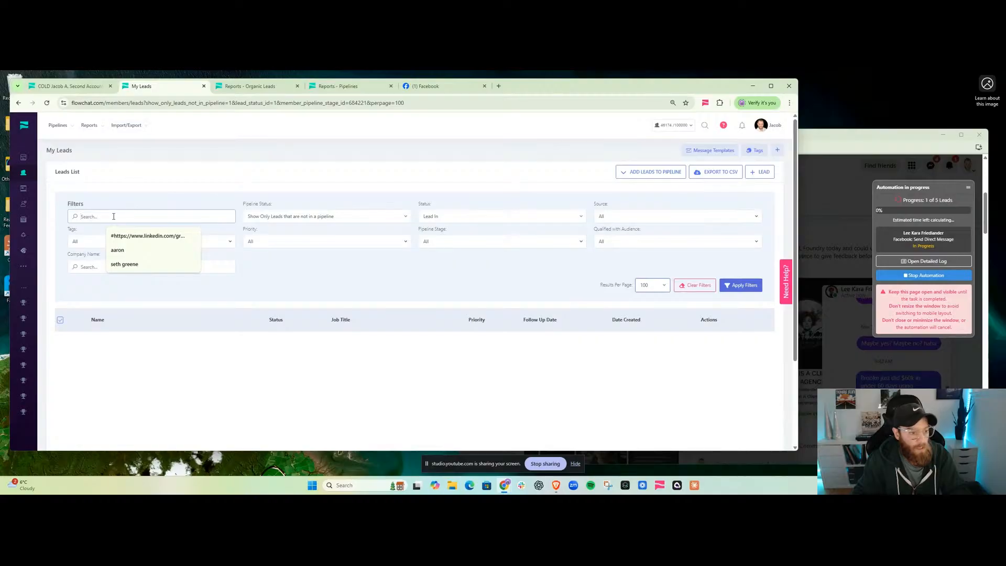
pyautogui.write('Cold Email Master')
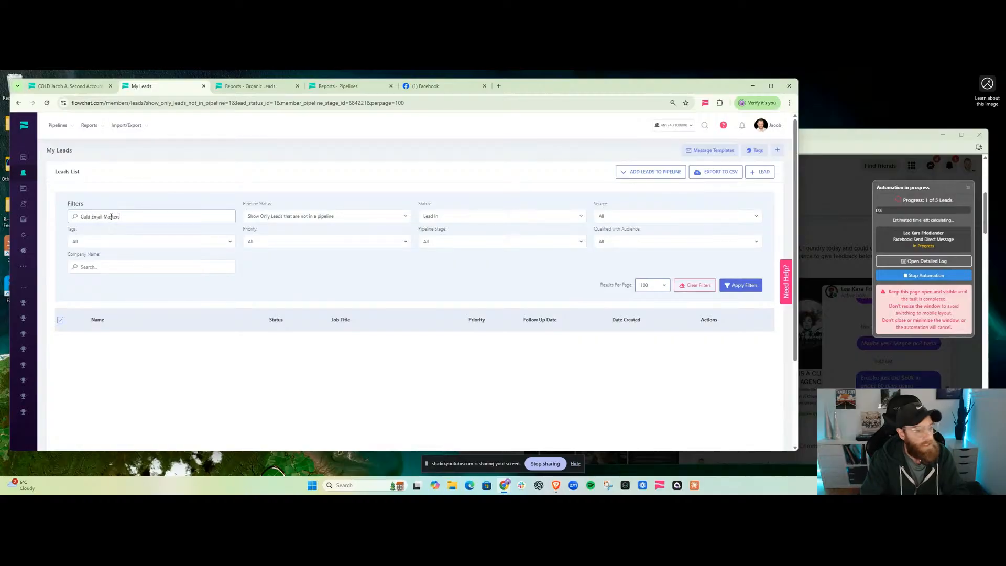
pyautogui.write('class')
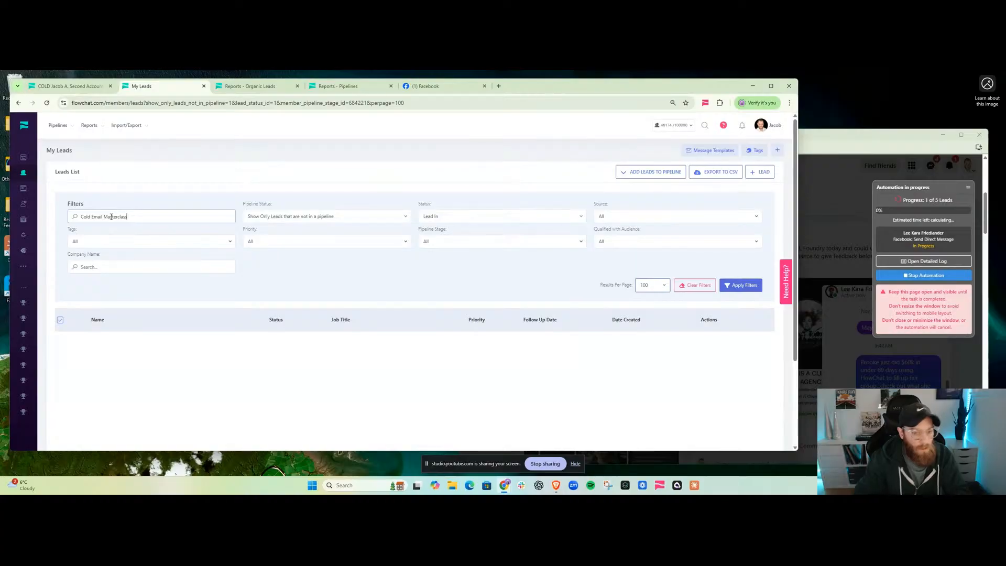
pyautogui.click(739, 284)
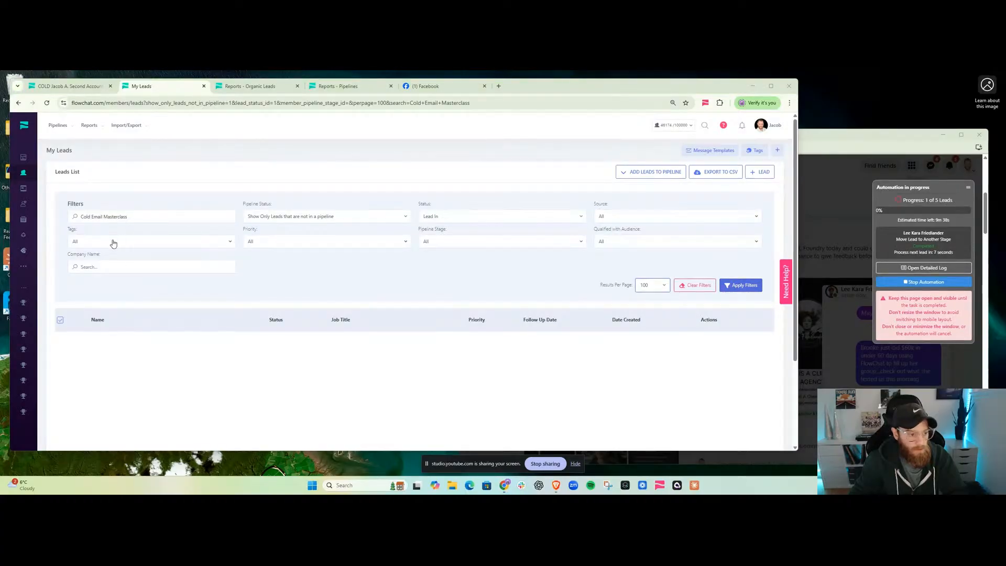
# - Replace the search text with a lead's full name and apply the filters
pyautogui.tripleClick(124, 217)
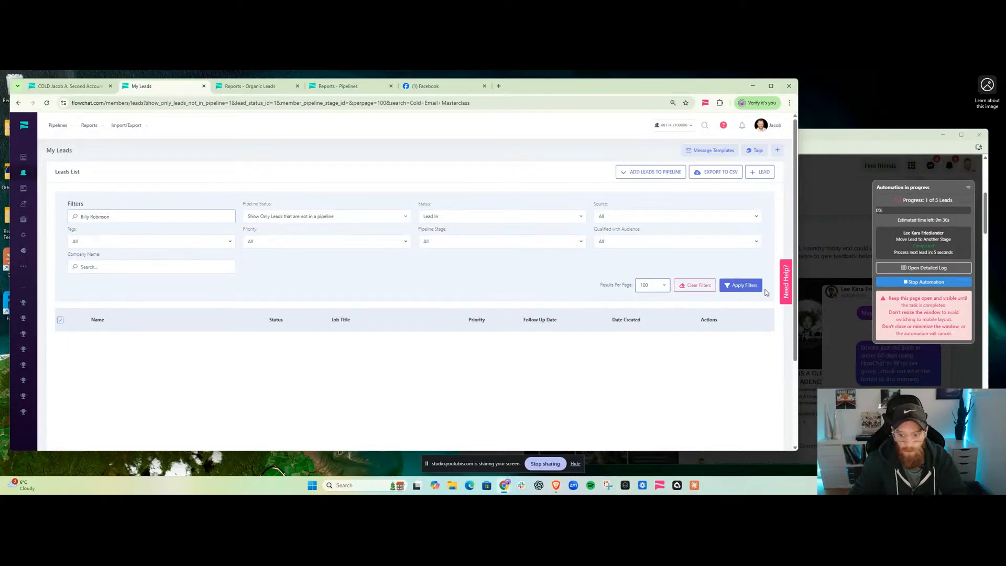
pyautogui.click(744, 284)
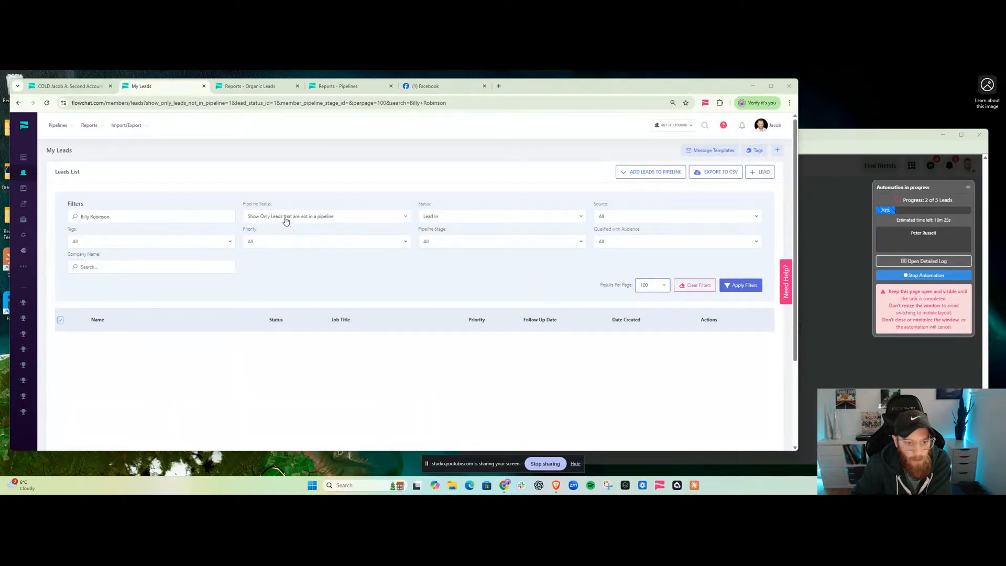
# - Widen the filters to Show All Leads with status All, applying them to the searched lead
pyautogui.click(285, 220)
pyautogui.click(286, 234)
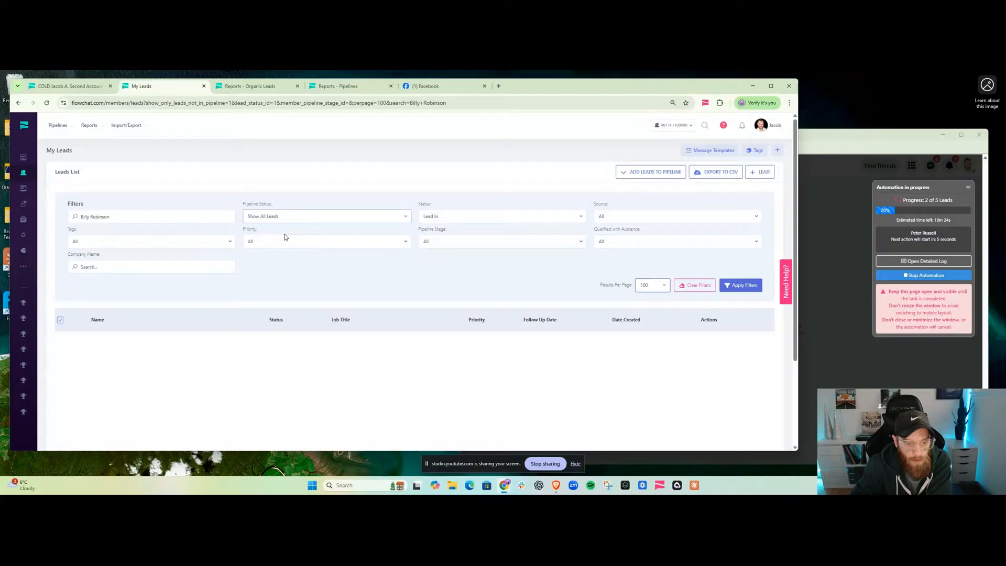
pyautogui.click(753, 290)
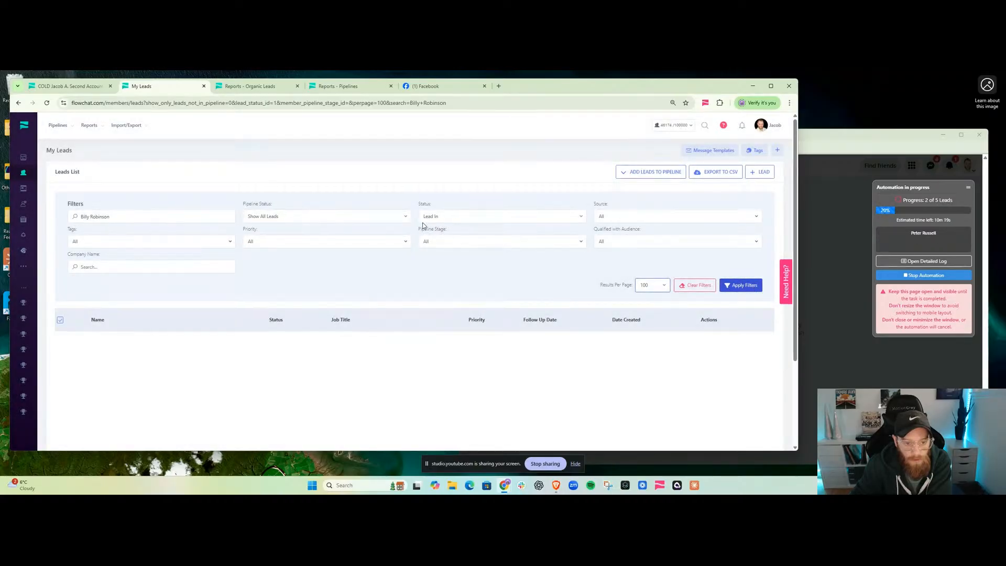
pyautogui.click(511, 221)
pyautogui.click(504, 235)
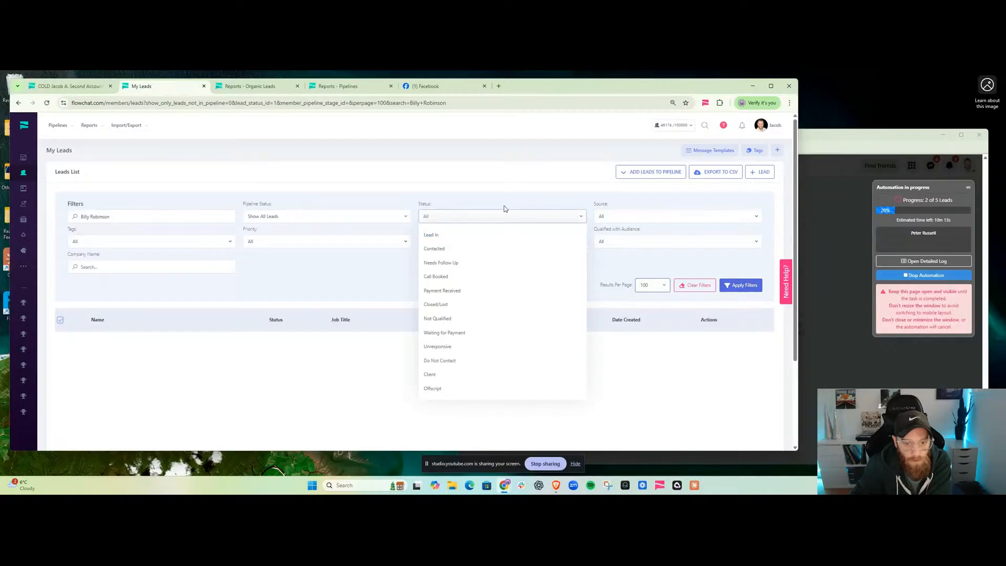
pyautogui.click(741, 285)
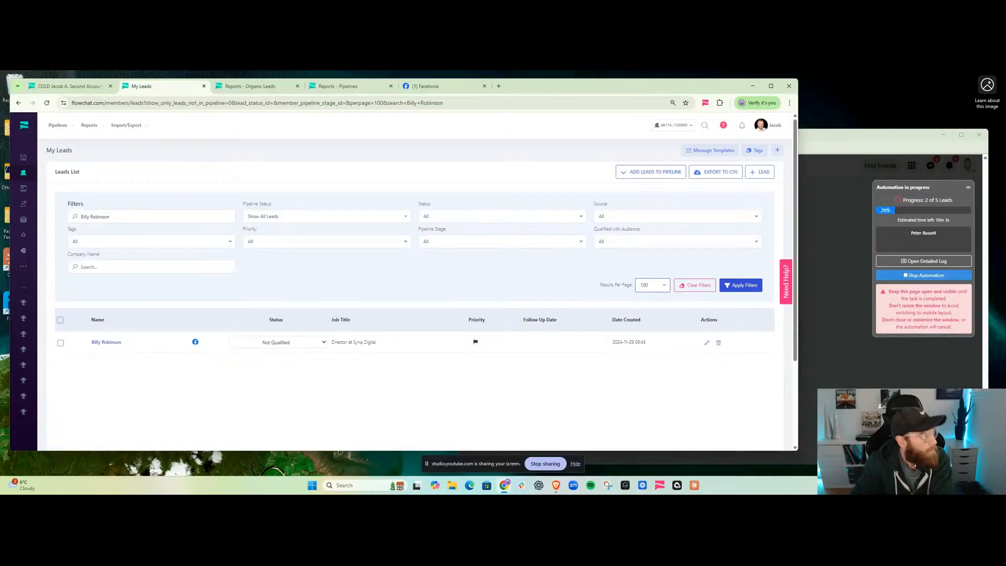
# - Search the leads list for a different lead by full name and apply the filters
pyautogui.tripleClick(112, 220)
pyautogui.click(741, 286)
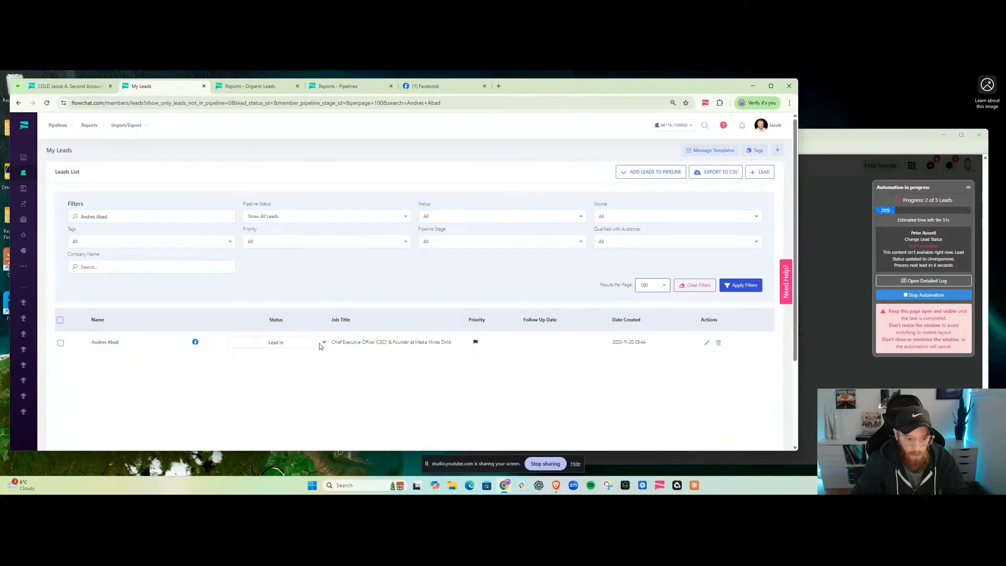
# - Open the found lead's details, look through its Pipeline Stages options for the assigned pipeline, and close without saving
pyautogui.click(706, 344)
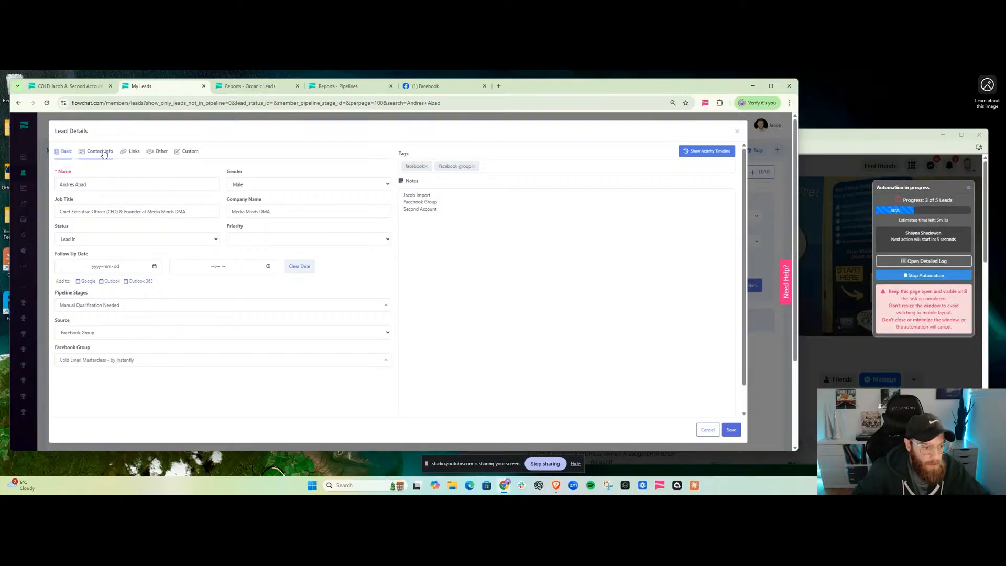
pyautogui.click(112, 307)
pyautogui.scroll(-4, 185, 254)
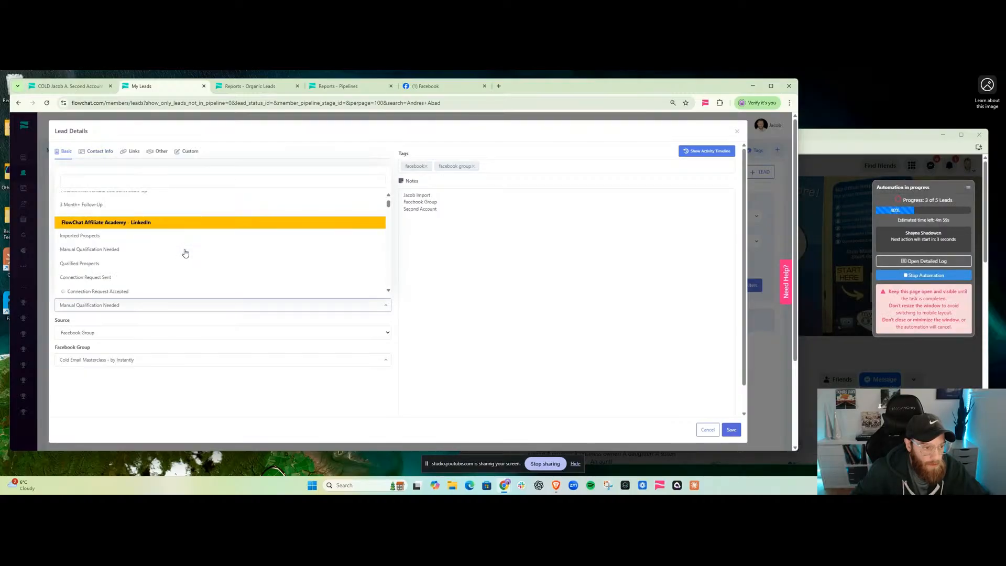
pyautogui.scroll(-5, 185, 254)
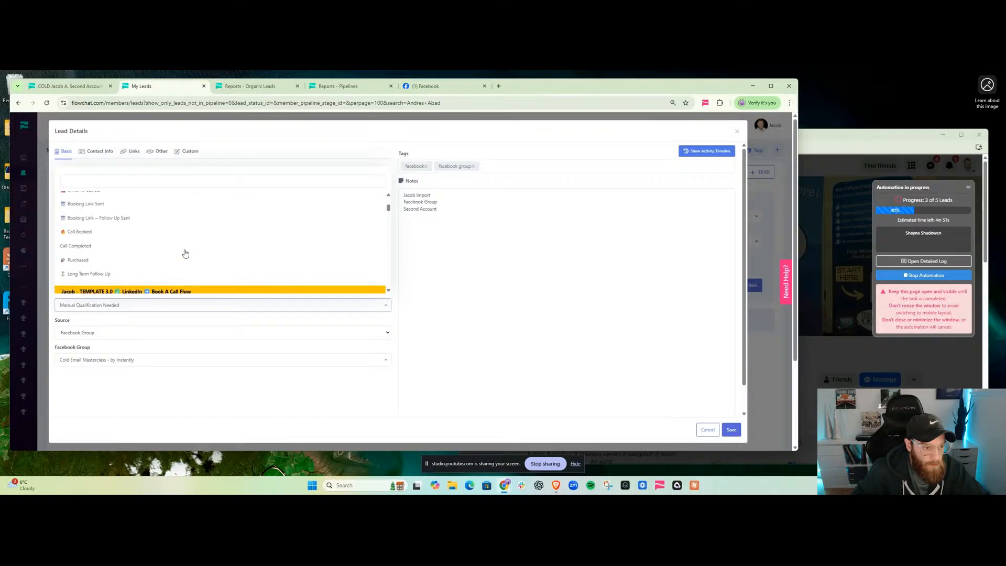
pyautogui.scroll(-6, 185, 254)
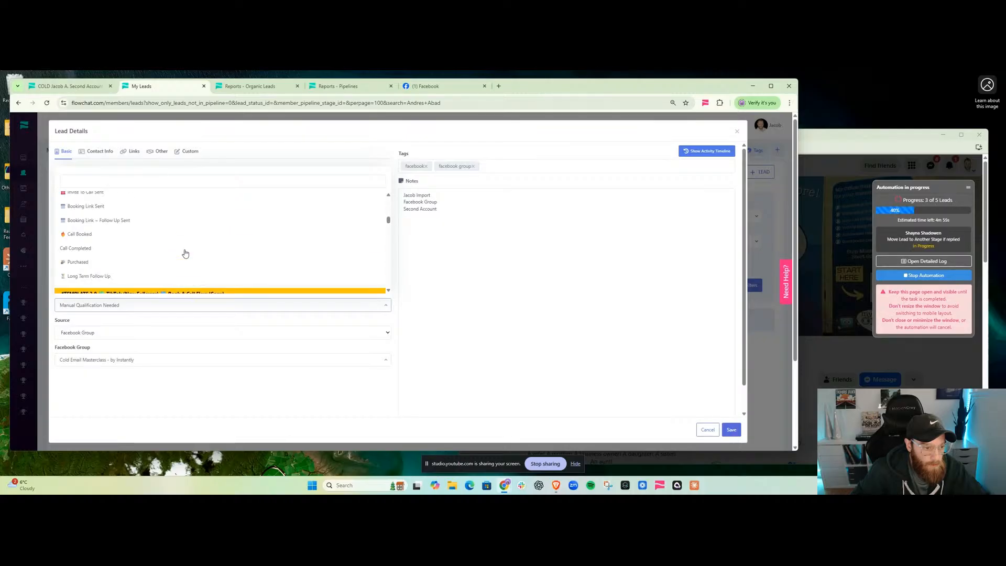
pyautogui.scroll(-6, 185, 253)
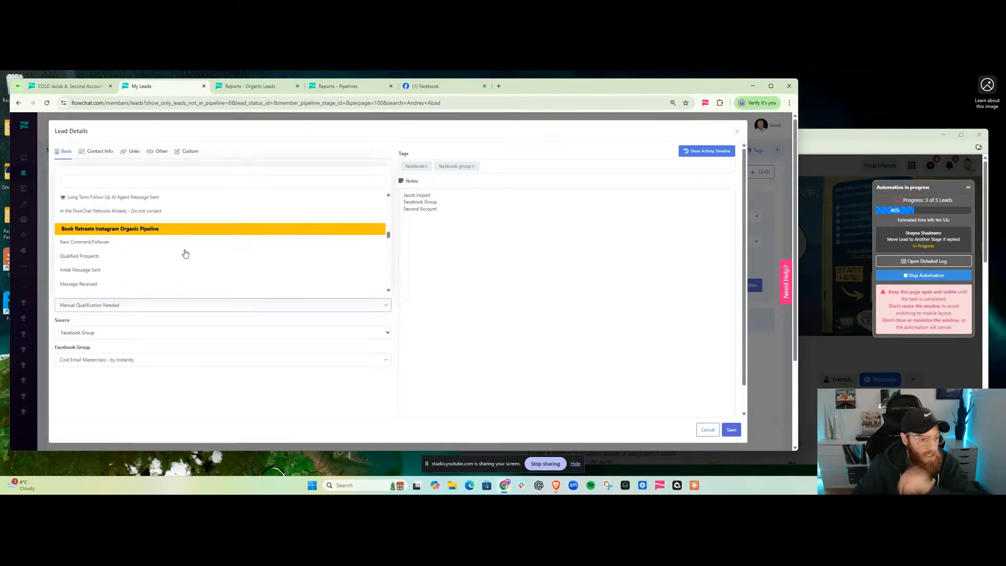
pyautogui.scroll(-5, 185, 254)
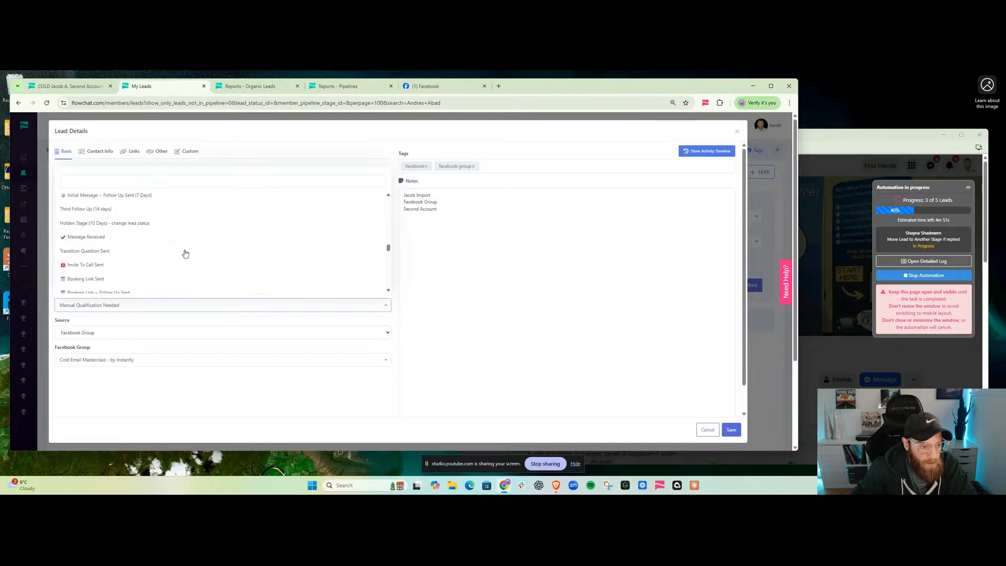
pyautogui.scroll(-5, 185, 254)
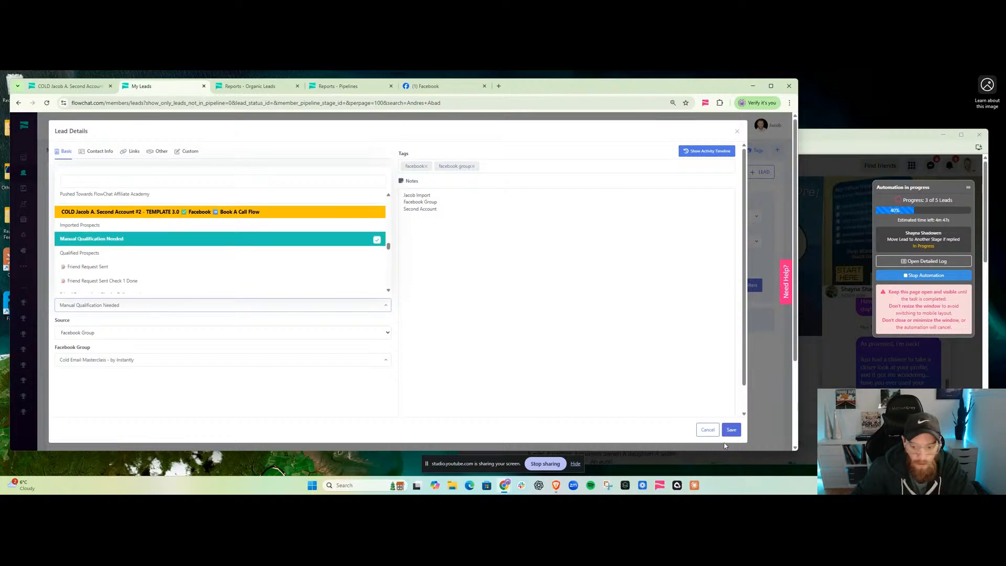
pyautogui.click(709, 429)
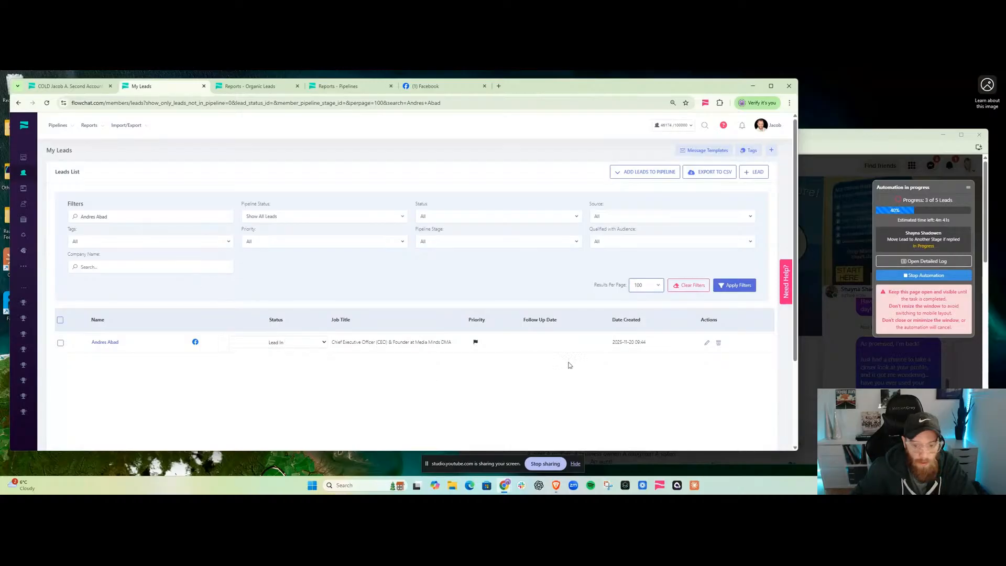
# - Reopen the lead's details, review its Other, Contact Info, Links, Custom and Basic information, and close the dialog
pyautogui.click(706, 344)
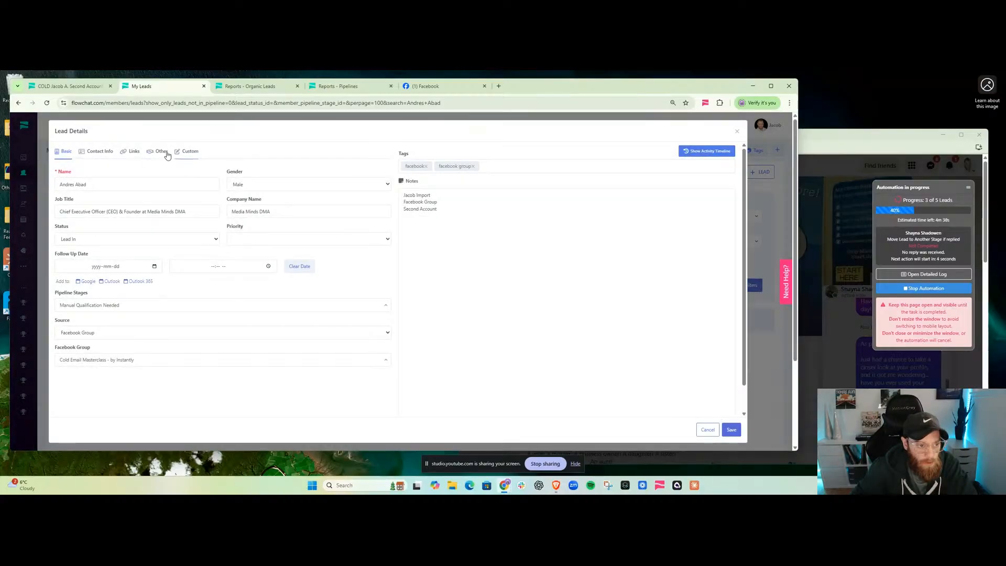
pyautogui.click(160, 152)
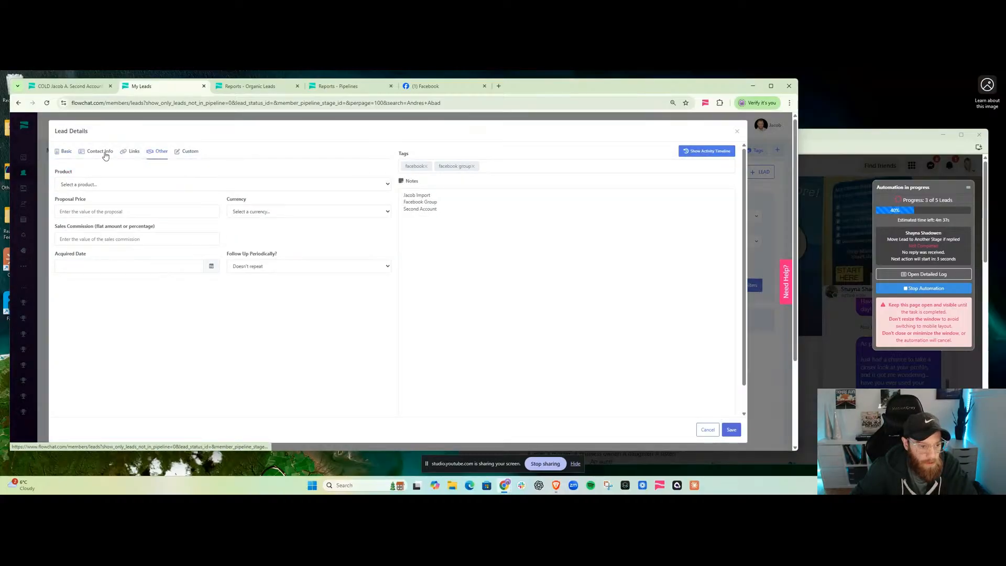
pyautogui.click(105, 153)
pyautogui.click(131, 152)
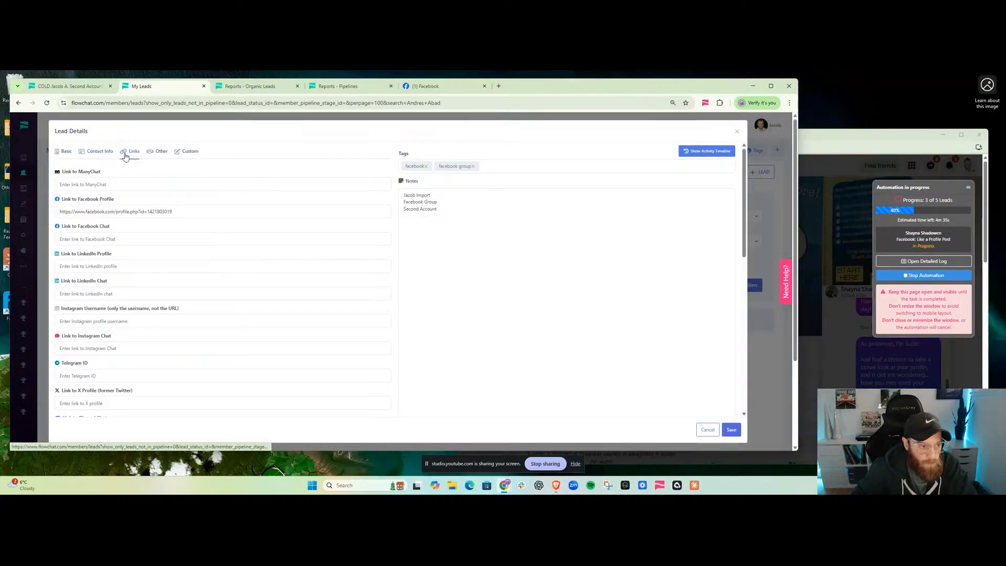
pyautogui.click(149, 153)
pyautogui.click(194, 153)
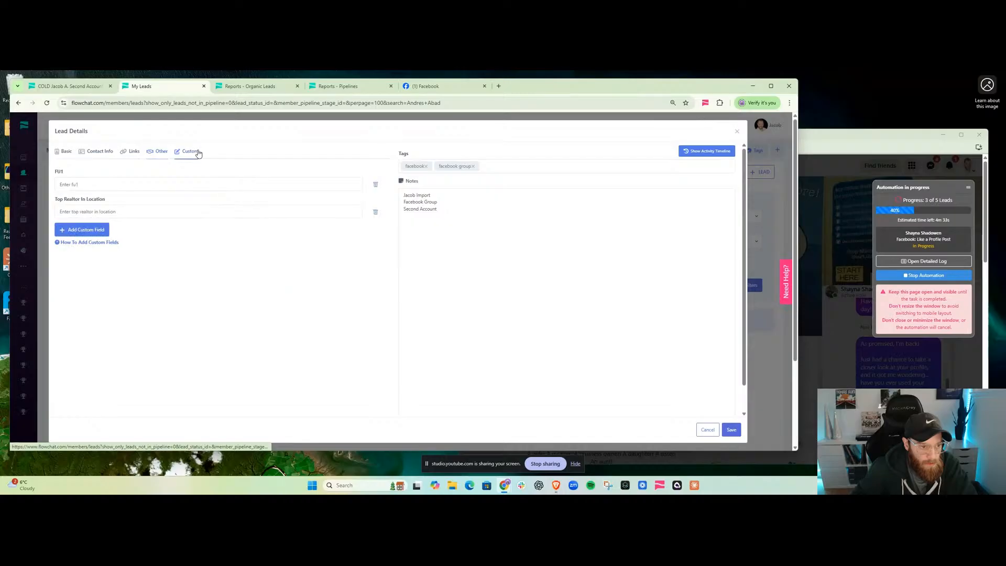
pyautogui.click(65, 153)
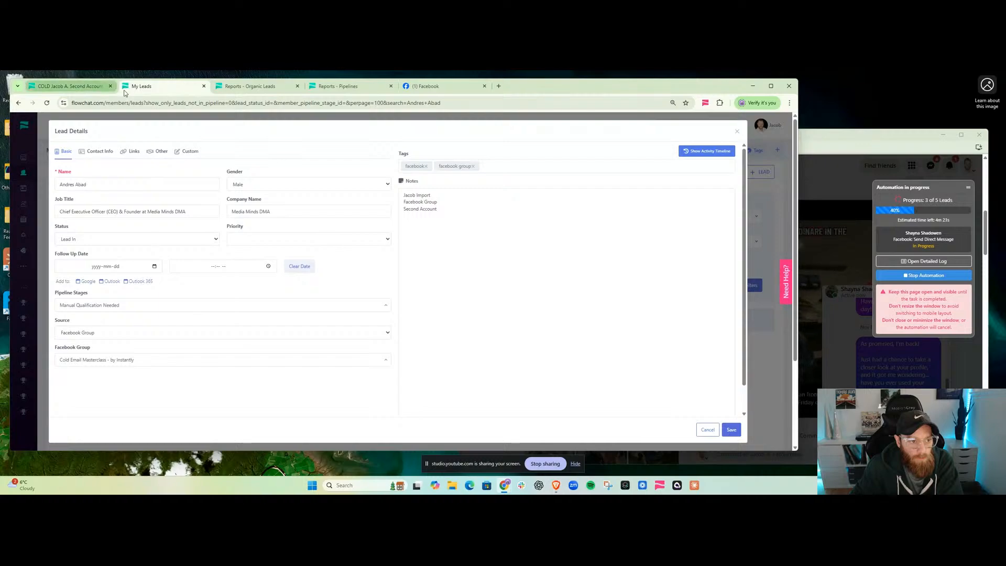
pyautogui.click(738, 131)
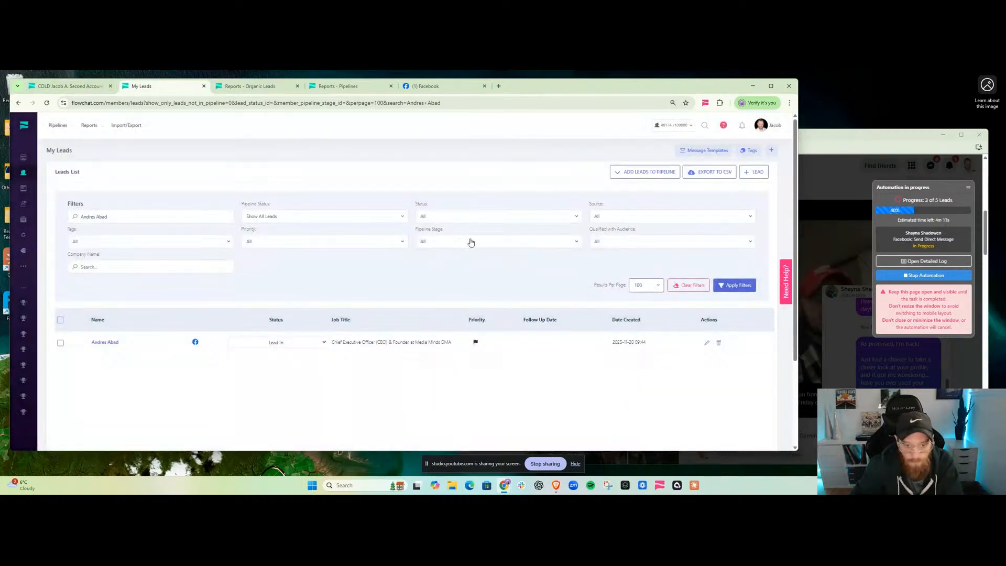
# - Set the source filter to Facebook Group and clear the lead name from the search filter
pyautogui.click(636, 217)
pyautogui.write('face')
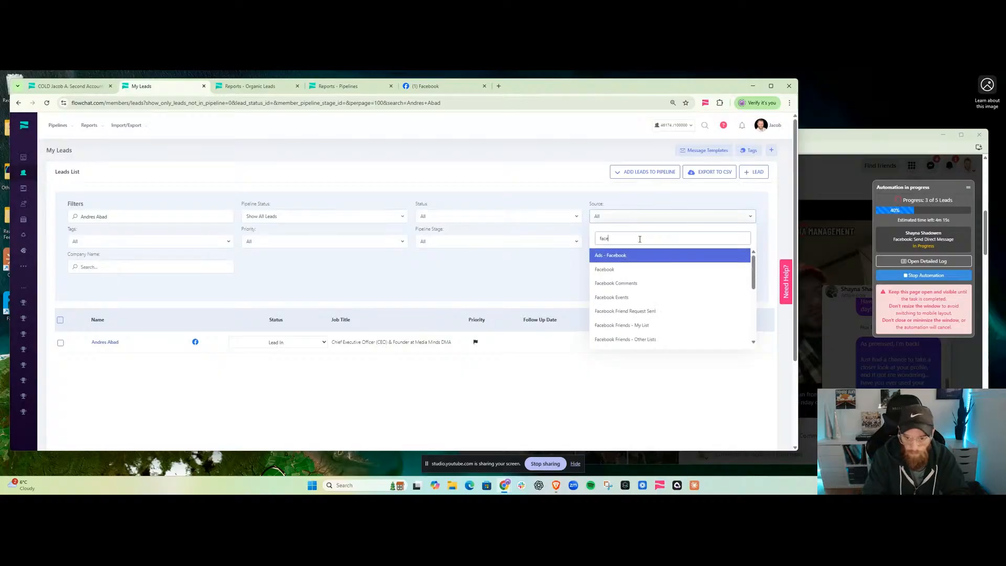
pyautogui.scroll(-3, 646, 328)
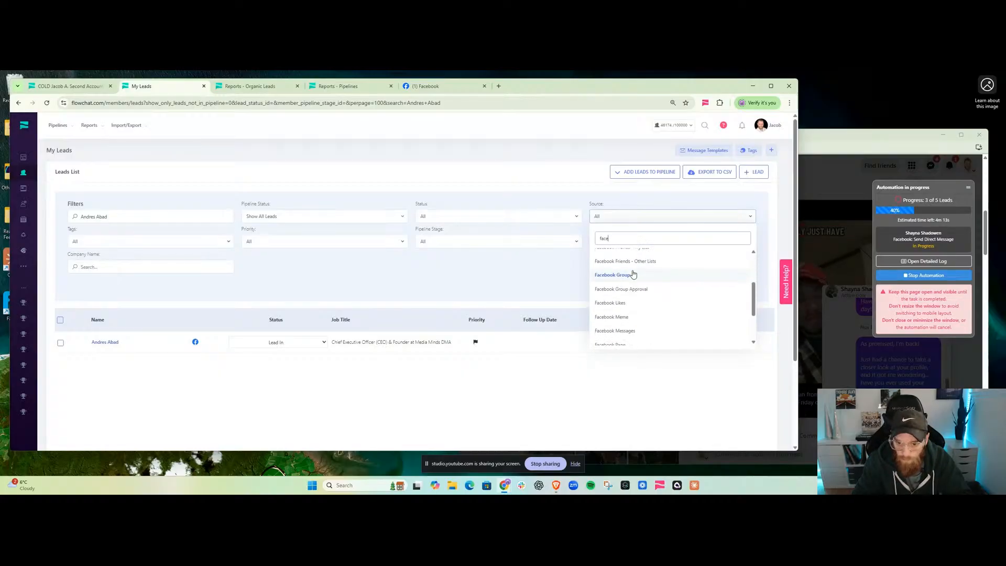
pyautogui.click(633, 275)
pyautogui.click(307, 165)
pyautogui.tripleClick(180, 216)
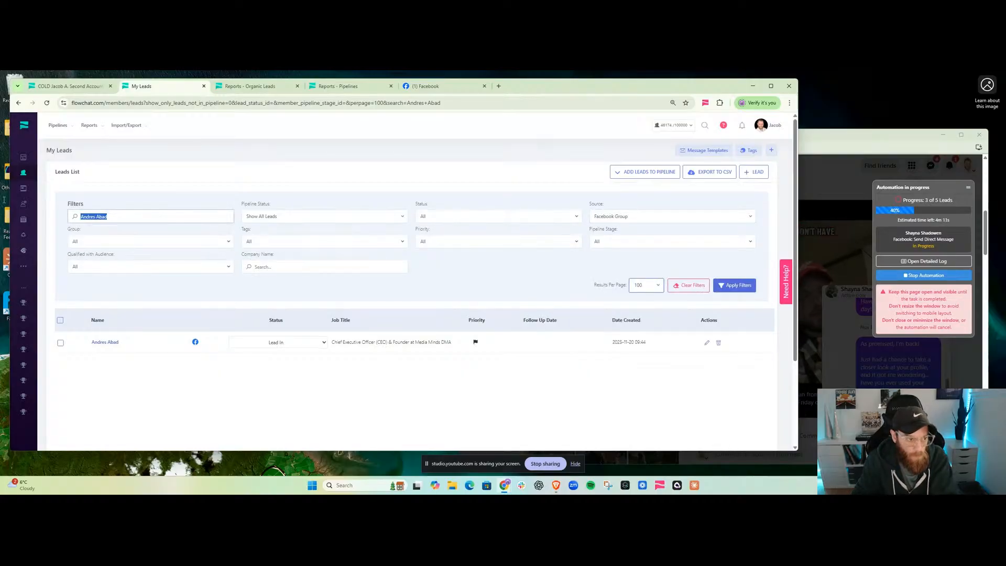
pyautogui.press('BackSpace')
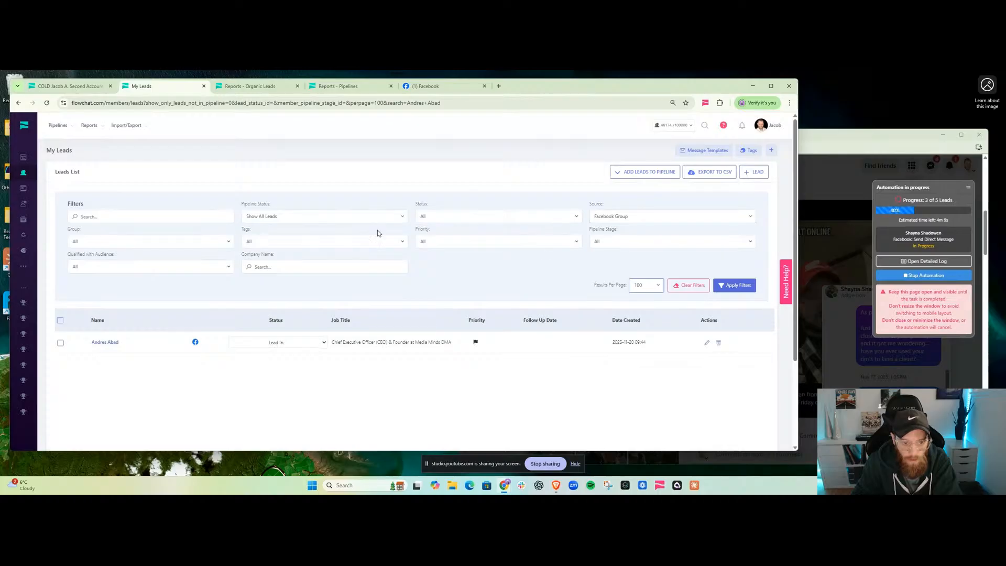
# - Set the pipeline status filter to "Show Only Leads that are not in a pipeline" and the status filter to Lead In
pyautogui.click(403, 217)
pyautogui.click(325, 247)
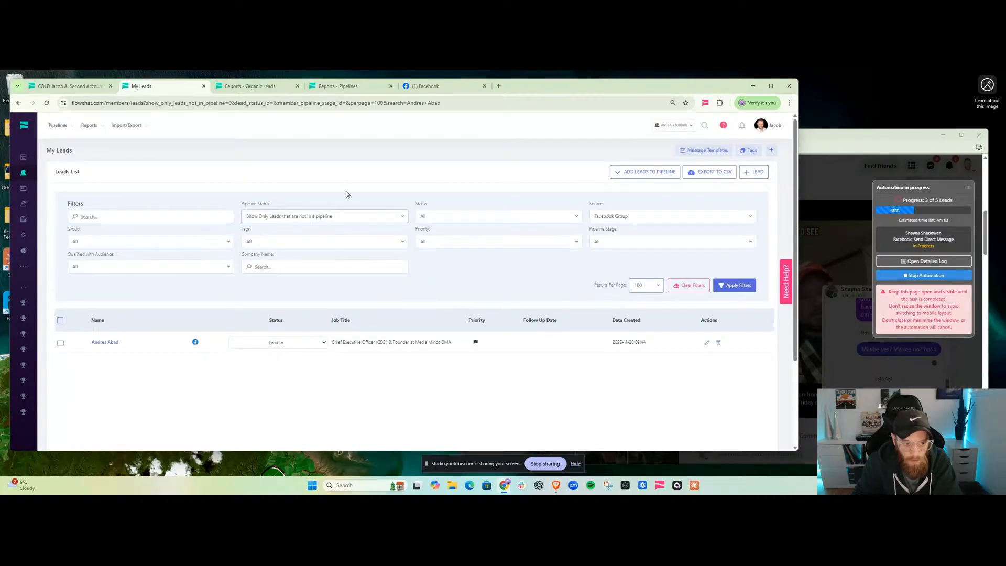
pyautogui.click(426, 214)
pyautogui.click(434, 237)
pyautogui.click(449, 175)
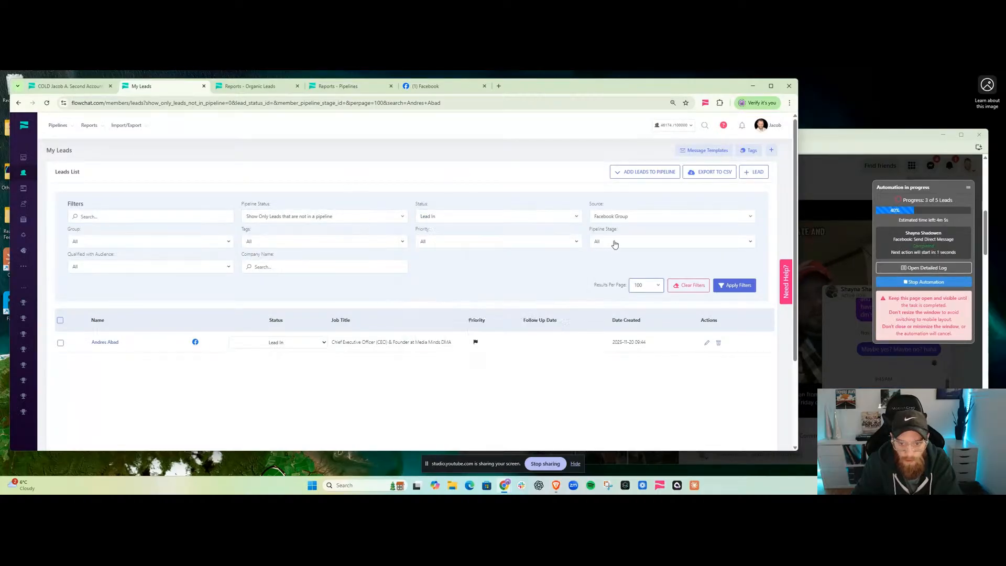
# - Set the group filter to "Cold Email Masterclass - by Instantly" and apply the filters
pyautogui.click(127, 244)
pyautogui.write('co')
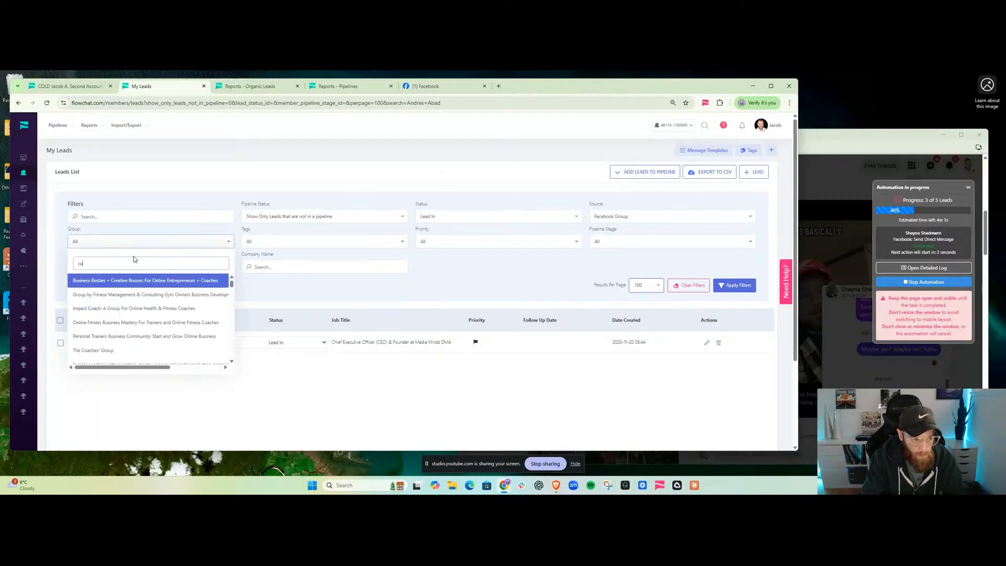
pyautogui.write('ld email')
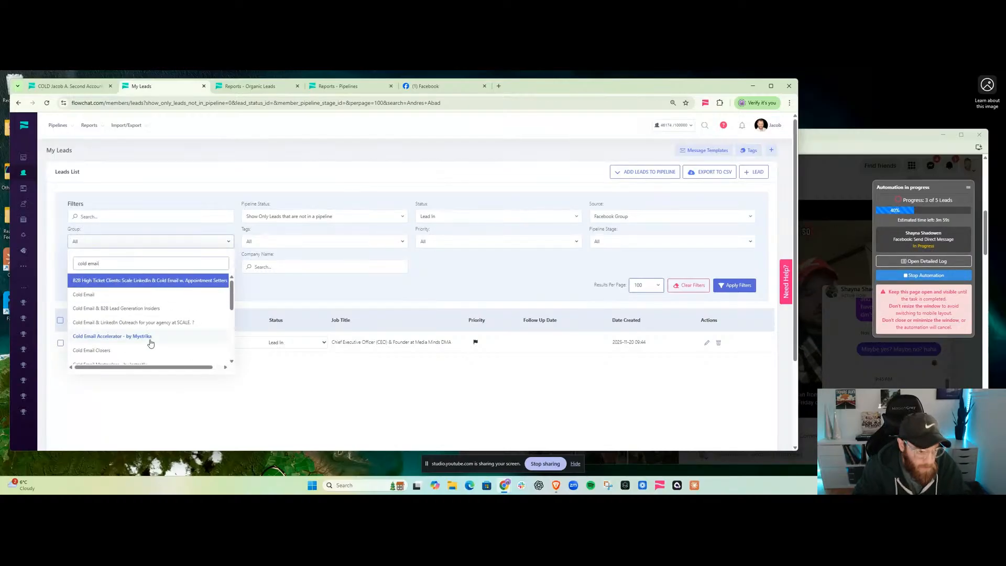
pyautogui.scroll(-3, 149, 338)
pyautogui.click(161, 326)
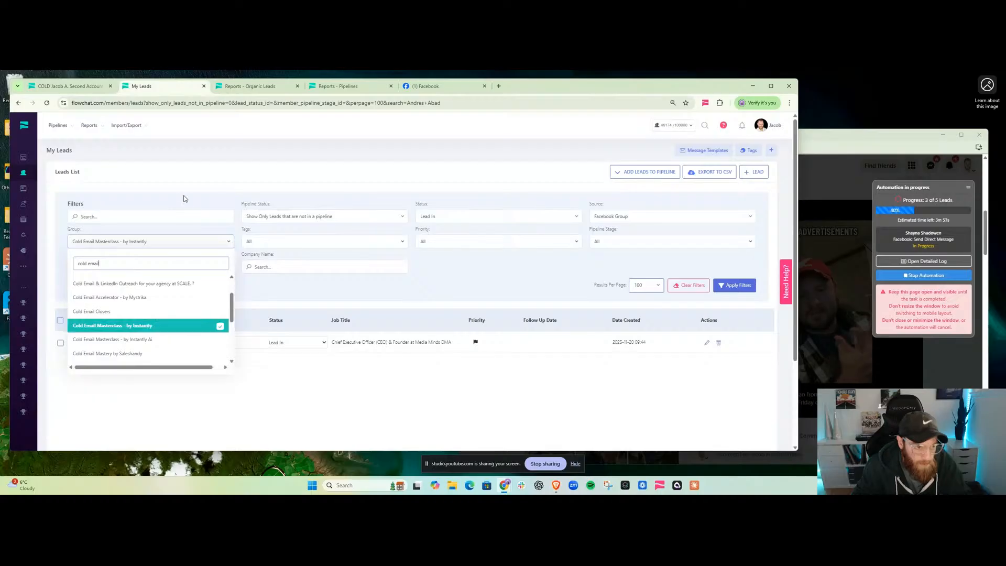
pyautogui.click(739, 285)
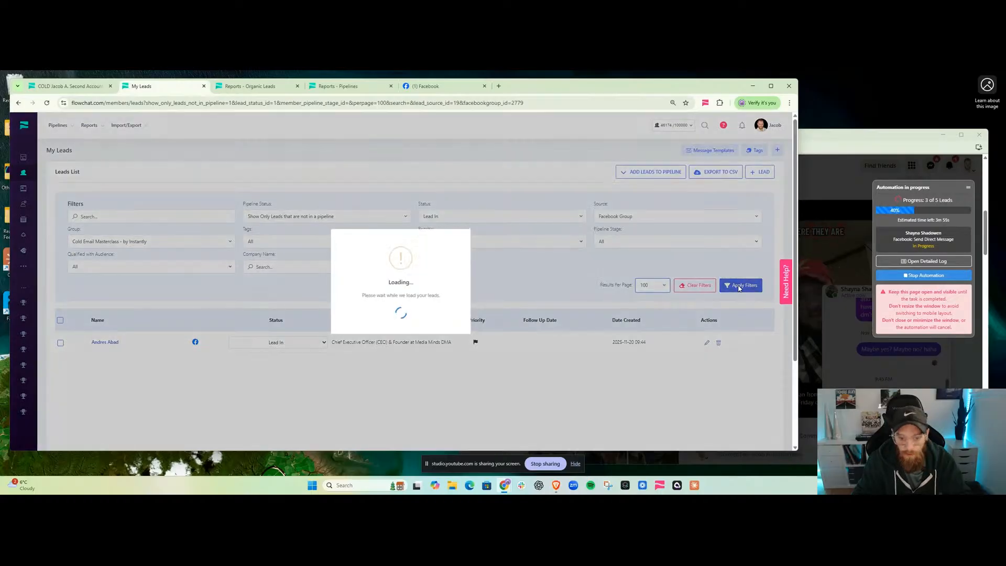
# - Review the filtered leads list and select all of its leads
pyautogui.scroll(-2, 503, 315)
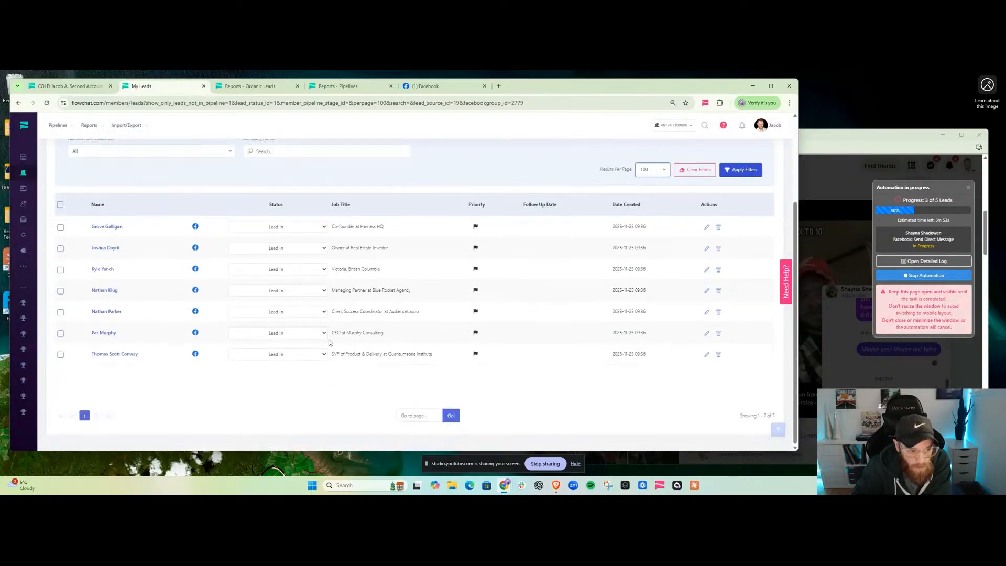
pyautogui.scroll(1, 331, 336)
pyautogui.scroll(-1, 654, 370)
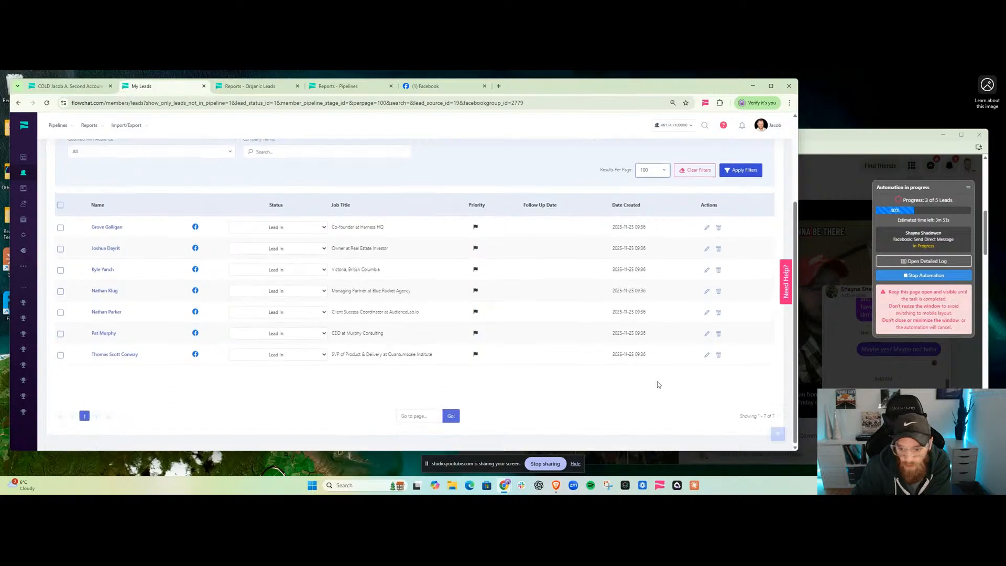
pyautogui.moveTo(775, 415); pyautogui.dragTo(758, 415)
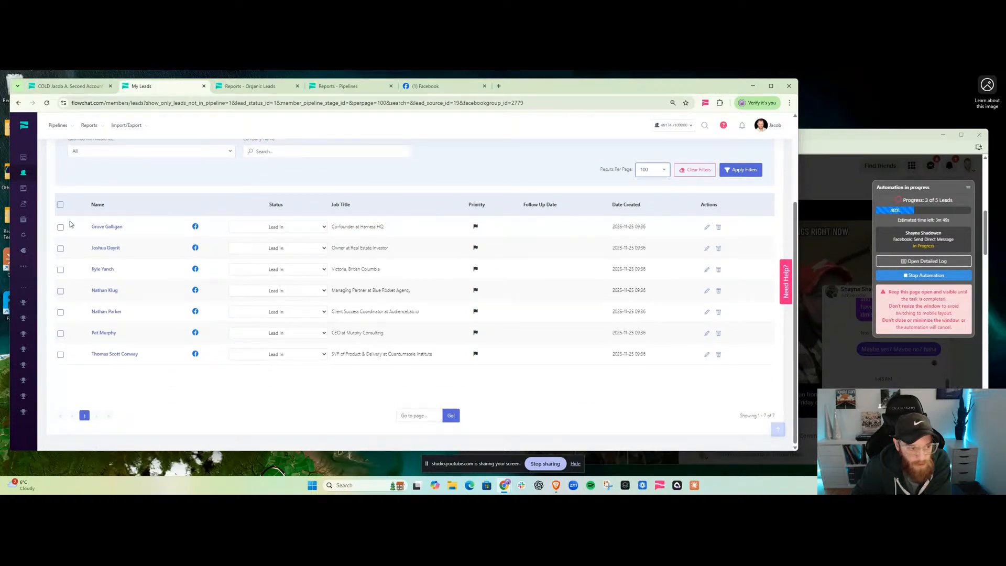
pyautogui.click(60, 205)
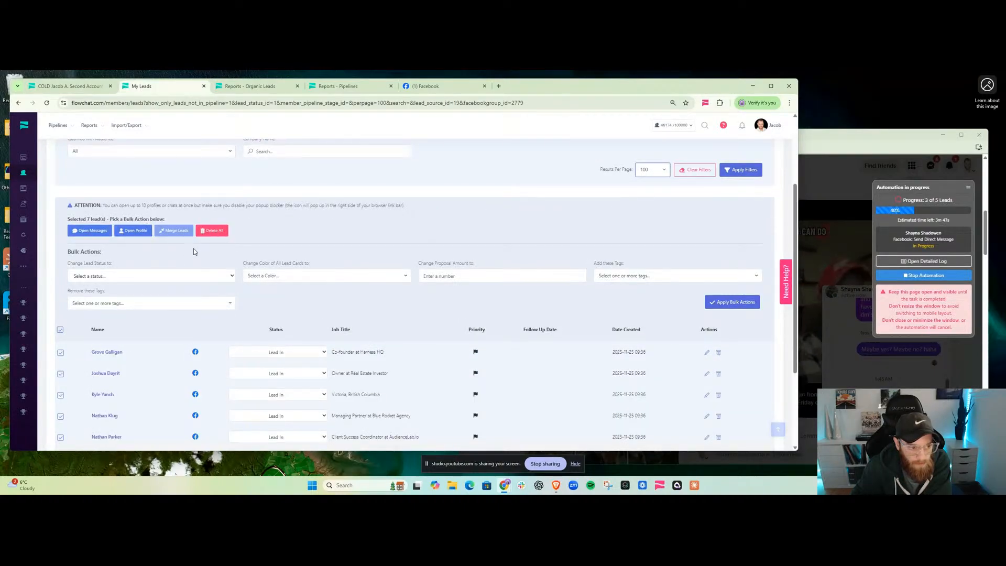
# - Add the selected leads to the Imported Prospects stage of the cold Second Account #2 - TEMPLATE 3.0 Facebook Book A Call Flow pipeline
pyautogui.scroll(-1, 236, 267)
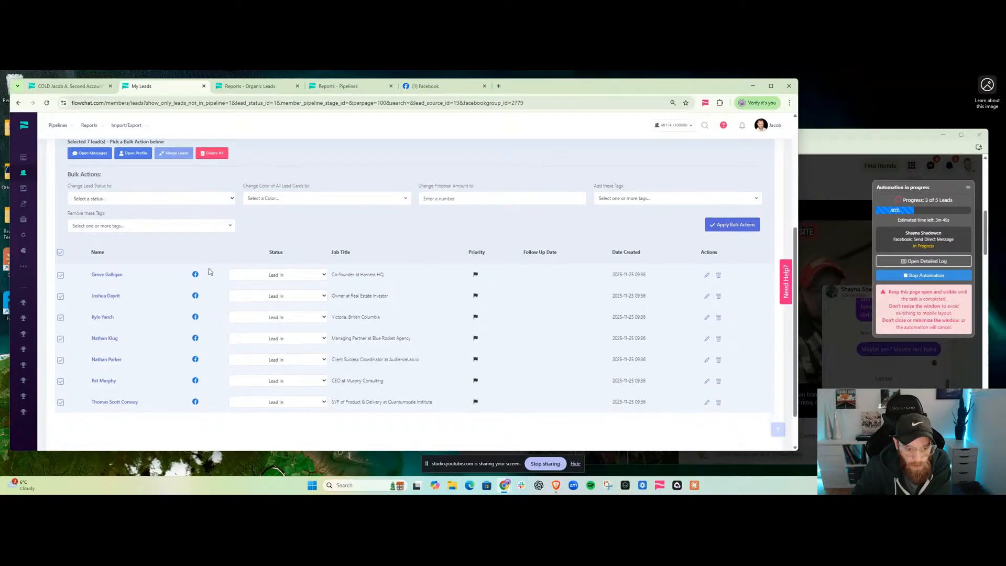
pyautogui.scroll(1, 242, 269)
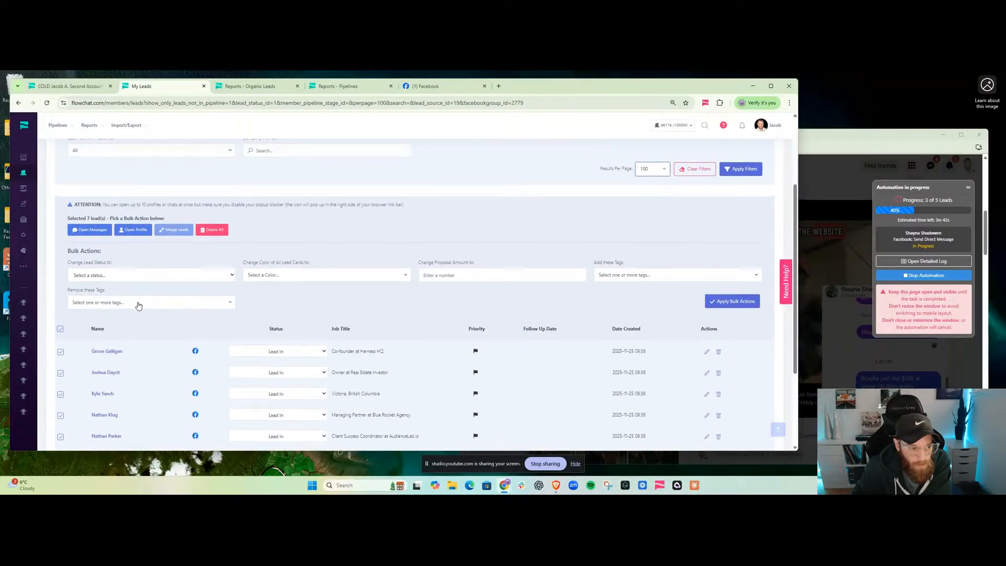
pyautogui.scroll(2, 132, 281)
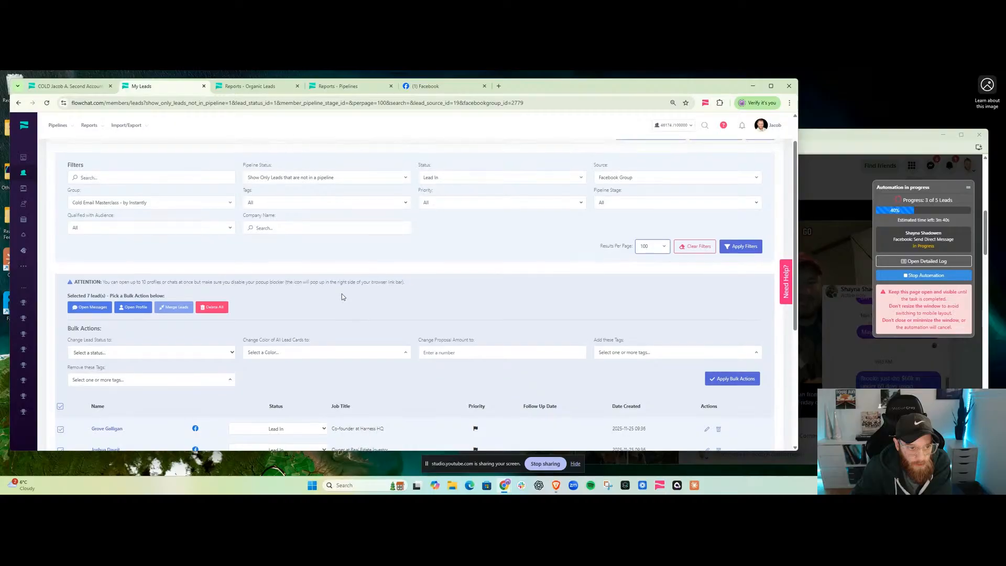
pyautogui.scroll(-2, 344, 297)
pyautogui.scroll(-2, 342, 297)
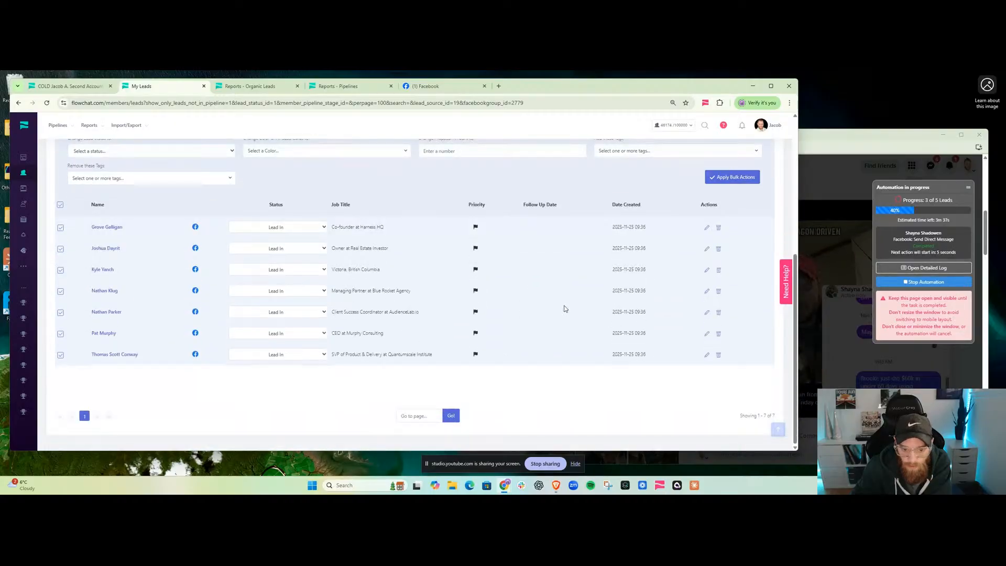
pyautogui.scroll(5, 617, 291)
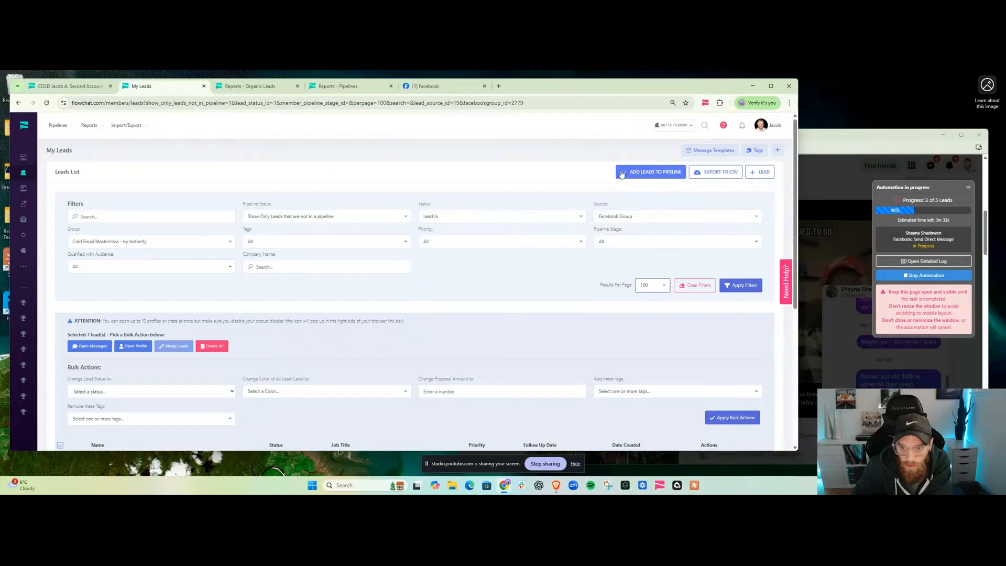
pyautogui.click(653, 172)
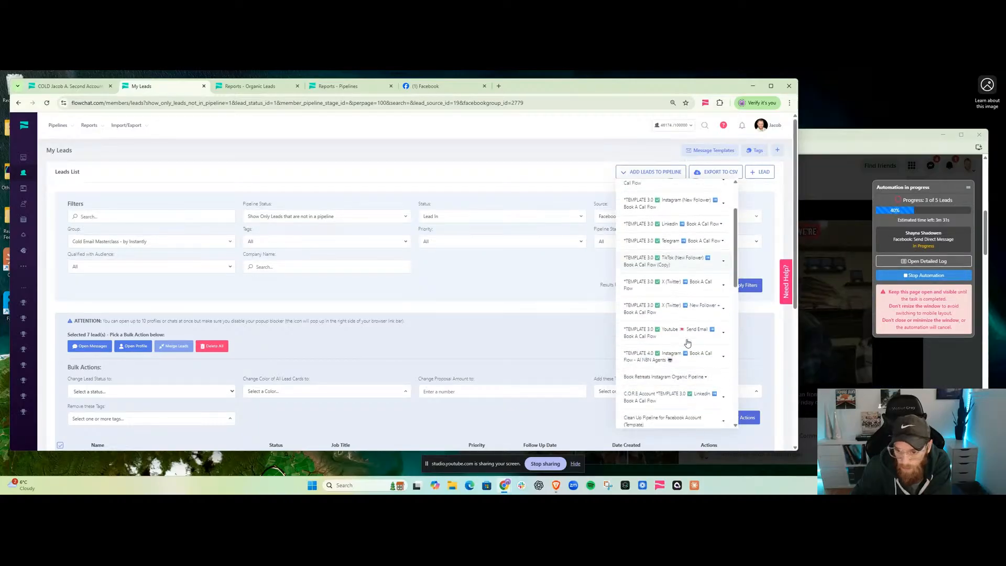
pyautogui.scroll(-3, 682, 315)
pyautogui.scroll(-1, 688, 314)
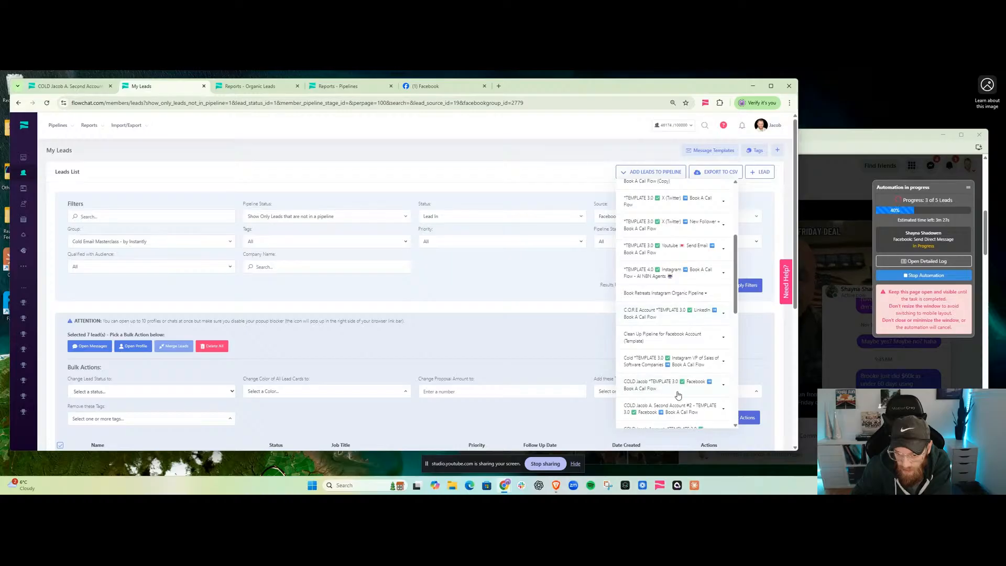
pyautogui.scroll(-2, 681, 361)
pyautogui.click(687, 338)
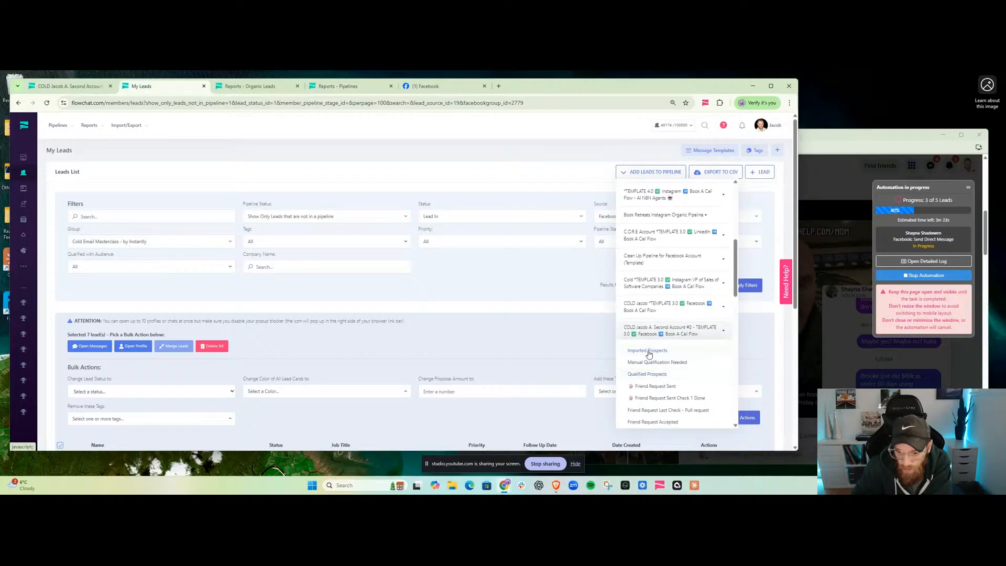
pyautogui.click(649, 352)
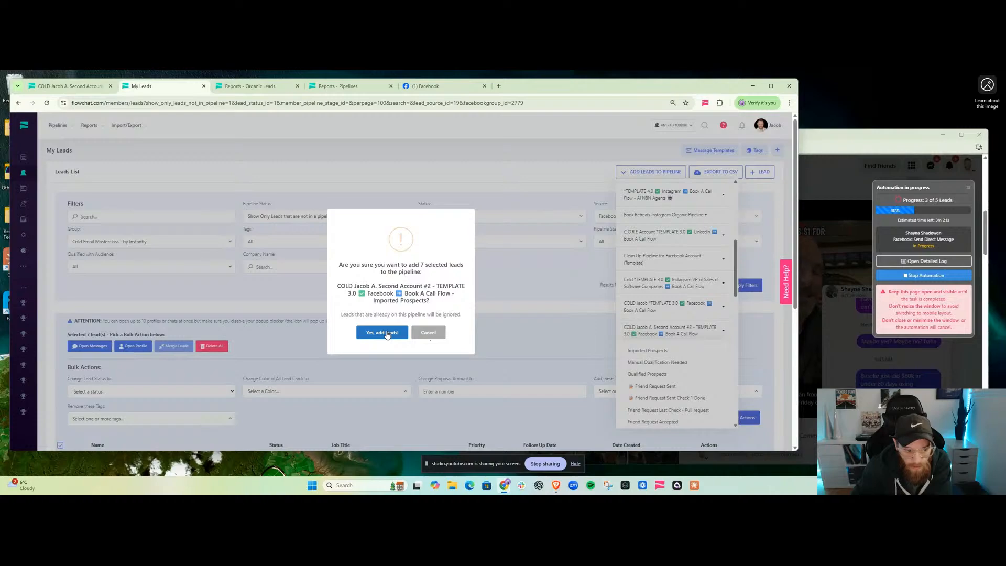
pyautogui.click(386, 332)
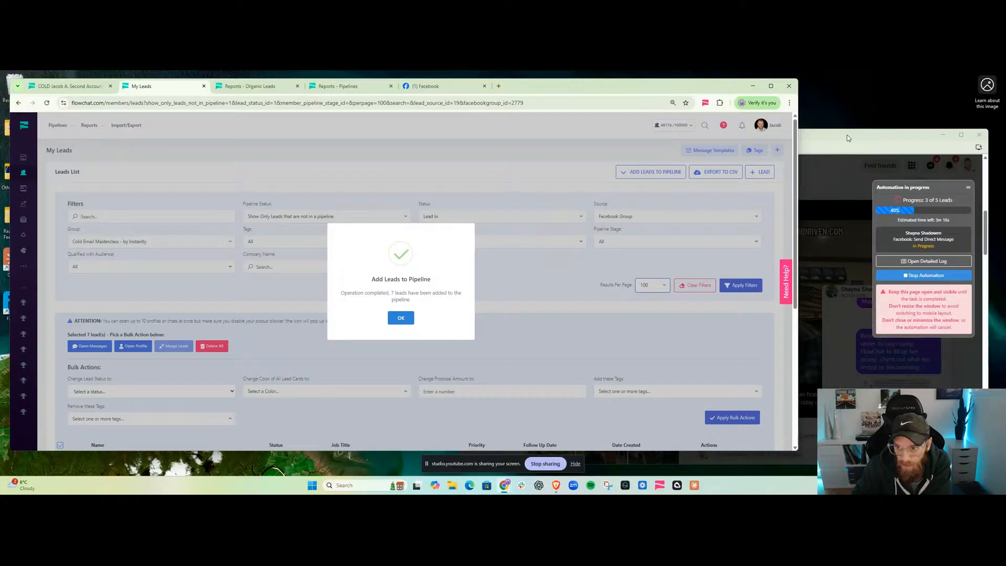
# - Dismiss the add-leads notice, close the My Leads page, and return to the Second Account #2 pipeline board without its automation notice
pyautogui.click(852, 371)
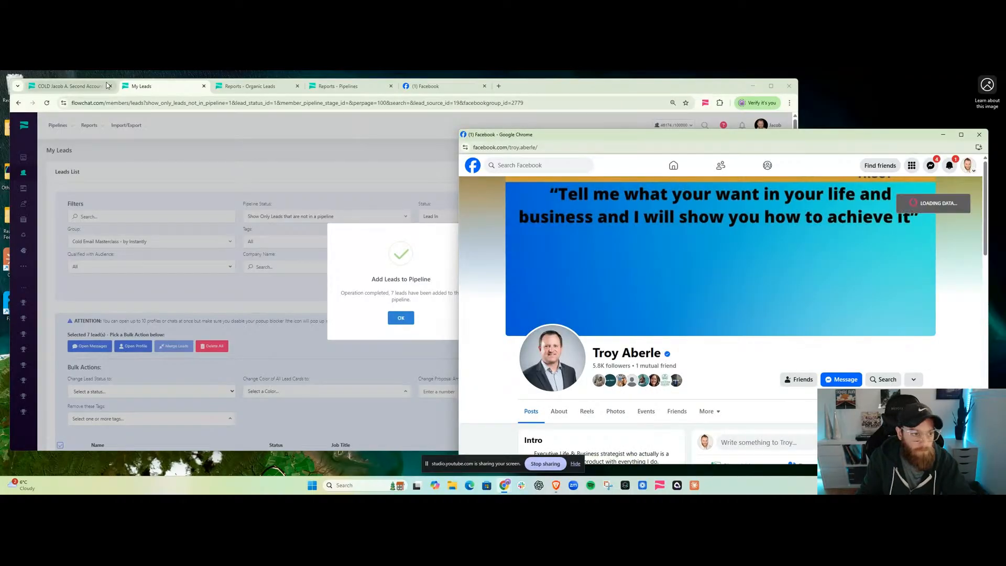
pyautogui.click(164, 88)
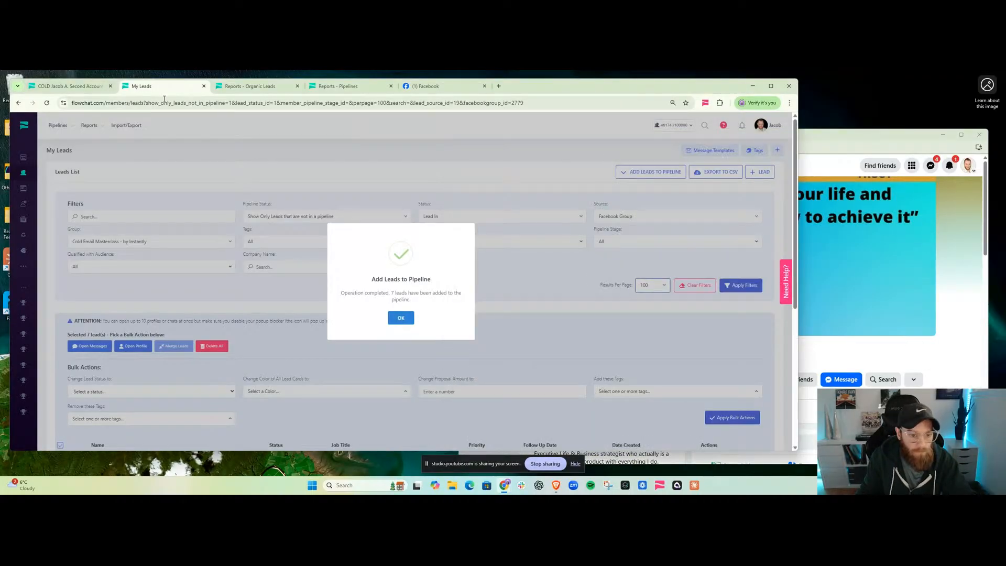
pyautogui.click(401, 318)
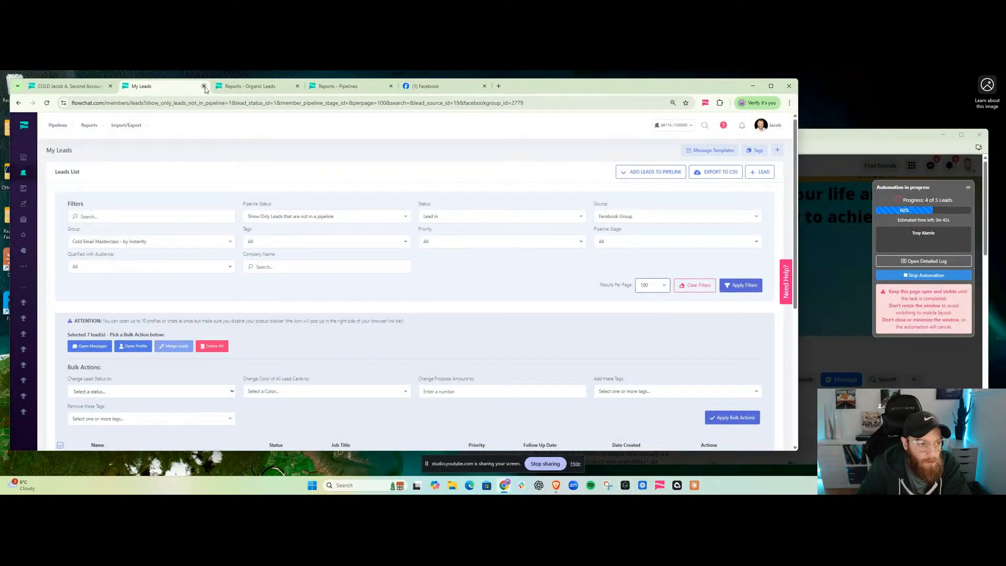
pyautogui.click(205, 86)
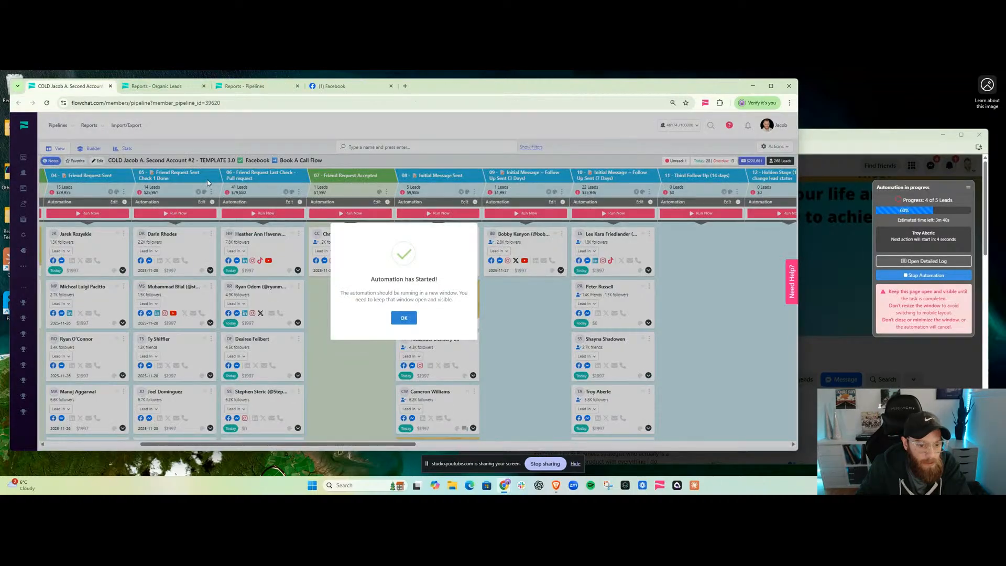
pyautogui.click(405, 318)
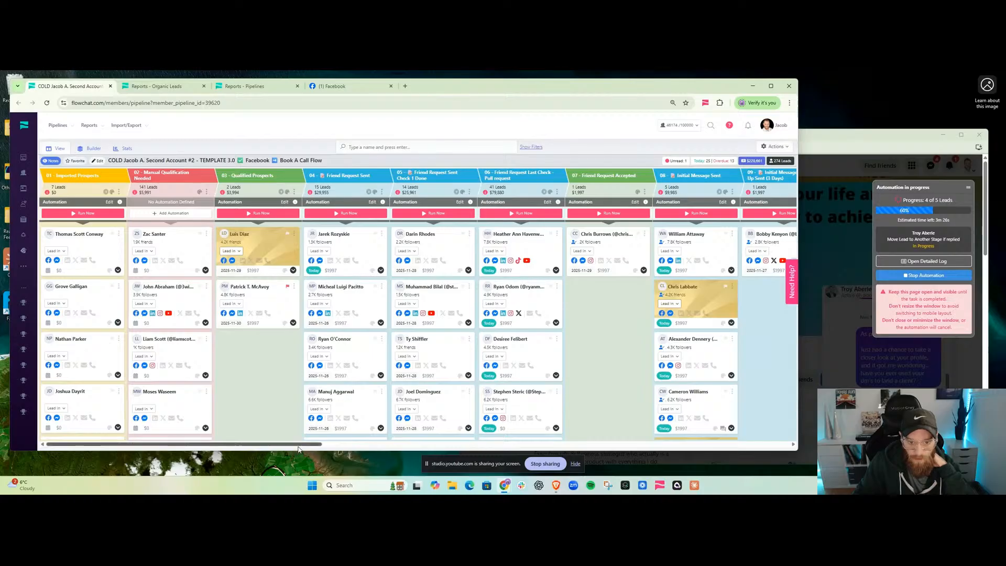
# - Open the automation settings of the pipeline's Initial Message – Follow Up Sent (7 Days) stage
pyautogui.moveTo(300, 444); pyautogui.dragTo(465, 446)
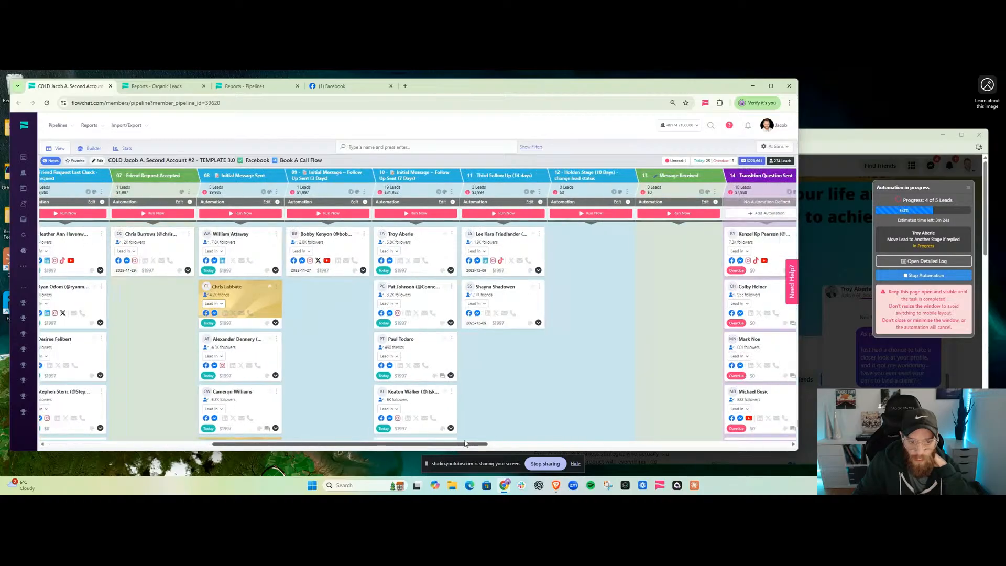
pyautogui.click(452, 192)
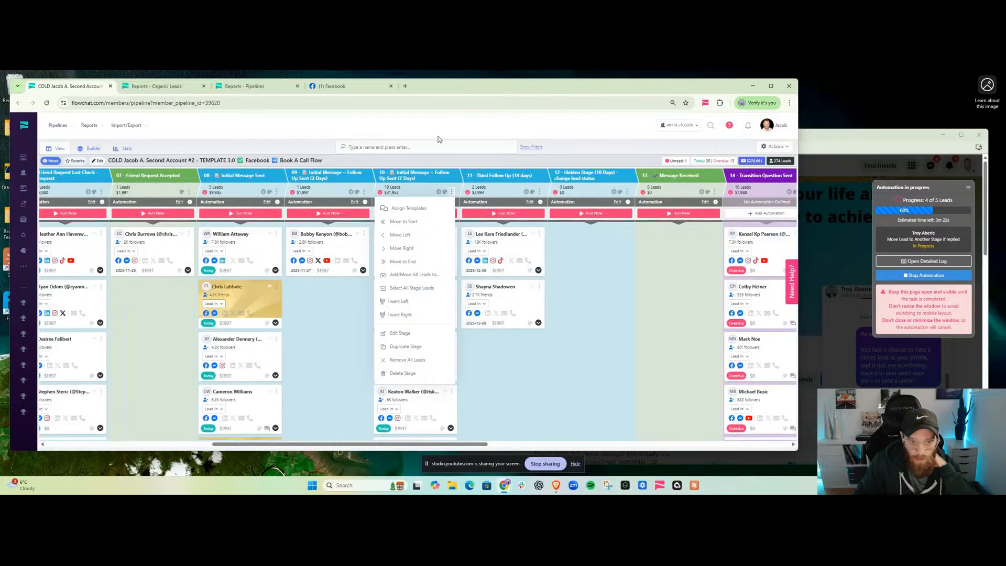
pyautogui.click(441, 204)
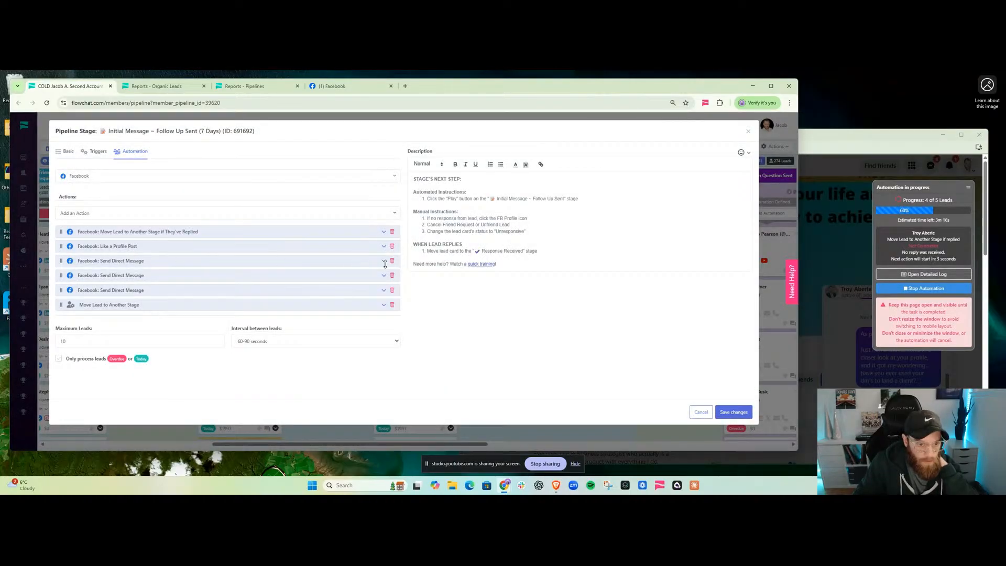
# - Examine the message templates of the stage's three Facebook Send Direct Message actions and close the settings without saving
pyautogui.click(384, 261)
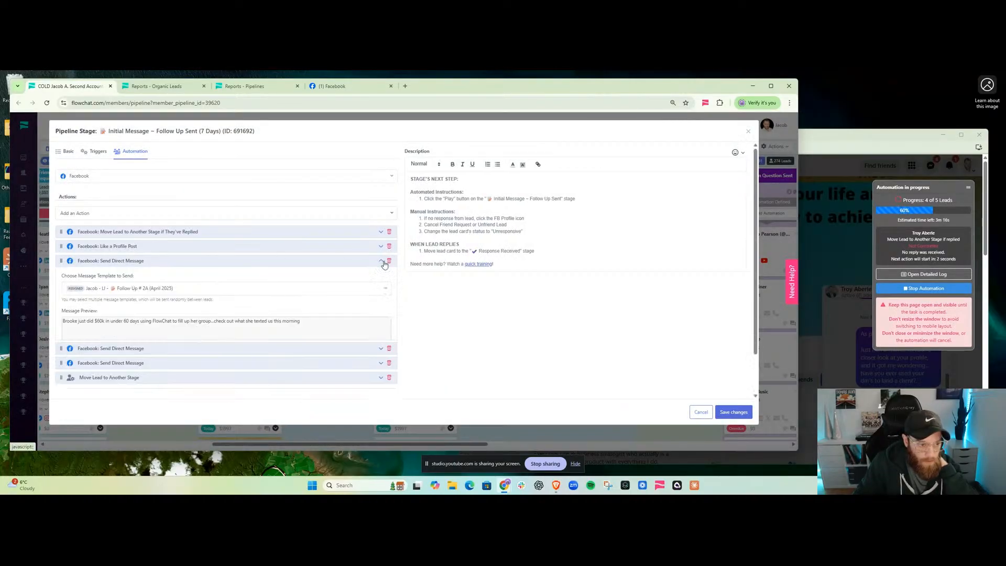
pyautogui.scroll(-2, 341, 251)
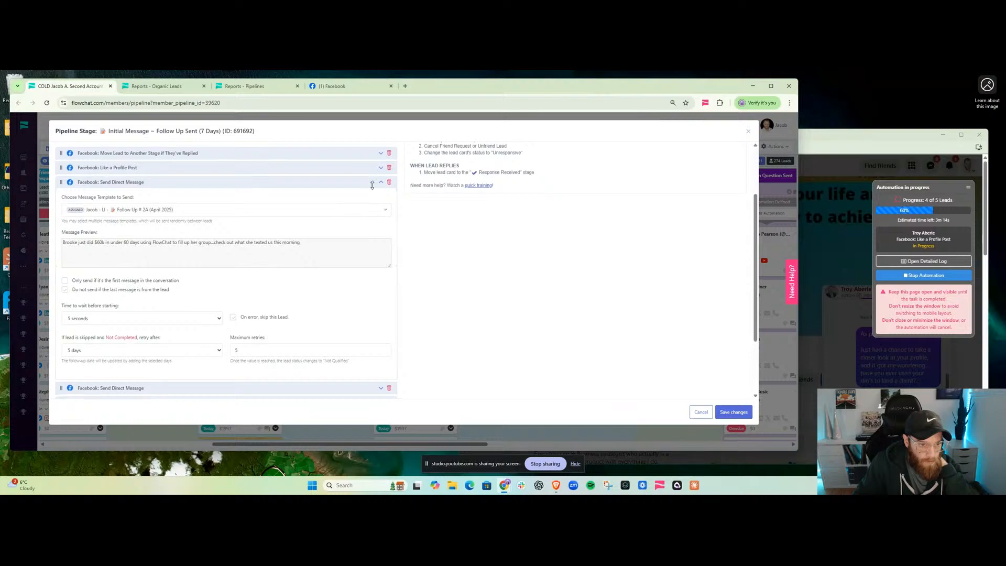
pyautogui.click(382, 183)
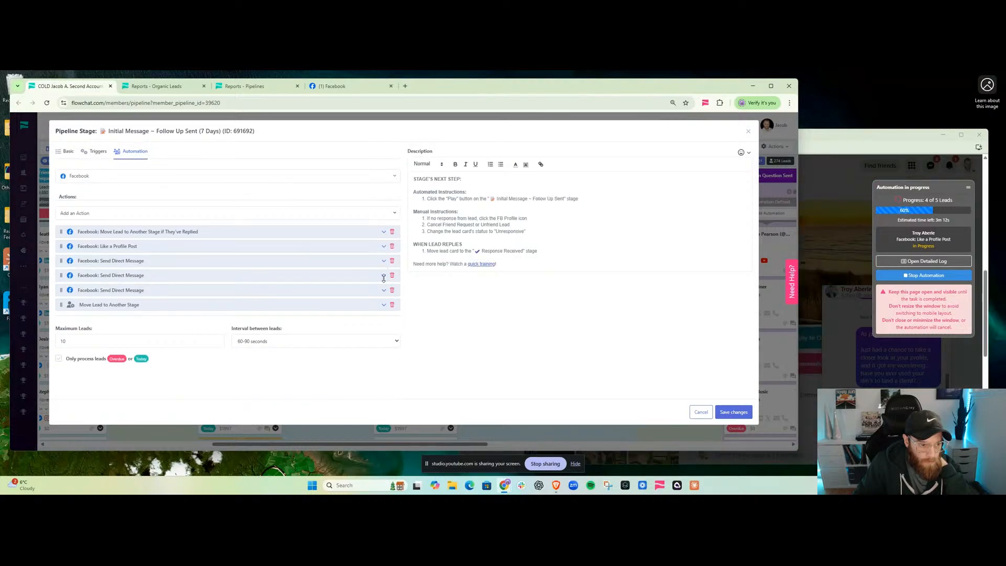
pyautogui.click(384, 277)
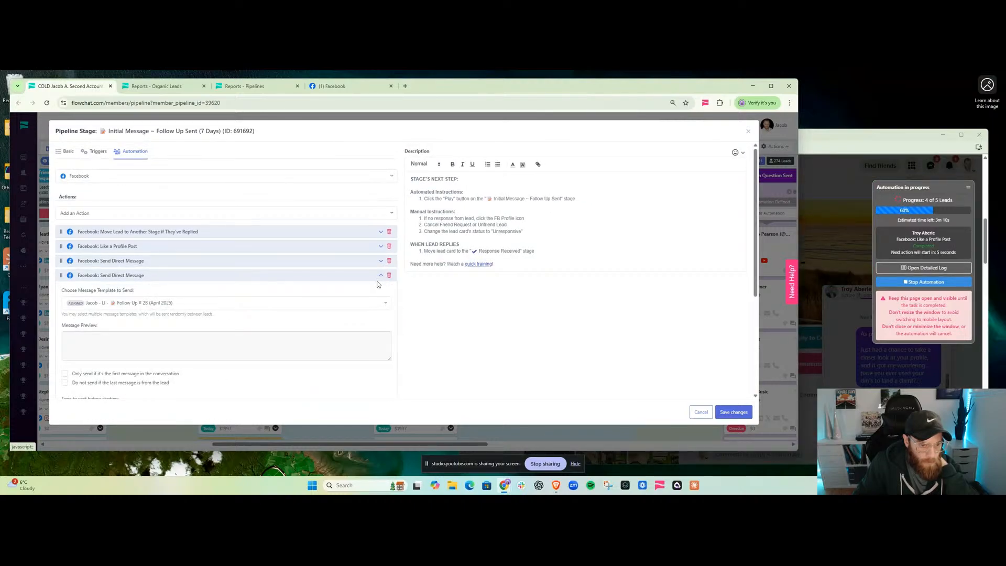
pyautogui.click(380, 279)
pyautogui.click(381, 289)
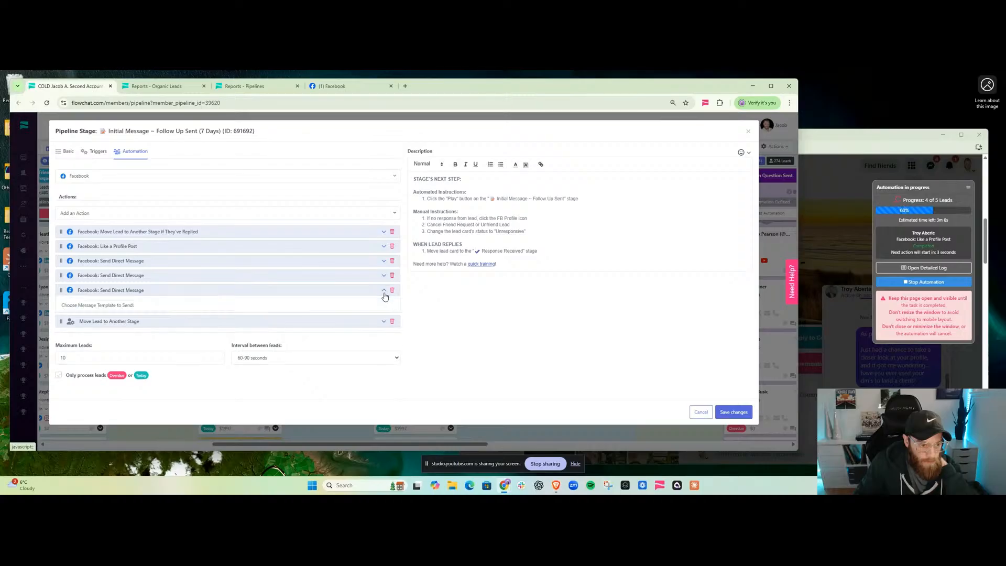
pyautogui.scroll(-3, 281, 306)
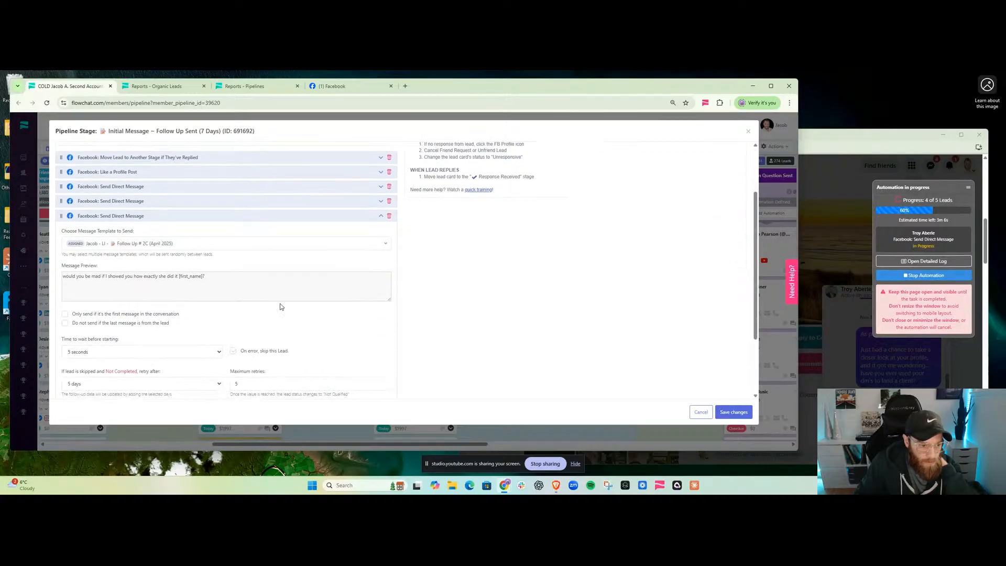
pyautogui.click(382, 211)
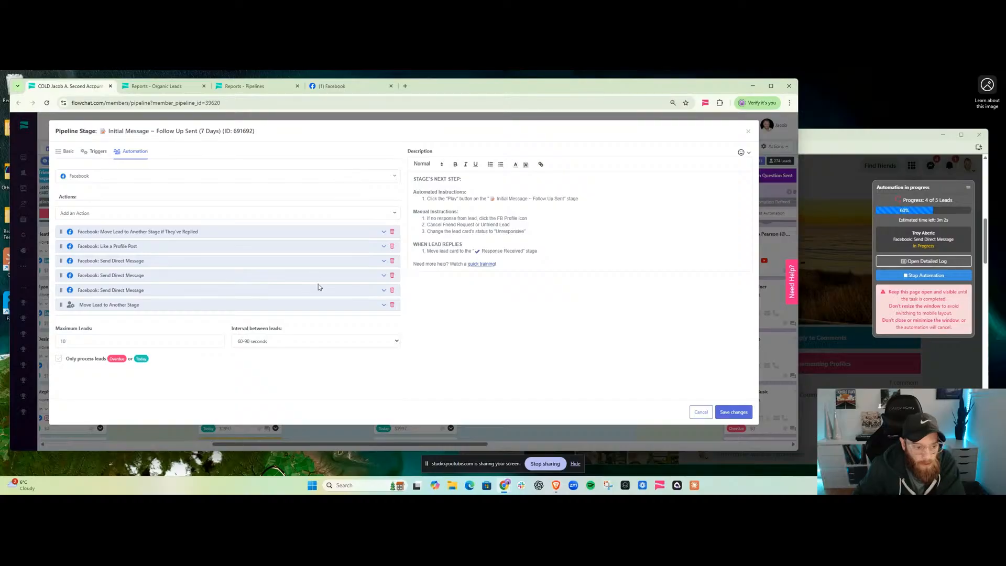
pyautogui.click(701, 412)
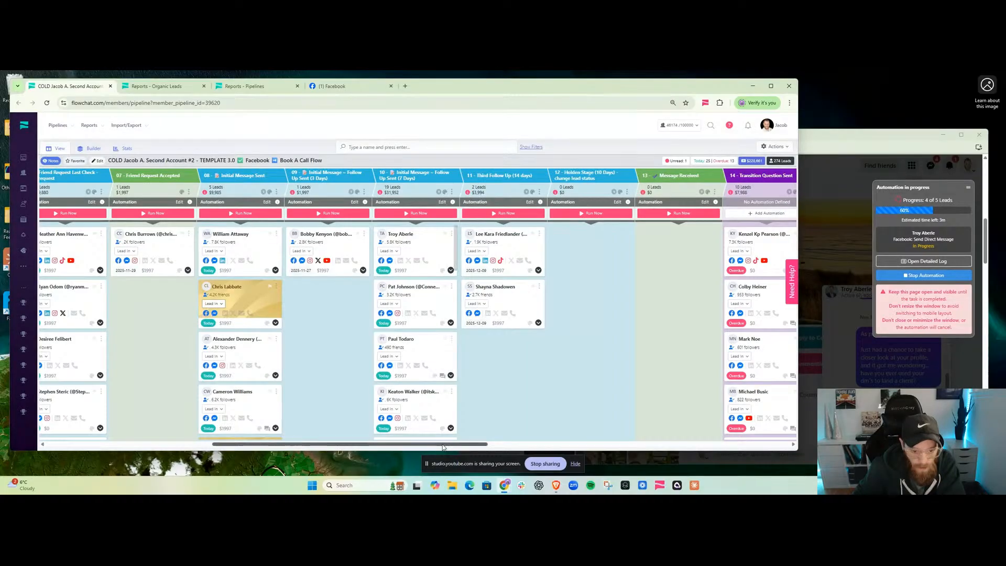
# - Look through the remaining pipeline stages and open the Messenger conversation of a lead in stage 23, Already A FlowChat User or In Network
pyautogui.moveTo(445, 447); pyautogui.dragTo(559, 446)
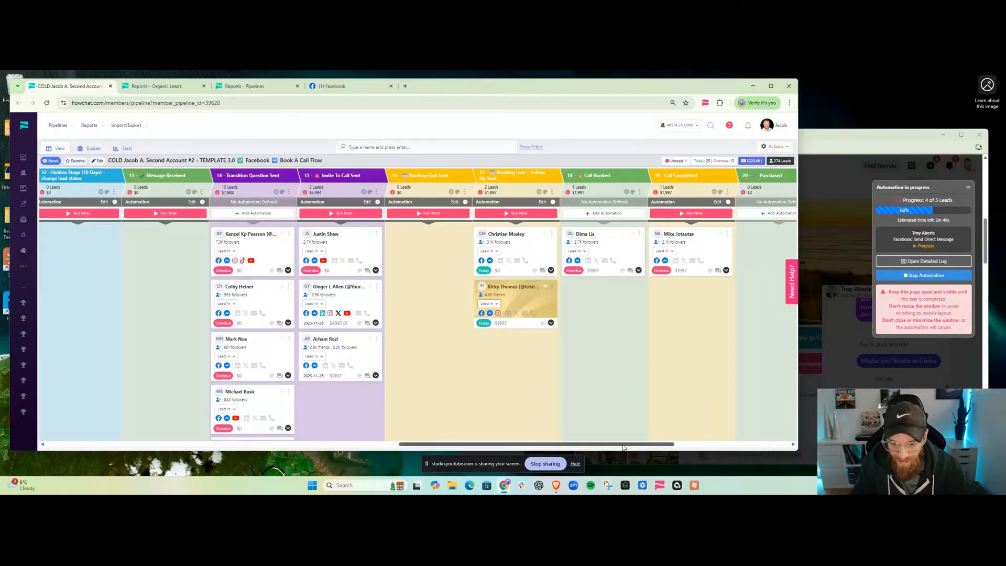
pyautogui.moveTo(625, 444); pyautogui.dragTo(738, 445)
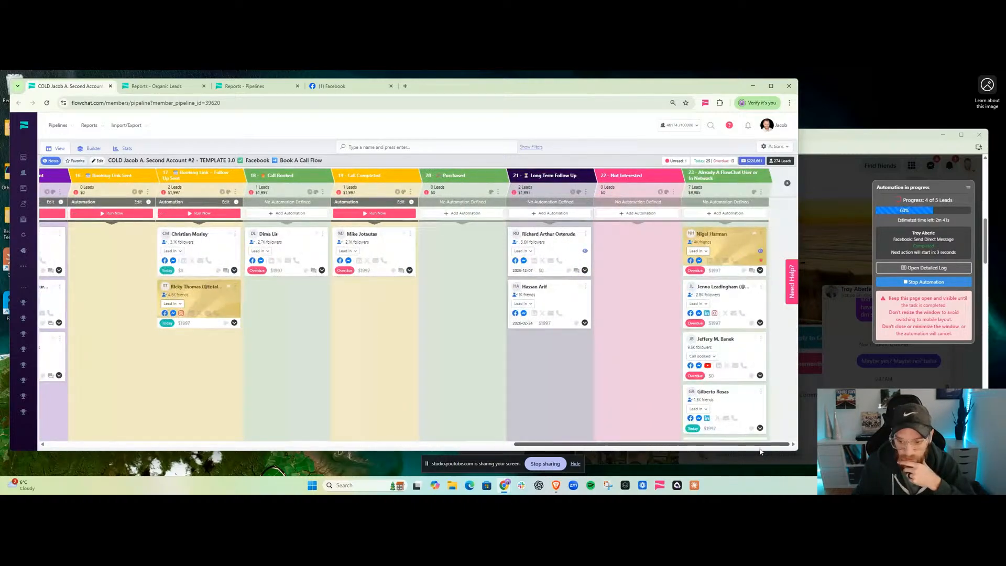
pyautogui.click(700, 419)
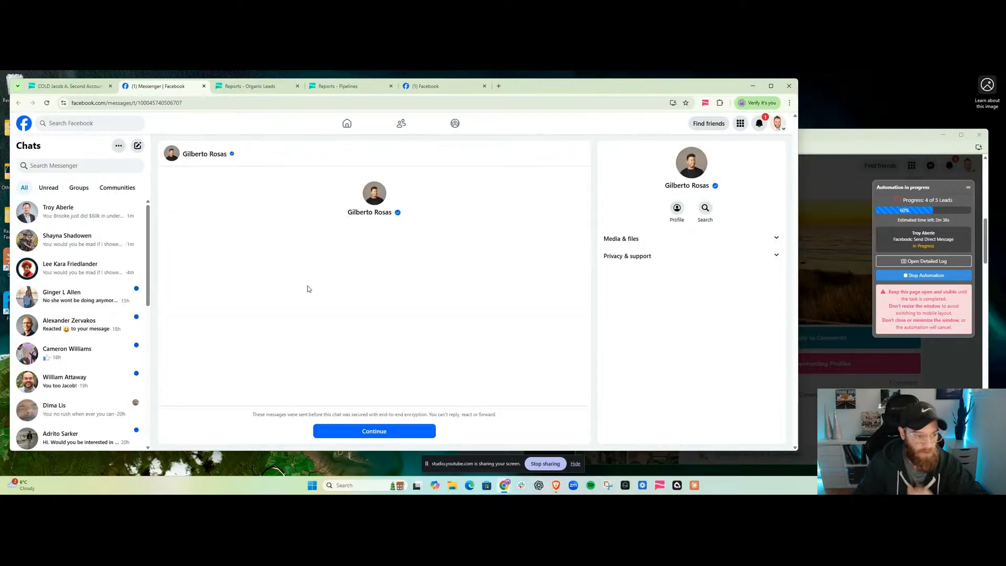
pyautogui.click(361, 436)
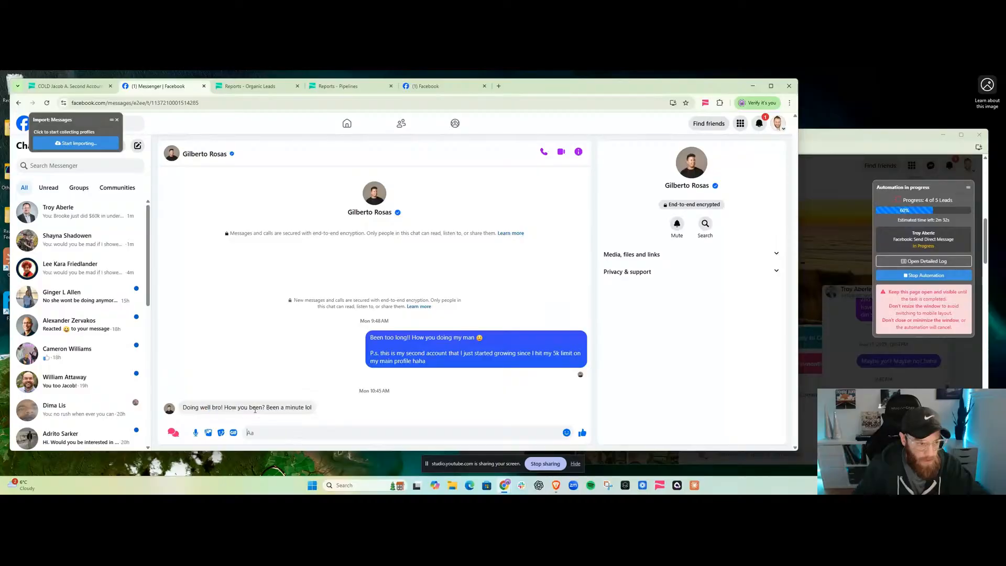
# - Read the Messenger conversations of three recent contacts in the Initial Message Sent stage to check their replies
pyautogui.click(88, 324)
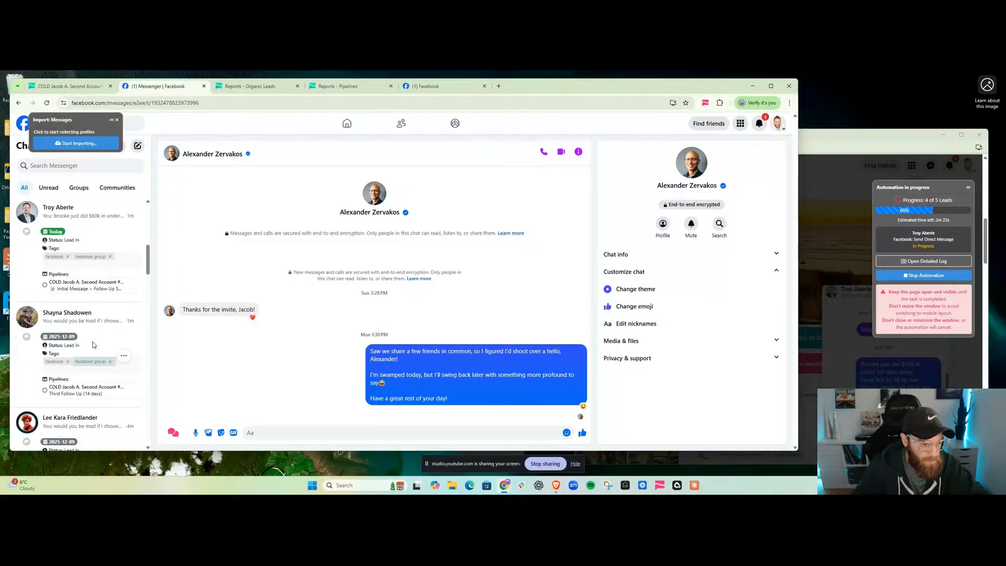
pyautogui.scroll(-8, 93, 345)
pyautogui.click(64, 348)
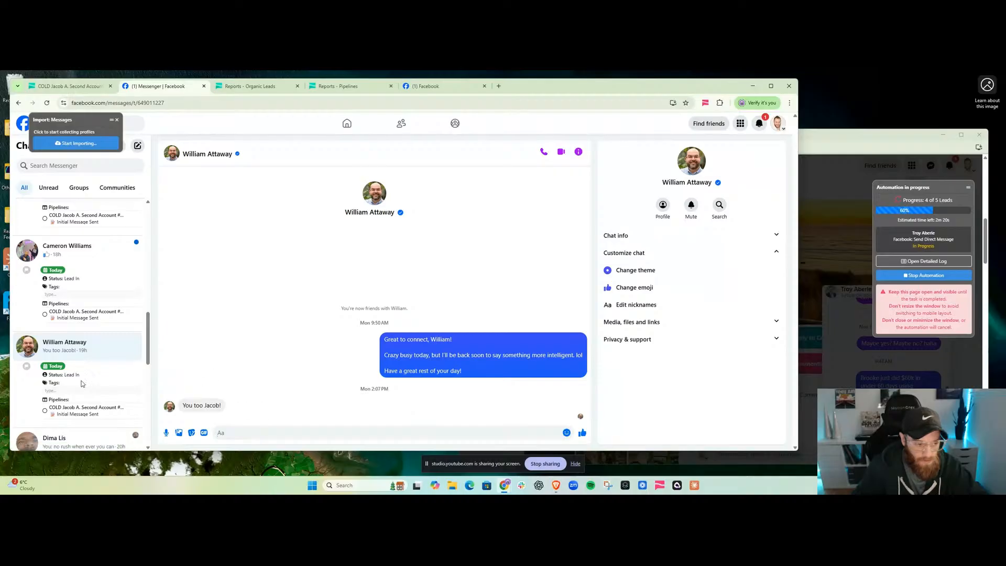
pyautogui.scroll(-3, 77, 368)
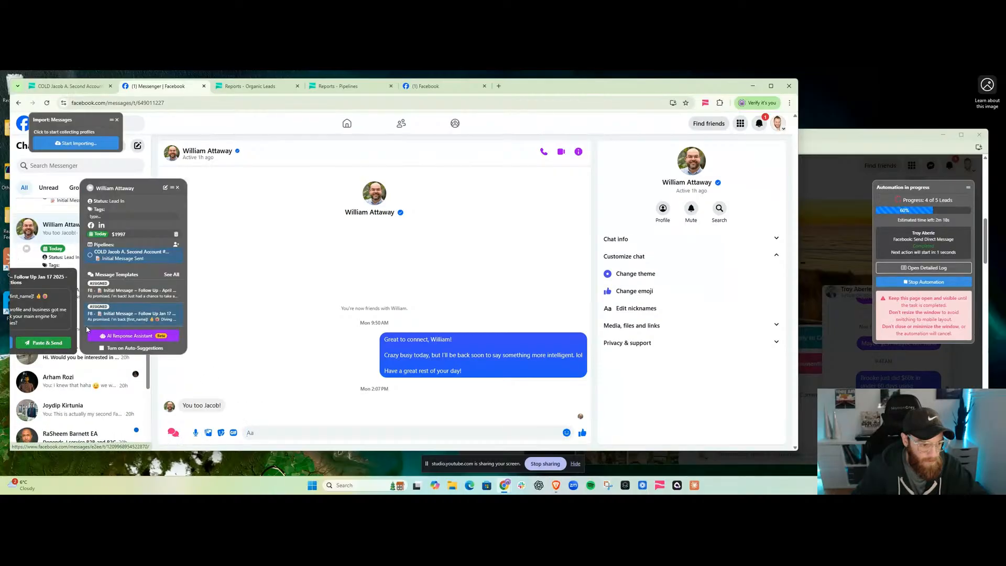
pyautogui.scroll(3, 63, 336)
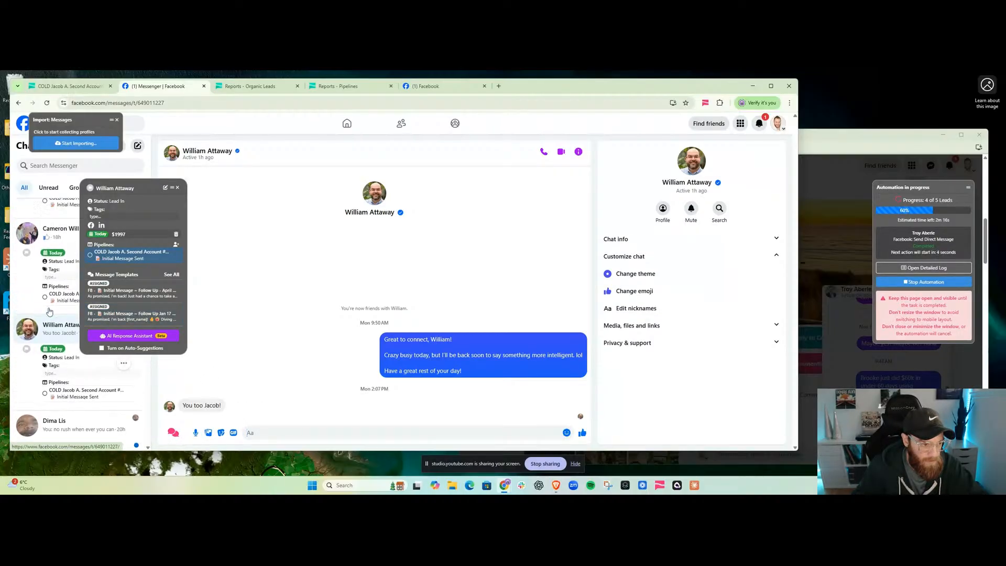
pyautogui.scroll(2, 50, 315)
pyautogui.click(55, 335)
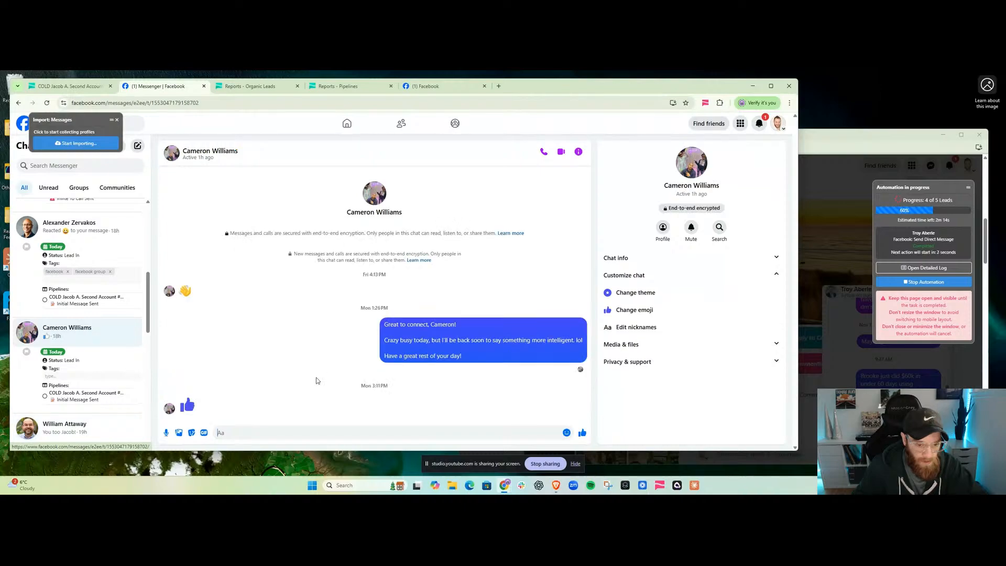
# - Open the Messenger conversation of the lead in the Invite To Call Sent stage and react to the latest message with a heart
pyautogui.scroll(3, 65, 277)
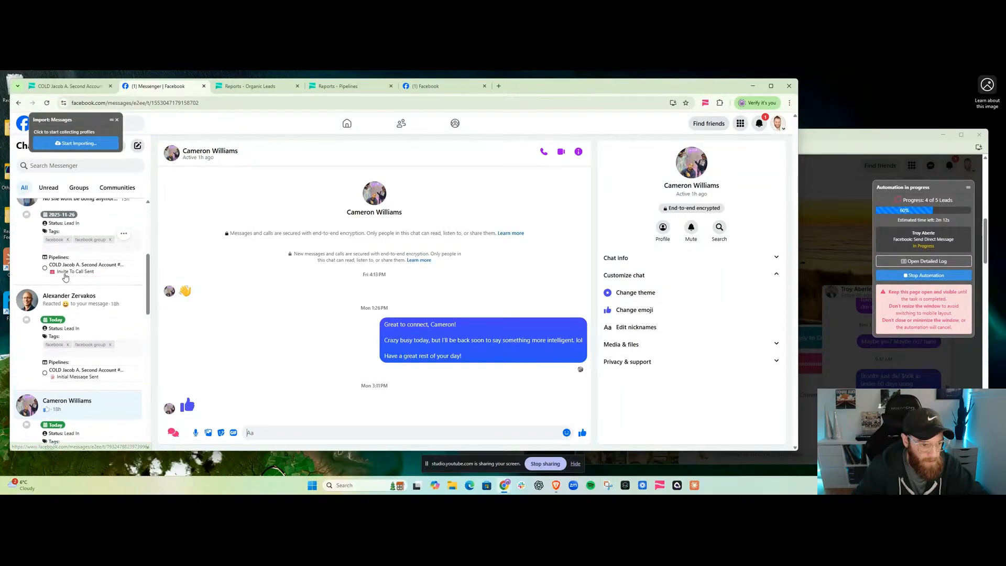
pyautogui.scroll(2, 65, 277)
pyautogui.click(63, 277)
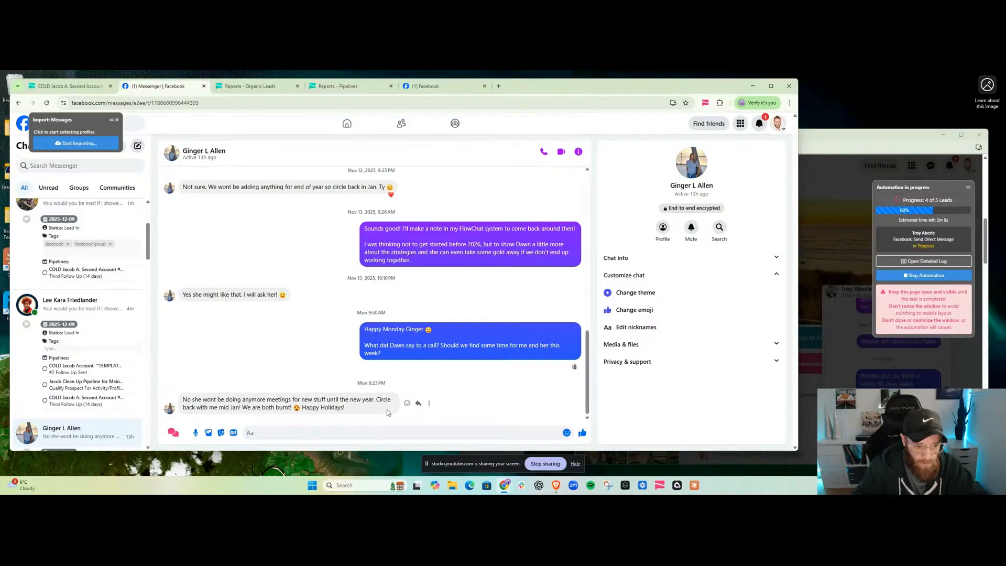
pyautogui.click(407, 403)
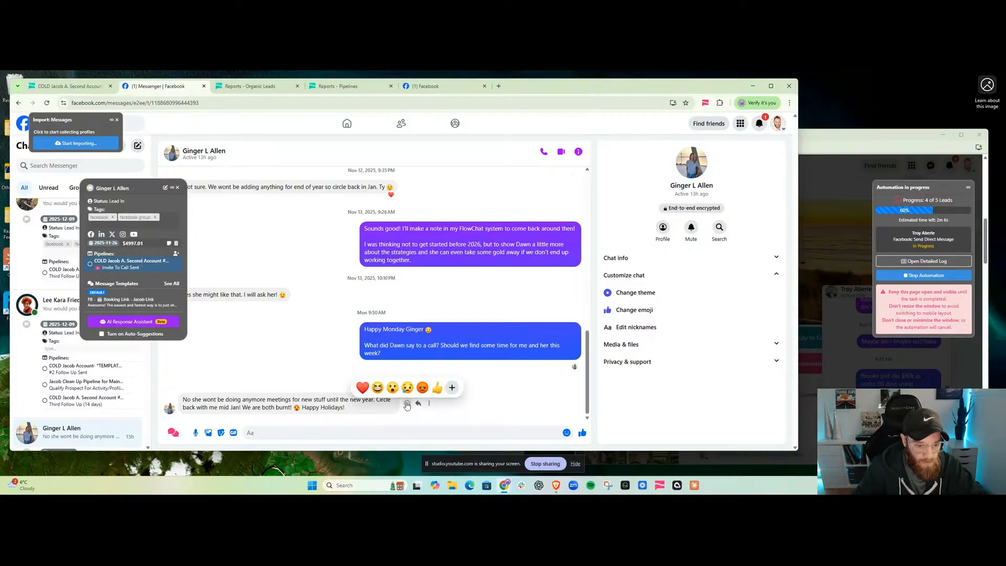
pyautogui.click(363, 387)
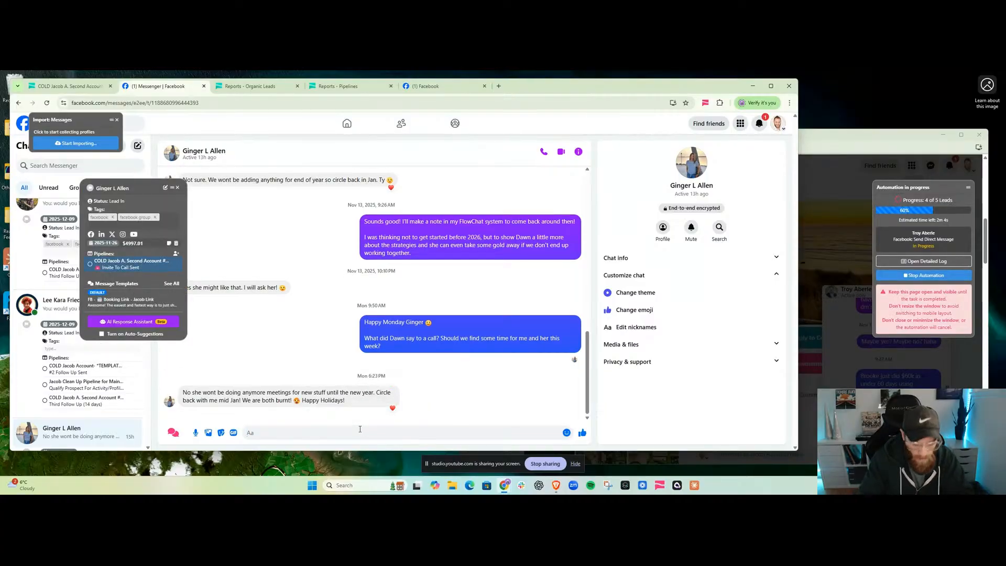
# - Begin the reply with "totally understand and will do! Have a great Holiday season :)" and add a line break
pyautogui.write('totally understand and will do! Have a g')
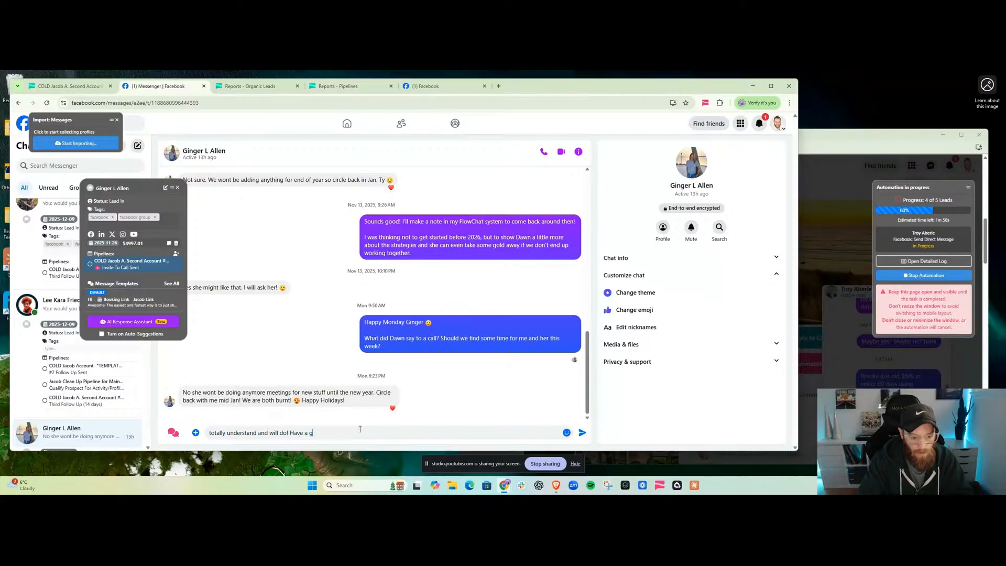
pyautogui.write('reat Hol')
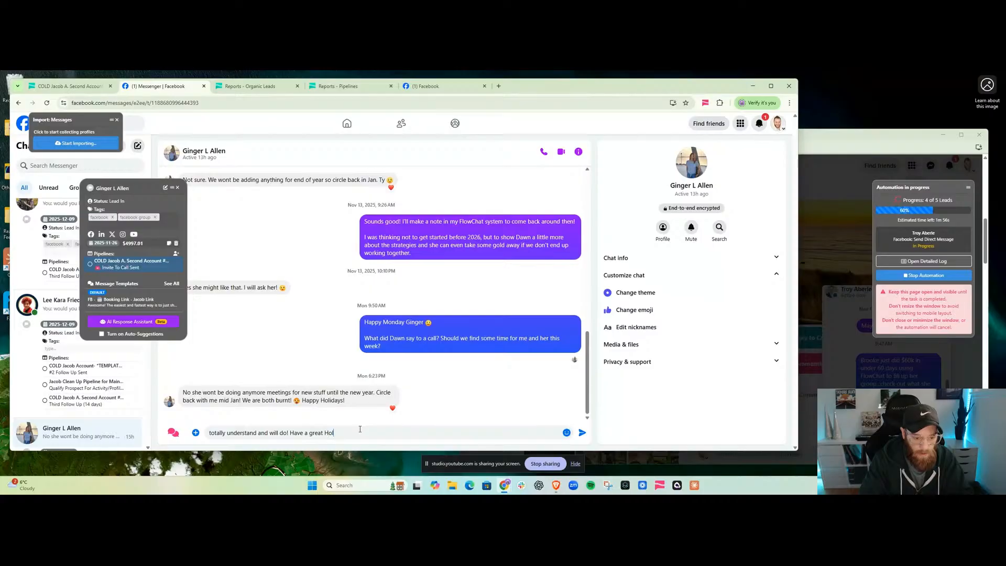
pyautogui.write('iday season')
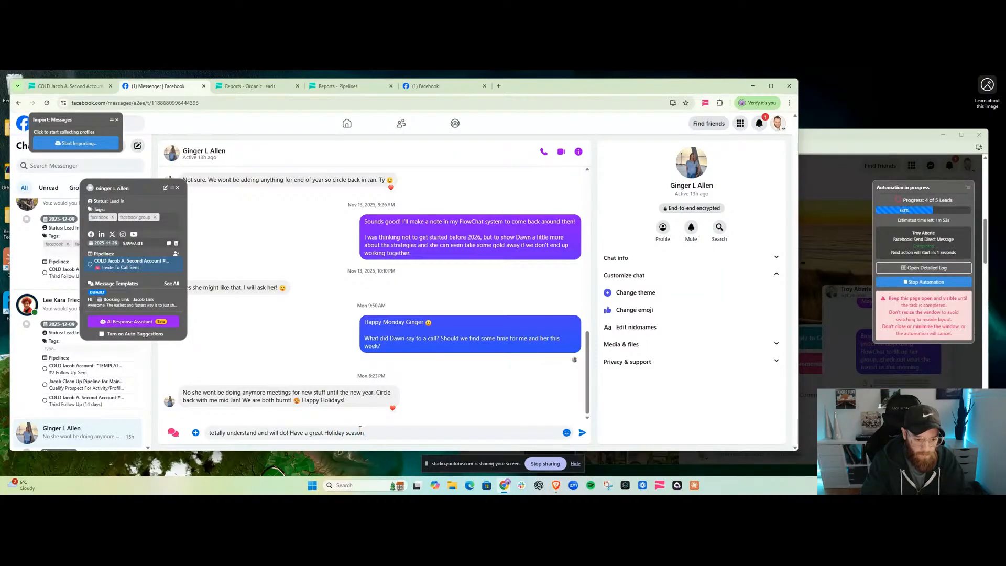
pyautogui.write(' :)')
pyautogui.hotkey('shift', 'Return')
# - Add "I might sprinkle some golden nuggets your way while we wait haha - no need to respond to them," to the reply
pyautogui.write('I might sprinkle')
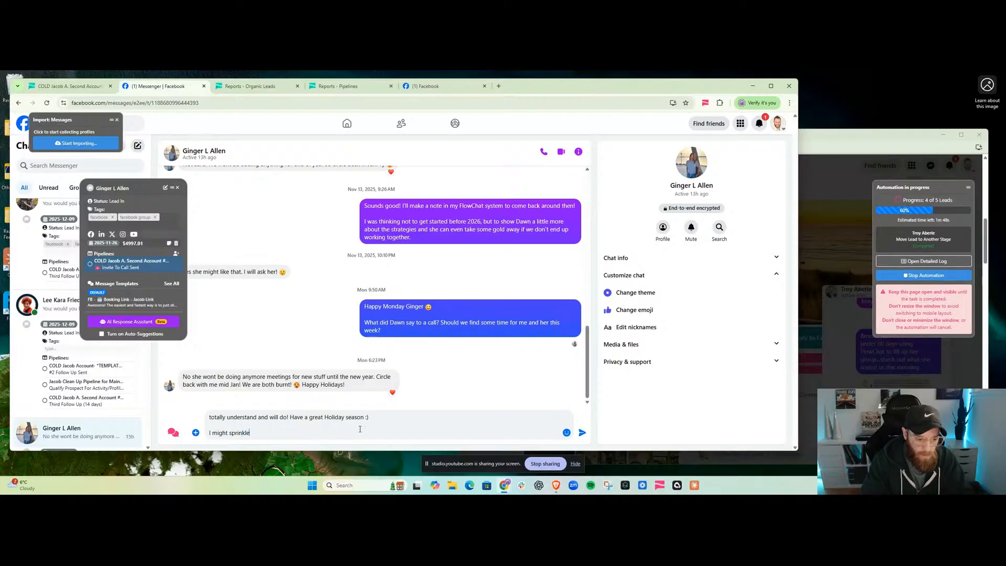
pyautogui.write(' some golden nuggets your way while we wait')
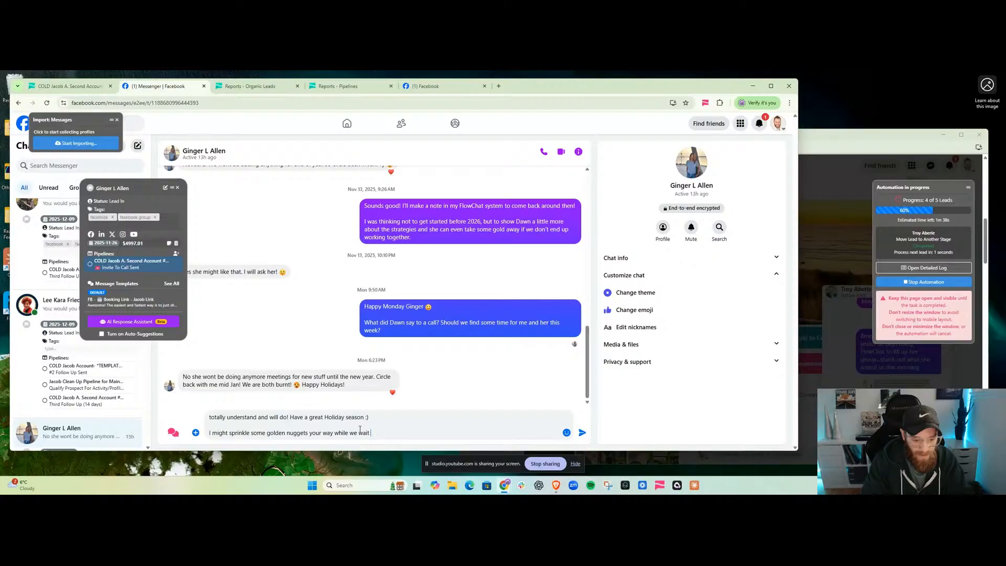
pyautogui.write('- no nee')
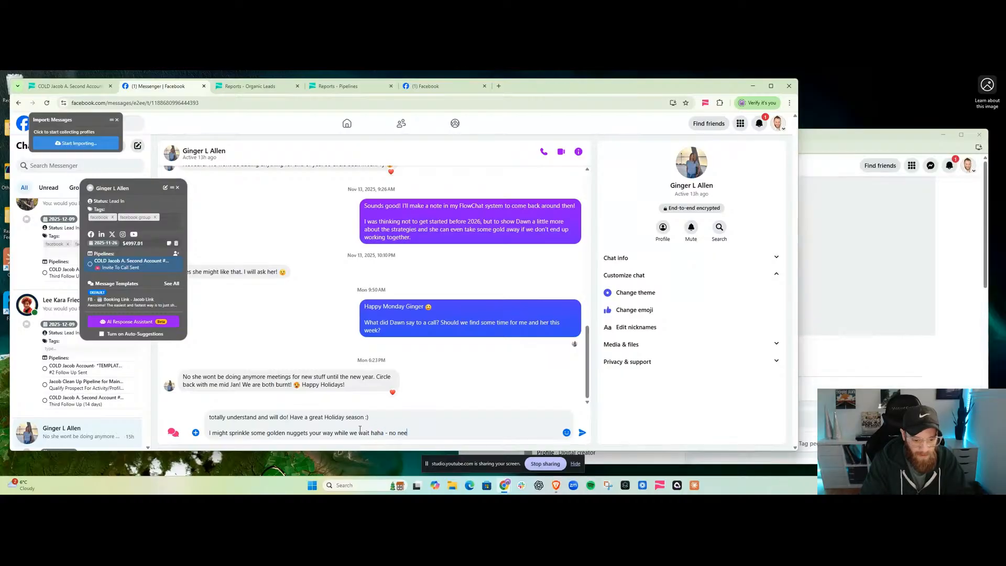
pyautogui.write('d to respond to them')
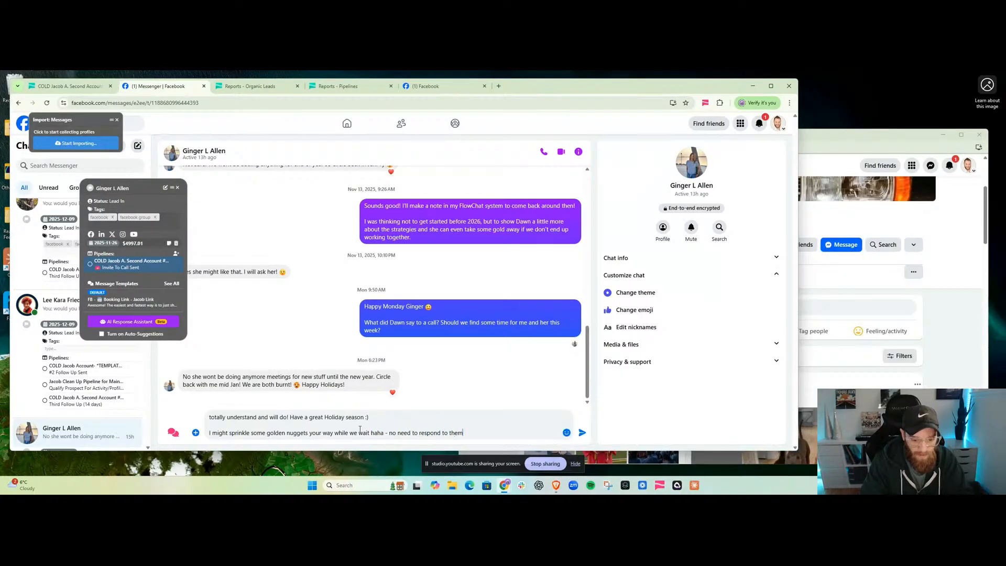
pyautogui.write(', jus')
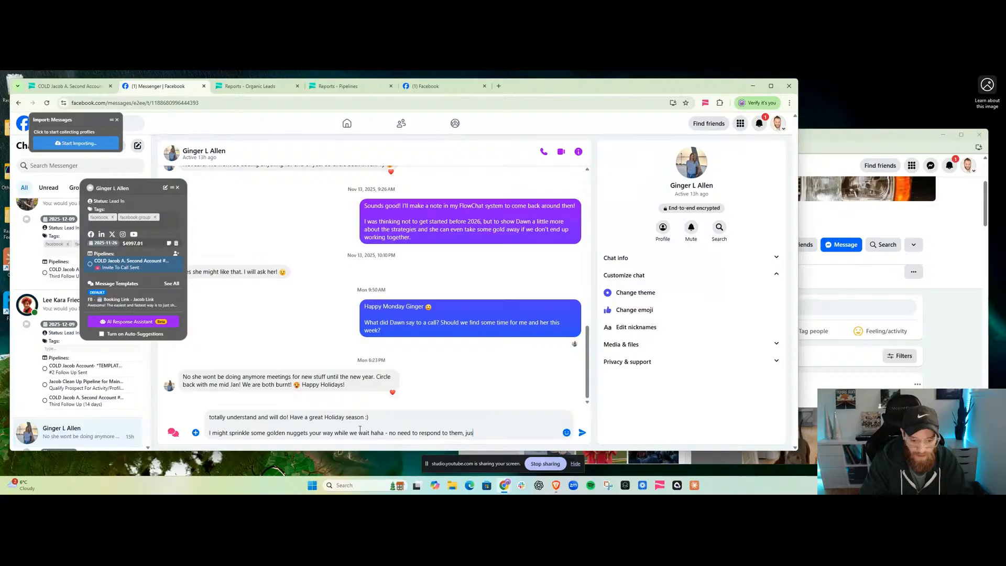
pyautogui.write('t')
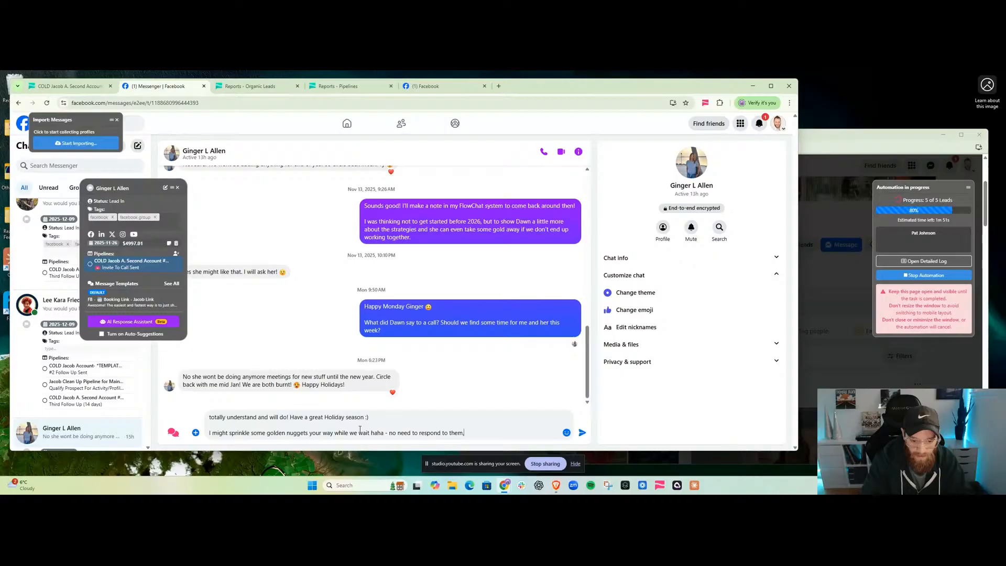
pyautogui.write(' ust')
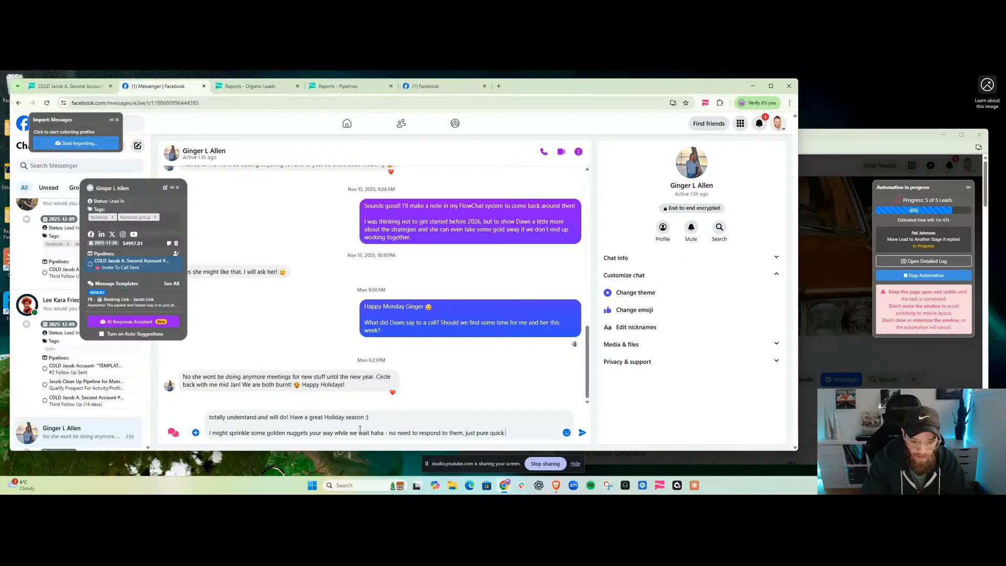
# - Finish with "just pure quick snack bite value that you can check on when you have a a spare 60 seconds or so haha" and send
pyautogui.press('BackSpace')
pyautogui.write('ck')
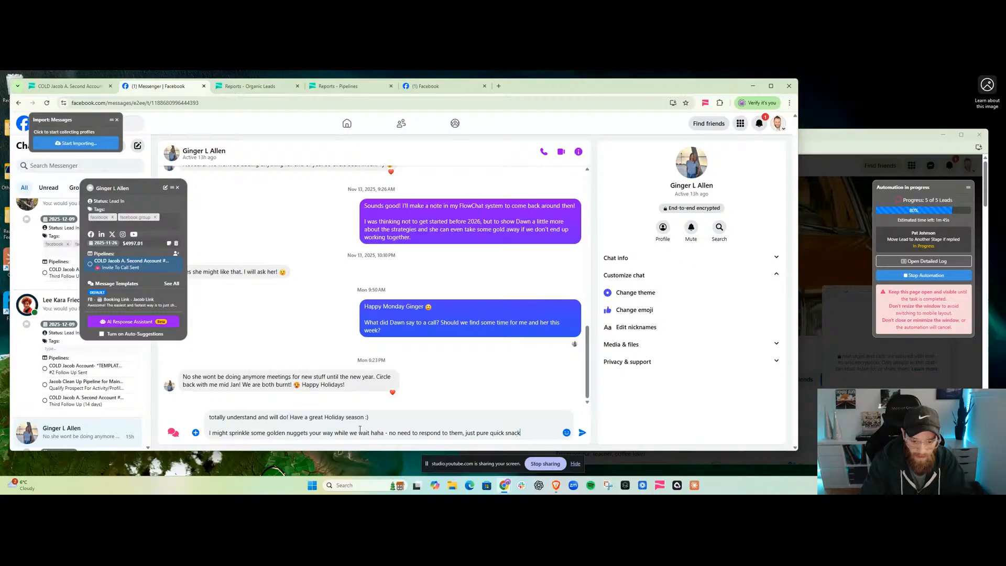
pyautogui.write(' bite ')
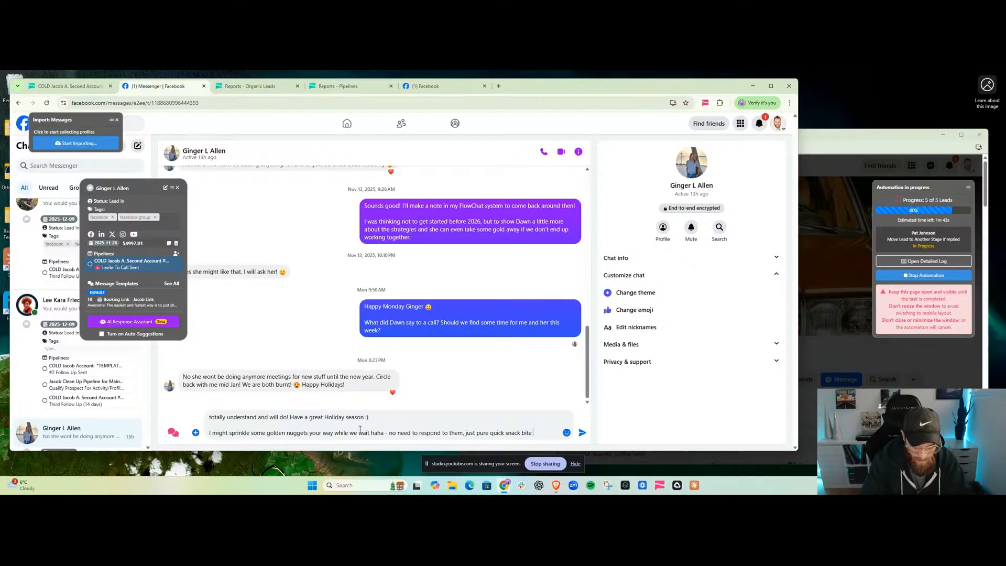
pyautogui.write('value')
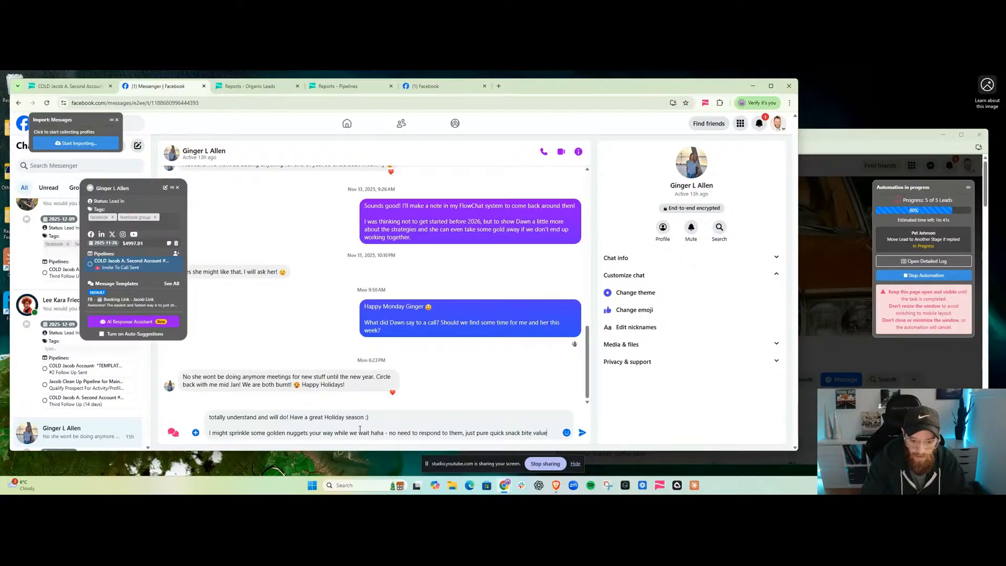
pyautogui.write(' that you can')
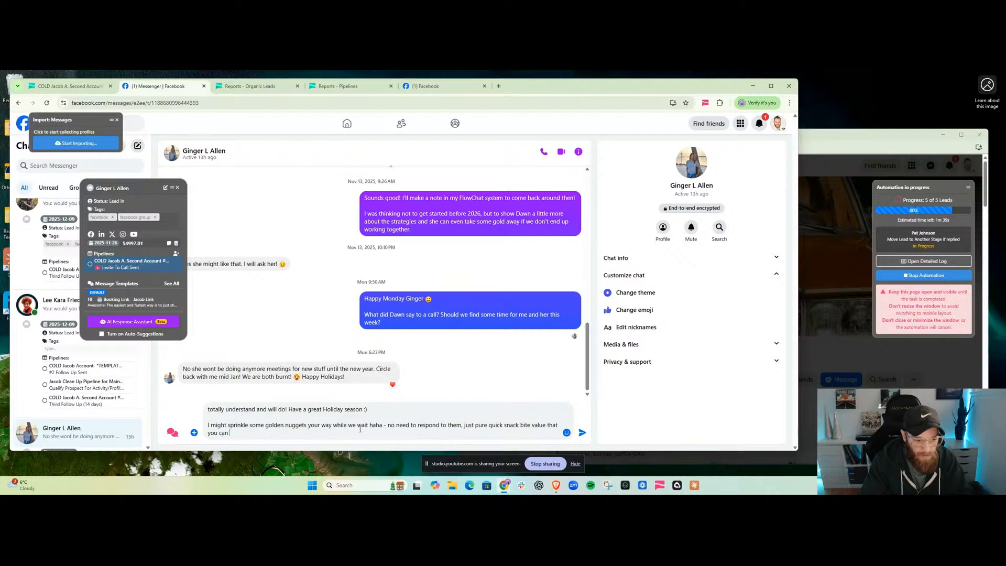
pyautogui.write(' check on when')
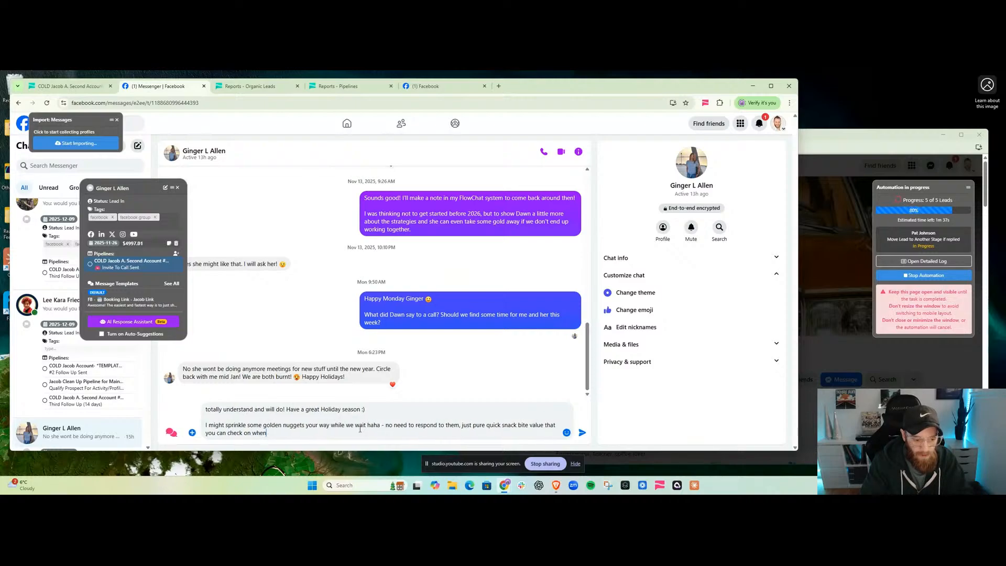
pyautogui.write(' you have a')
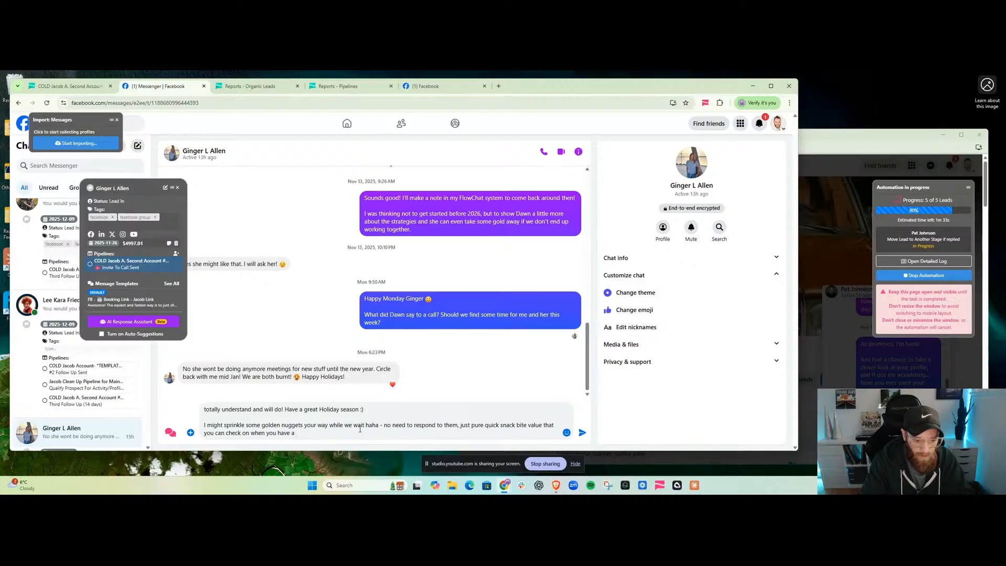
pyautogui.write(' fr spare')
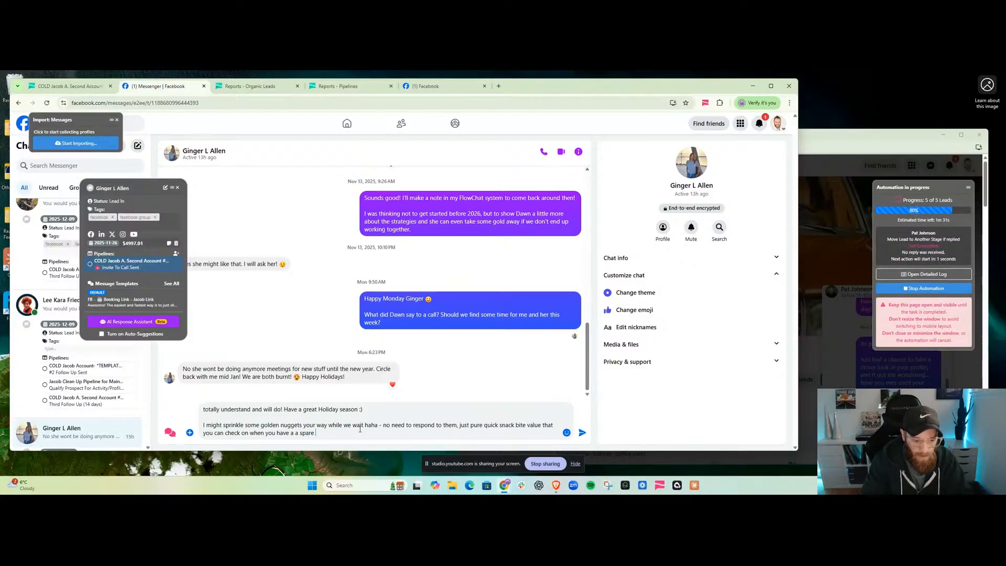
pyautogui.write(' 60 seconds or so')
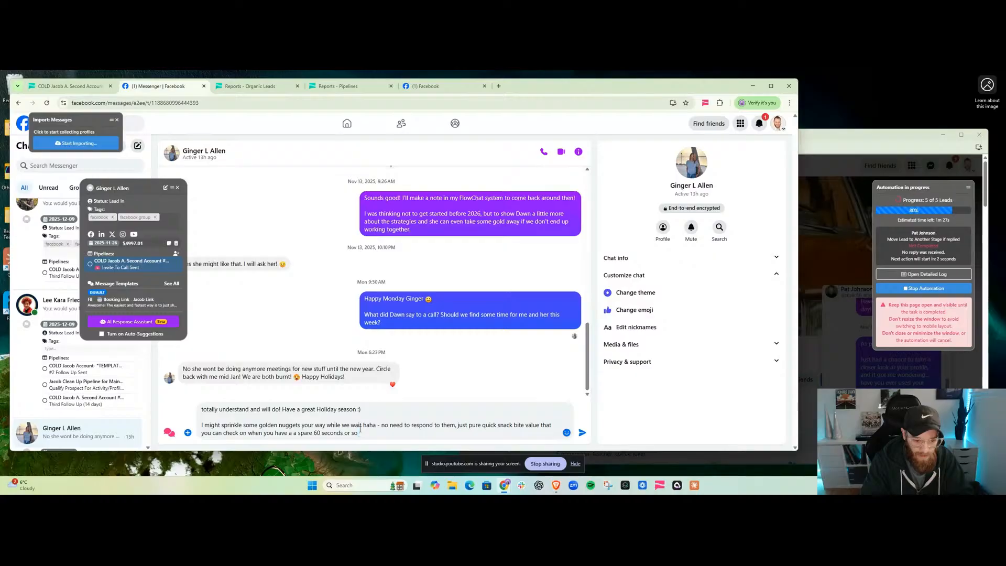
pyautogui.write(' haha')
pyautogui.press('Return')
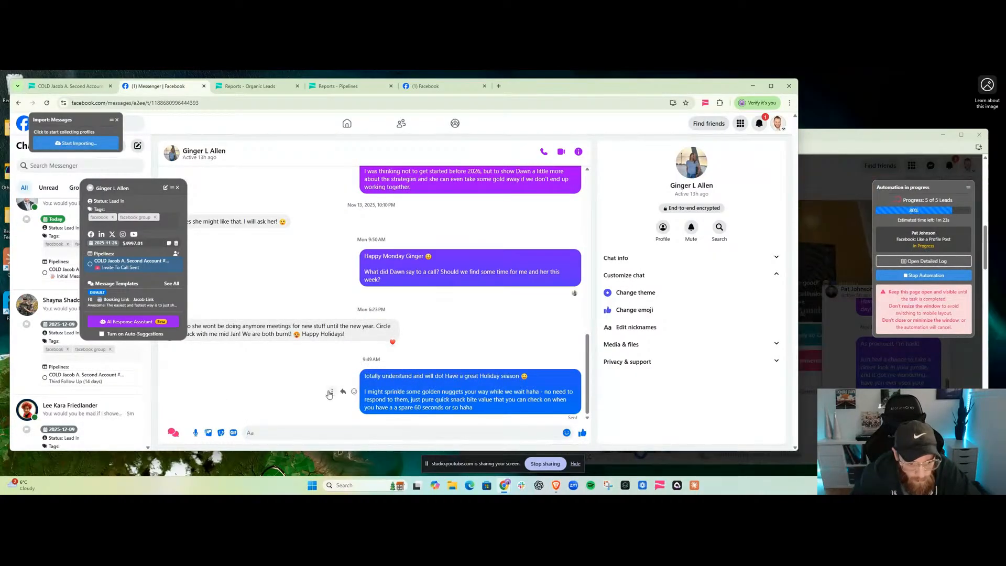
# - Search the GIF library for "happy holidays" and send the Snoopy Happy Holidays GIF in the conversation
pyautogui.click(233, 433)
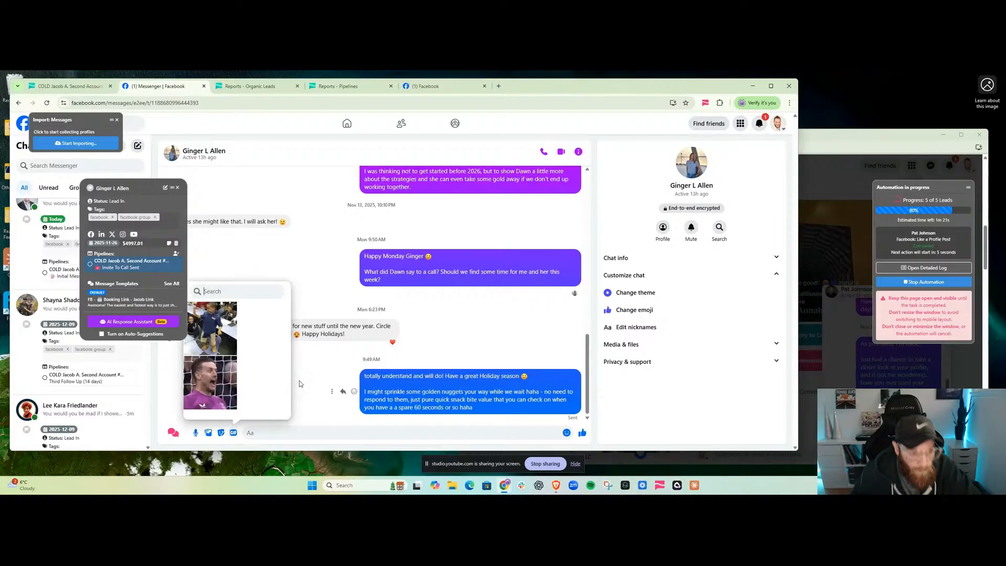
pyautogui.write('happy holi')
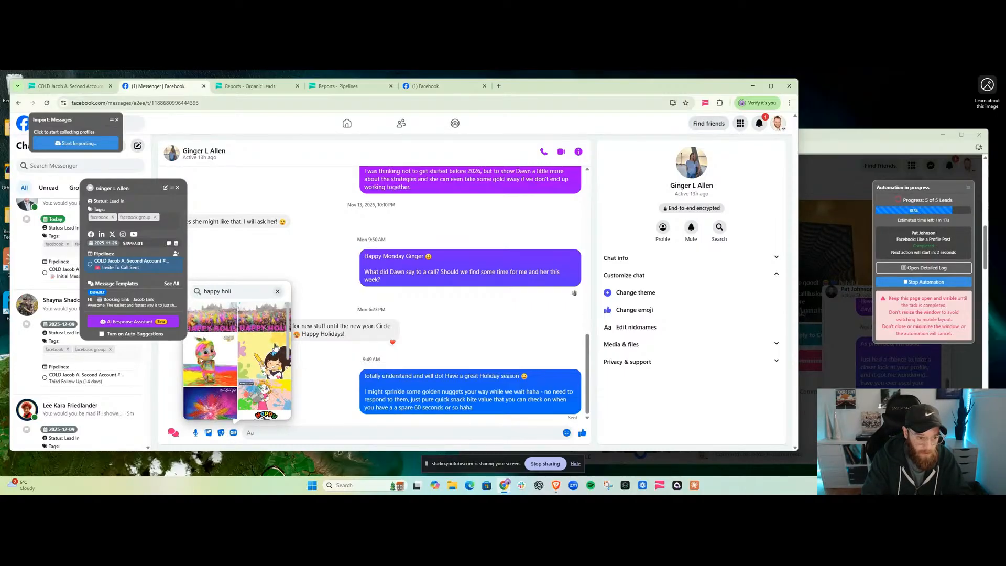
pyautogui.write('day')
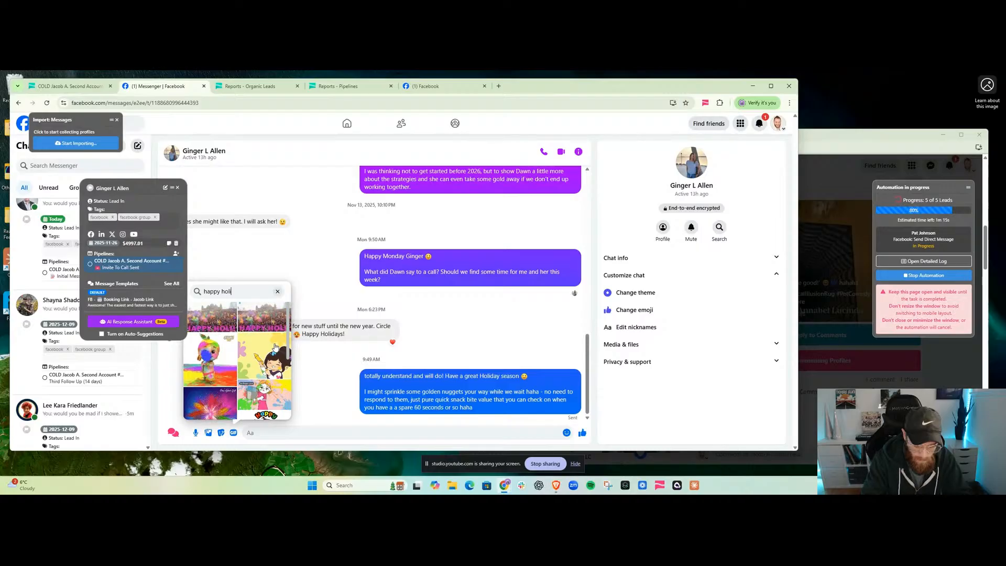
pyautogui.write('s')
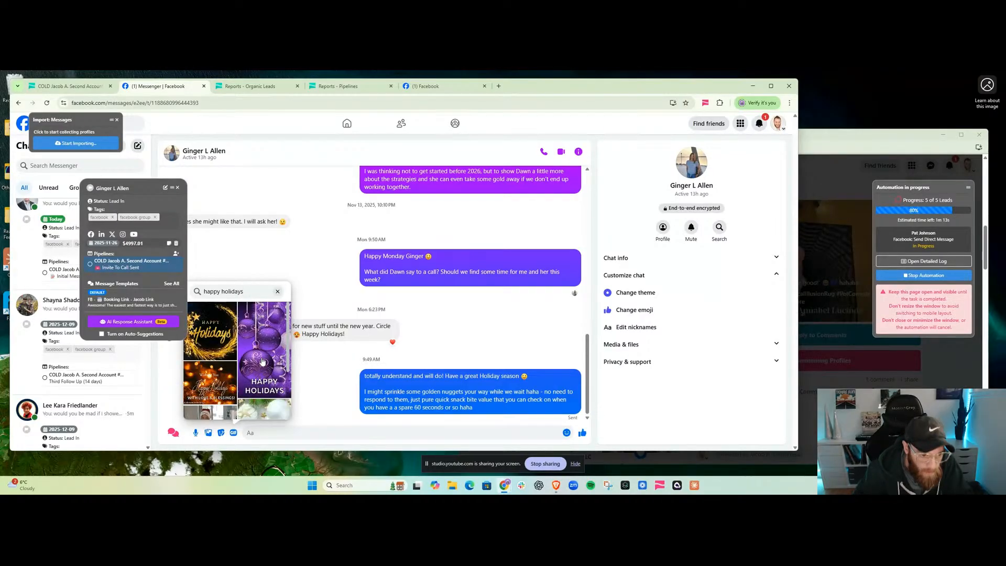
pyautogui.scroll(-5, 230, 346)
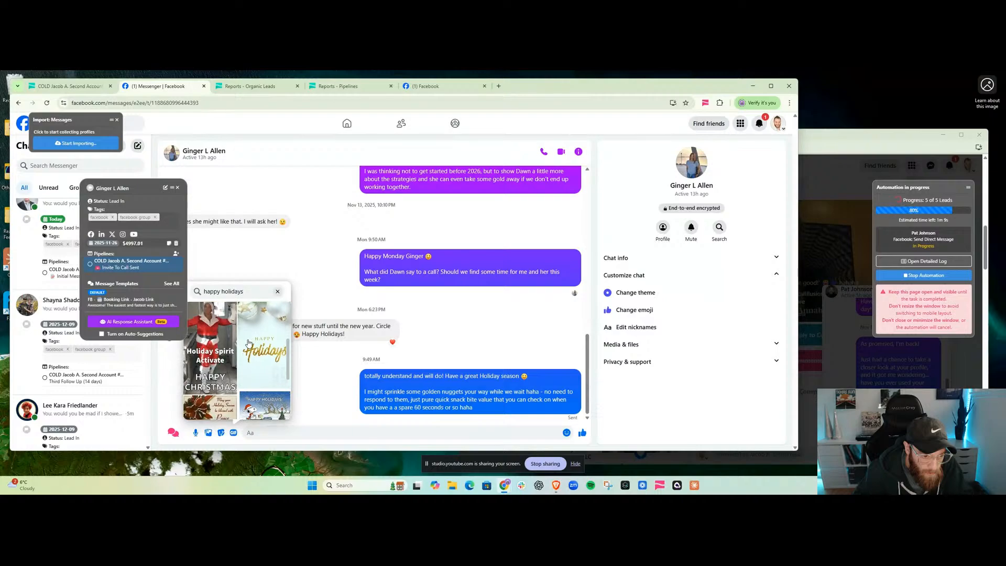
pyautogui.scroll(-3, 236, 346)
pyautogui.scroll(-1, 249, 342)
pyautogui.scroll(2, 257, 345)
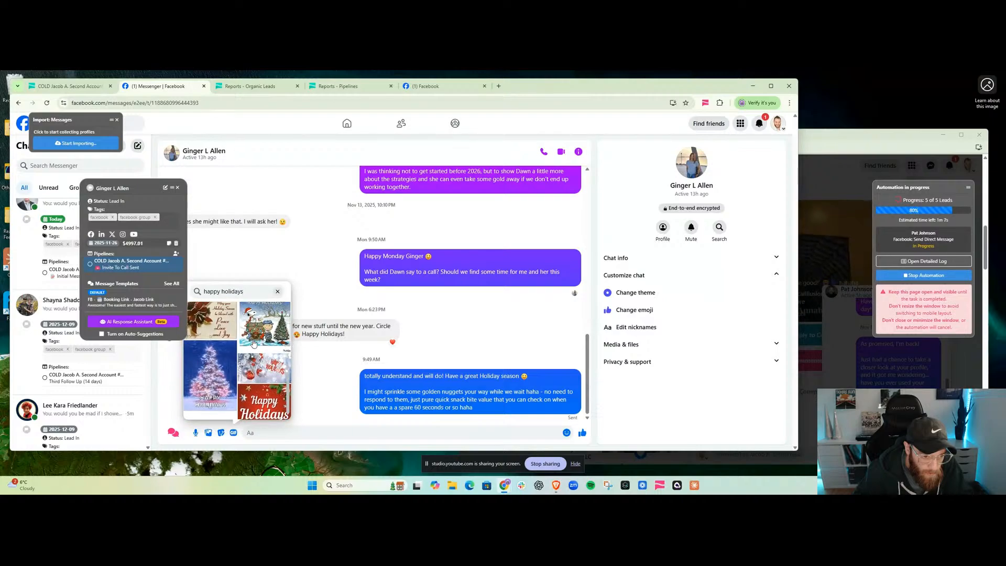
pyautogui.click(267, 344)
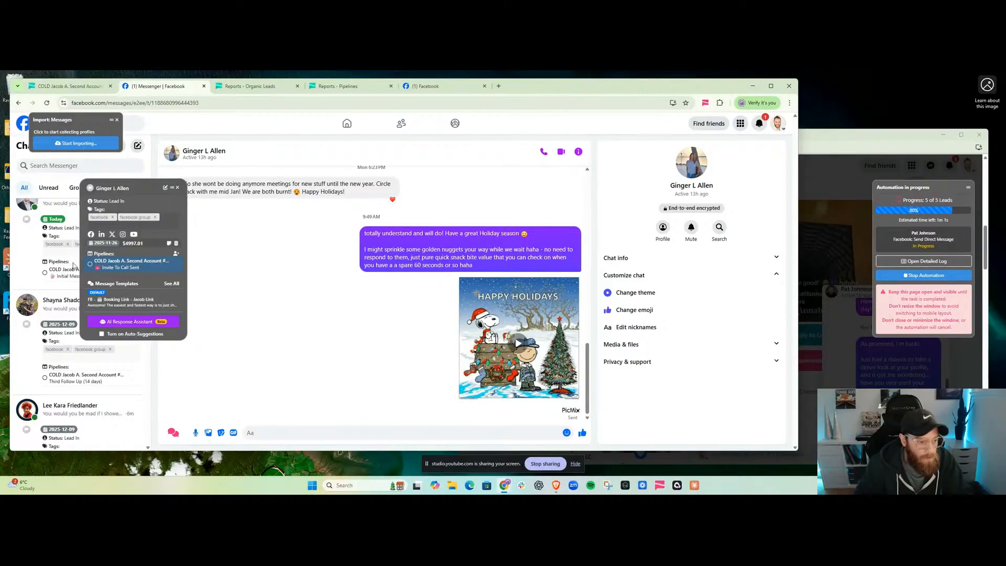
# - Move the lead of this conversation to the pipeline's Long Term Follow Up stage
pyautogui.scroll(-1, 61, 294)
pyautogui.scroll(-1, 62, 295)
pyautogui.scroll(3, 61, 295)
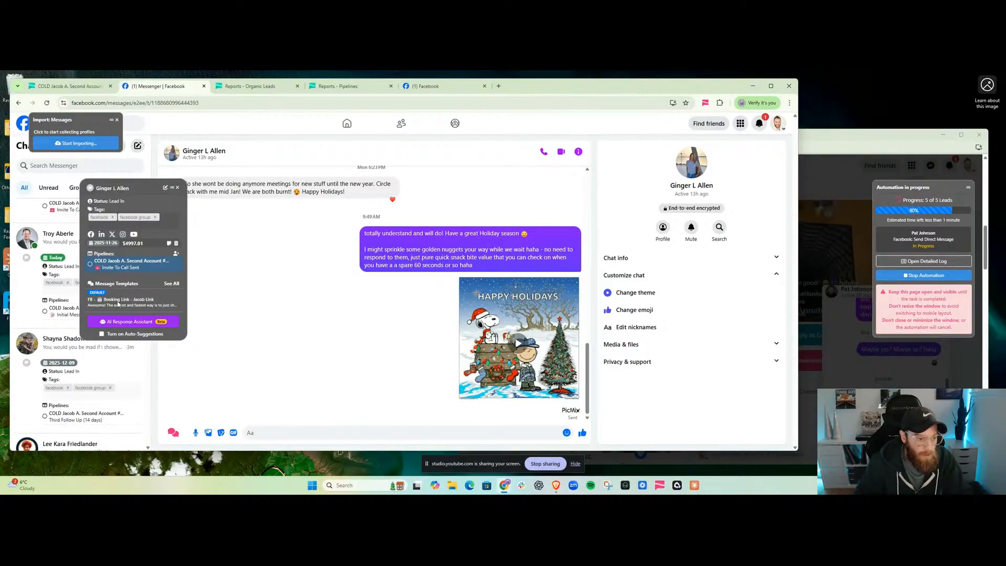
pyautogui.moveTo(106, 300)
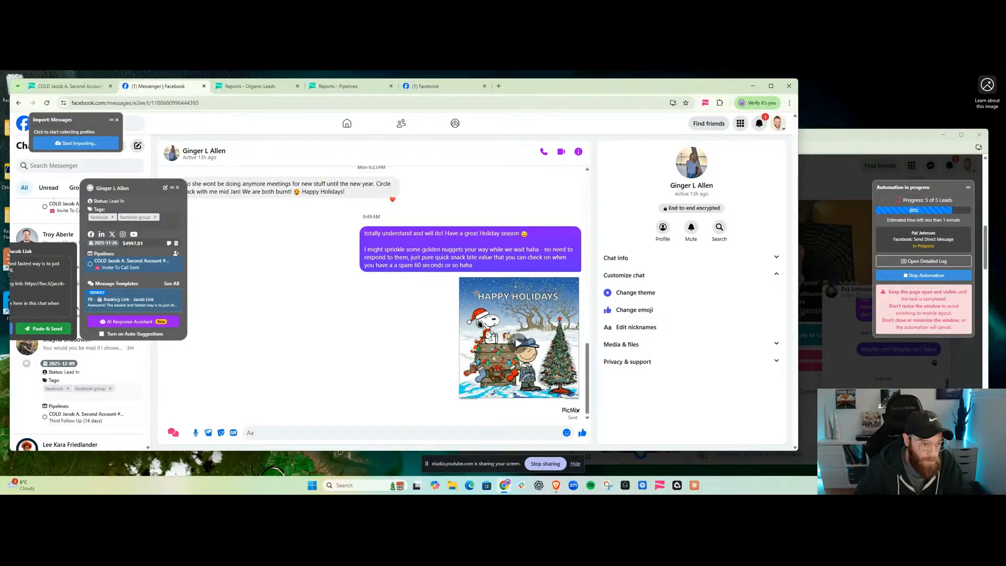
pyautogui.click(124, 268)
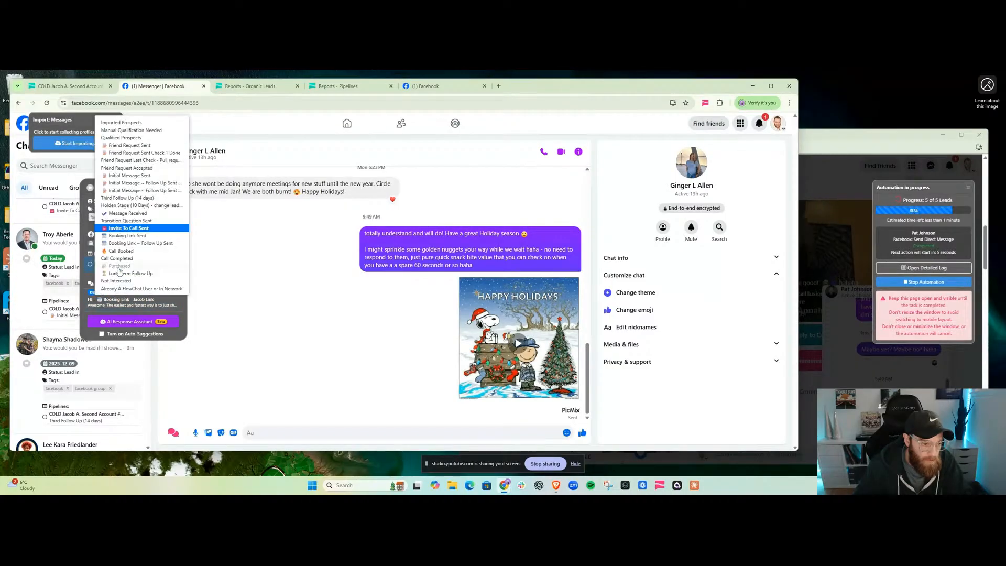
pyautogui.click(127, 275)
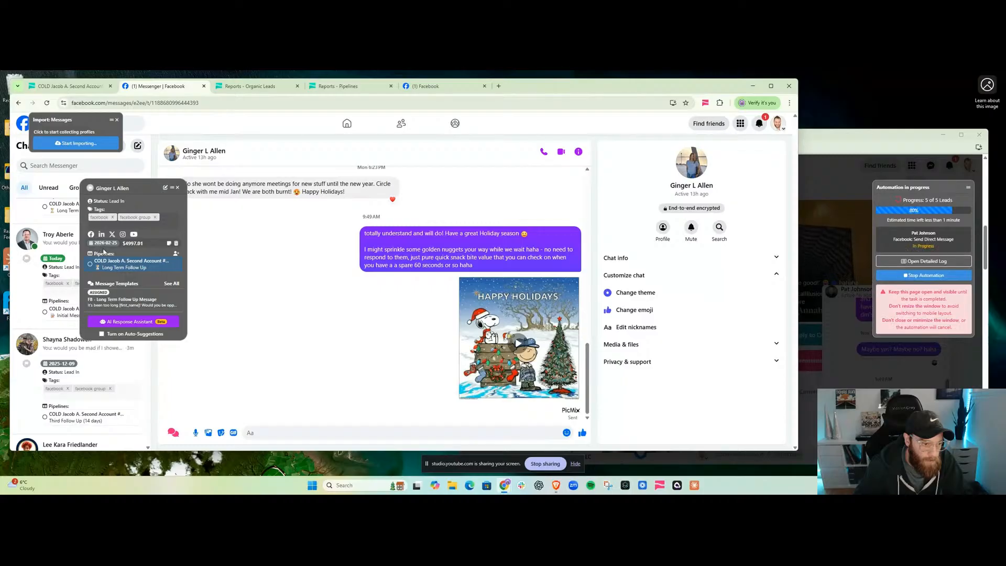
# - Set the lead's follow-up date to January 12, 2026
pyautogui.click(104, 244)
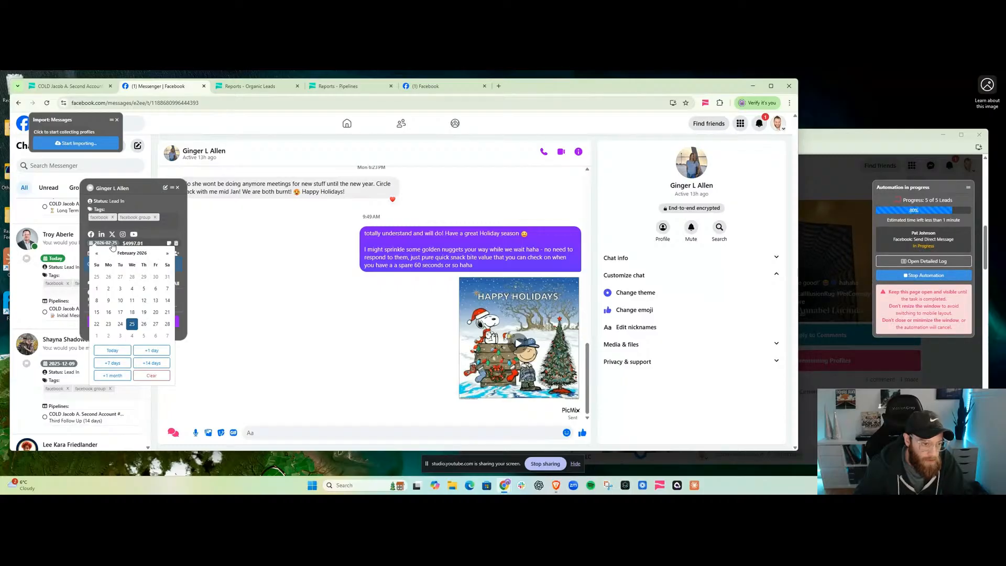
pyautogui.click(96, 253)
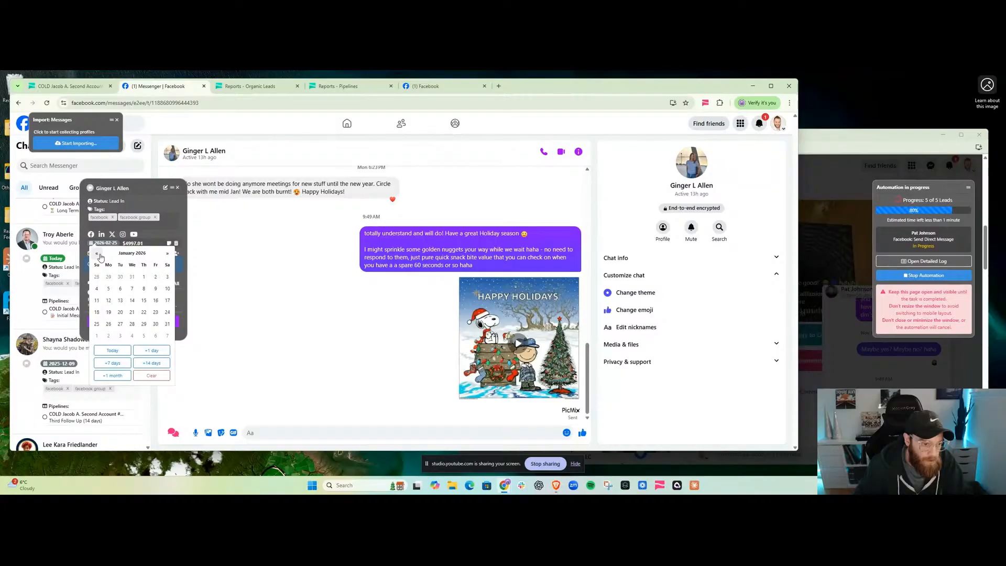
pyautogui.click(112, 302)
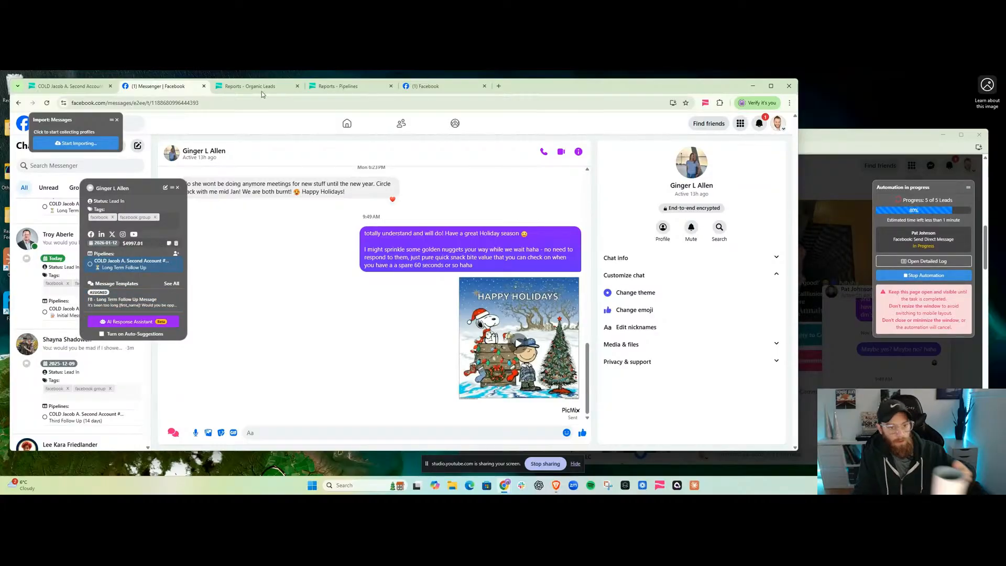
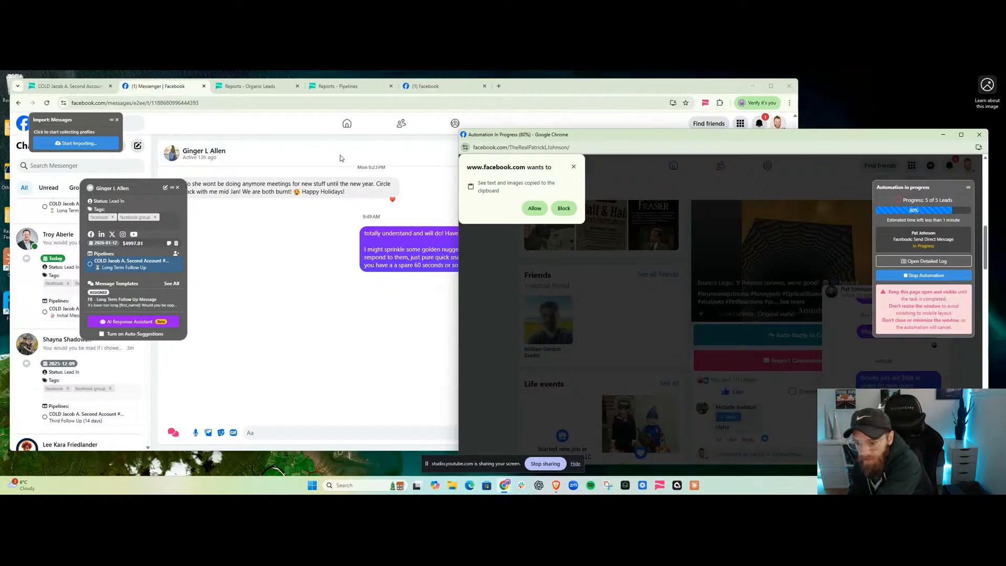
# - Close the Messenger conversation tab and reload the FlowChat pipeline board
pyautogui.click(266, 115)
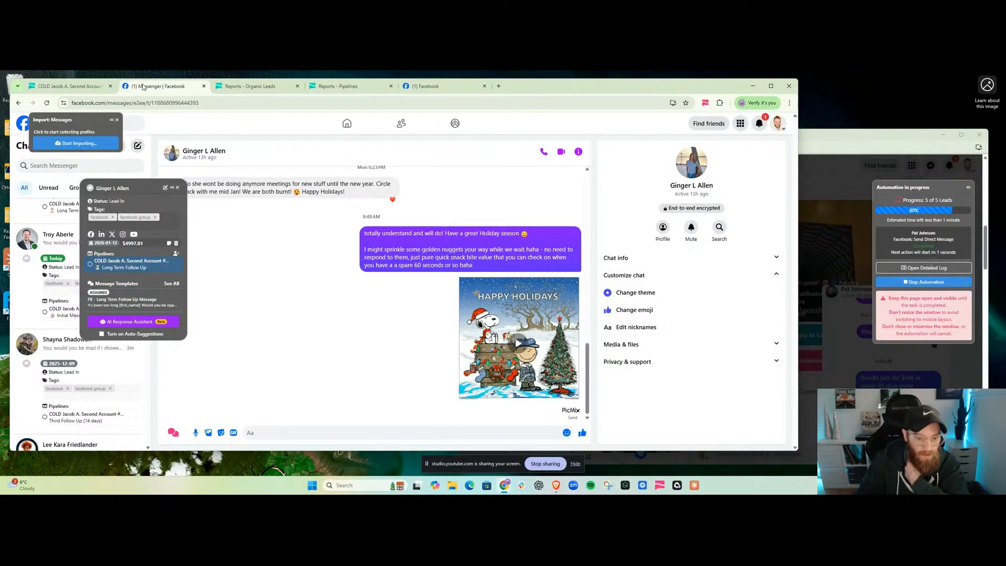
pyautogui.click(204, 87)
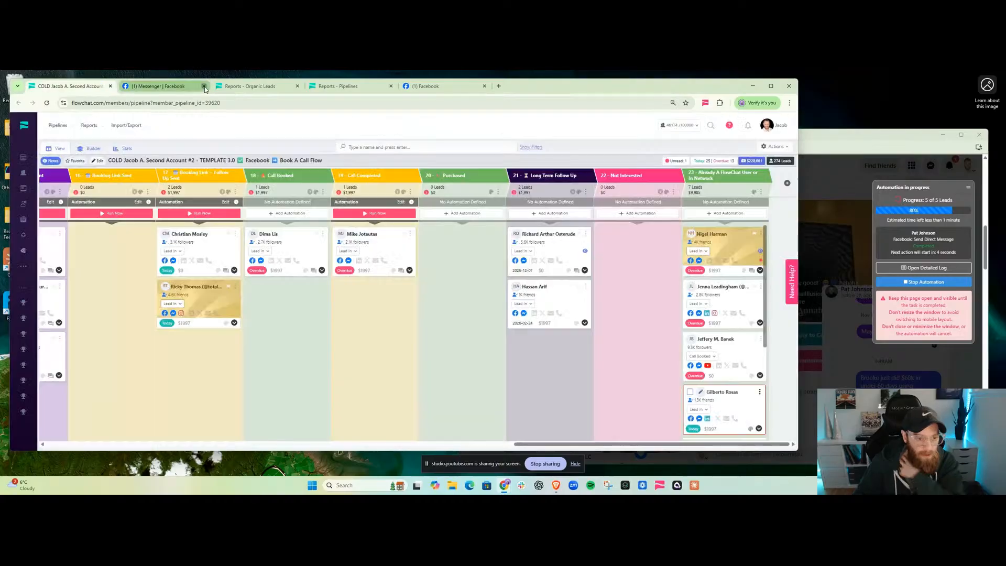
pyautogui.click(46, 103)
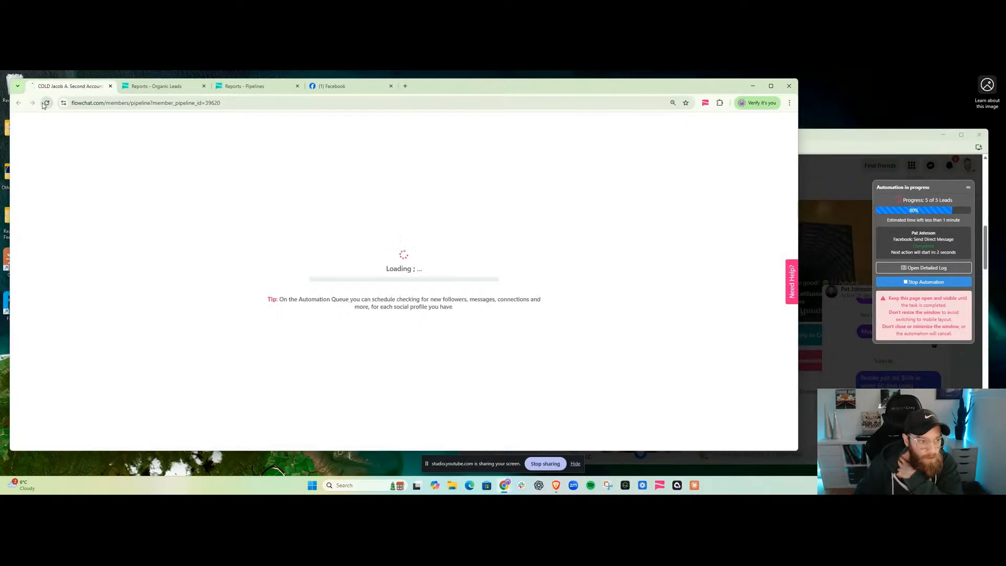
# - Find the sponsored Manychat post in the Facebook home feed and open its list of reactions
pyautogui.click(331, 86)
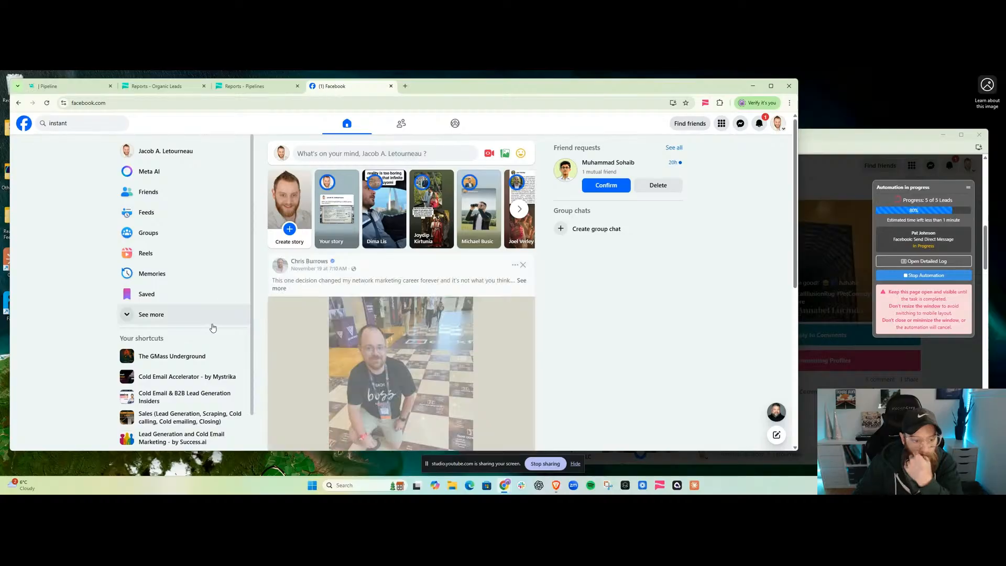
pyautogui.scroll(-1, 192, 351)
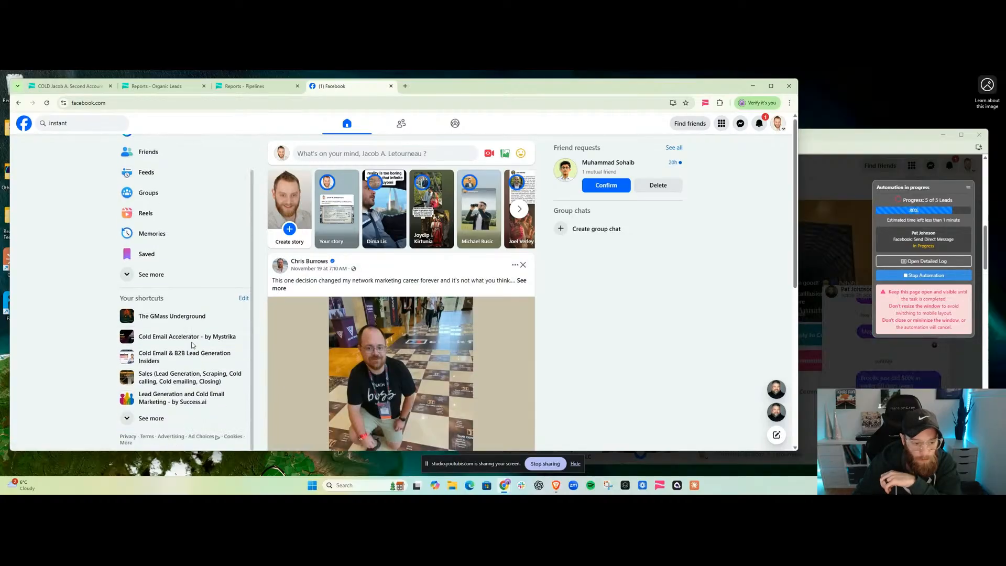
pyautogui.scroll(-6, 383, 349)
pyautogui.scroll(-6, 383, 350)
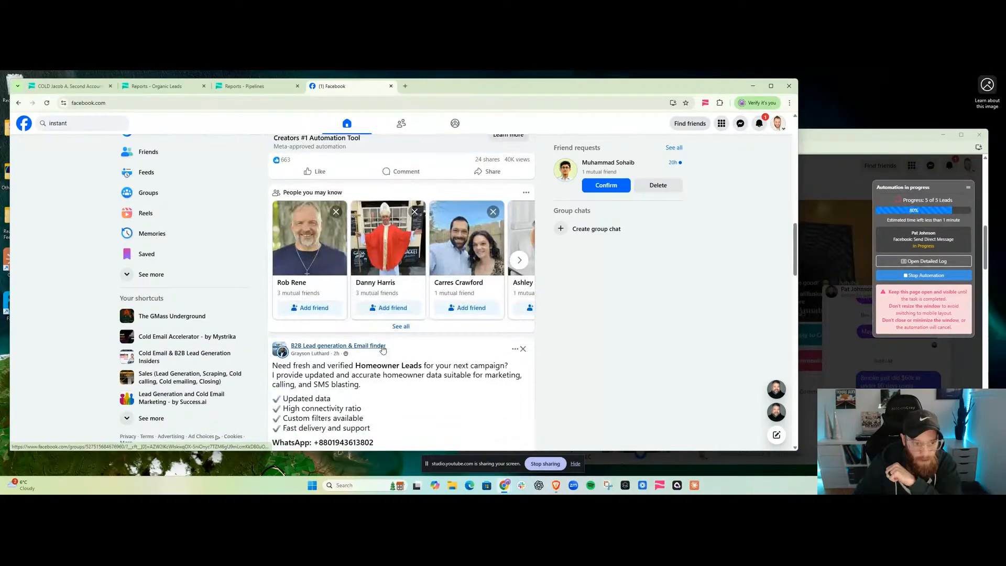
pyautogui.scroll(2, 354, 287)
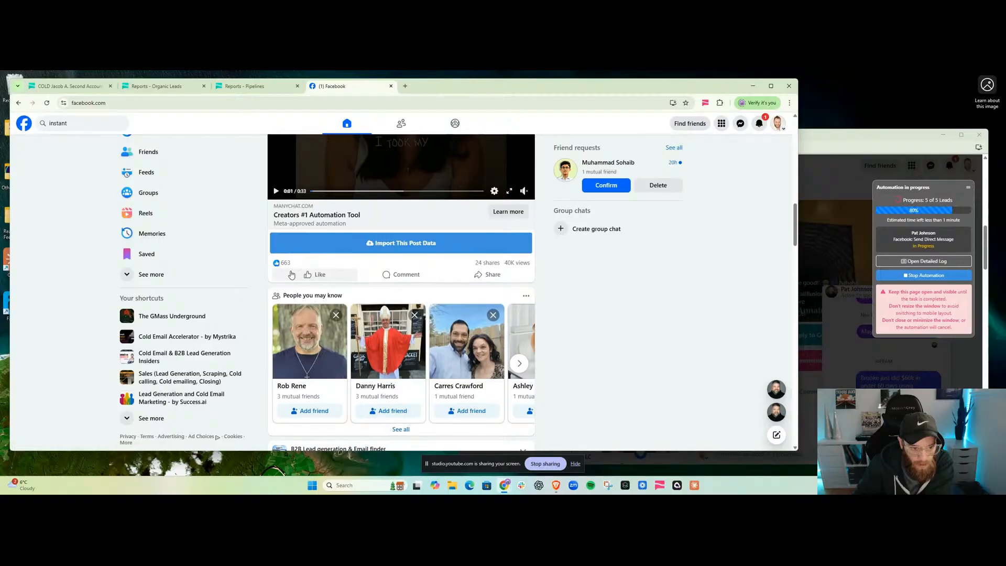
pyautogui.moveTo(286, 265)
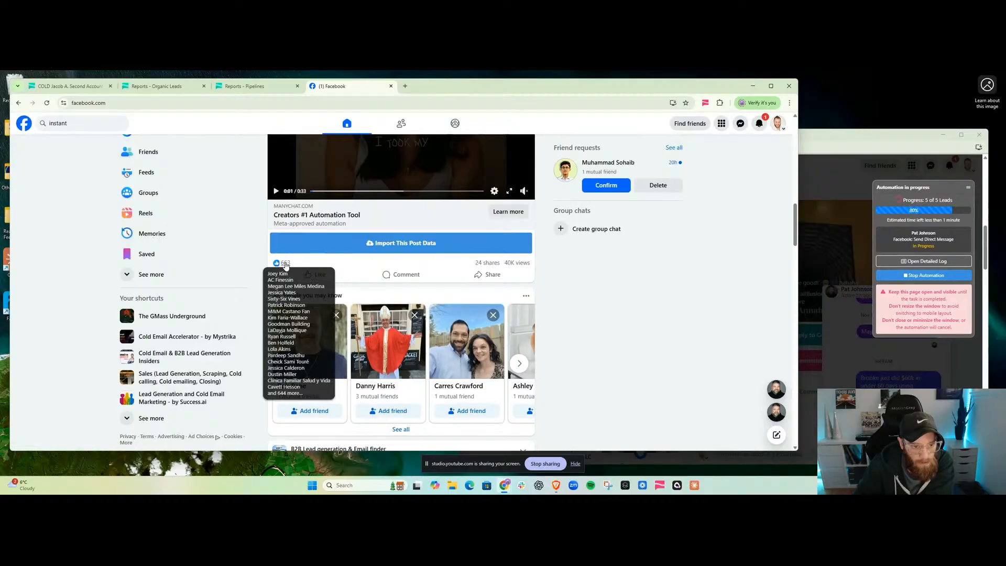
pyautogui.scroll(3, 309, 260)
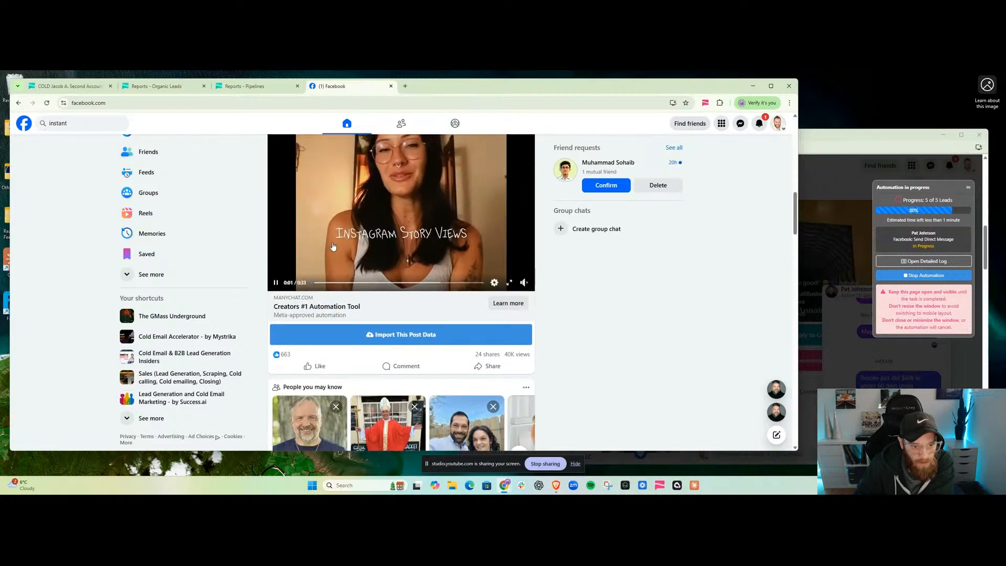
pyautogui.scroll(-1, 333, 253)
pyautogui.scroll(-3, 333, 253)
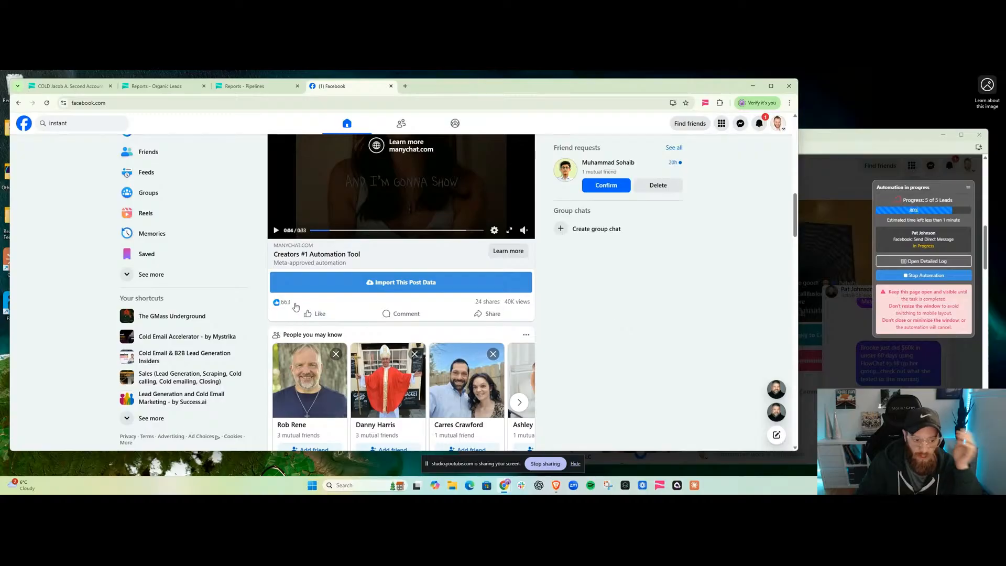
pyautogui.moveTo(286, 303)
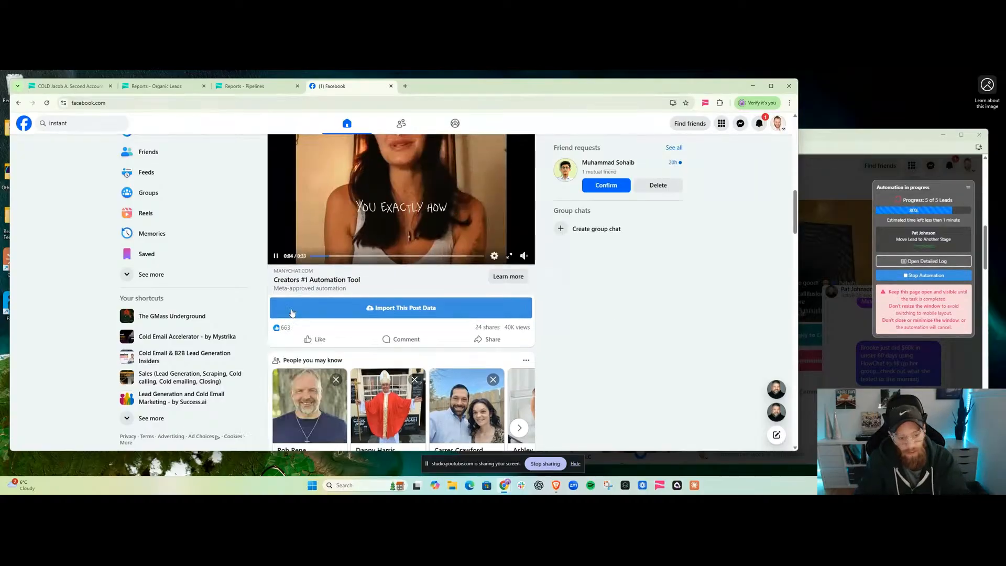
pyautogui.click(286, 303)
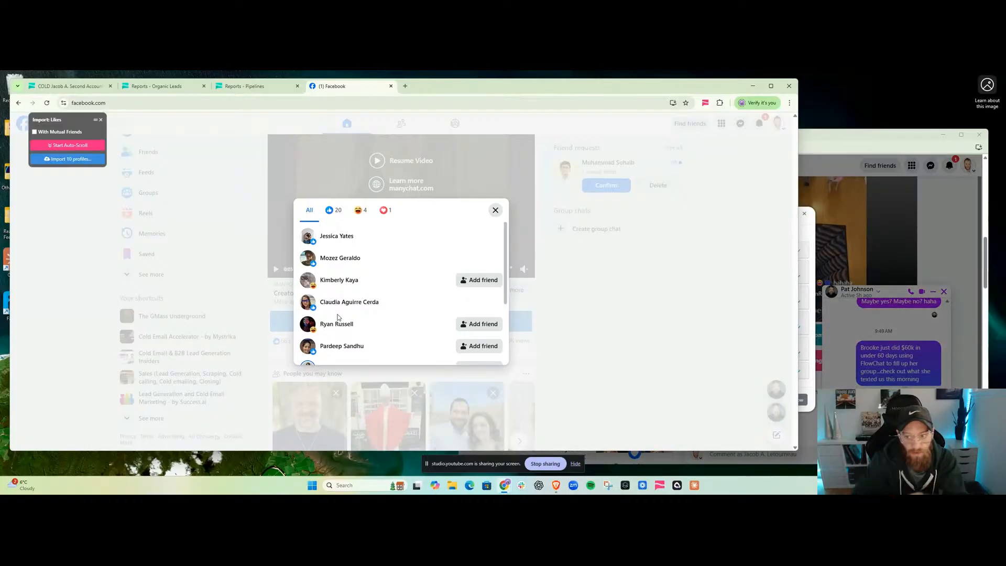
# - Review the leads changed to Unresponsive status in the automation results and close the finished automation window
pyautogui.click(860, 137)
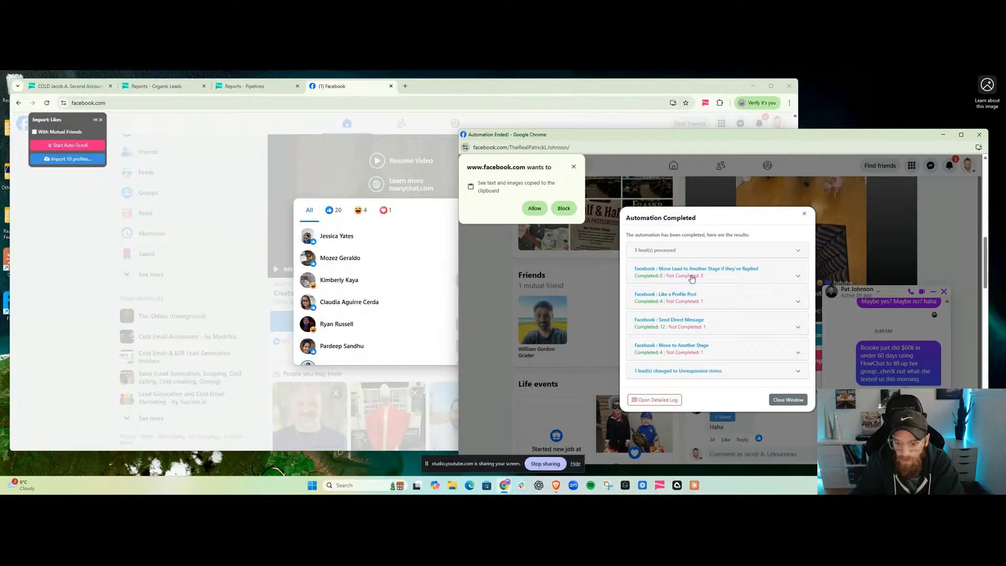
pyautogui.click(733, 372)
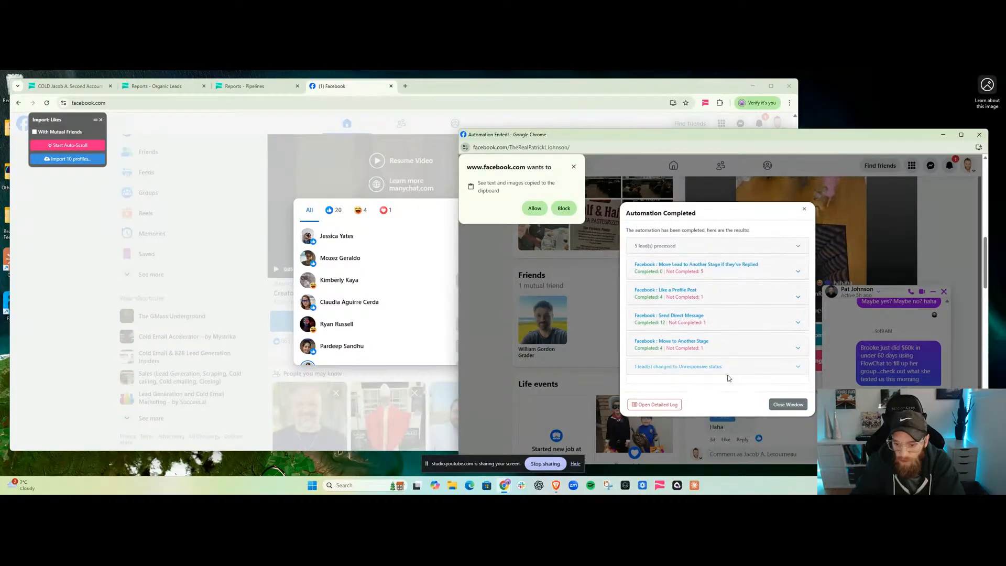
pyautogui.click(788, 408)
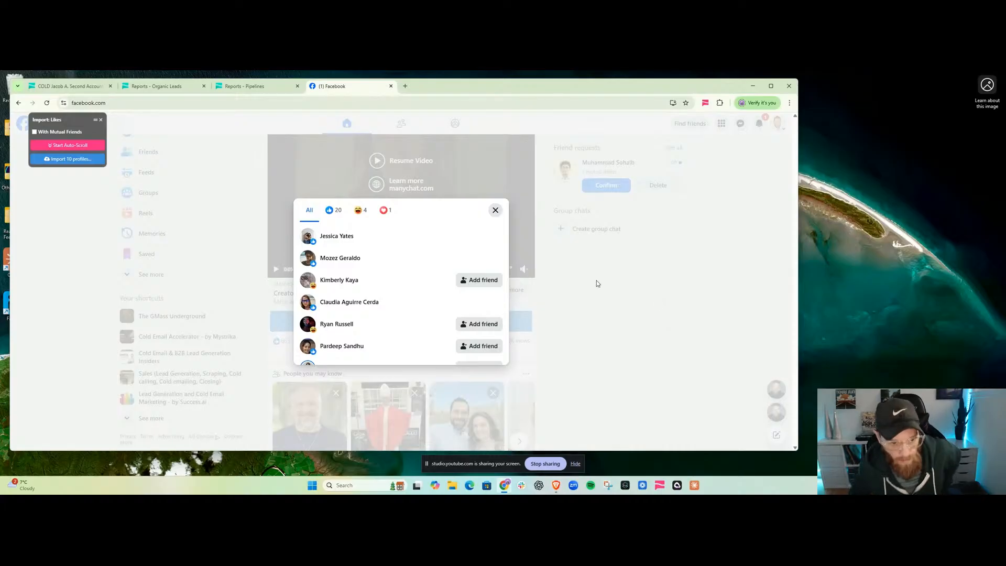
# - Load the complete list of people who reacted to the Manychat post, reopening the list once
pyautogui.scroll(-2, 357, 278)
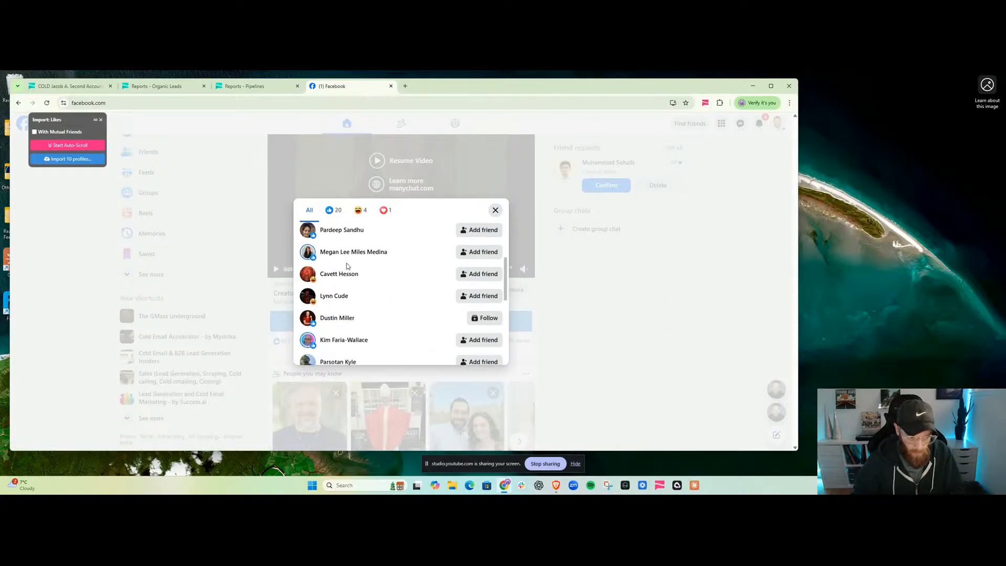
pyautogui.scroll(-5, 367, 270)
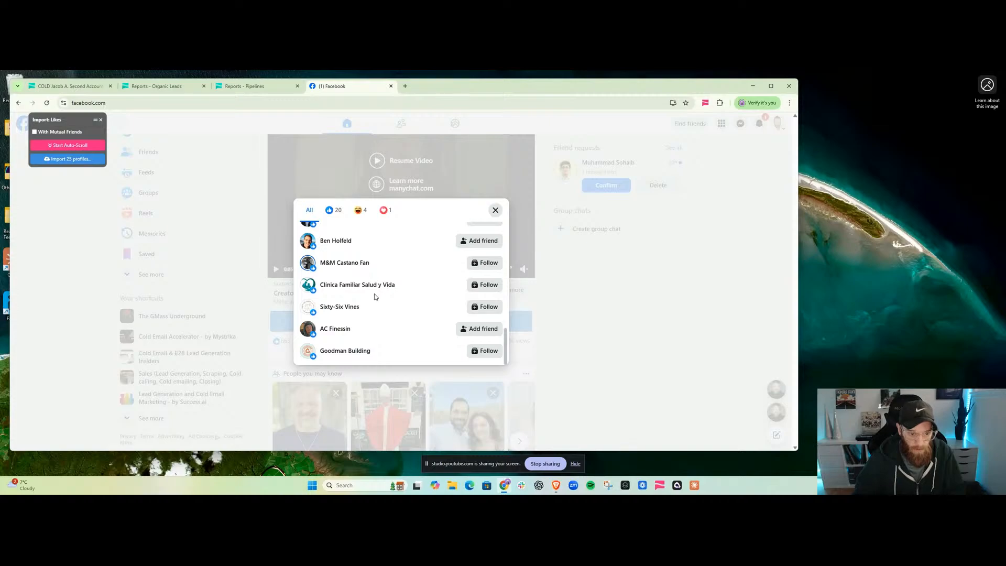
pyautogui.scroll(6, 395, 296)
pyautogui.press('Escape')
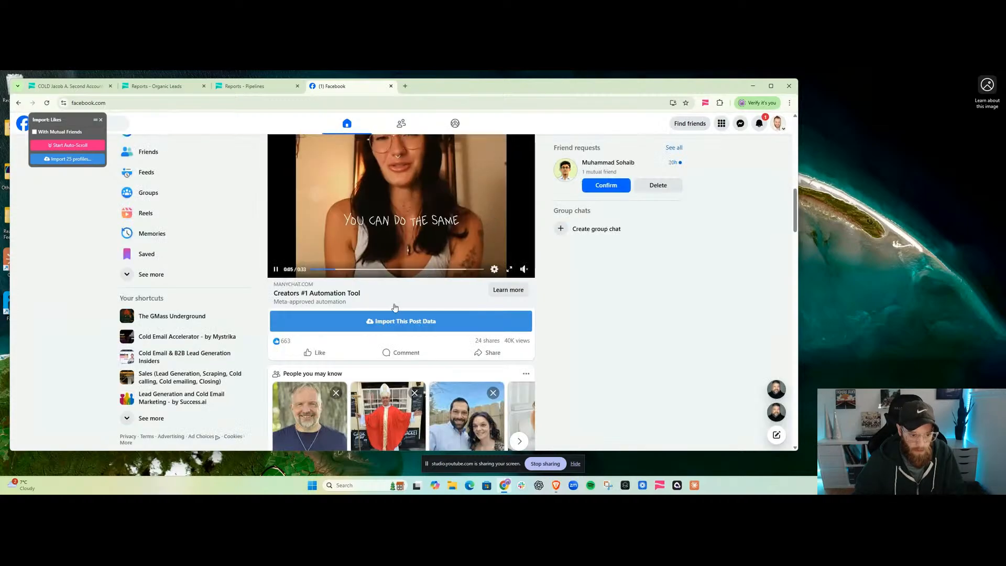
pyautogui.click(285, 341)
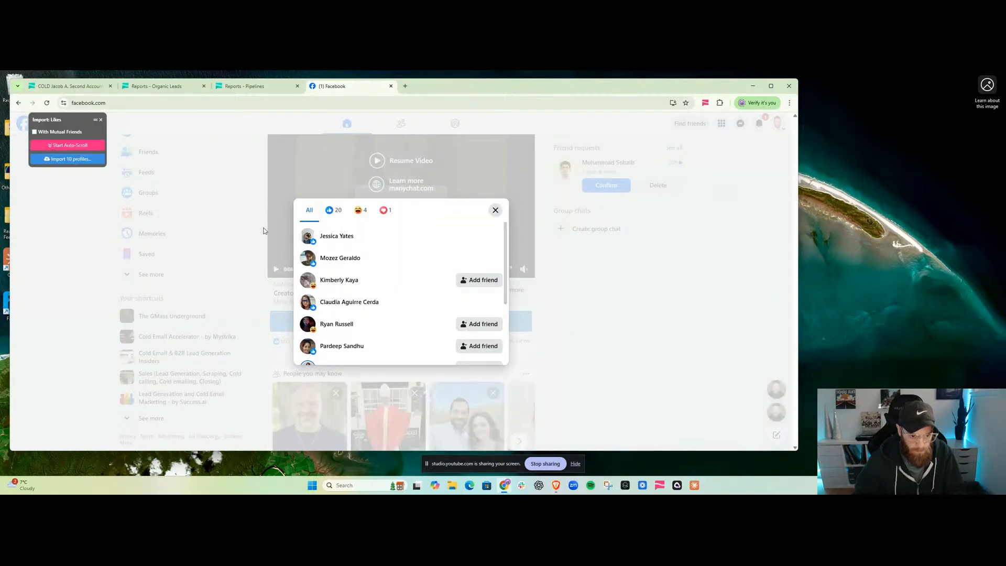
pyautogui.scroll(-2, 359, 318)
pyautogui.scroll(-5, 359, 318)
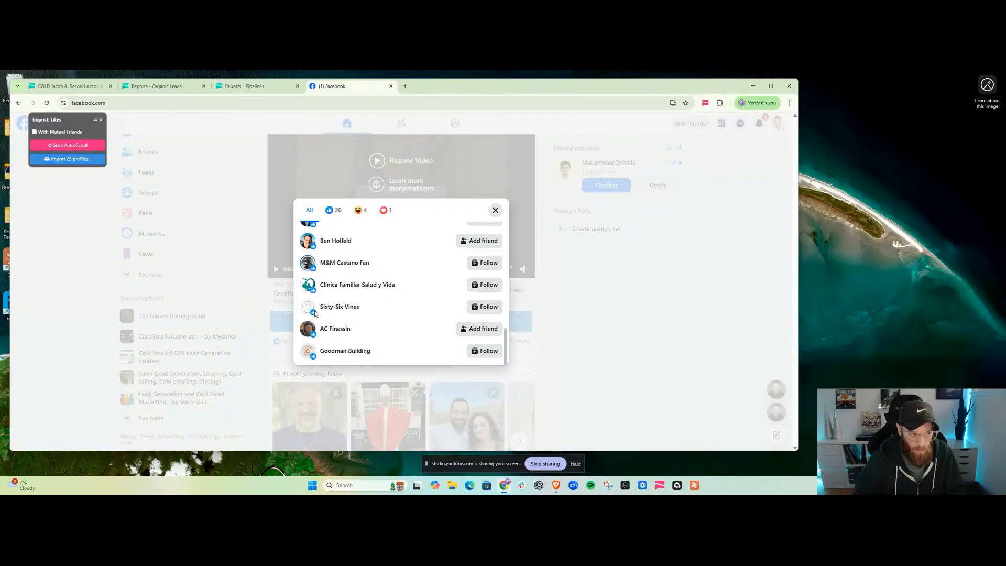
# - Set up an import of the loaded profiles and add the lines "Manychat Post" and "Second Account" to the note for every new lead
pyautogui.click(81, 160)
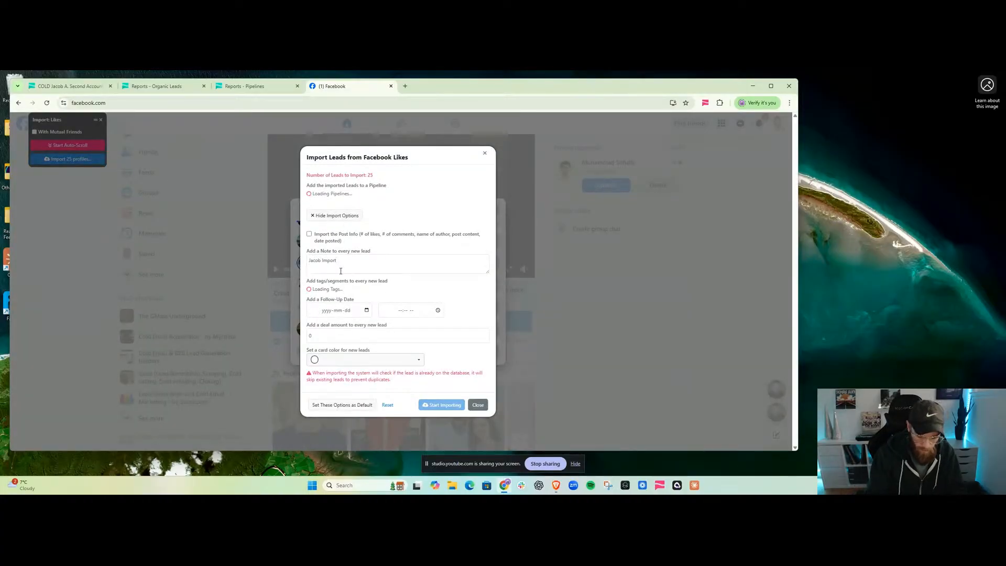
pyautogui.click(341, 271)
pyautogui.write('Li')
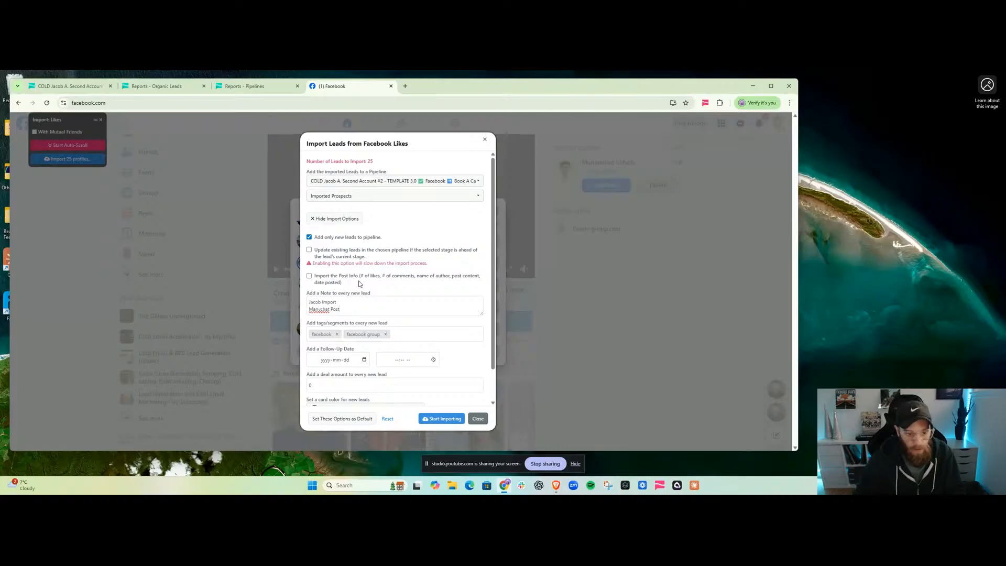
pyautogui.press('Return')
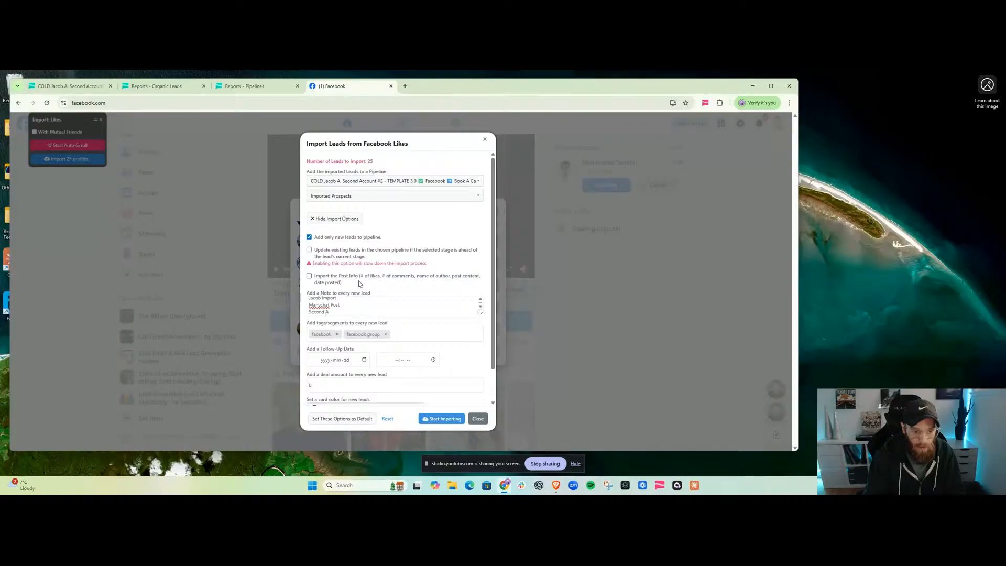
pyautogui.scroll(-1, 341, 365)
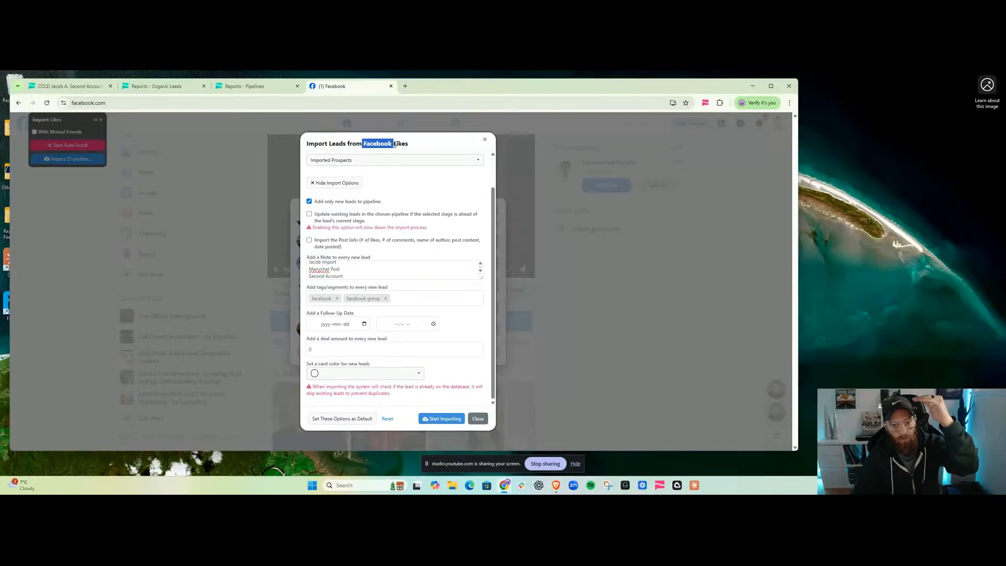
pyautogui.scroll(1, 397, 238)
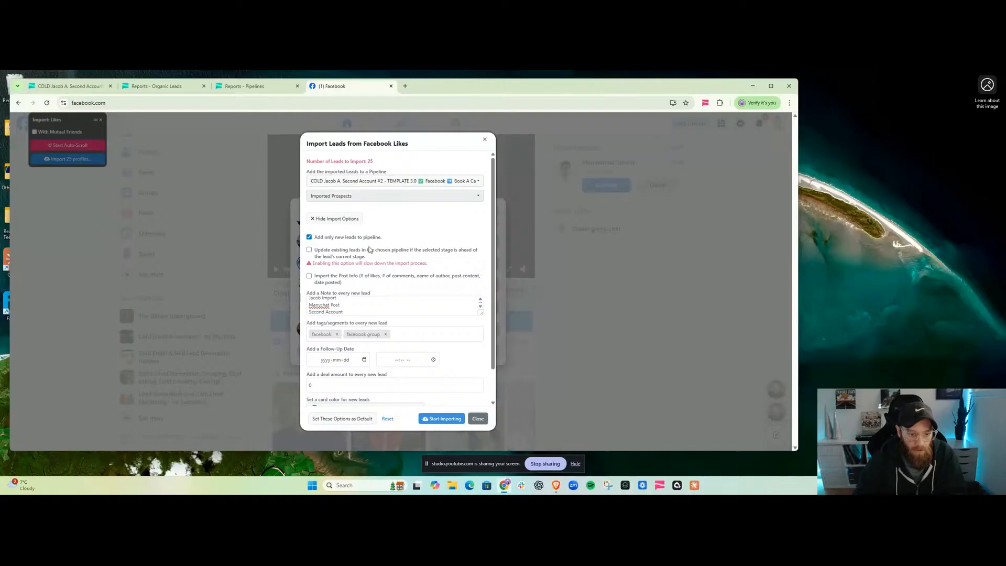
# - Replace the "facebook group" tag with "facebook likes" for every new lead in the import
pyautogui.scroll(-1, 335, 319)
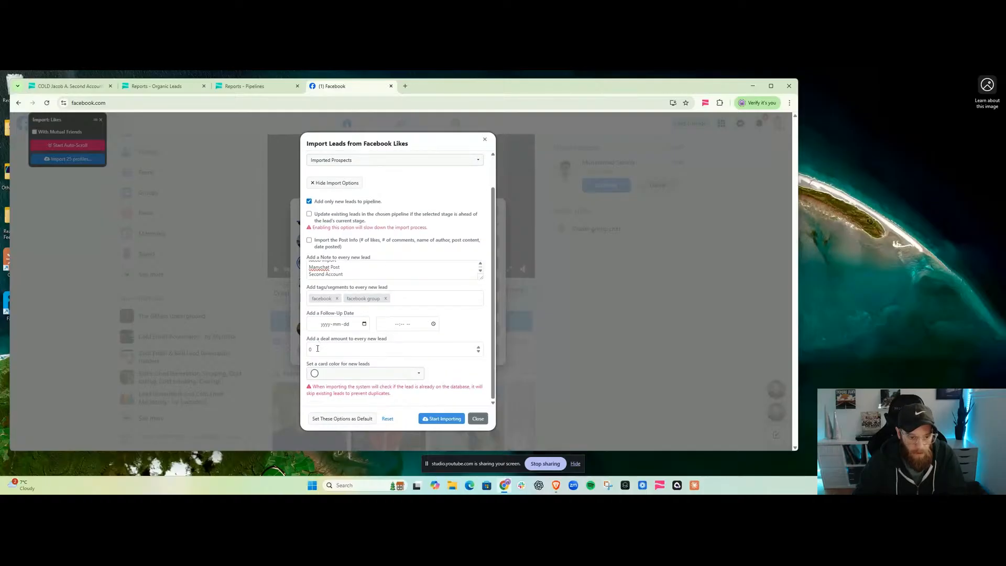
pyautogui.click(386, 298)
pyautogui.write('facebook')
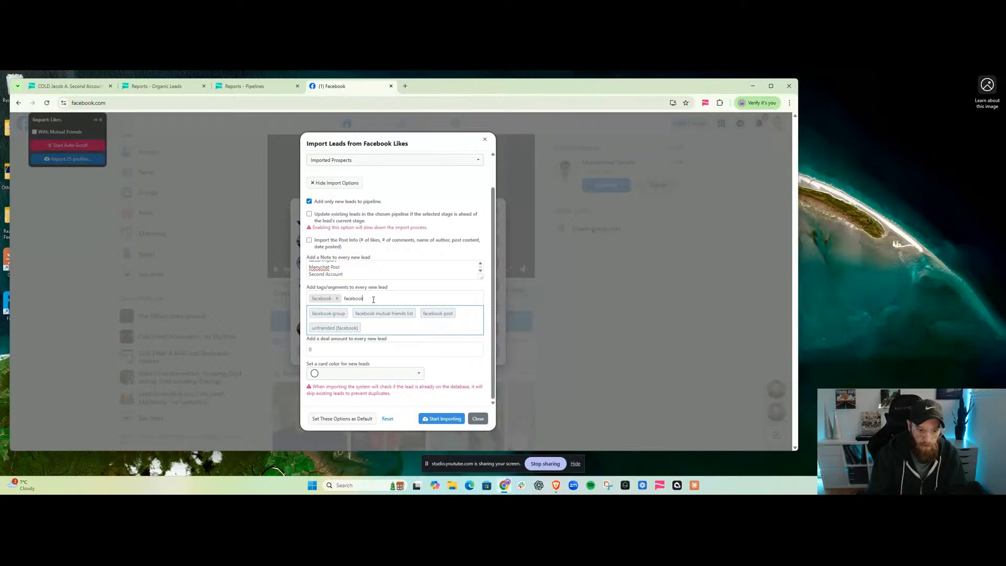
pyautogui.write(' like')
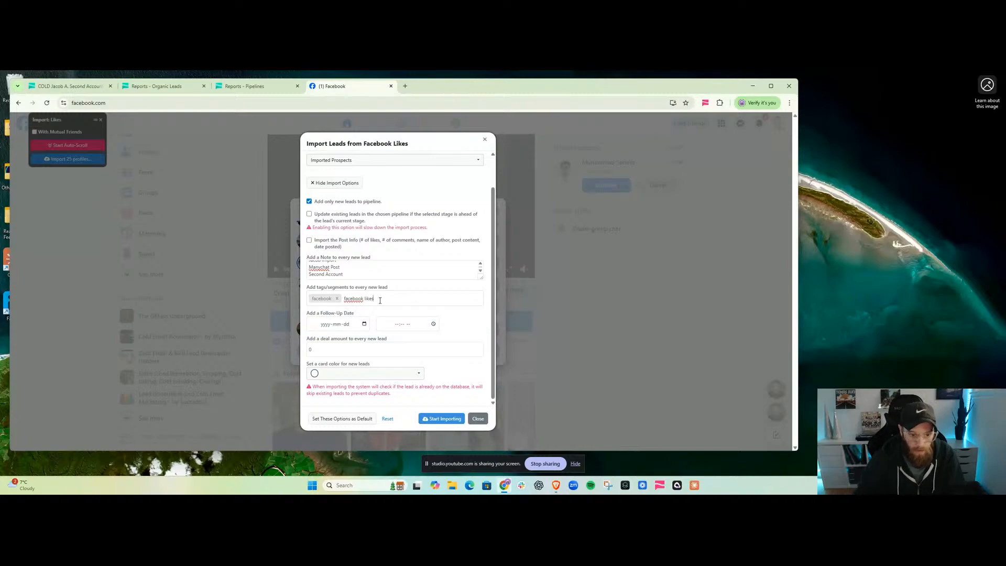
pyautogui.write('s')
pyautogui.press('Return')
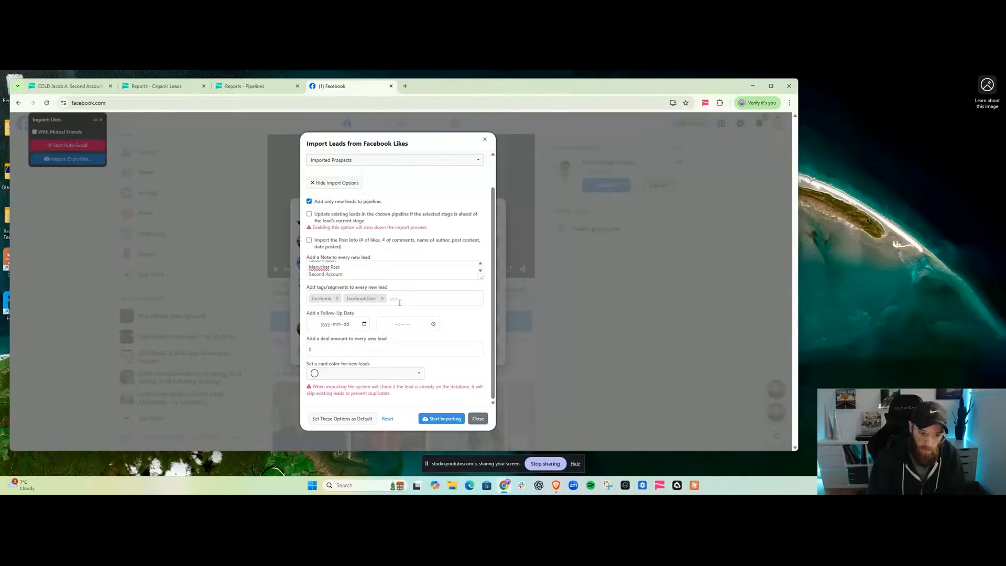
# - Run the import of the Facebook likes leads into Imported Prospects, then close the import dialog and the reactions list
pyautogui.click(442, 419)
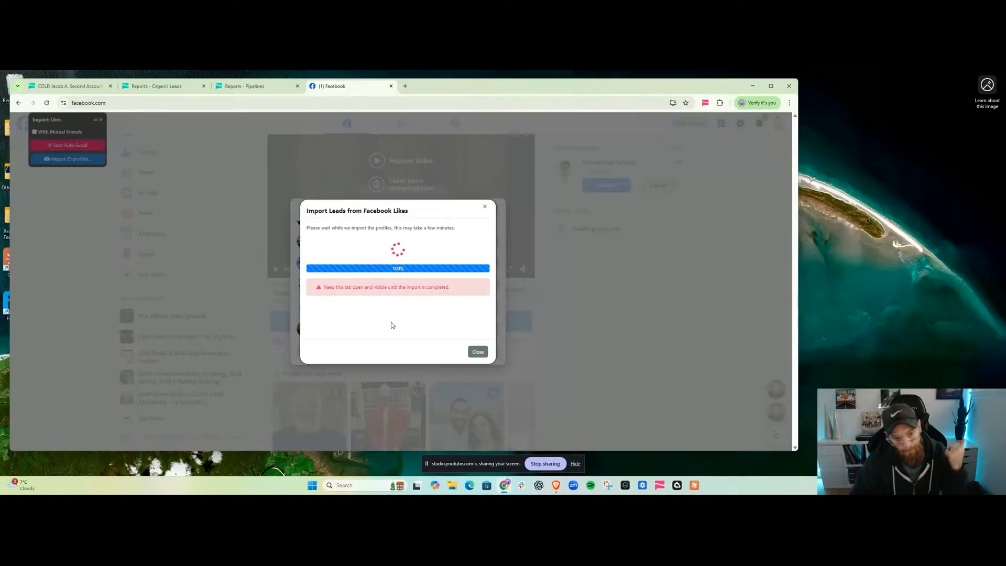
pyautogui.click(475, 352)
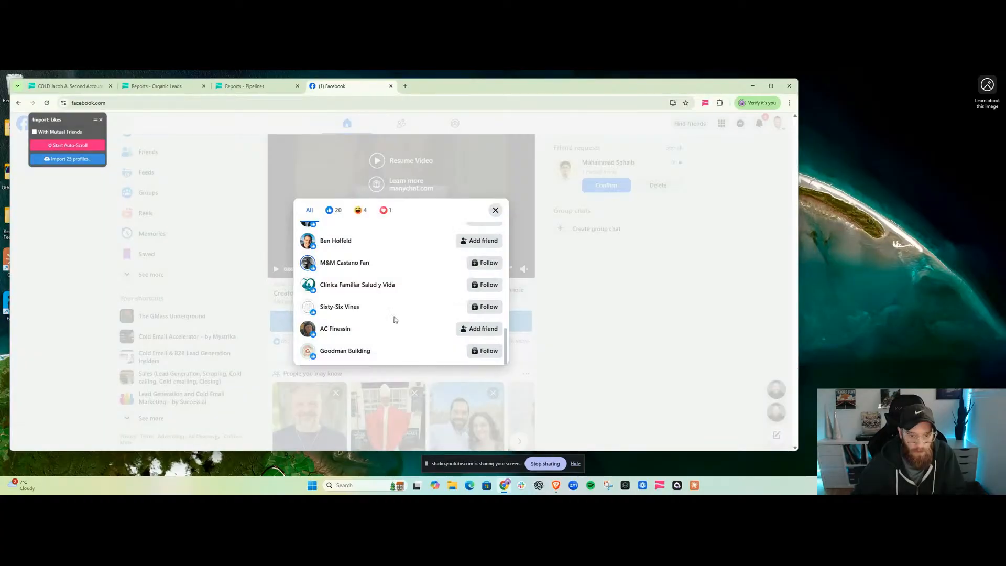
pyautogui.click(495, 210)
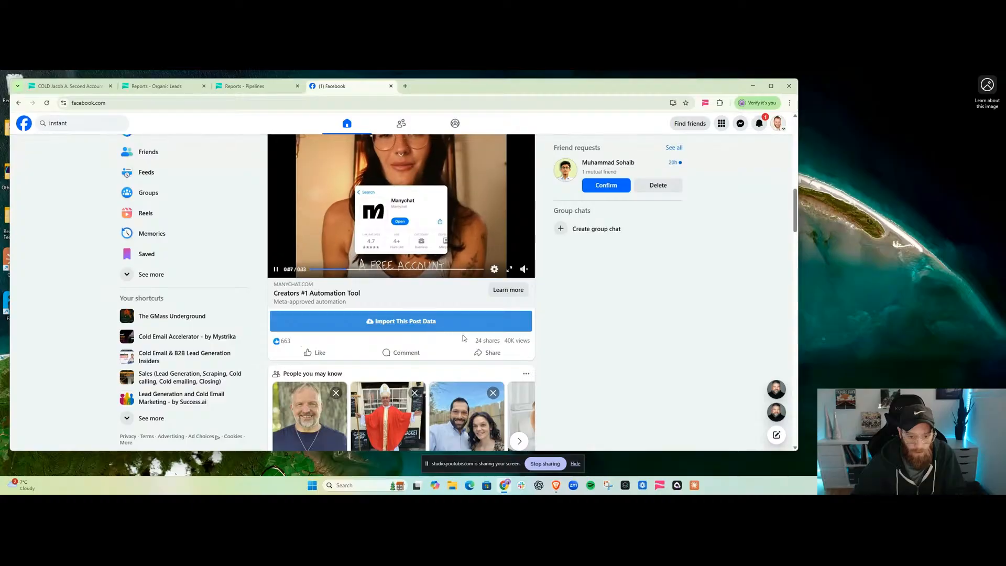
# - Reopen the recently closed creator's Facebook page from the browsing history and show its posts
pyautogui.scroll(3, 463, 338)
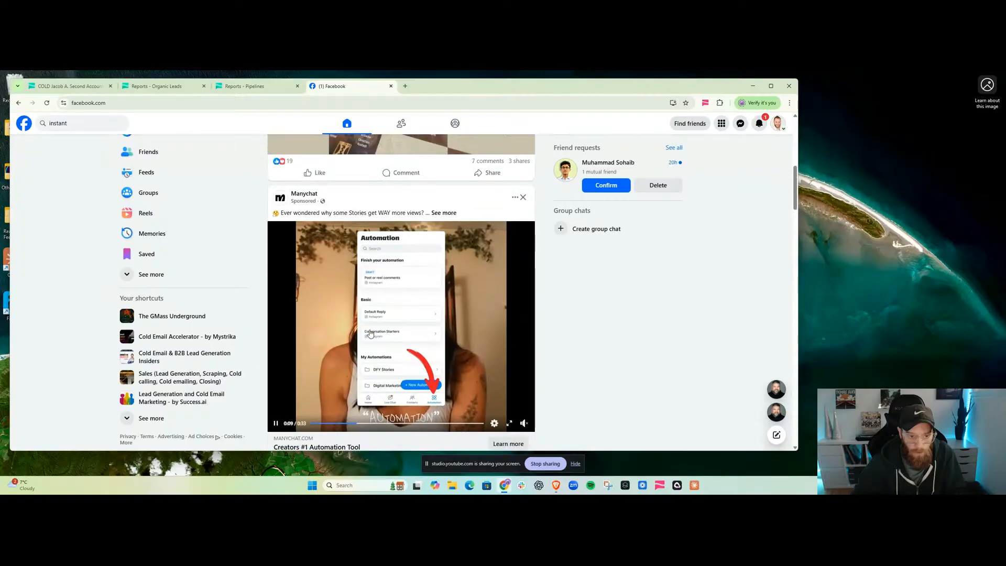
pyautogui.scroll(-10, 327, 292)
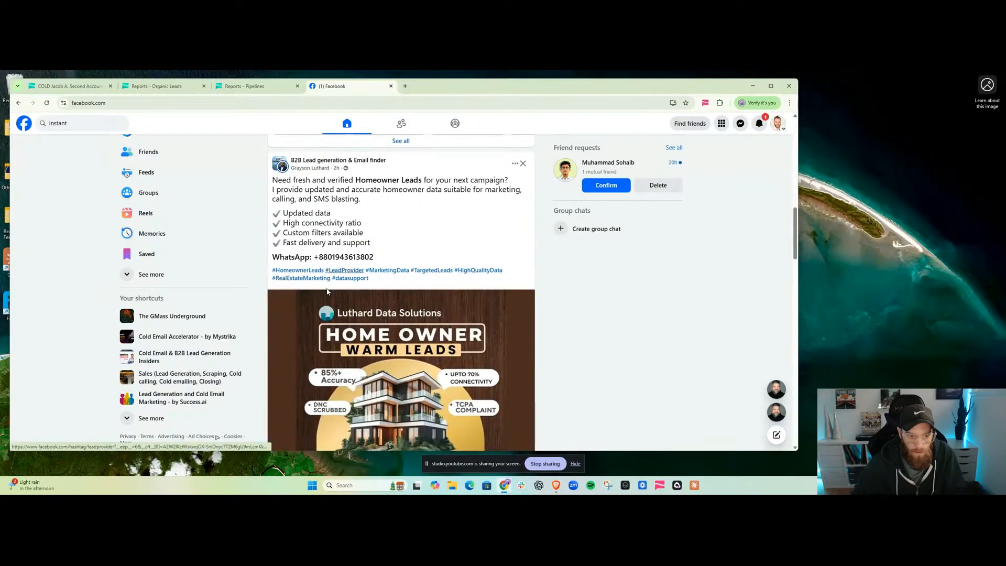
pyautogui.scroll(-12, 327, 291)
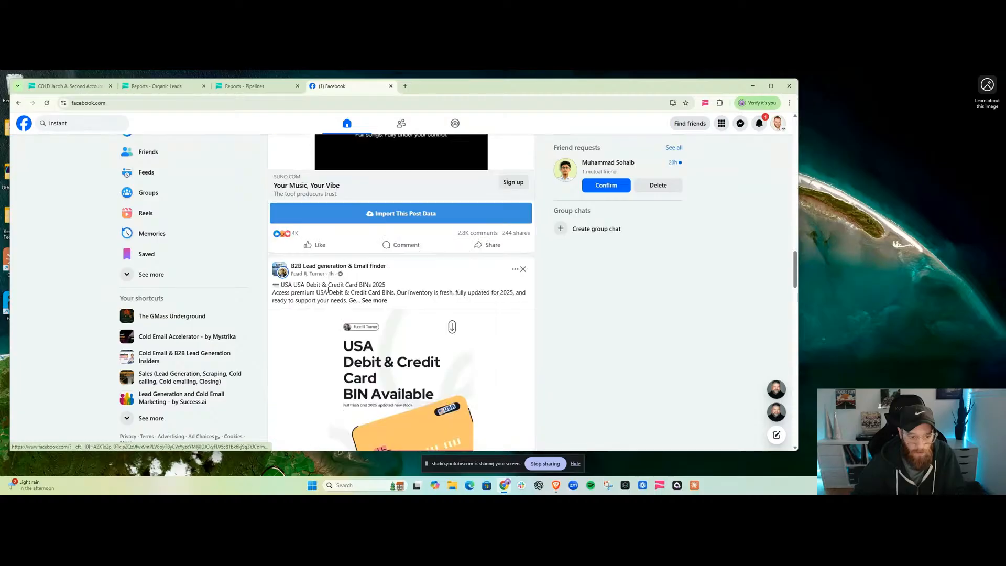
pyautogui.click(790, 104)
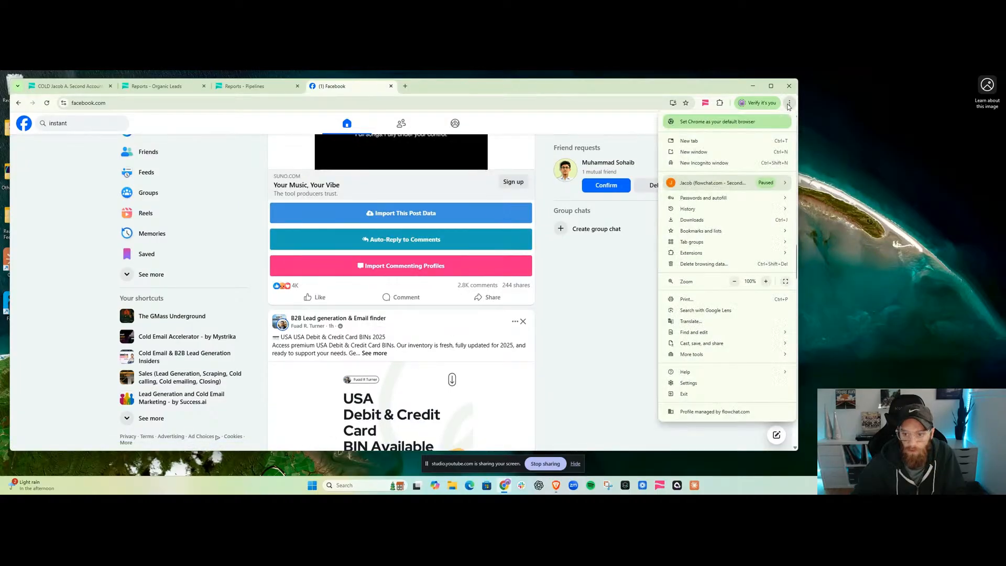
pyautogui.moveTo(738, 209)
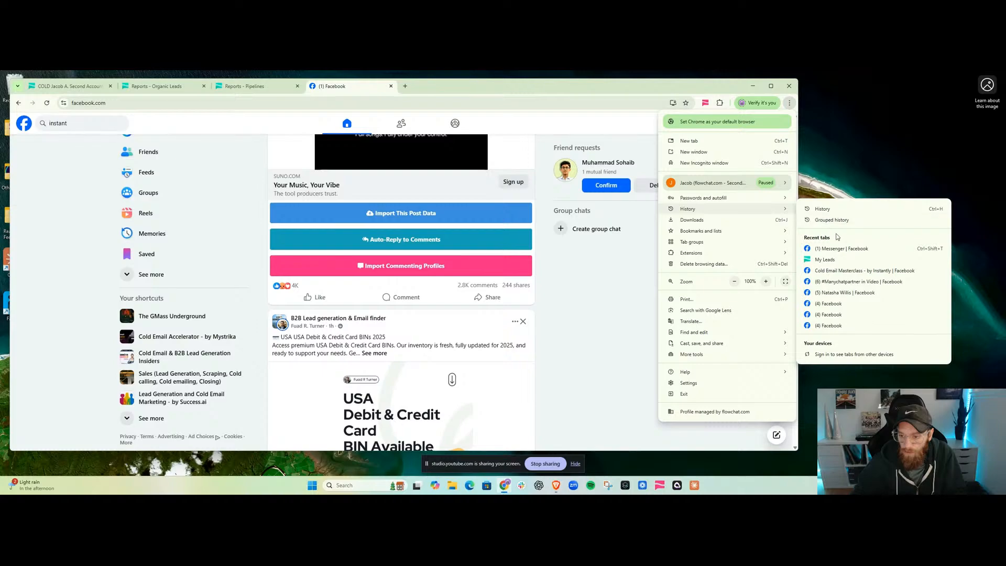
pyautogui.click(850, 293)
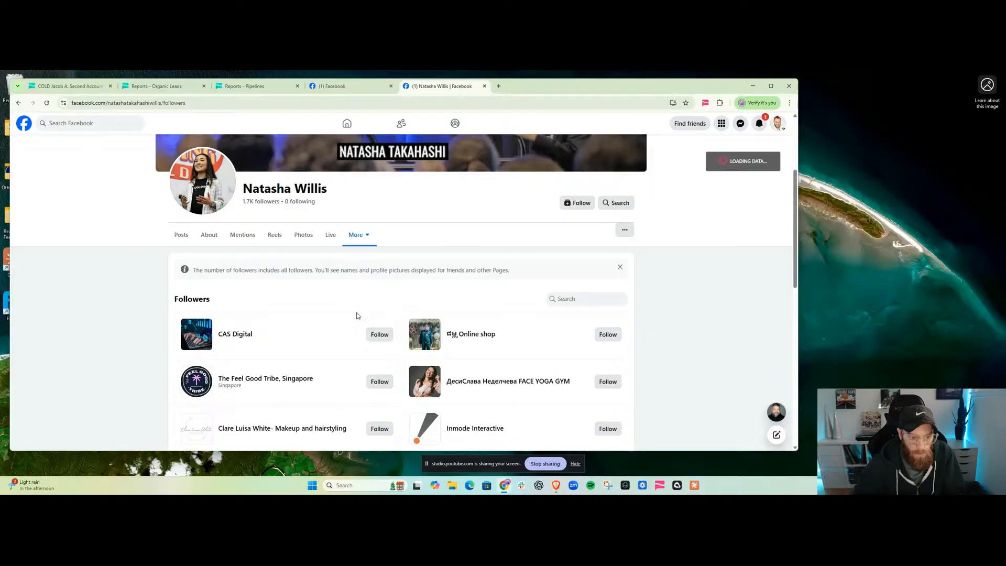
pyautogui.click(181, 234)
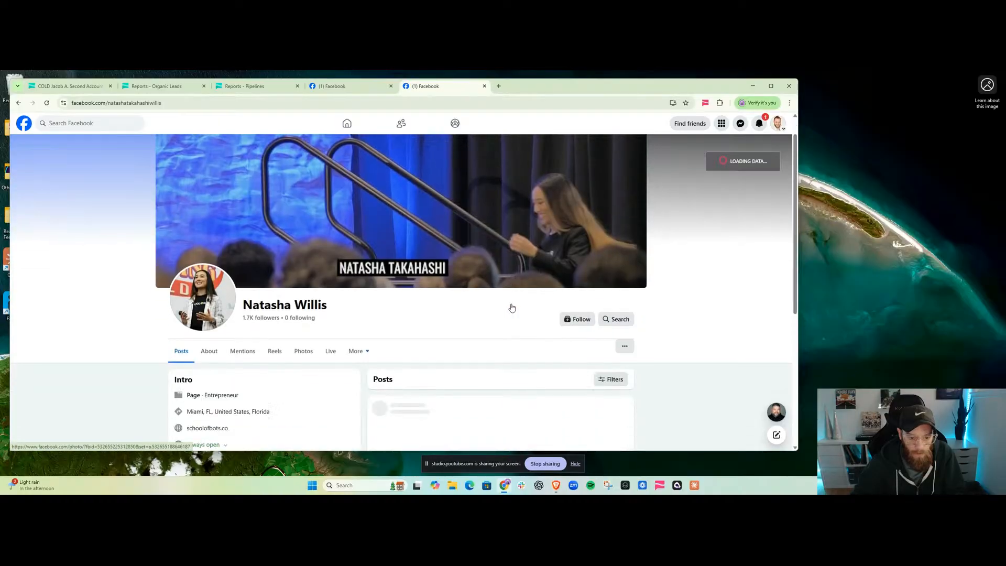
# - Set up an import of the commenting profiles from the October 22 post about automated Instagram DMs to new followers
pyautogui.scroll(-4, 512, 306)
pyautogui.scroll(-5, 512, 306)
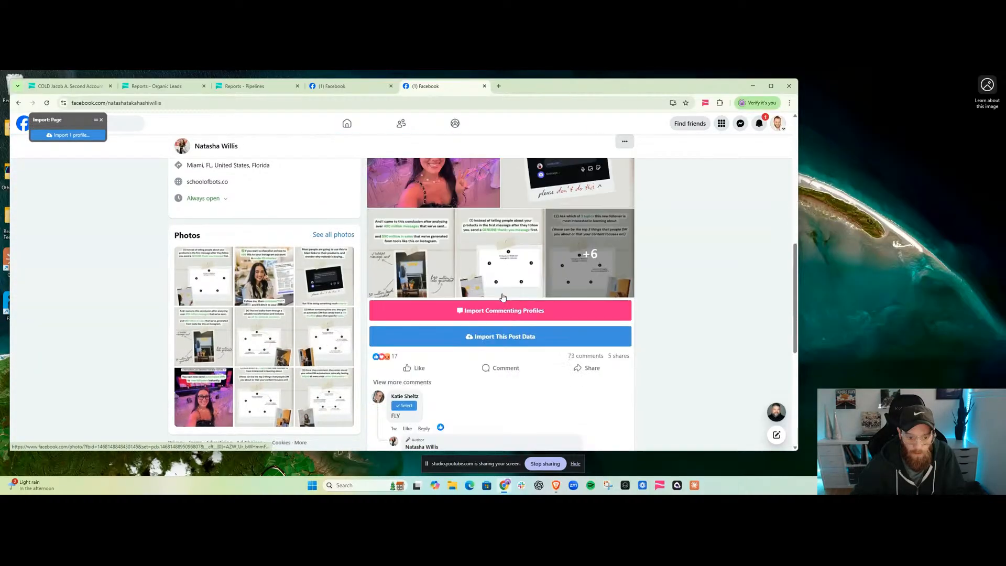
pyautogui.scroll(-6, 502, 298)
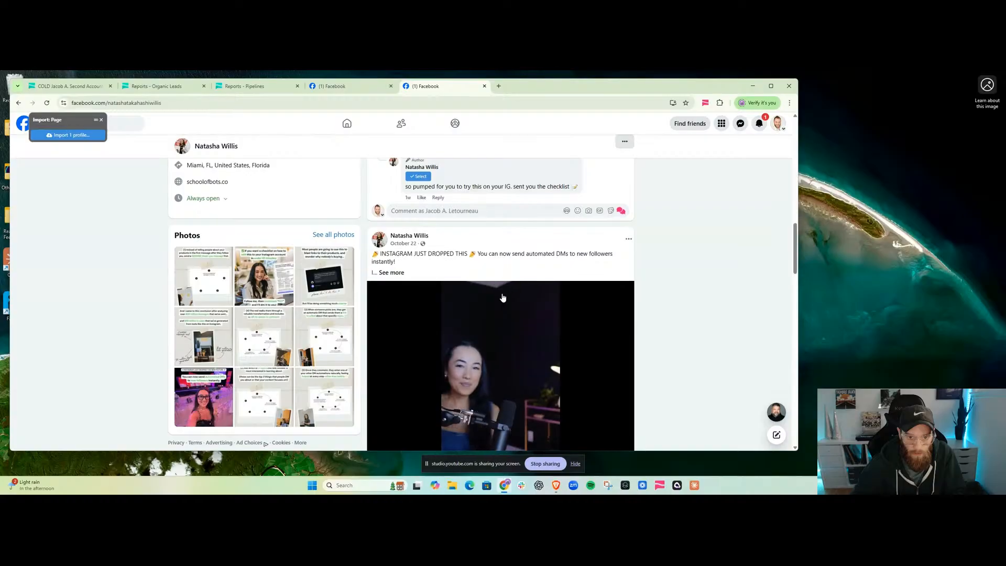
pyautogui.scroll(-4, 502, 297)
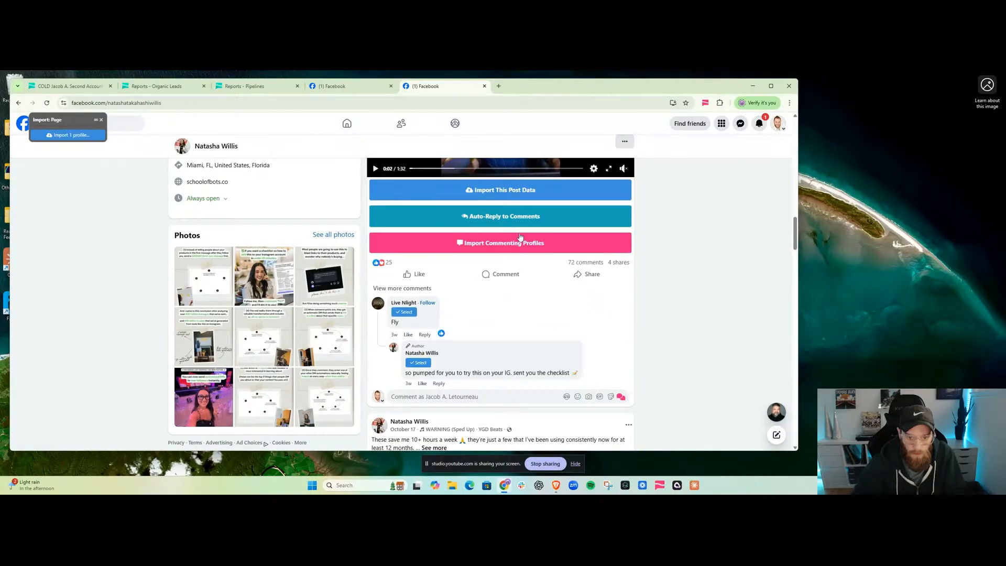
pyautogui.click(520, 244)
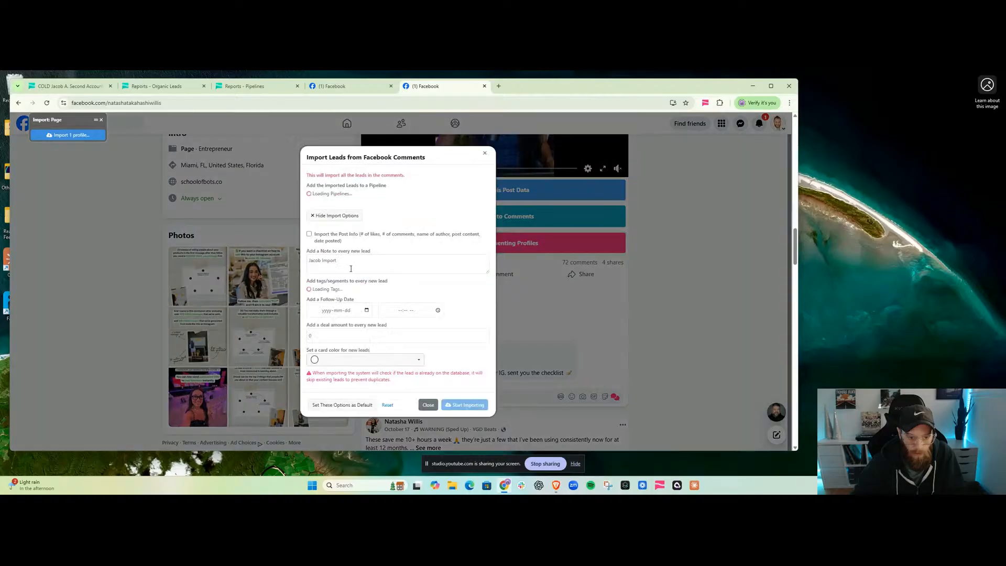
# - Add the lines "Facebook Comments", "Manychat" and "Second Account" to the note for every new lead in the comments import
pyautogui.click(346, 268)
pyautogui.press('Return')
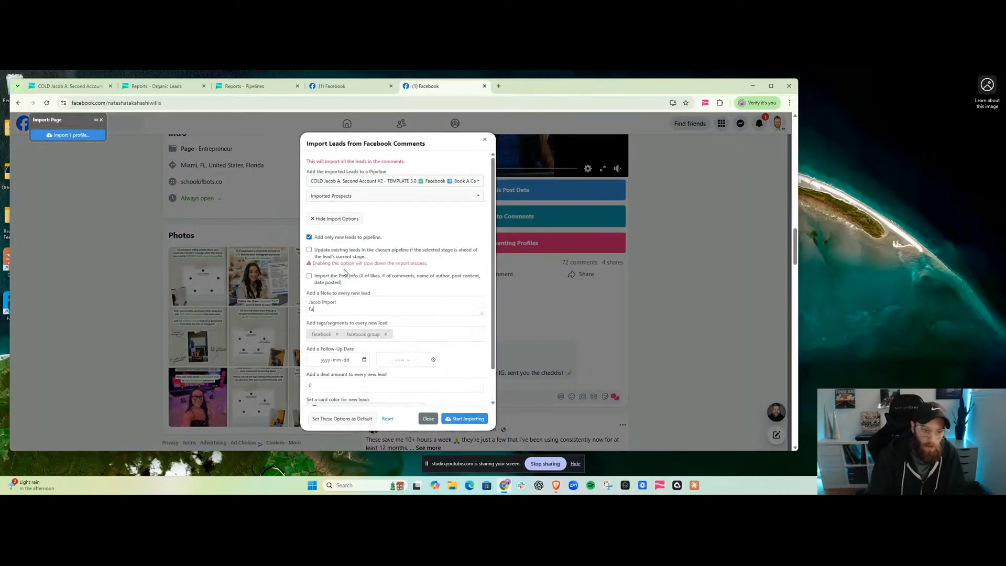
pyautogui.write('Facebook Comm')
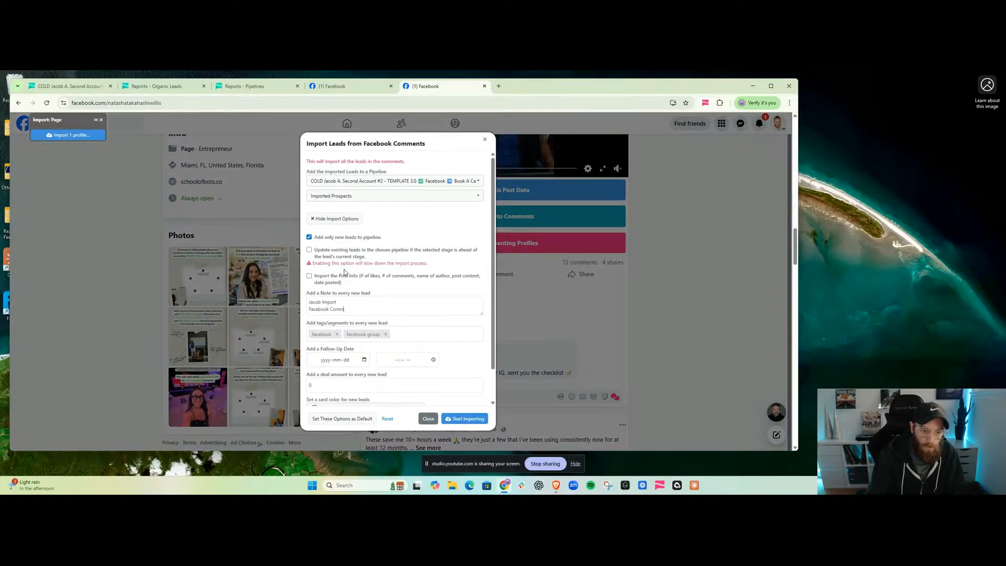
pyautogui.write('ents')
pyautogui.press('Return')
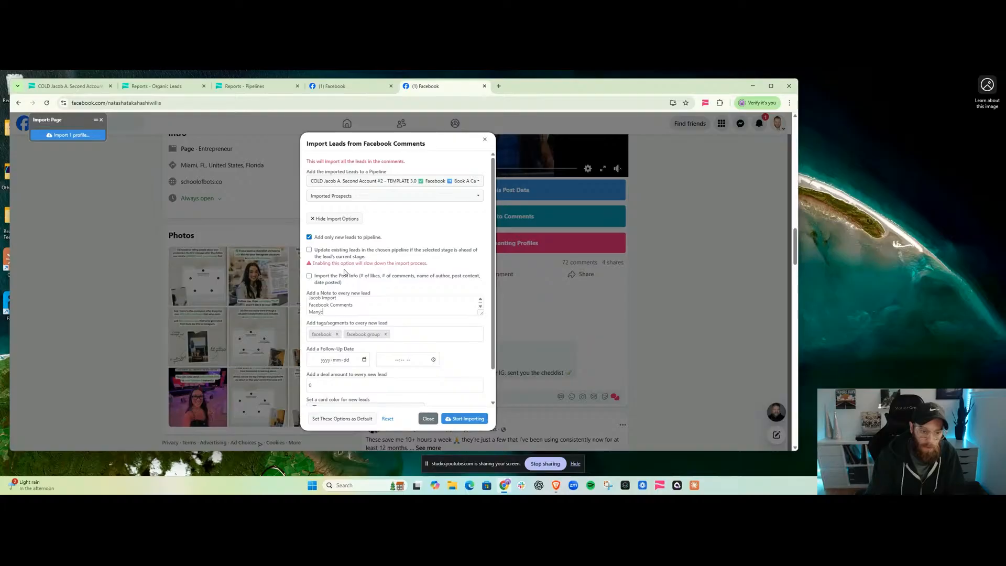
pyautogui.write('Manychat')
pyautogui.press('Return')
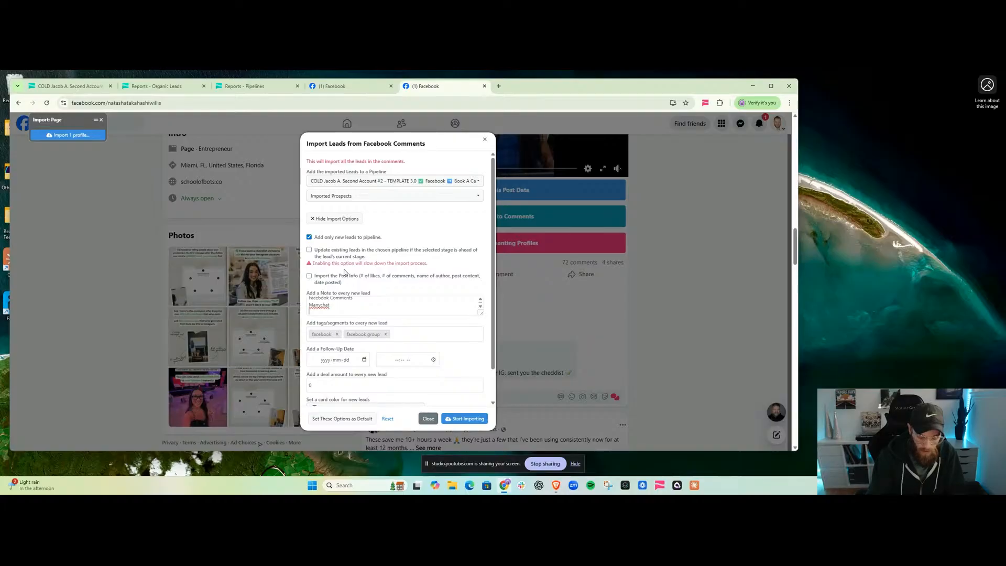
pyautogui.write('Second Account')
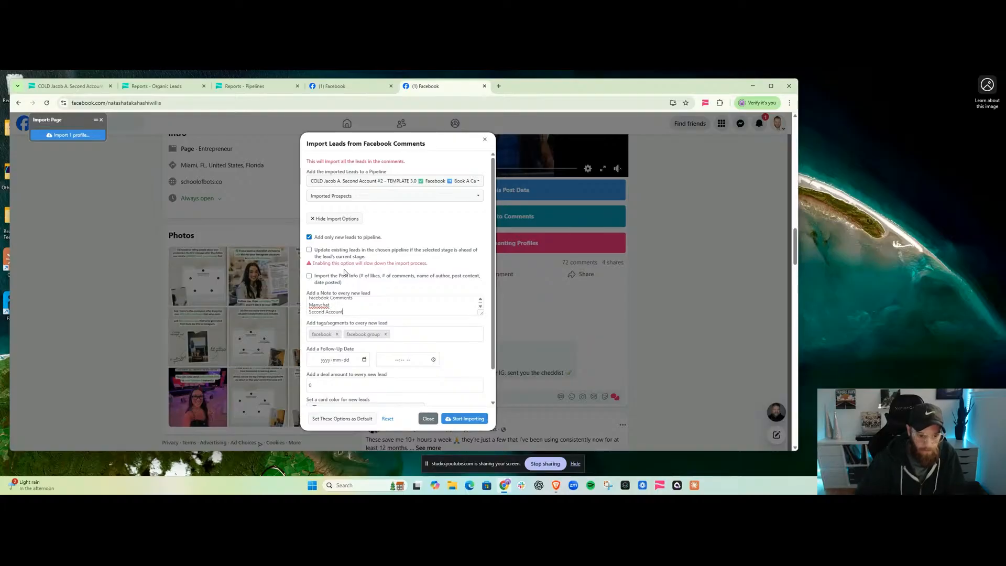
# - Replace the "facebook group" tag with "facebook comments" and "manychat" for every new lead in the comments import
pyautogui.scroll(-1, 342, 289)
pyautogui.click(386, 298)
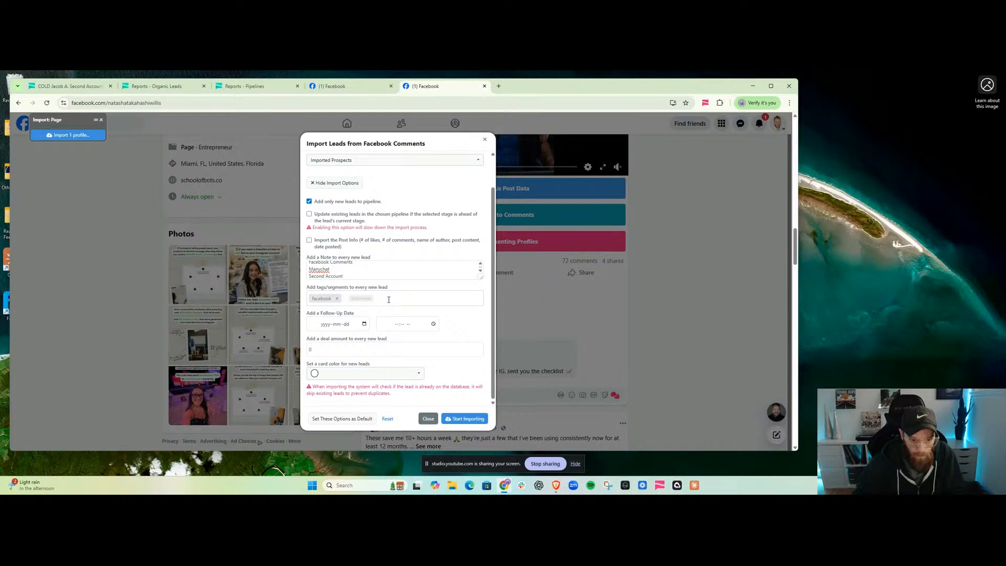
pyautogui.write('facebook co')
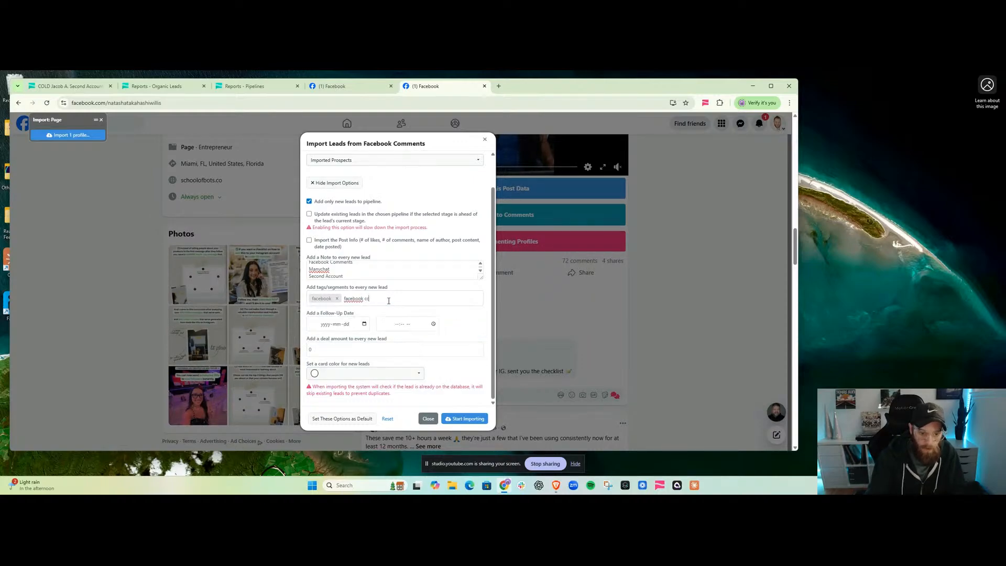
pyautogui.write('mments')
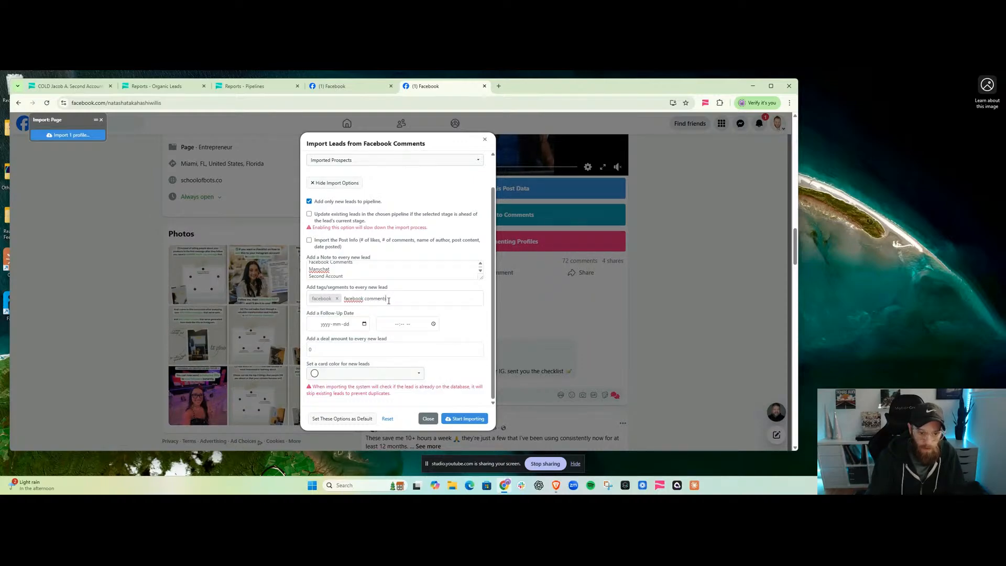
pyautogui.press('Return')
pyautogui.write('manychat')
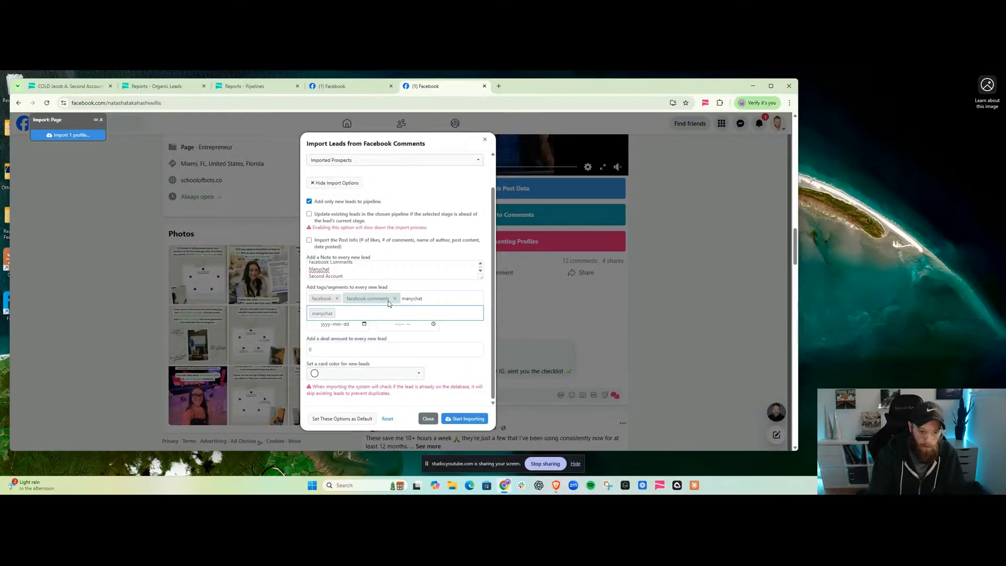
pyautogui.press('Return')
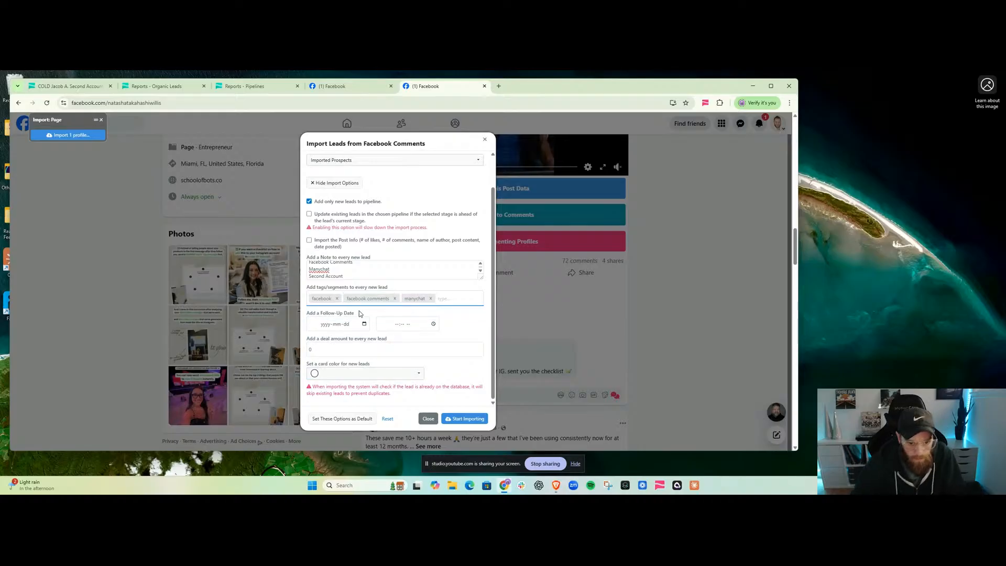
# - Start importing the commenters into Imported Prospects, then shrink and reposition the import window to keep the main browser window accessible
pyautogui.click(470, 420)
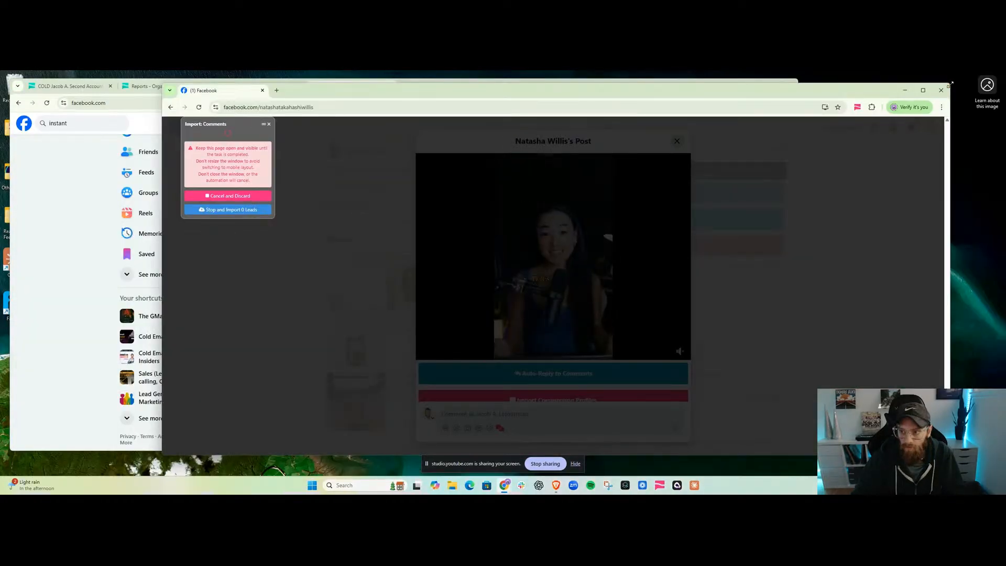
pyautogui.moveTo(658, 146); pyautogui.dragTo(866, 139)
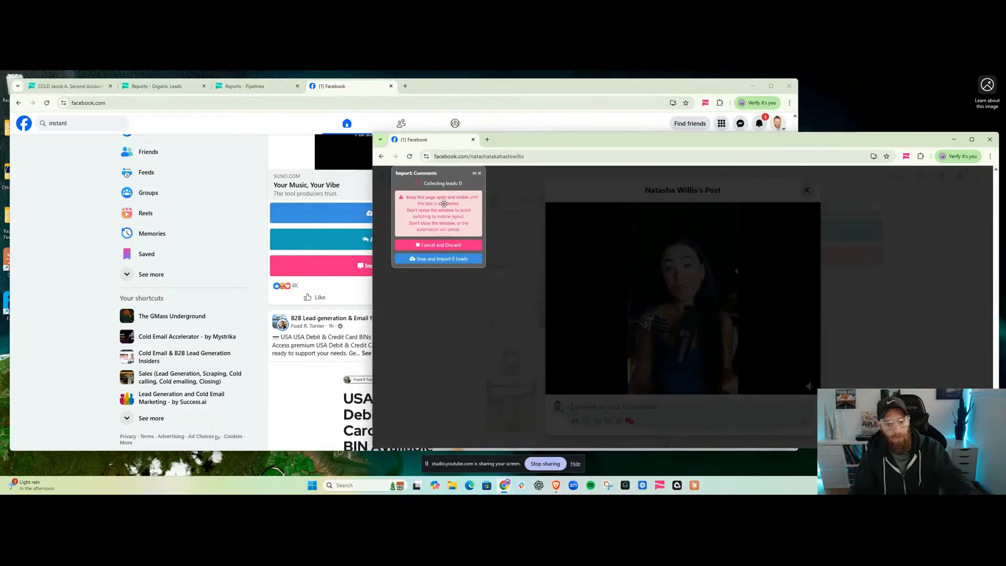
pyautogui.moveTo(372, 134); pyautogui.dragTo(436, 145)
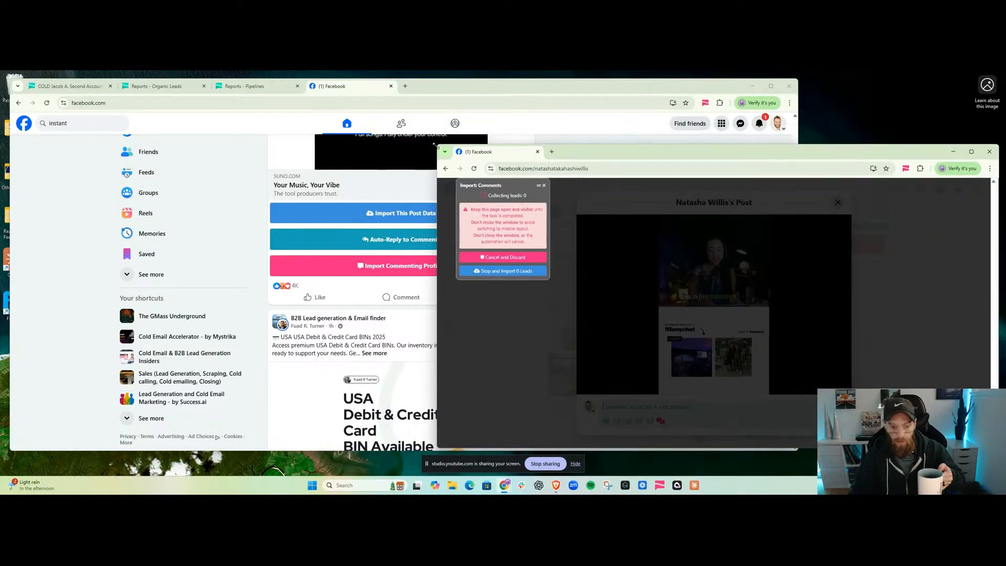
pyautogui.moveTo(595, 155); pyautogui.dragTo(600, 169)
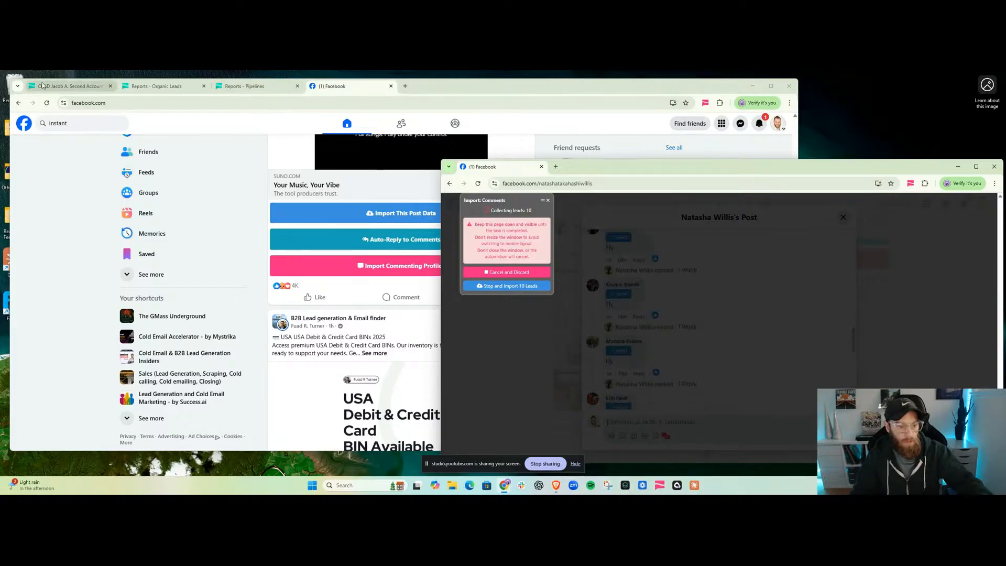
# - Reload the COLD second account pipeline and look through its stages while checking on the running comment import
pyautogui.click(66, 86)
pyautogui.click(47, 103)
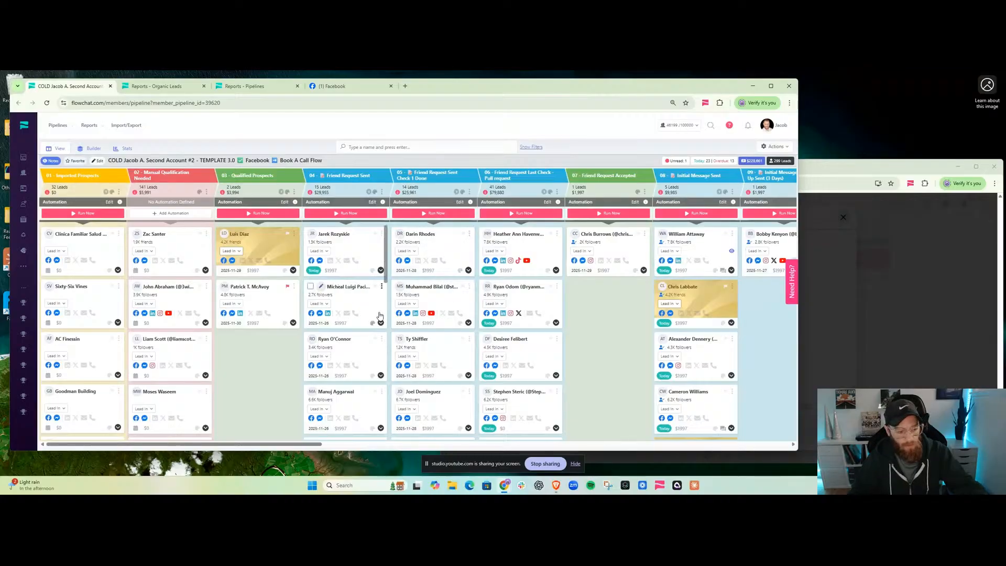
pyautogui.click(826, 171)
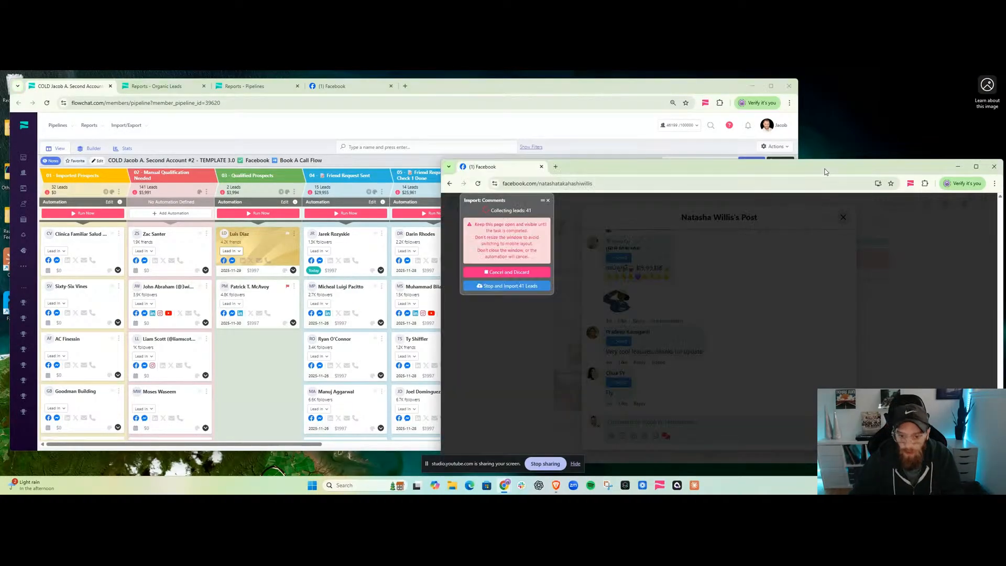
pyautogui.click(68, 87)
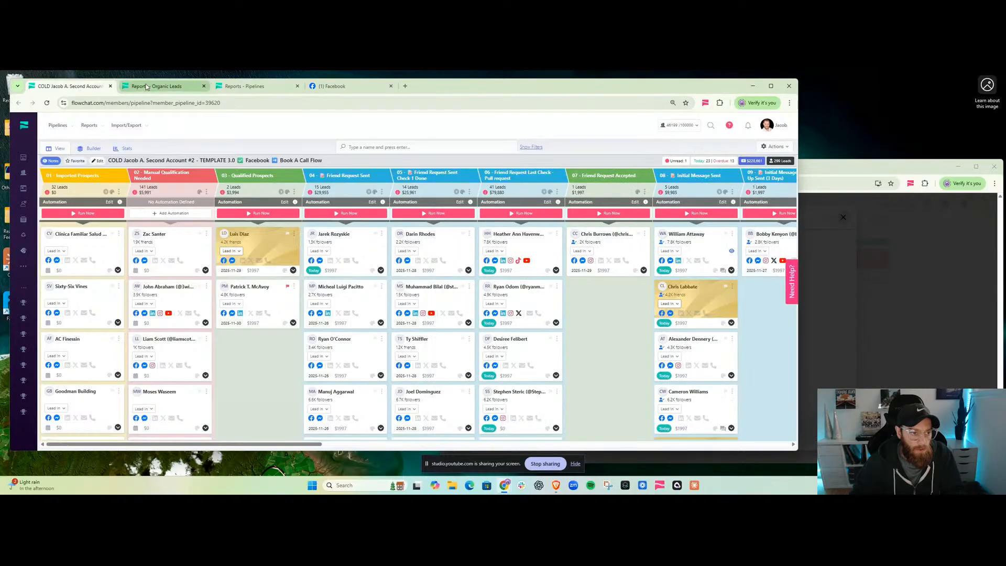
pyautogui.moveTo(292, 440); pyautogui.dragTo(649, 449)
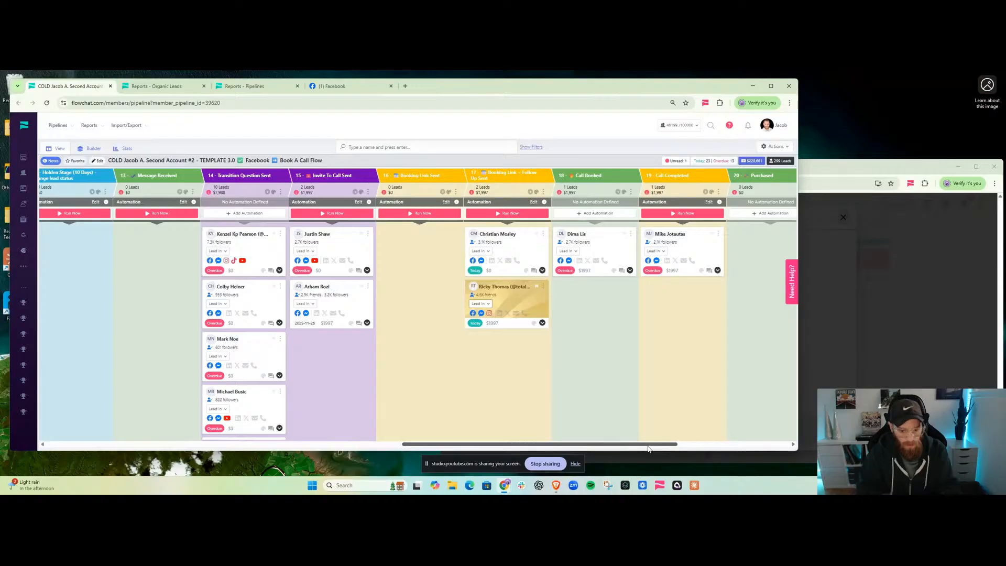
pyautogui.moveTo(648, 449); pyautogui.dragTo(272, 436)
pyautogui.click(810, 169)
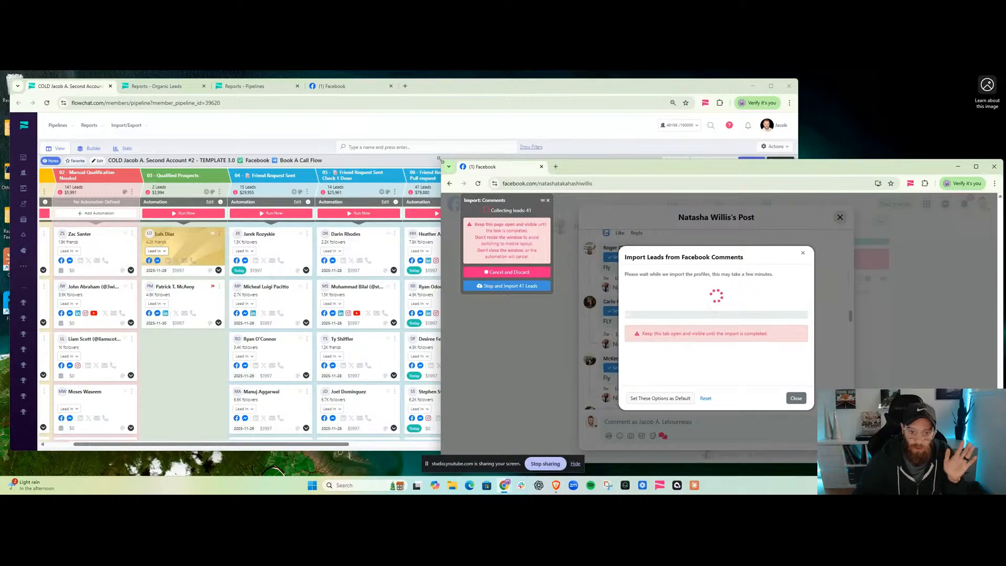
# - Narrow the import window and the pipeline window so both can be watched side by side during the import
pyautogui.moveTo(443, 161); pyautogui.dragTo(483, 161)
pyautogui.moveTo(787, 175); pyautogui.dragTo(786, 175)
pyautogui.click(792, 133)
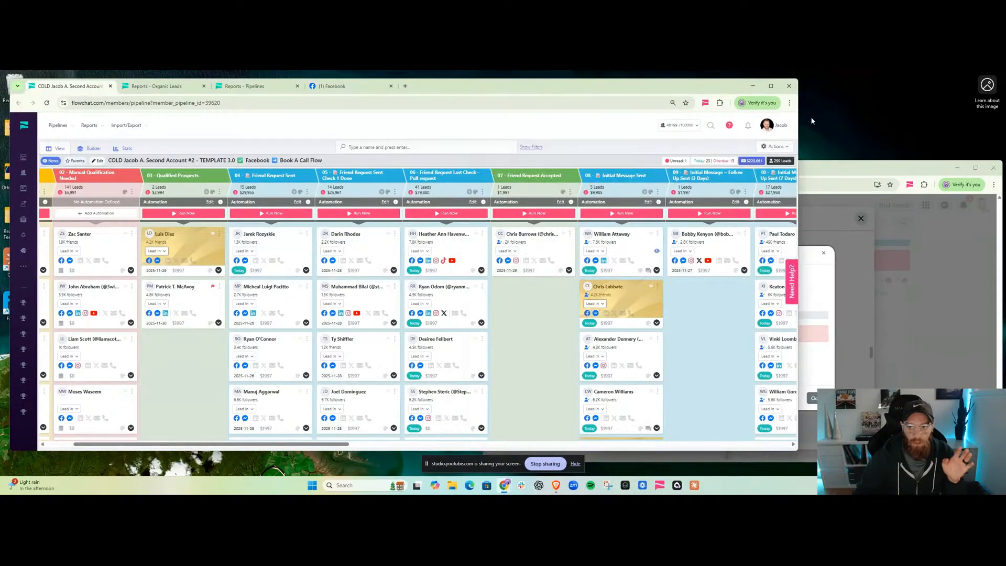
pyautogui.moveTo(801, 119); pyautogui.dragTo(634, 122)
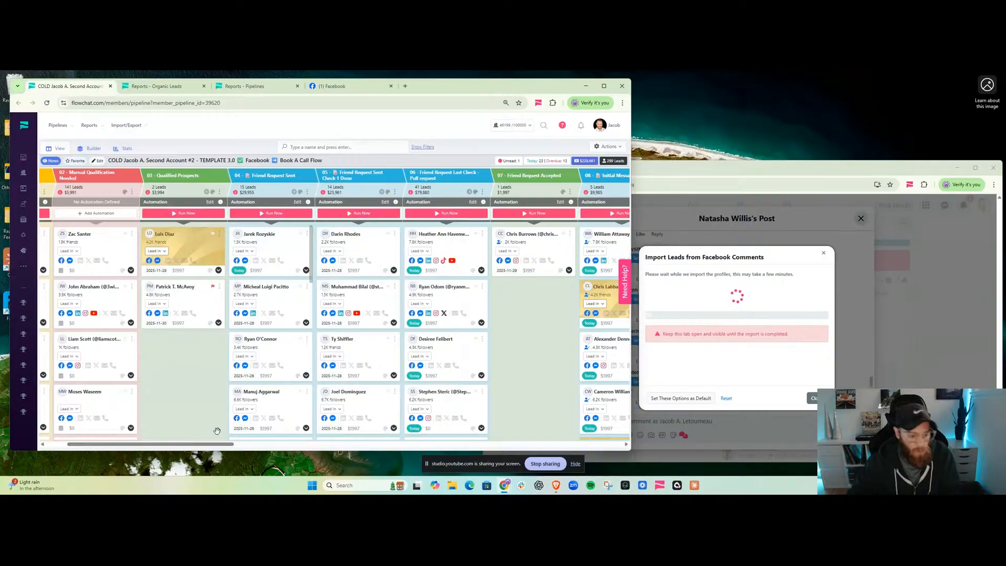
# - Close the finished comment import and reload the pipeline board from its Imported Prospects stage
pyautogui.moveTo(215, 445); pyautogui.dragTo(194, 445)
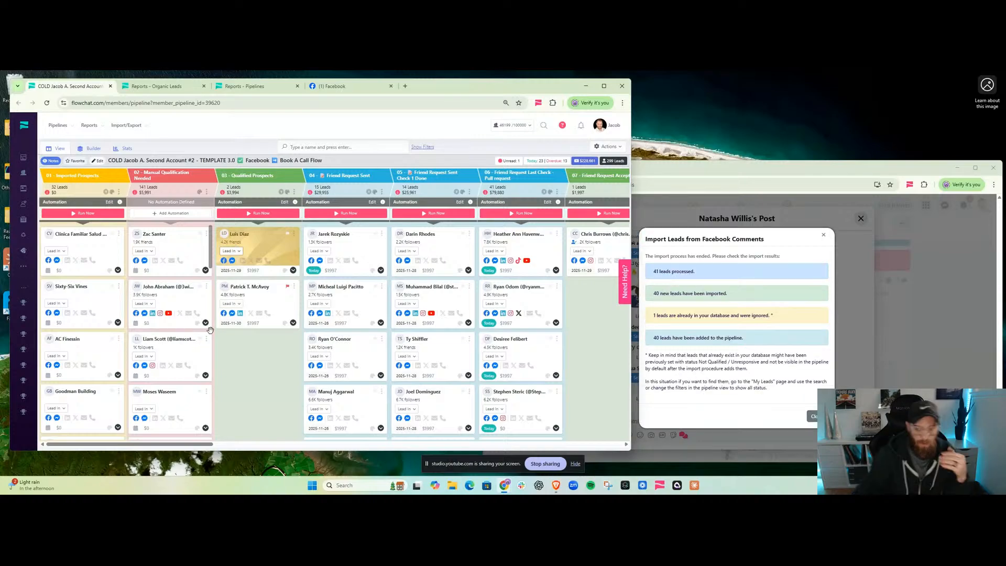
pyautogui.click(812, 416)
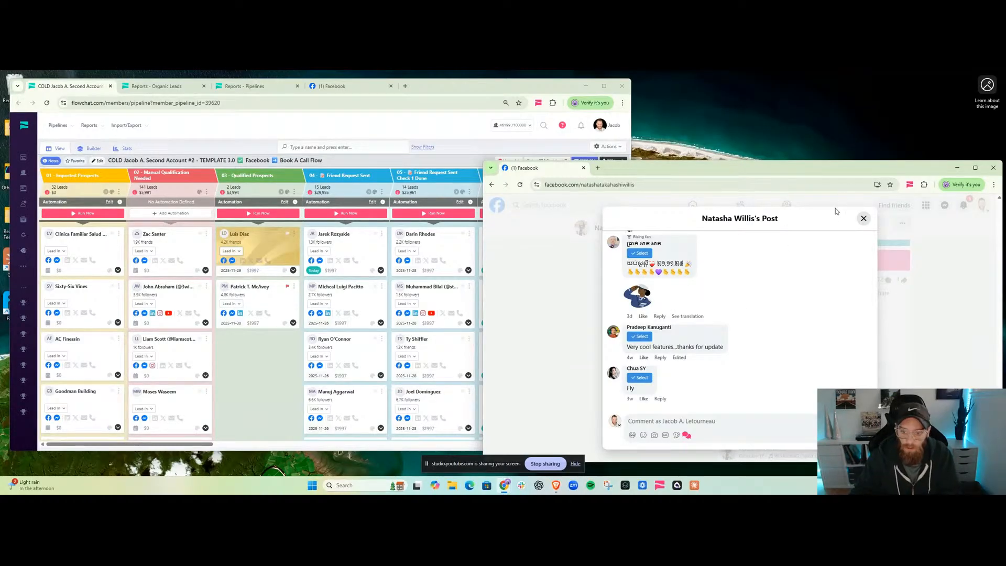
pyautogui.click(45, 104)
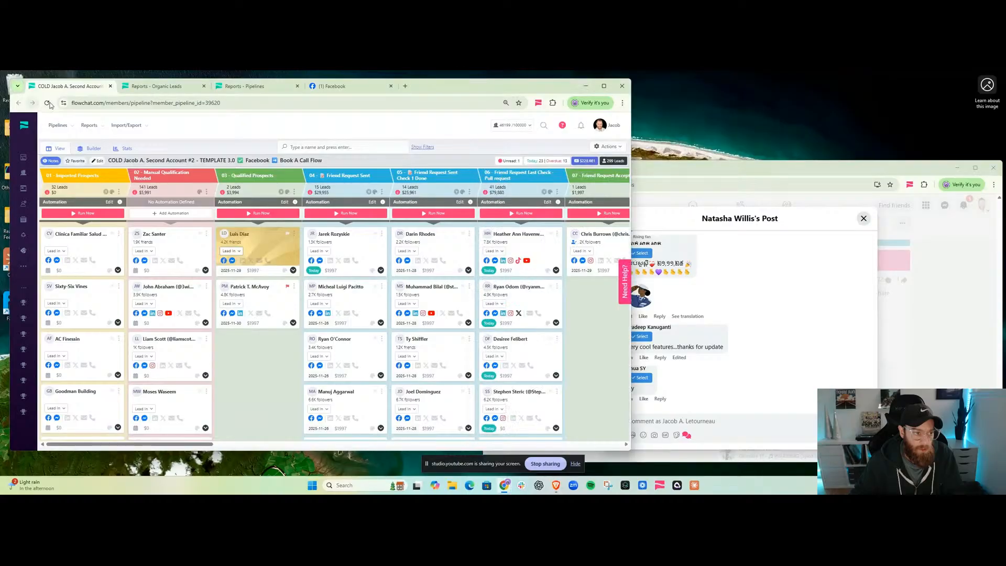
# - Close the post's comments, load everyone who reacted to the post, and open the import for those profiles
pyautogui.click(748, 166)
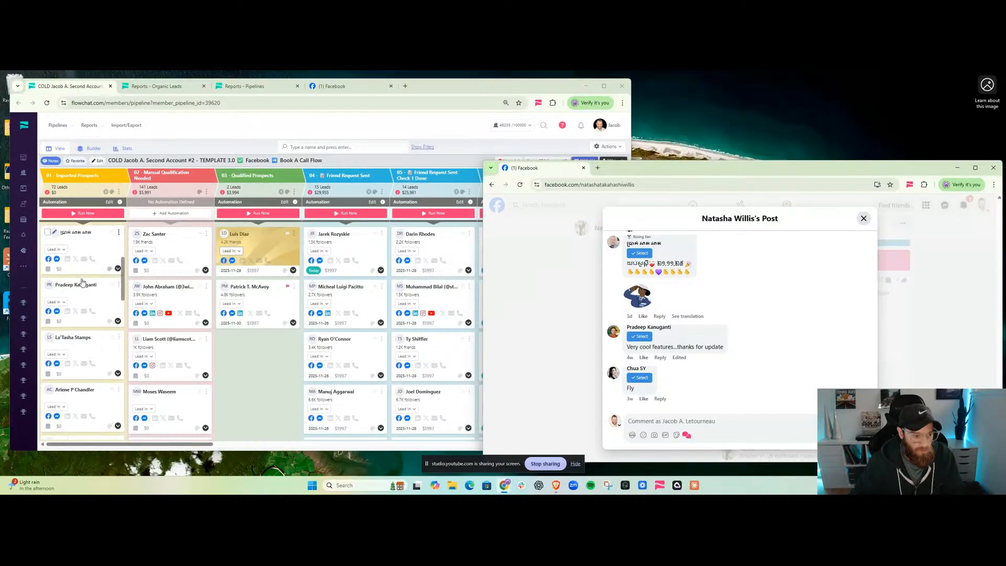
pyautogui.click(864, 218)
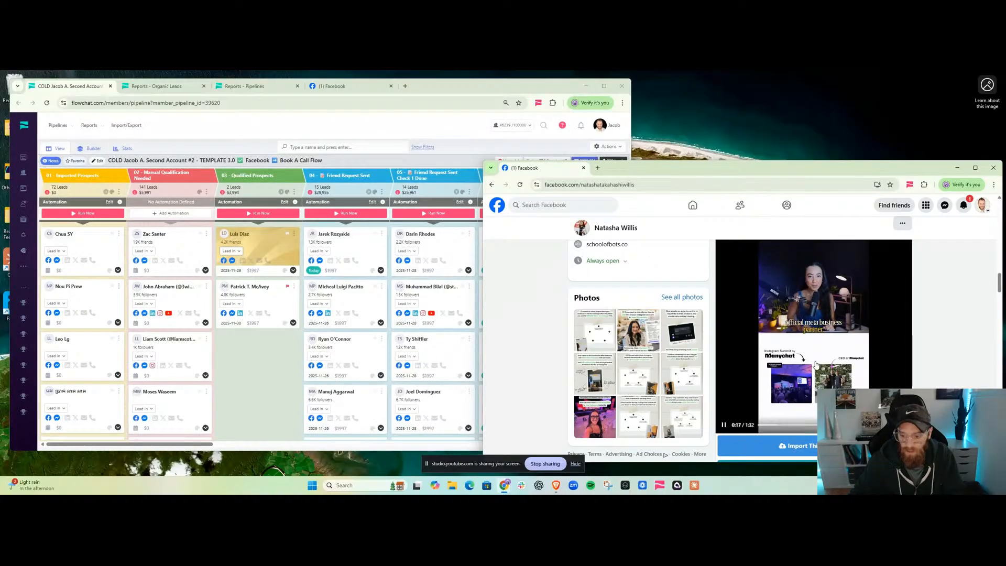
pyautogui.scroll(-5, 817, 364)
pyautogui.click(736, 359)
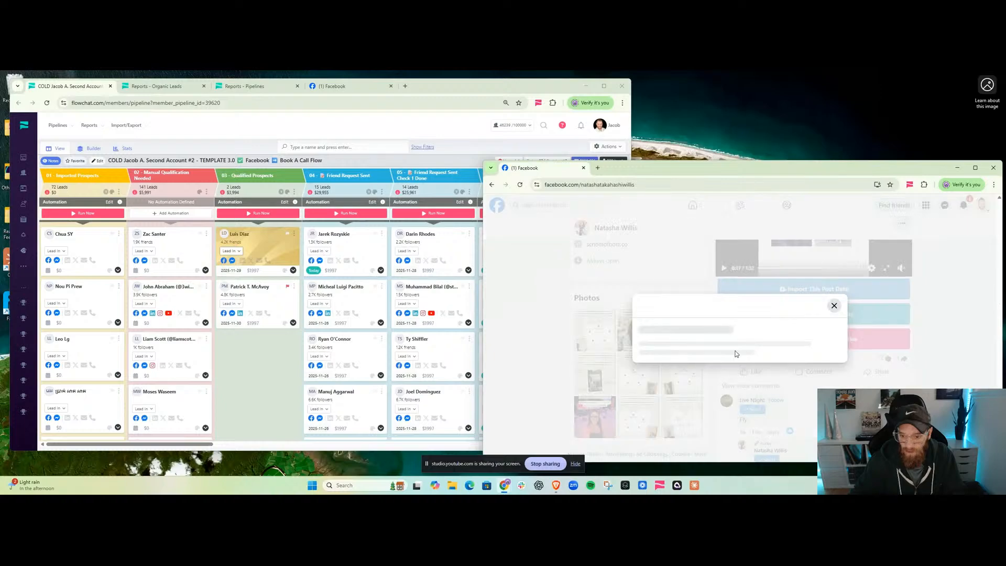
pyautogui.scroll(-5, 695, 330)
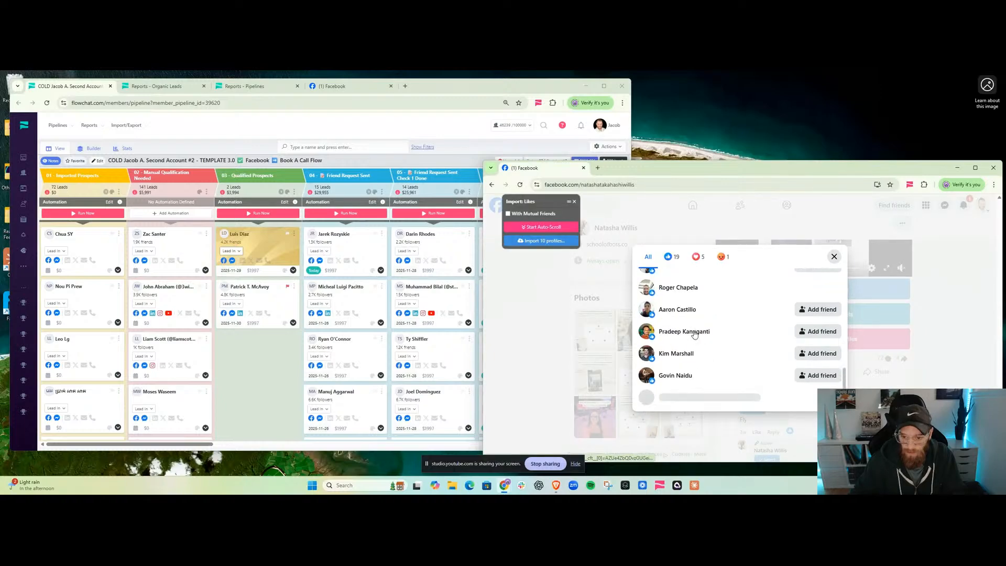
pyautogui.scroll(-3, 694, 335)
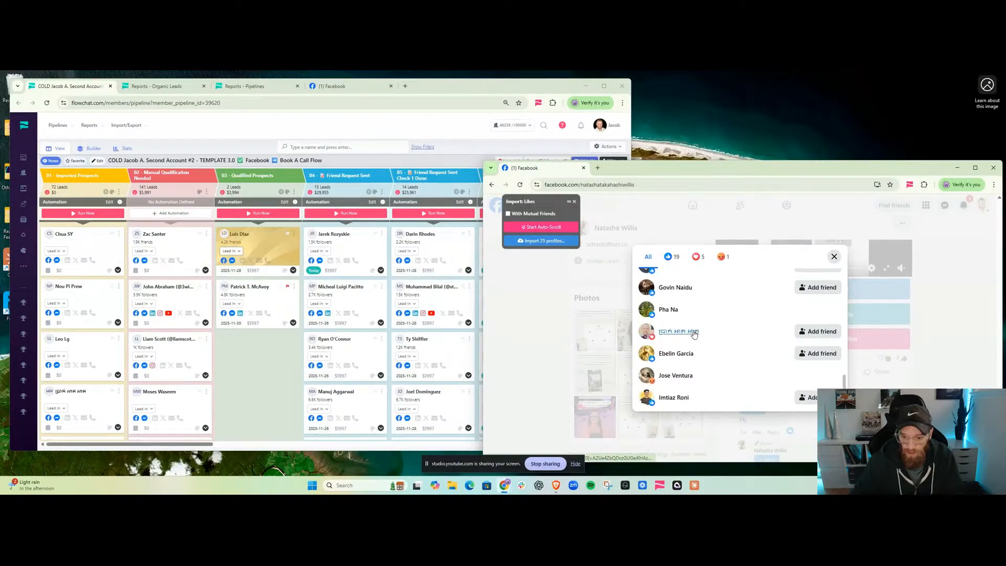
pyautogui.click(545, 244)
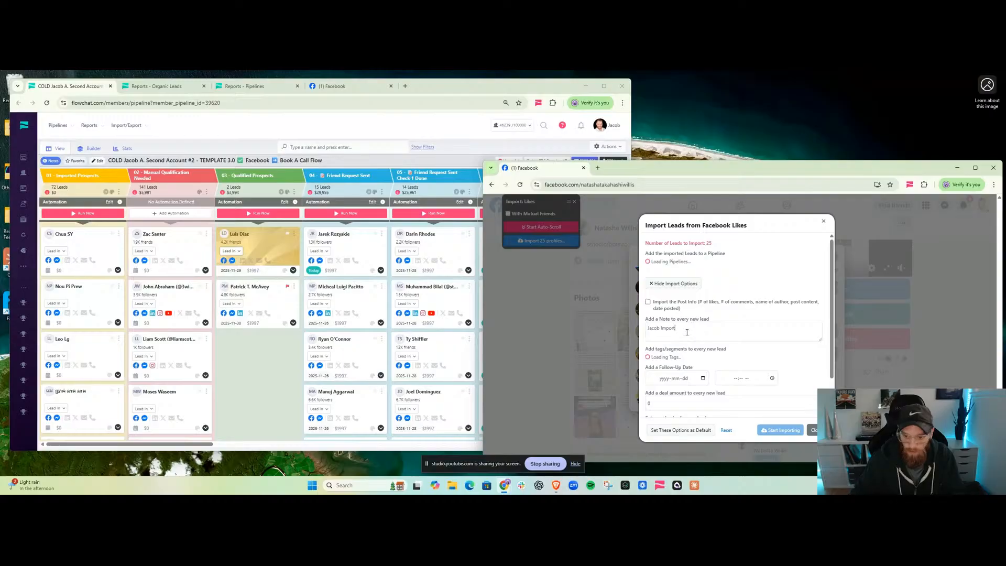
# - Complete the note for the imported leads with the lines "Facebook Likes", "Manychat" and "Second Account"
pyautogui.write('Facebook Li')
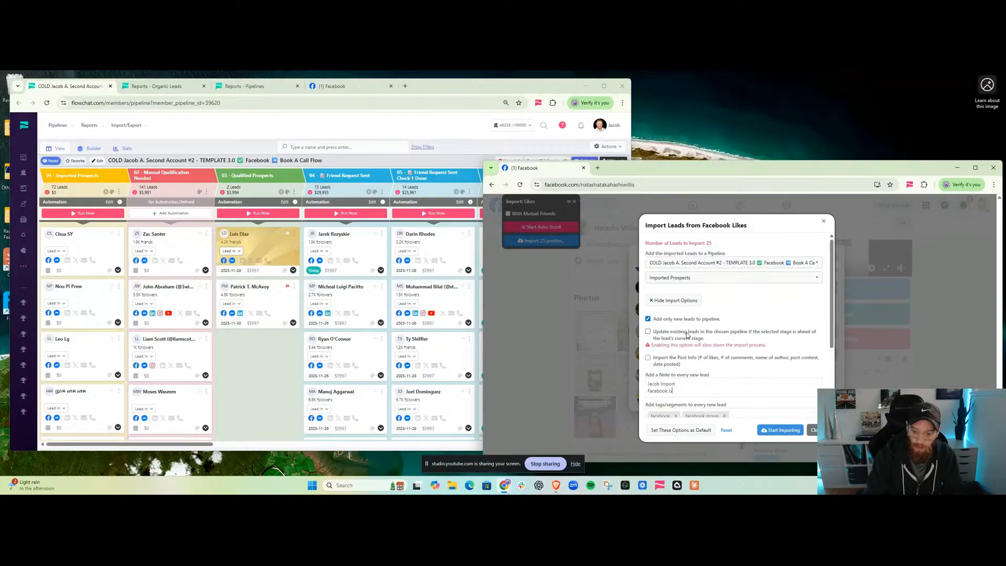
pyautogui.write('kes')
pyautogui.press('Return')
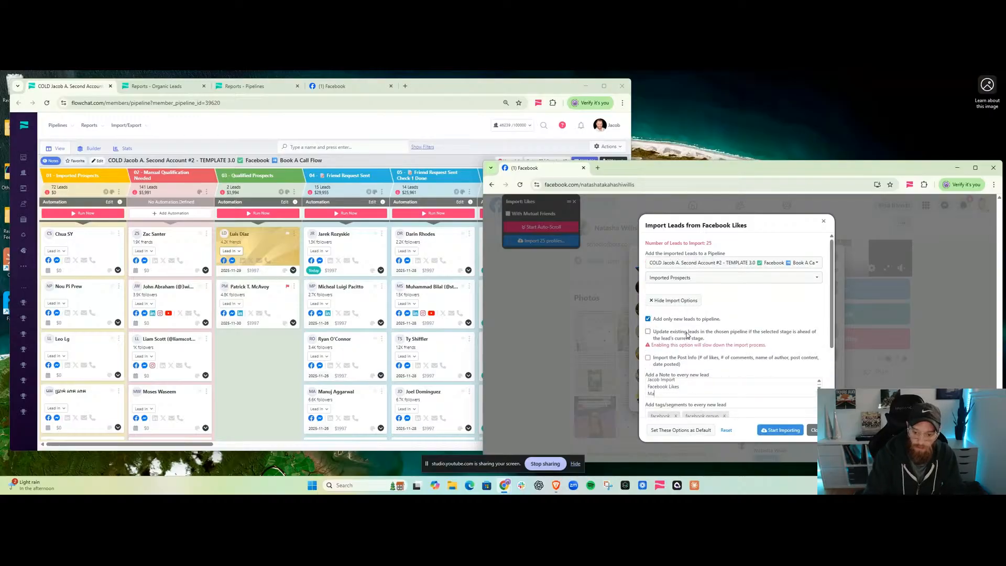
pyautogui.write('Manycha')
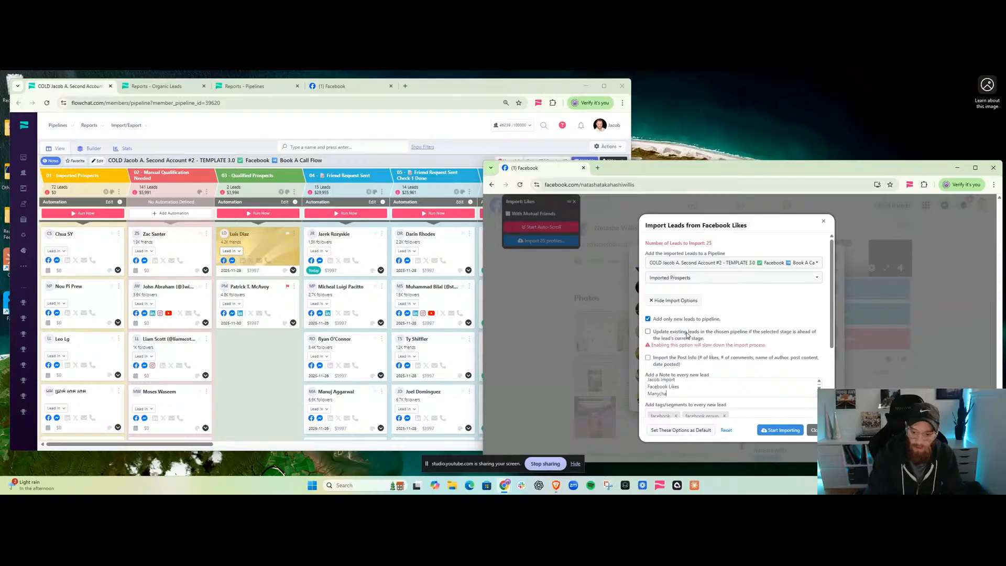
pyautogui.write('t')
pyautogui.press('Return')
pyautogui.write('Second Account')
# - Replace the facebook group tag with facebook likes and add the manychat tag for the imported leads
pyautogui.scroll(-3, 688, 336)
pyautogui.click(733, 337)
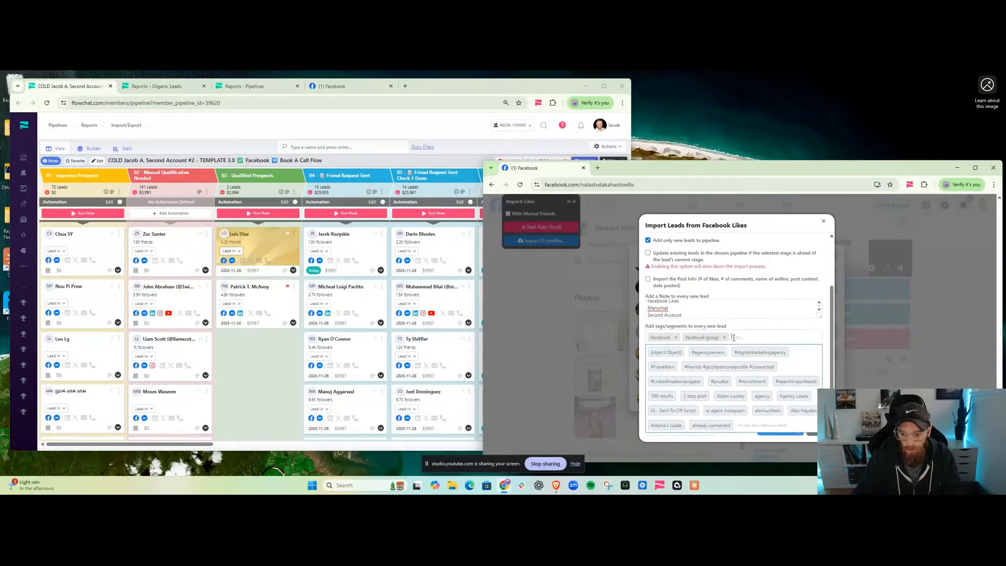
pyautogui.press('BackSpace')
pyautogui.write('face')
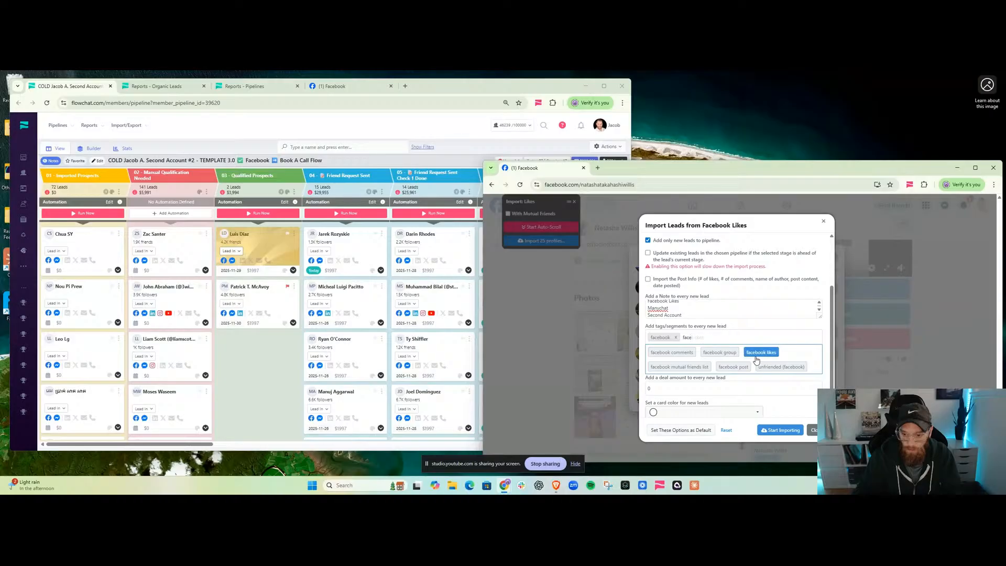
pyautogui.click(756, 357)
pyautogui.write('man')
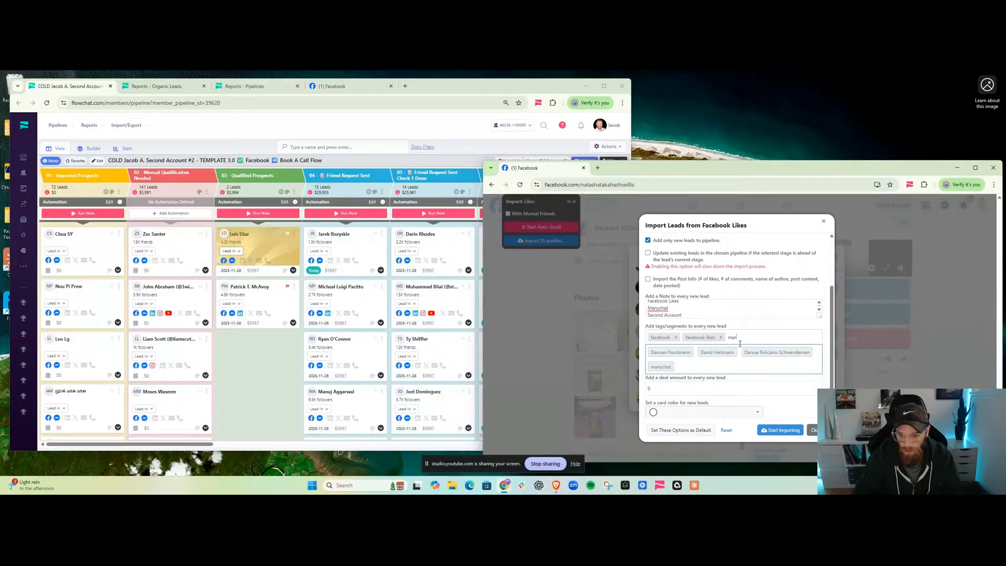
pyautogui.click(668, 367)
pyautogui.click(740, 324)
# - Start importing the people who reacted to the post into the Imported Prospects stage
pyautogui.scroll(3, 769, 404)
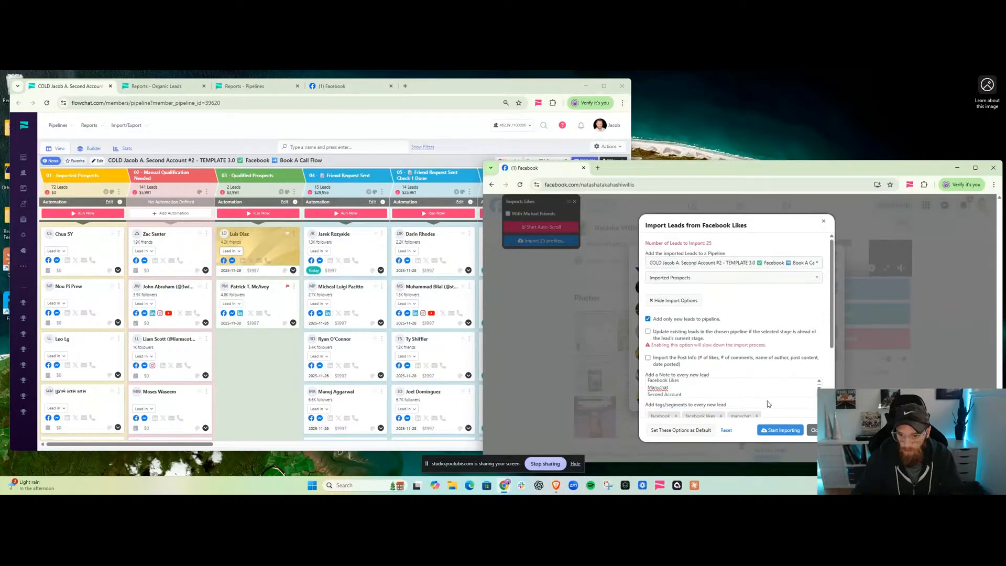
pyautogui.scroll(1, 739, 390)
pyautogui.click(780, 430)
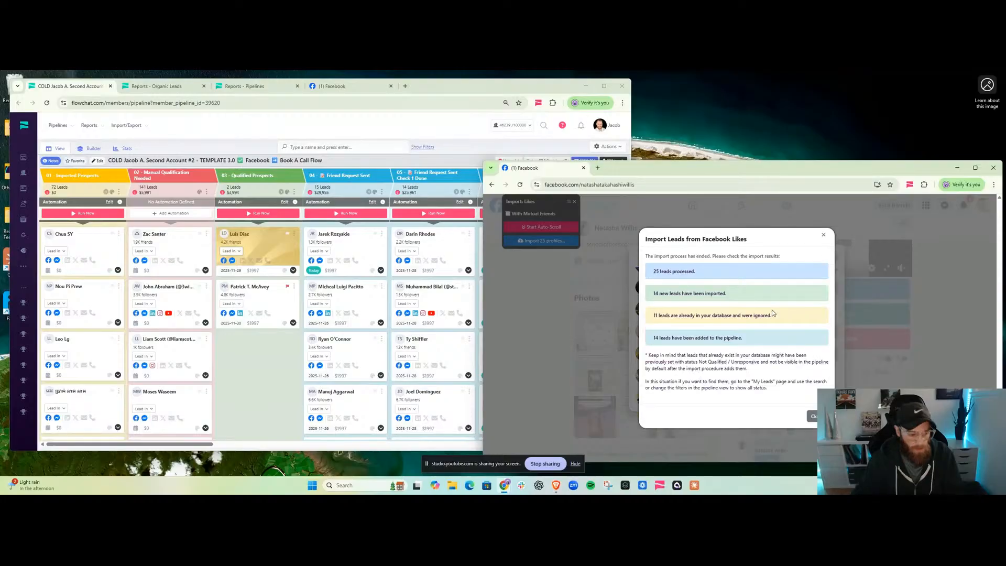
# - Close the finished reaction import, reload the pipeline board and widen its window
pyautogui.click(814, 417)
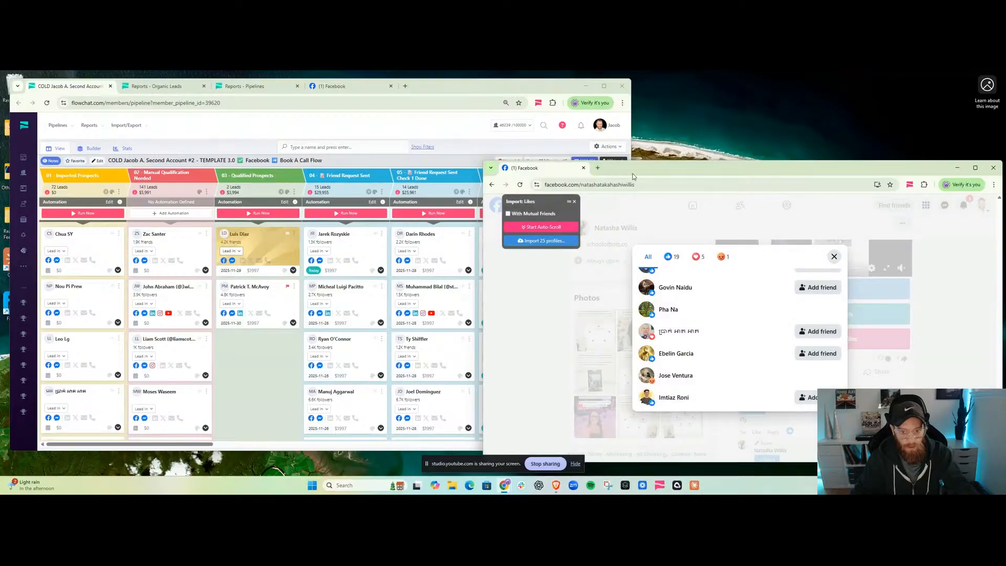
pyautogui.click(47, 103)
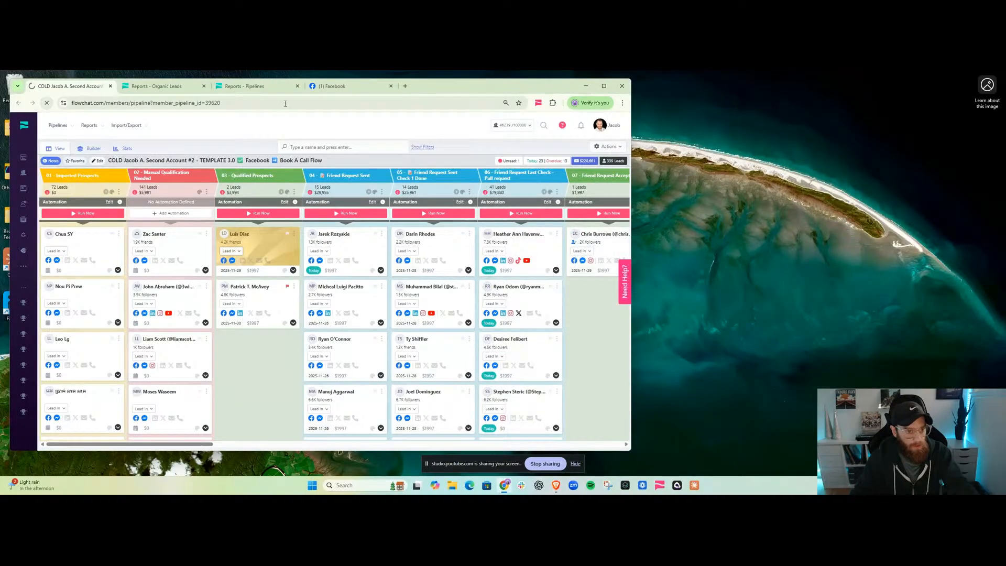
pyautogui.moveTo(633, 159); pyautogui.dragTo(943, 178)
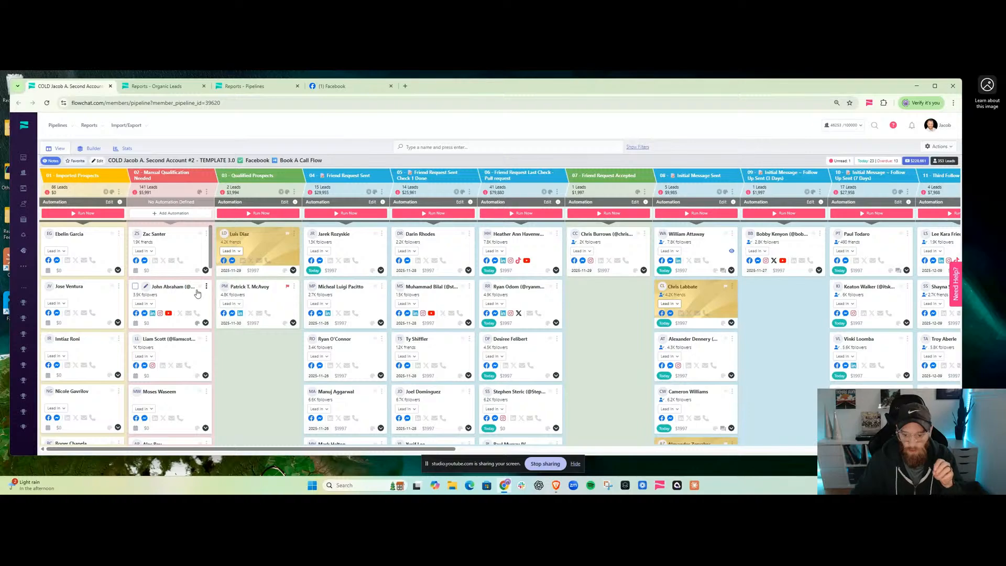
# - Review the follow-up stages, the 7-day follow-up's automation actions, and the Messenger conversation of that stage's first lead
pyautogui.moveTo(33, 211)
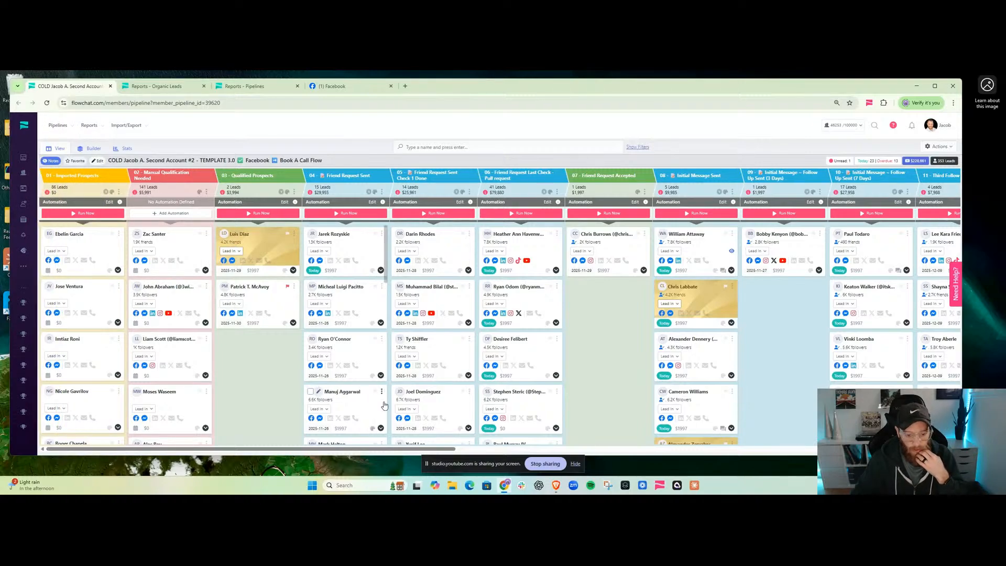
pyautogui.moveTo(338, 450); pyautogui.dragTo(514, 446)
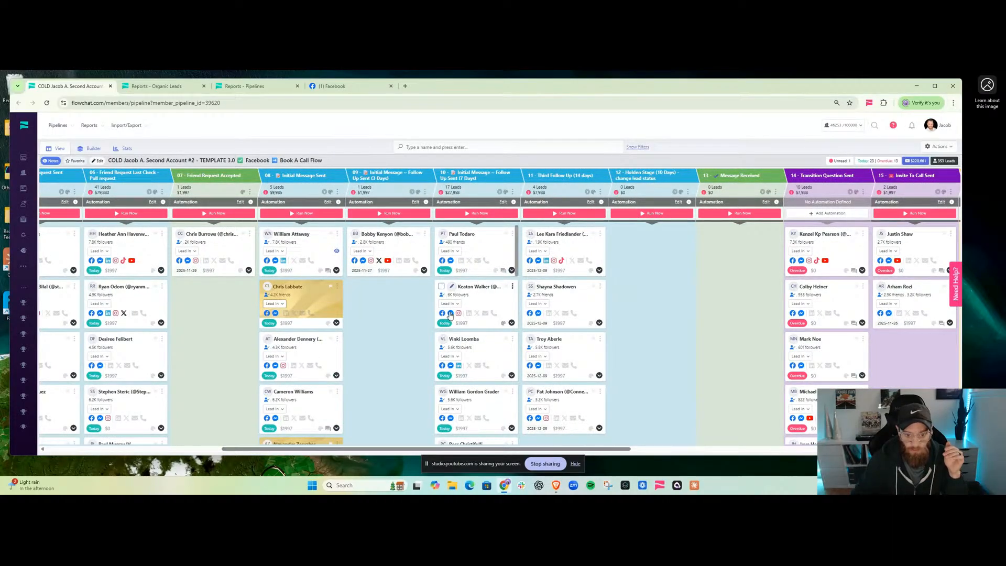
pyautogui.moveTo(514, 202)
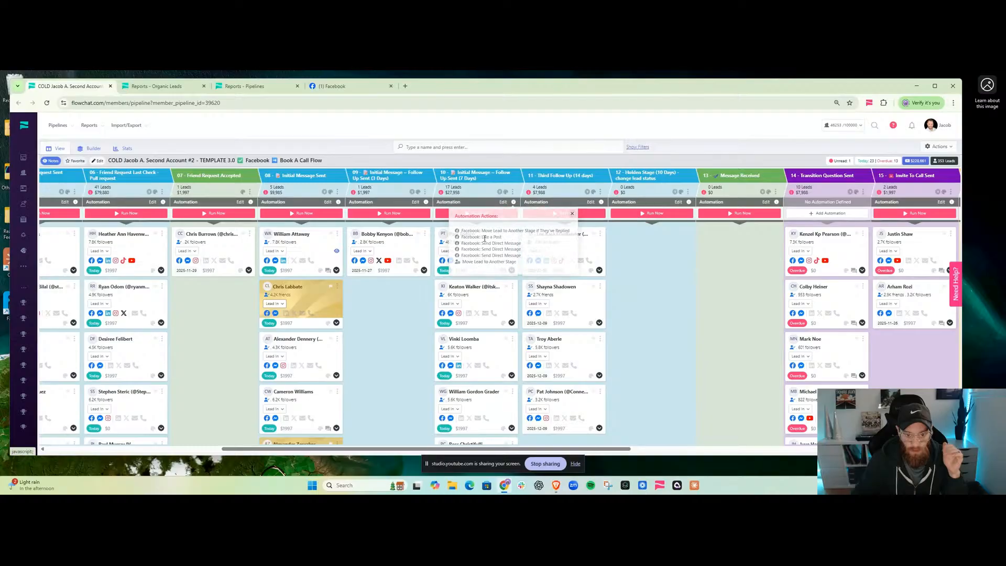
pyautogui.click(452, 262)
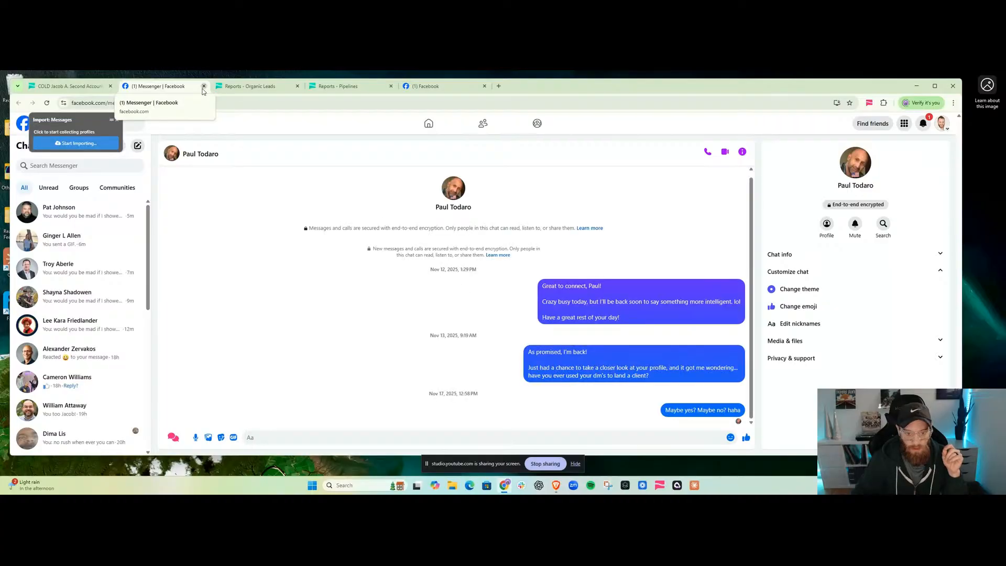
pyautogui.click(204, 86)
# - Message the Call Booked lead "let me know if you can't find a time and I can see if I can move some things around"
pyautogui.moveTo(462, 452); pyautogui.dragTo(727, 446)
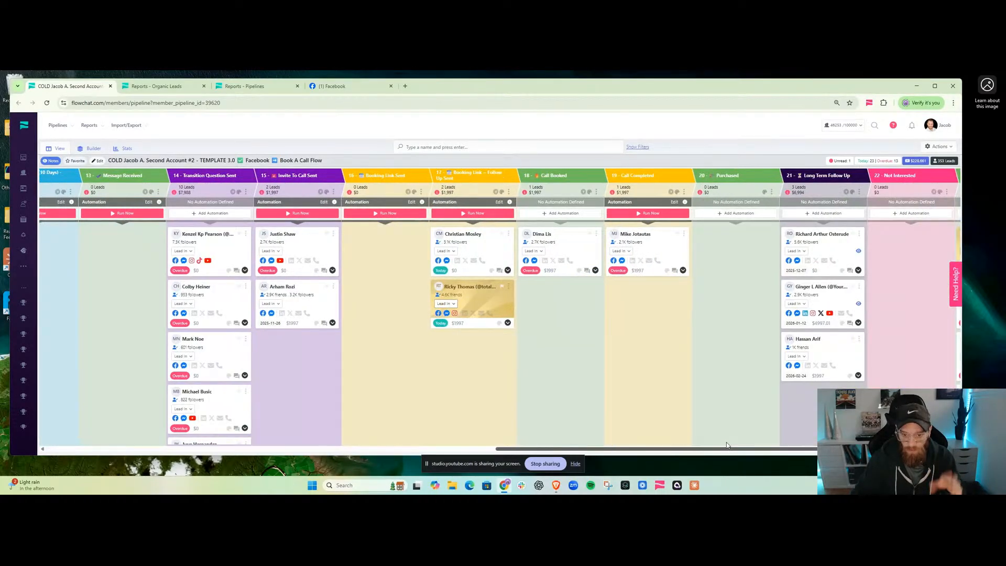
pyautogui.click(535, 261)
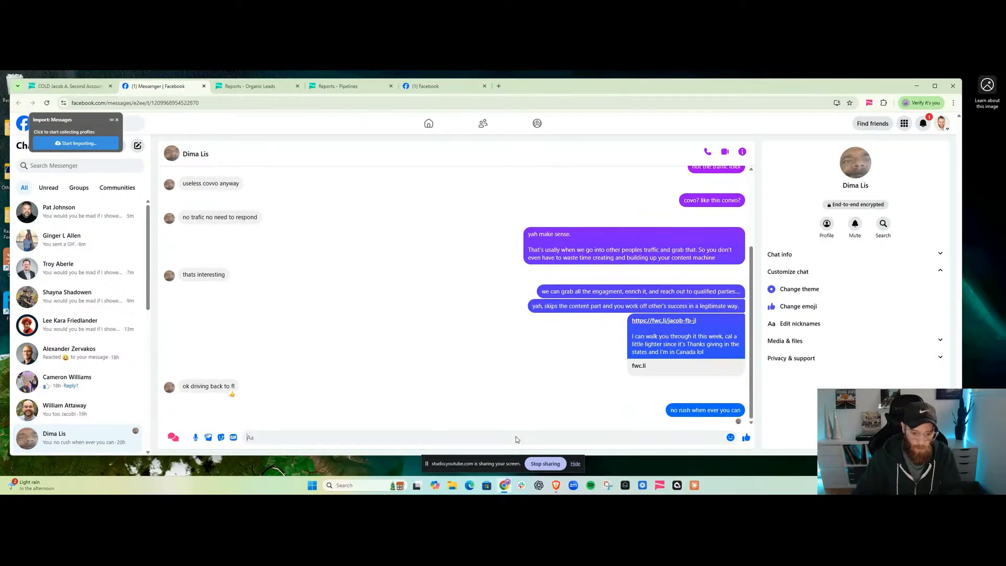
pyautogui.write("let me know if you can't find a ti")
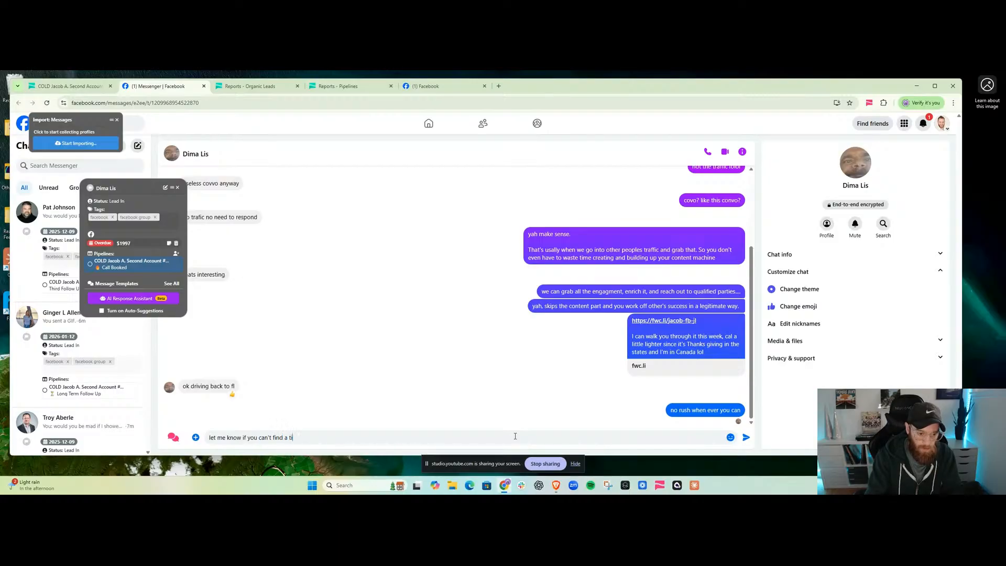
pyautogui.write("me and I can't")
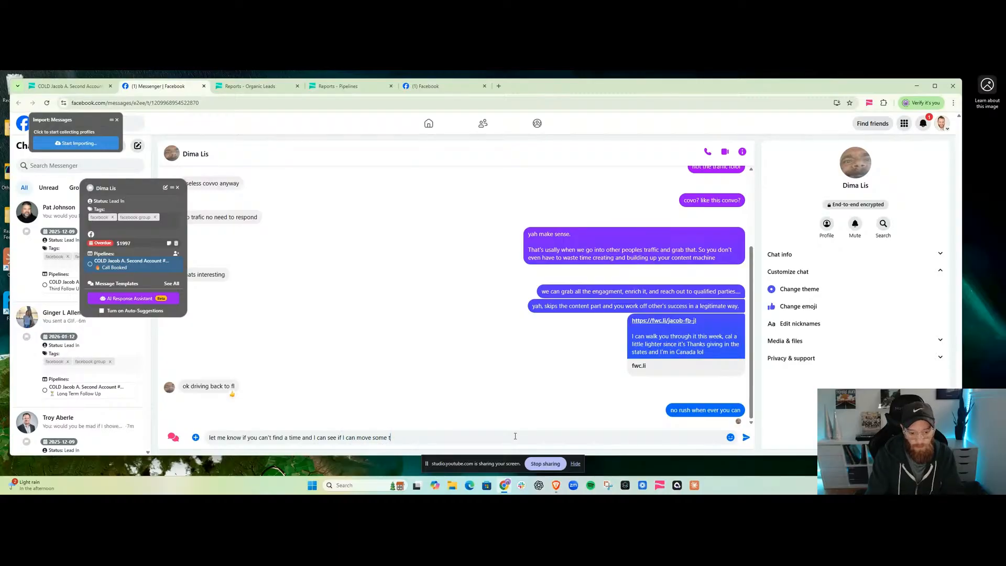
pyautogui.press('Return')
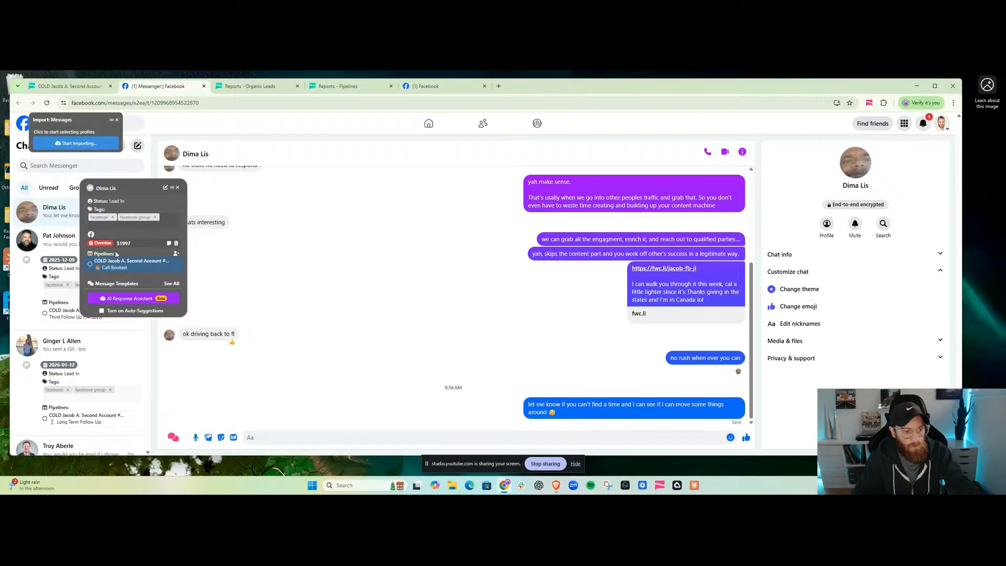
pyautogui.click(204, 86)
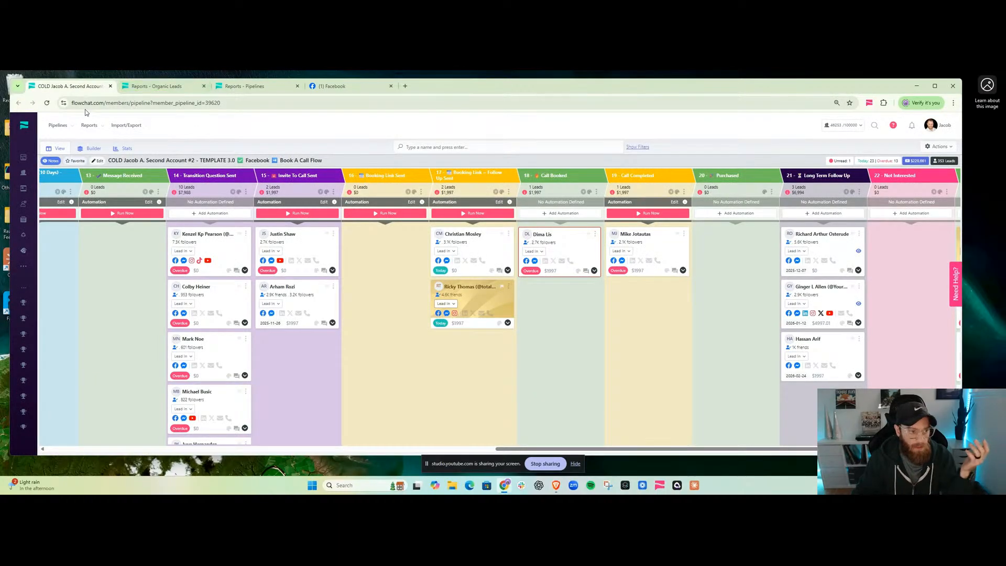
# - Reload the pipeline, start a new stage between Call Completed and Purchased, and name it "Call No Showed - Reengage 3 times max"
pyautogui.click(47, 102)
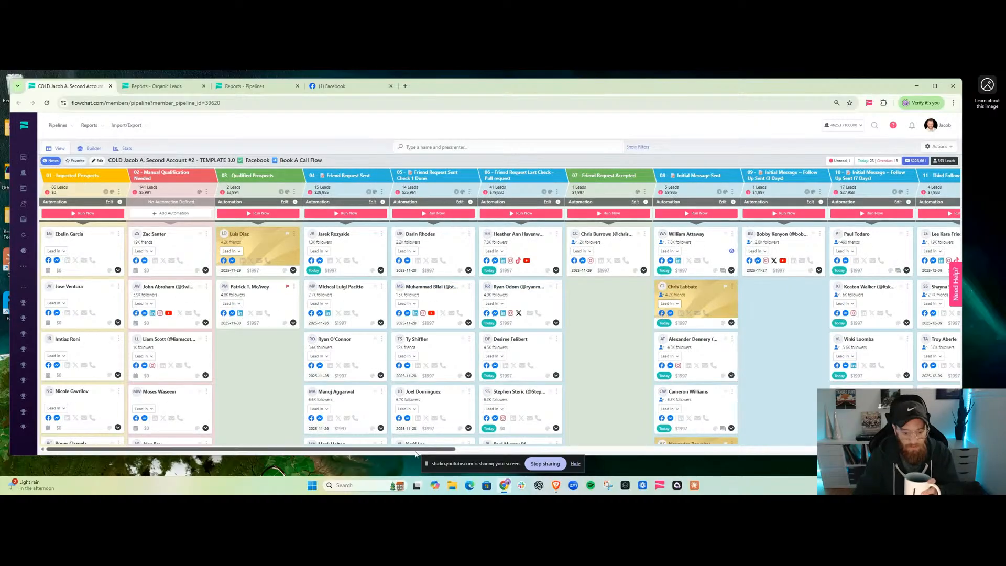
pyautogui.moveTo(416, 454); pyautogui.dragTo(845, 453)
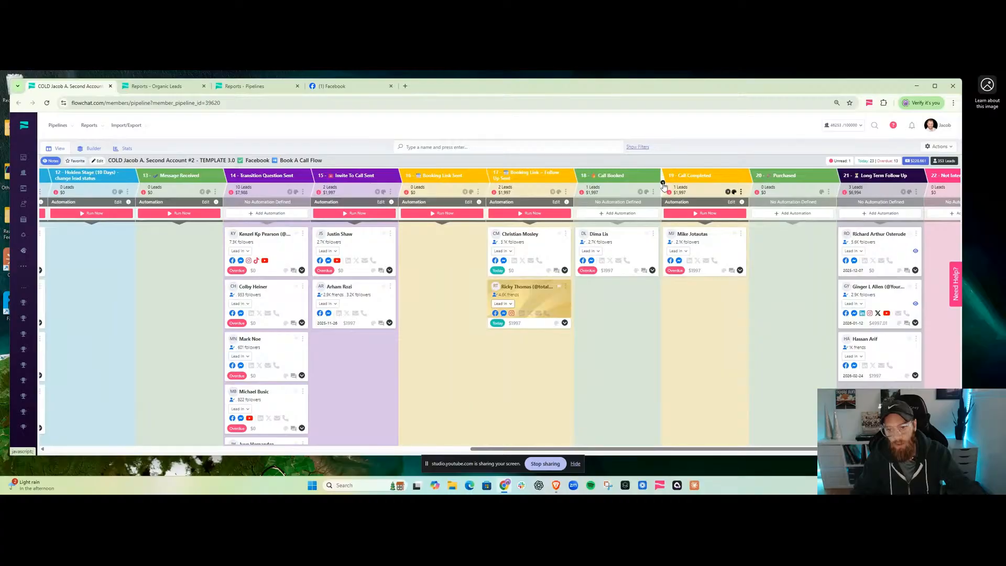
pyautogui.click(750, 184)
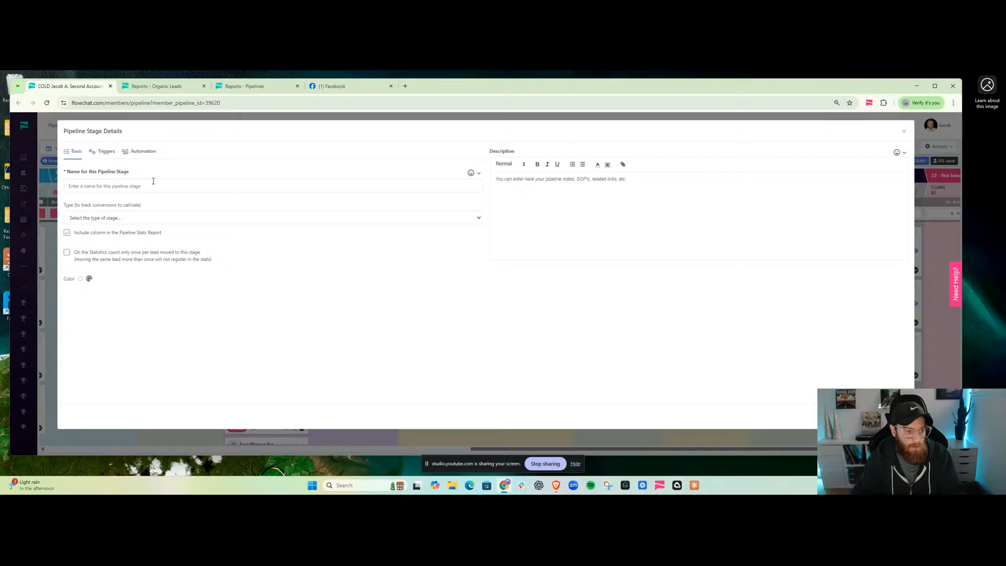
pyautogui.click(147, 184)
pyautogui.write('Ca')
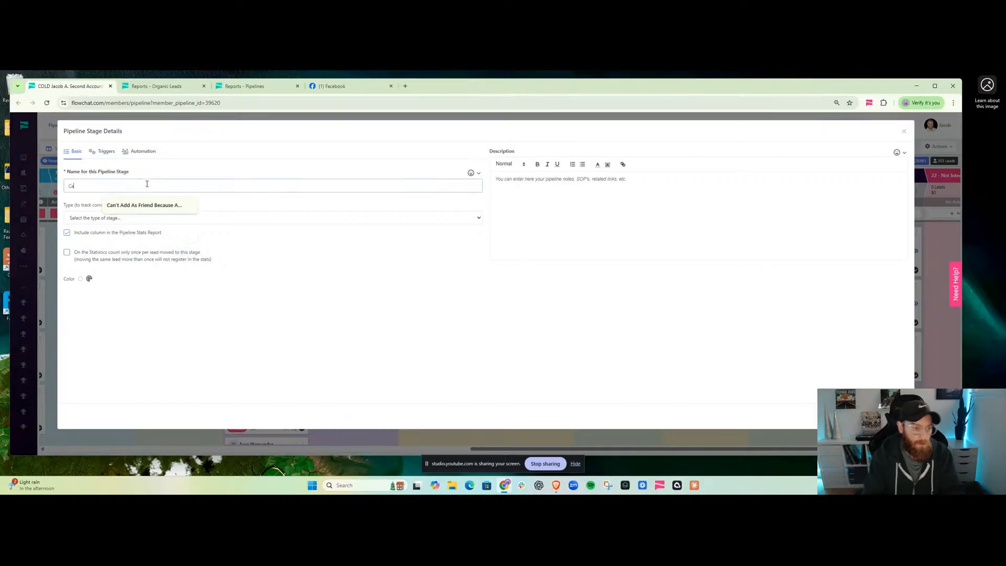
pyautogui.write('ll No Showed ')
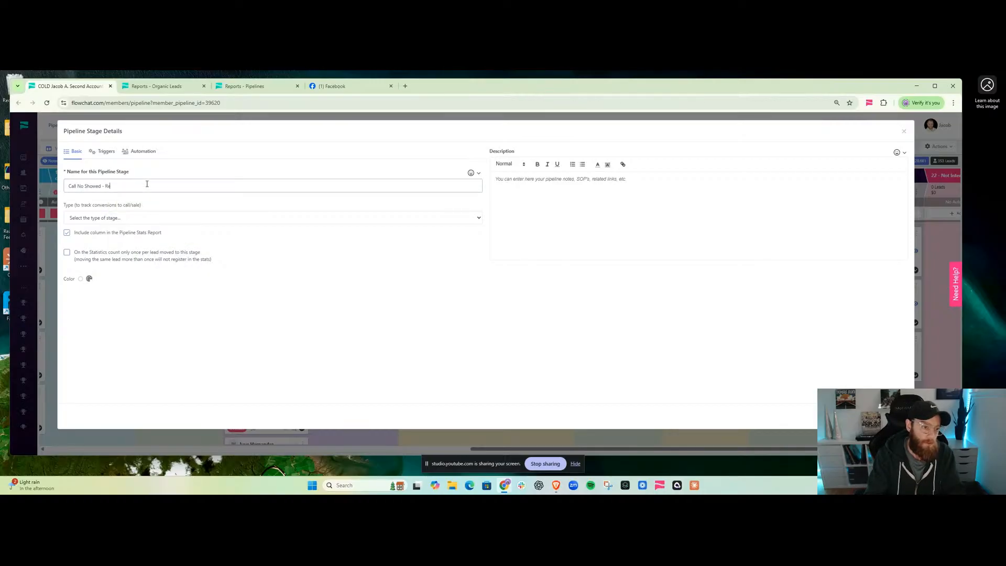
pyautogui.write('- Reengage 3 times m')
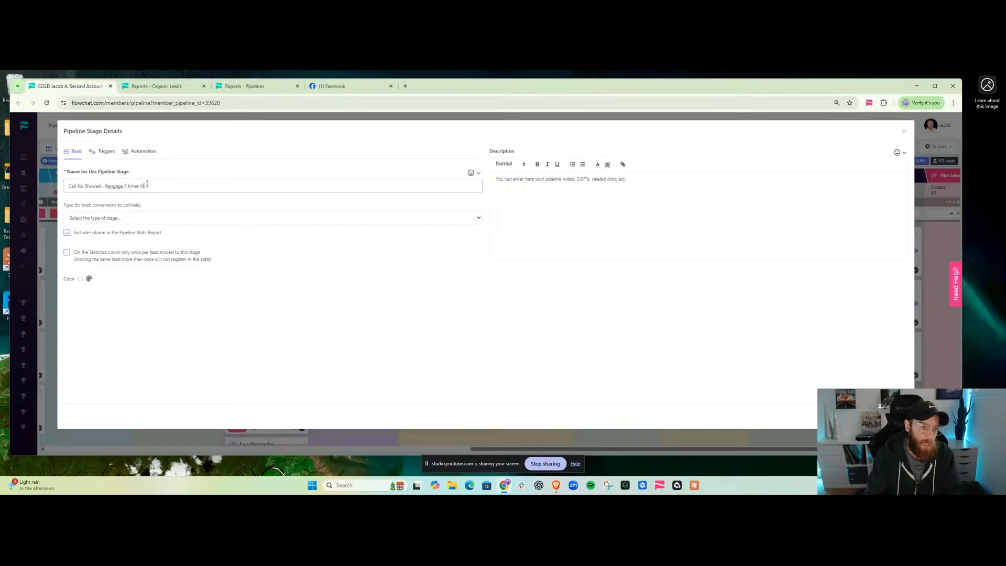
pyautogui.write('ax')
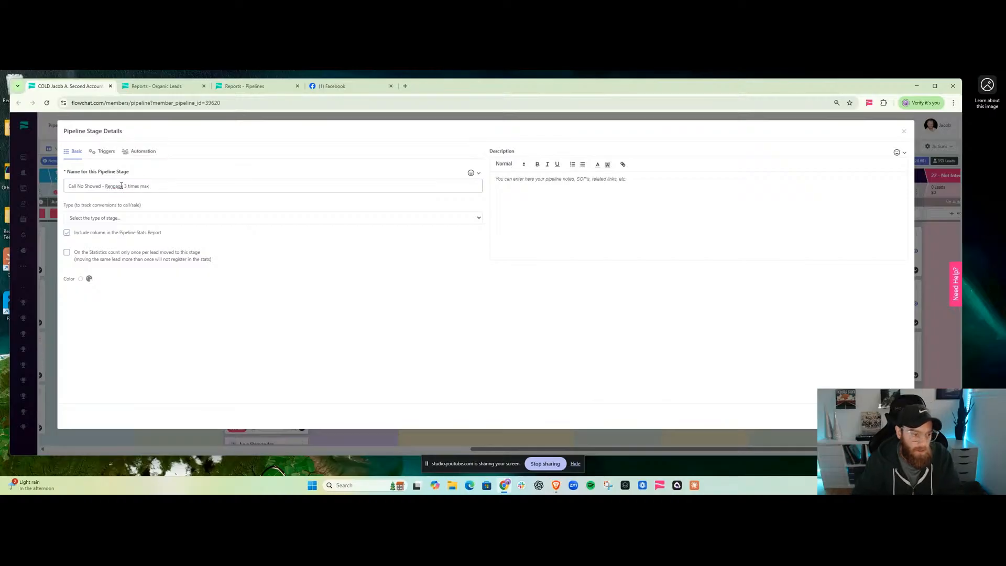
pyautogui.rightClick(123, 187)
pyautogui.click(160, 193)
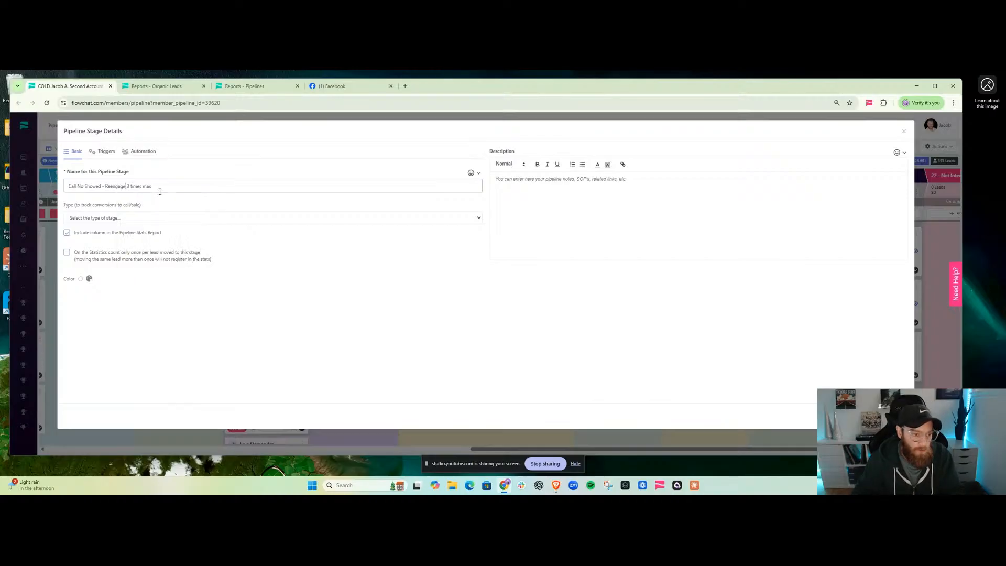
# - Set the new no-show stage's color to salmon and review the available stage types without choosing one
pyautogui.click(89, 278)
pyautogui.click(97, 301)
pyautogui.click(89, 279)
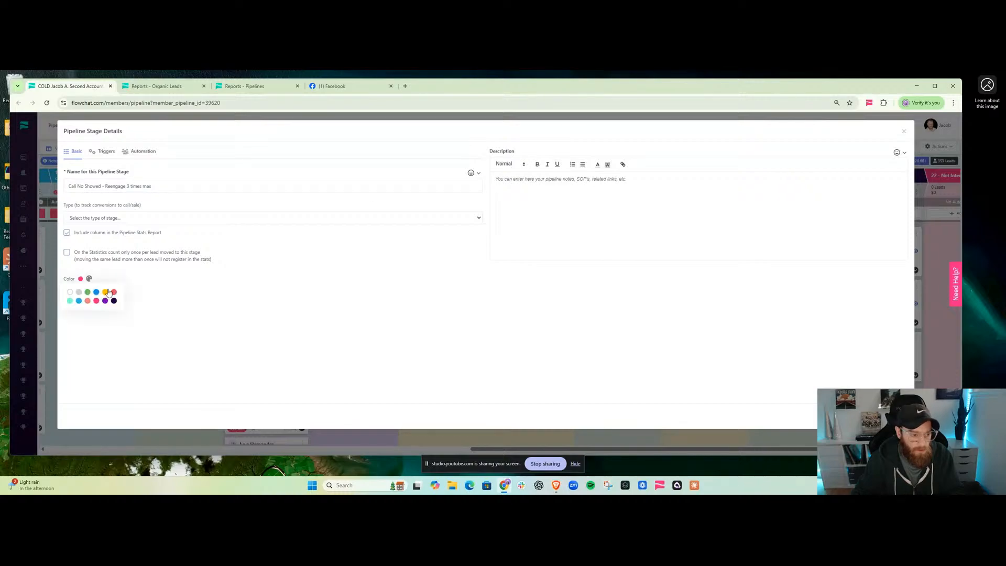
pyautogui.click(88, 302)
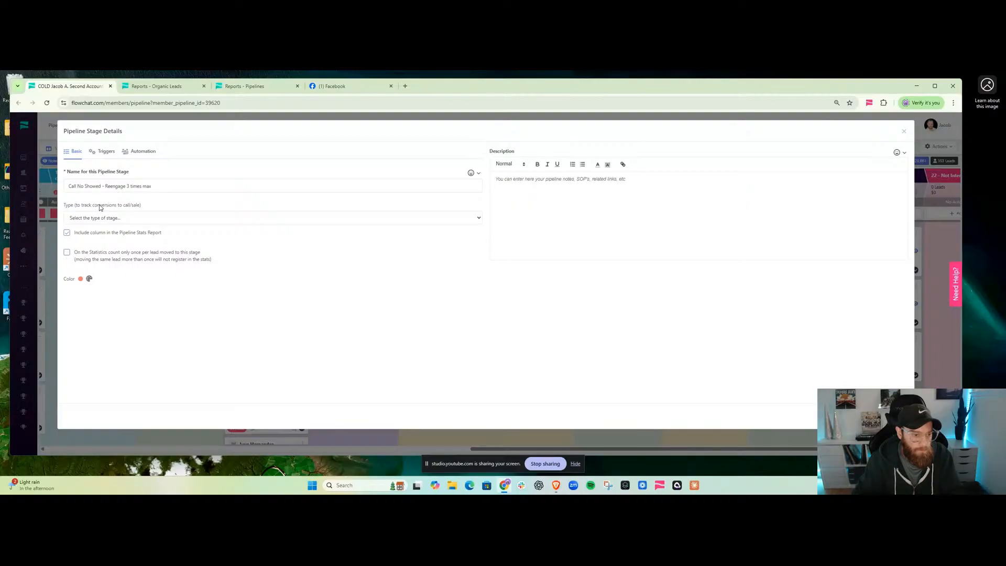
pyautogui.click(113, 220)
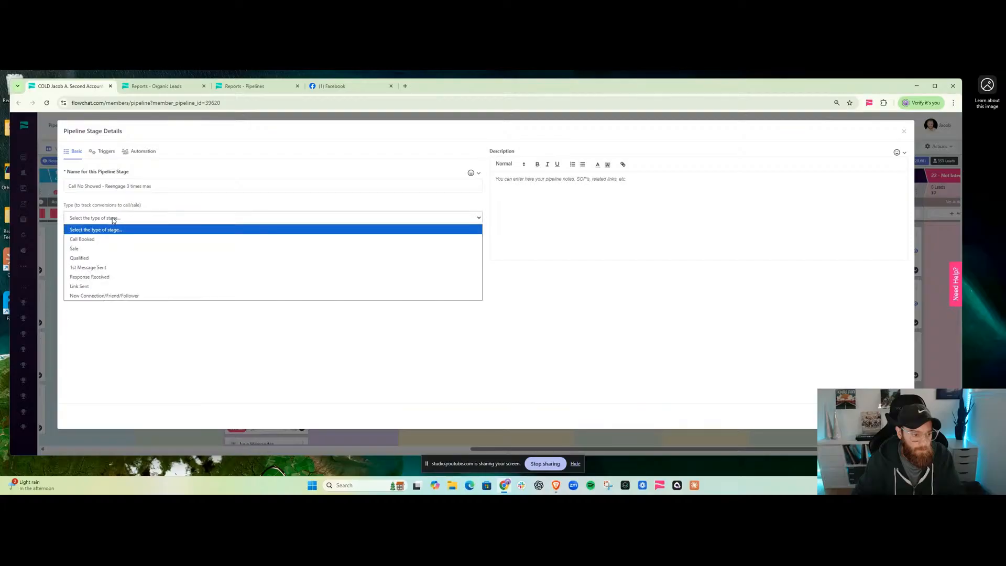
pyautogui.click(122, 209)
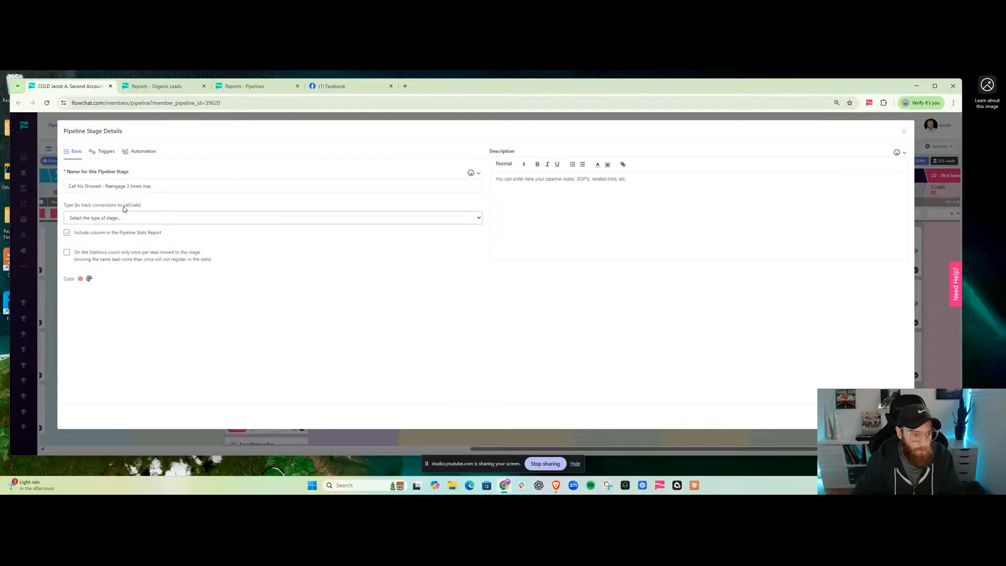
# - Set the no-show stage's follow-up date trigger to 1 day after a lead is moved in, and save the stage
pyautogui.click(102, 153)
pyautogui.click(129, 183)
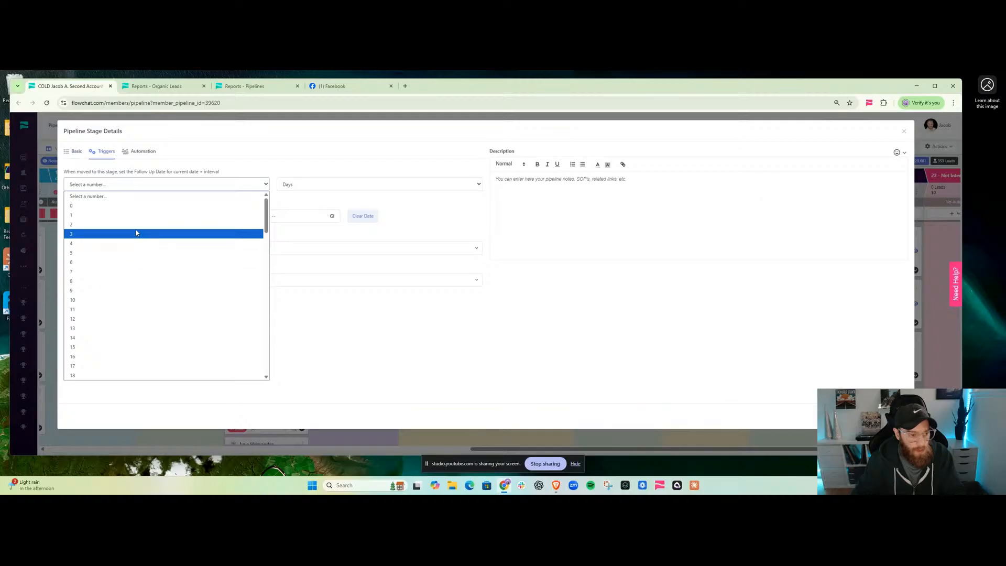
pyautogui.click(137, 215)
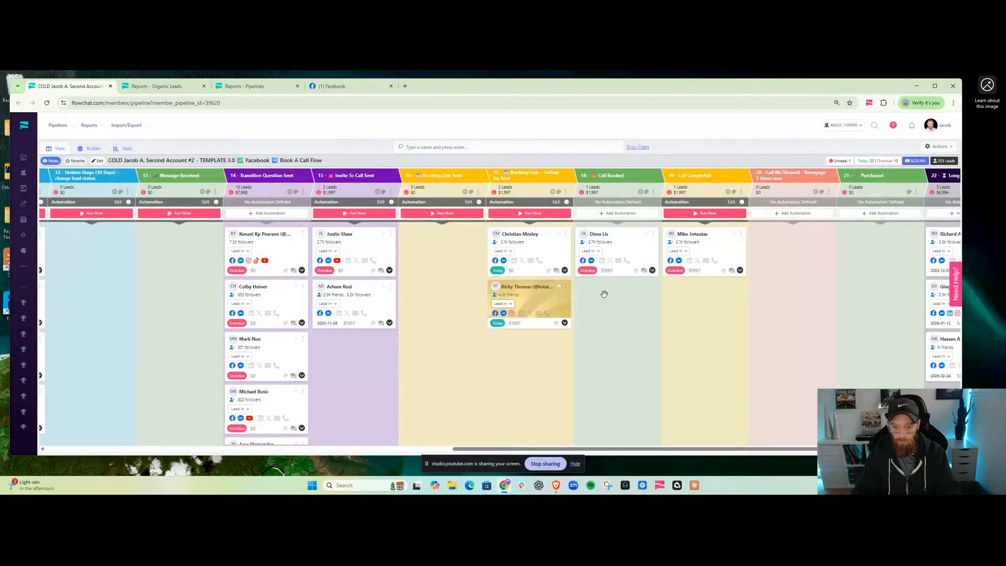
# - Move the lead in the Call Booked stage to the "Call No Showed - Reengage 3 times max" stage
pyautogui.moveTo(611, 253); pyautogui.dragTo(721, 369)
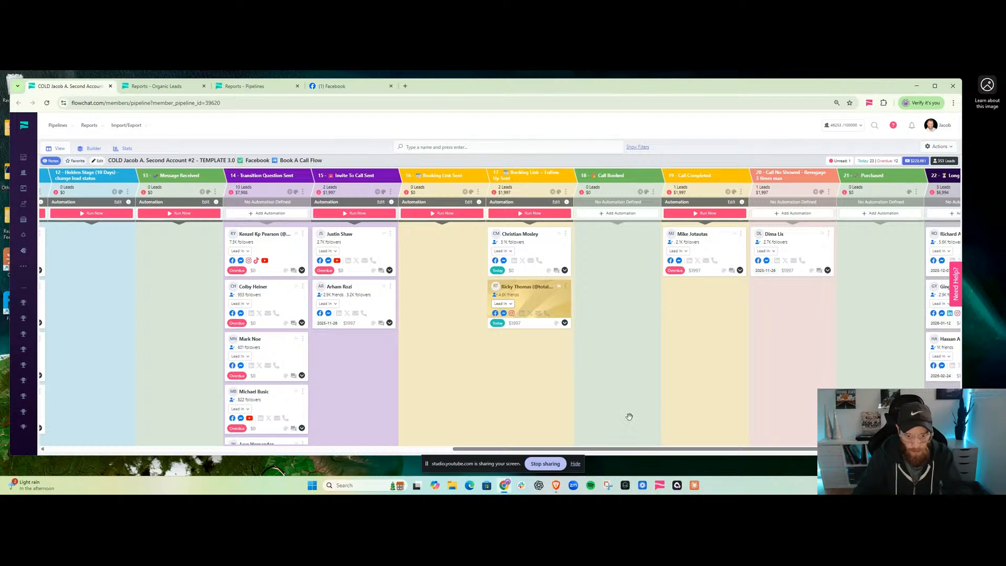
pyautogui.moveTo(619, 452); pyautogui.dragTo(228, 438)
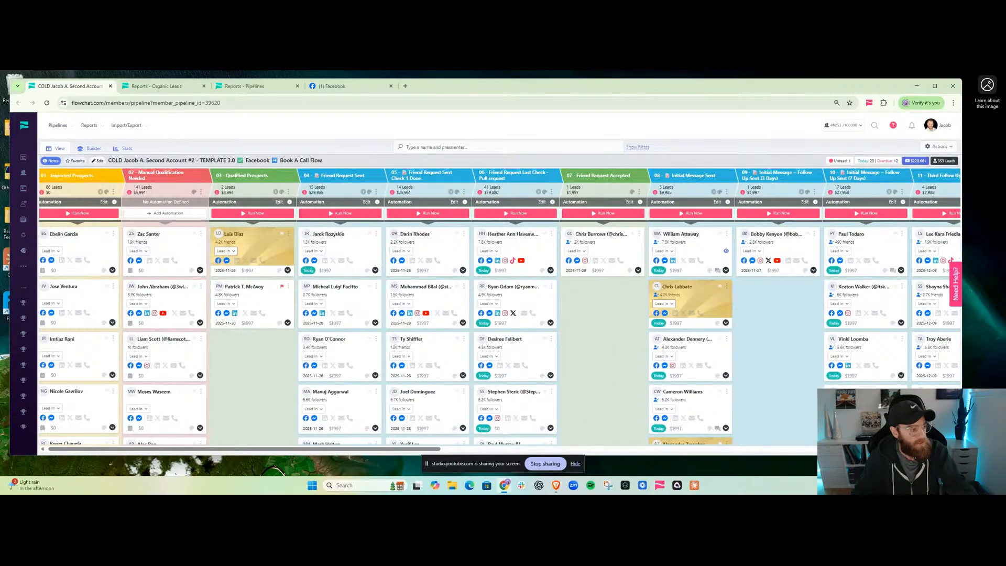